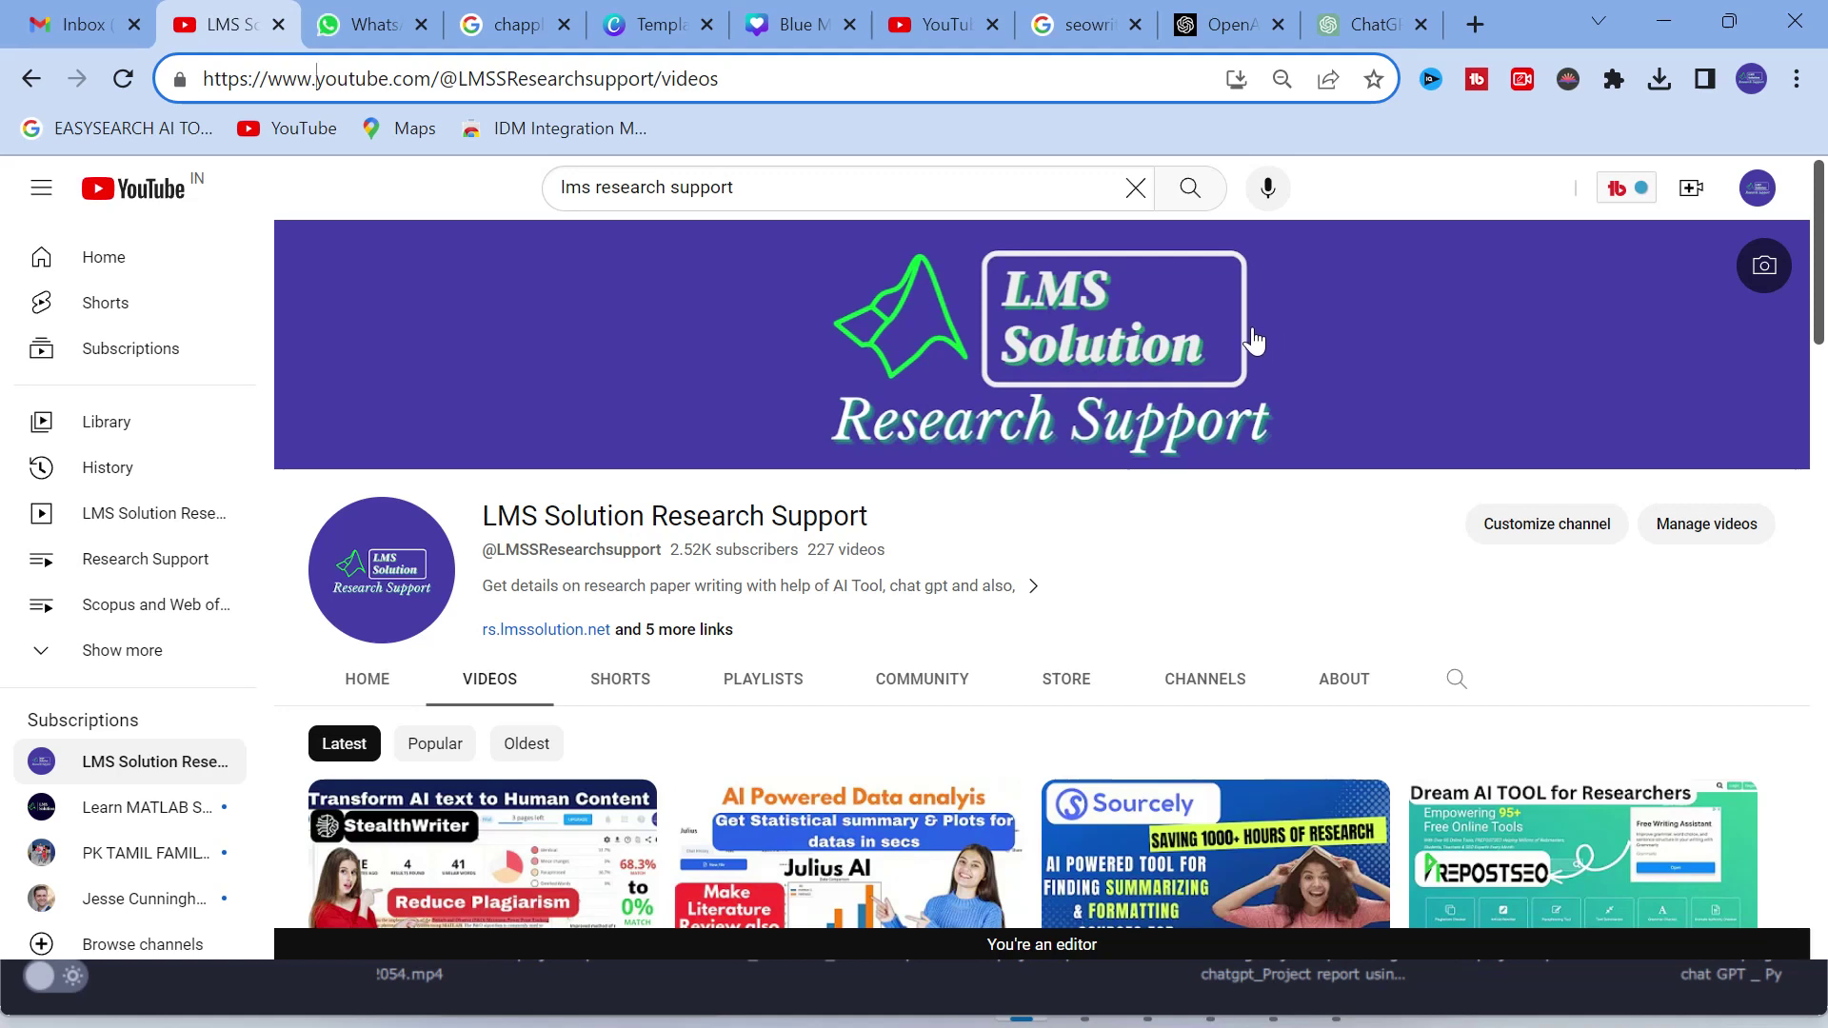
Open the SEOWRITING.AI site from the existing Google results for "seowriting ai".
click(1081, 23)
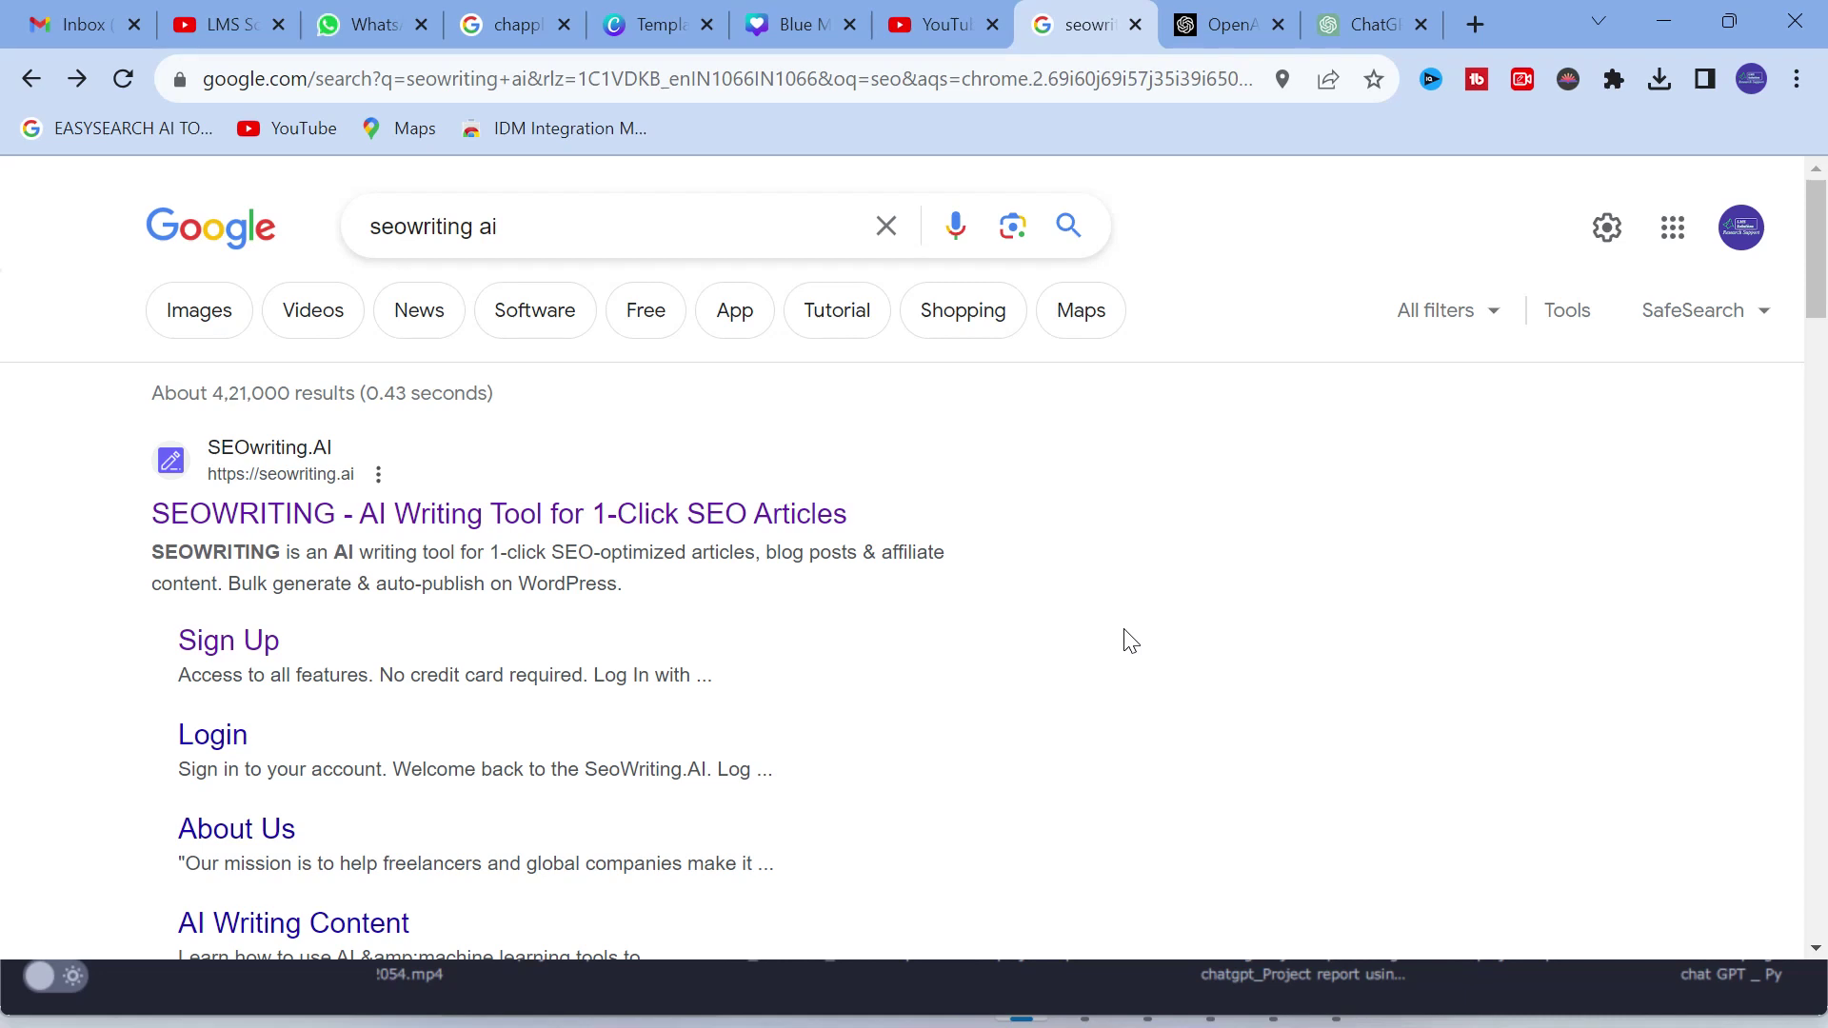
click(229, 522)
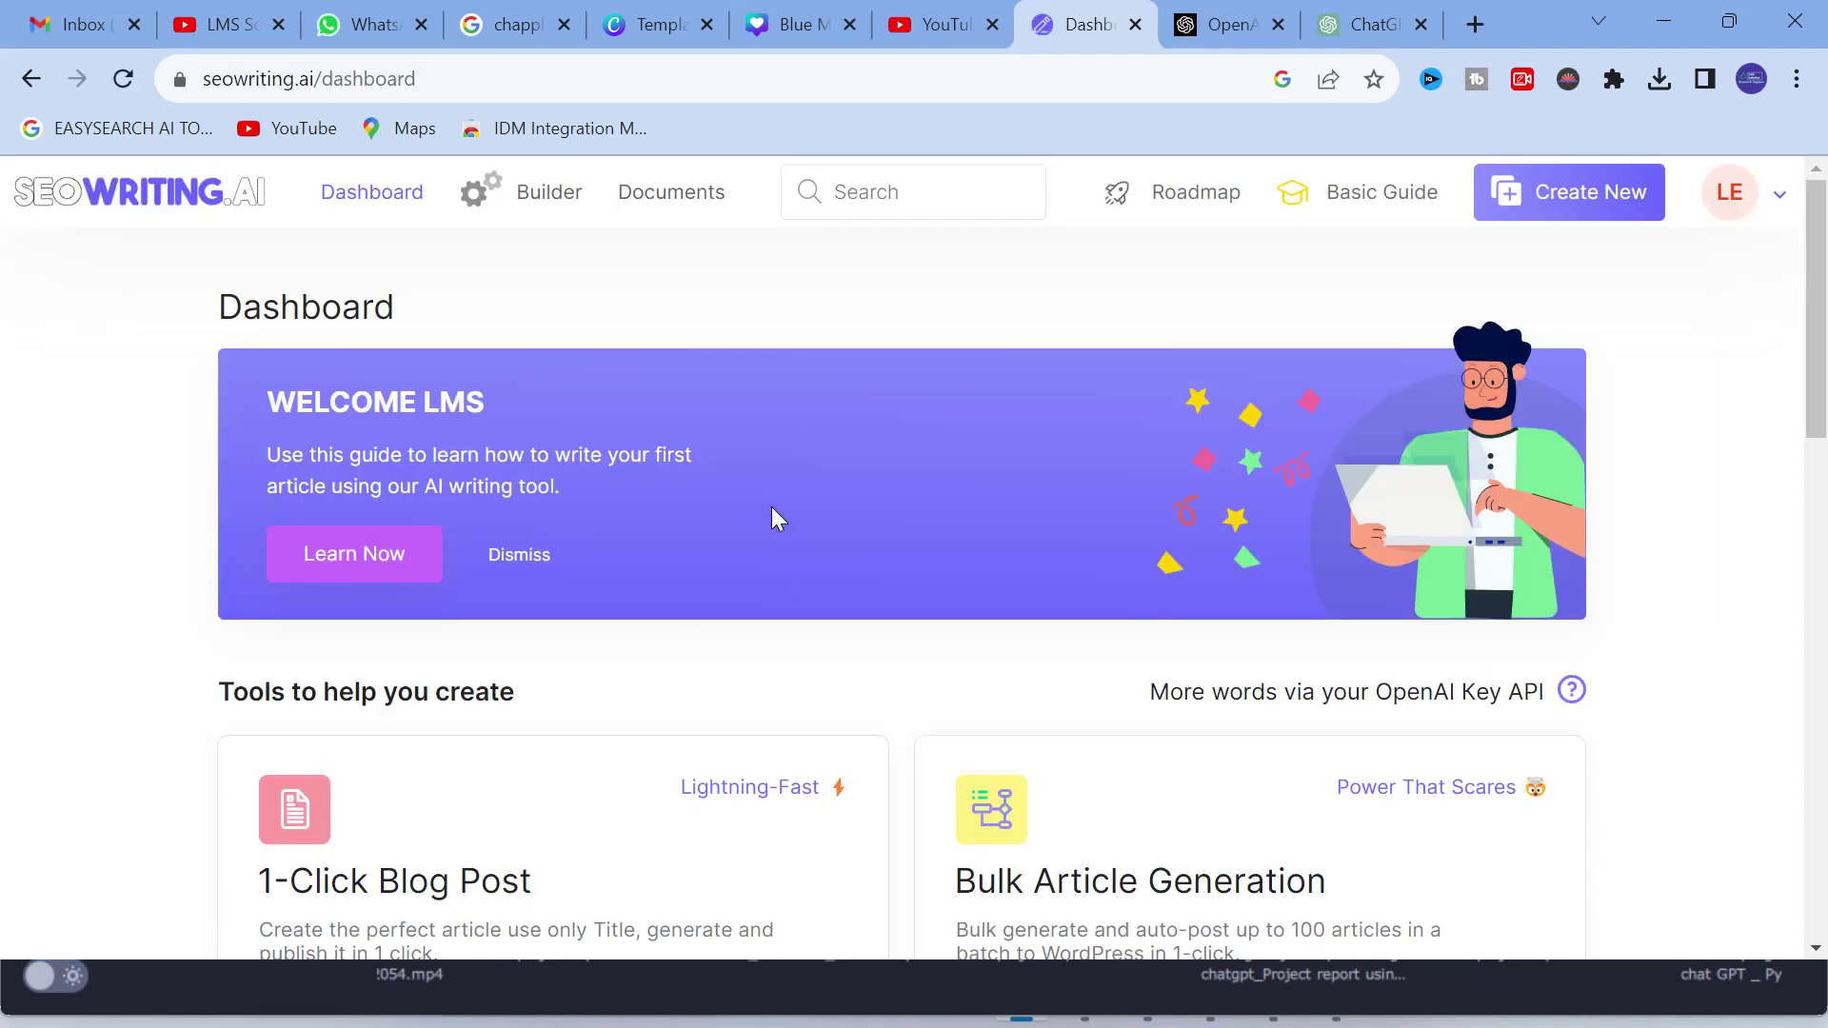
Examine the account menu and the dashboard's writing tools, document types and last documents section.
click(1725, 191)
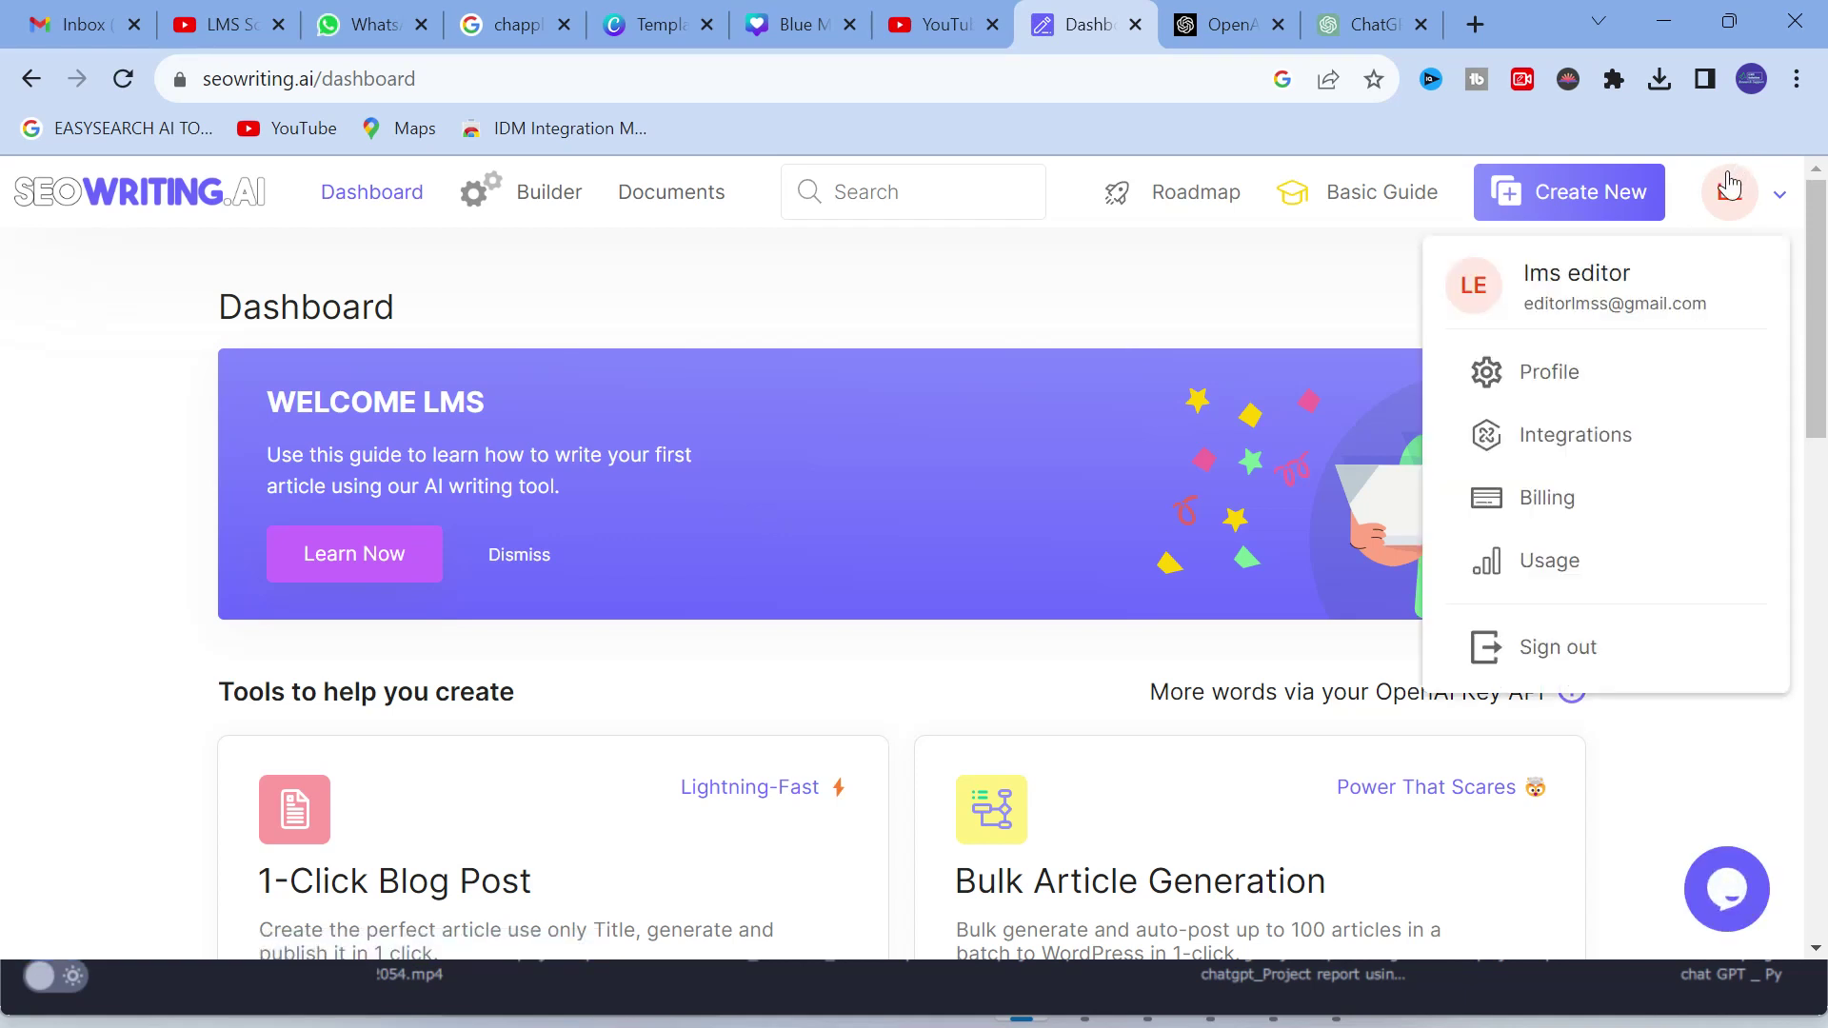
click(1719, 200)
click(1728, 200)
click(1726, 194)
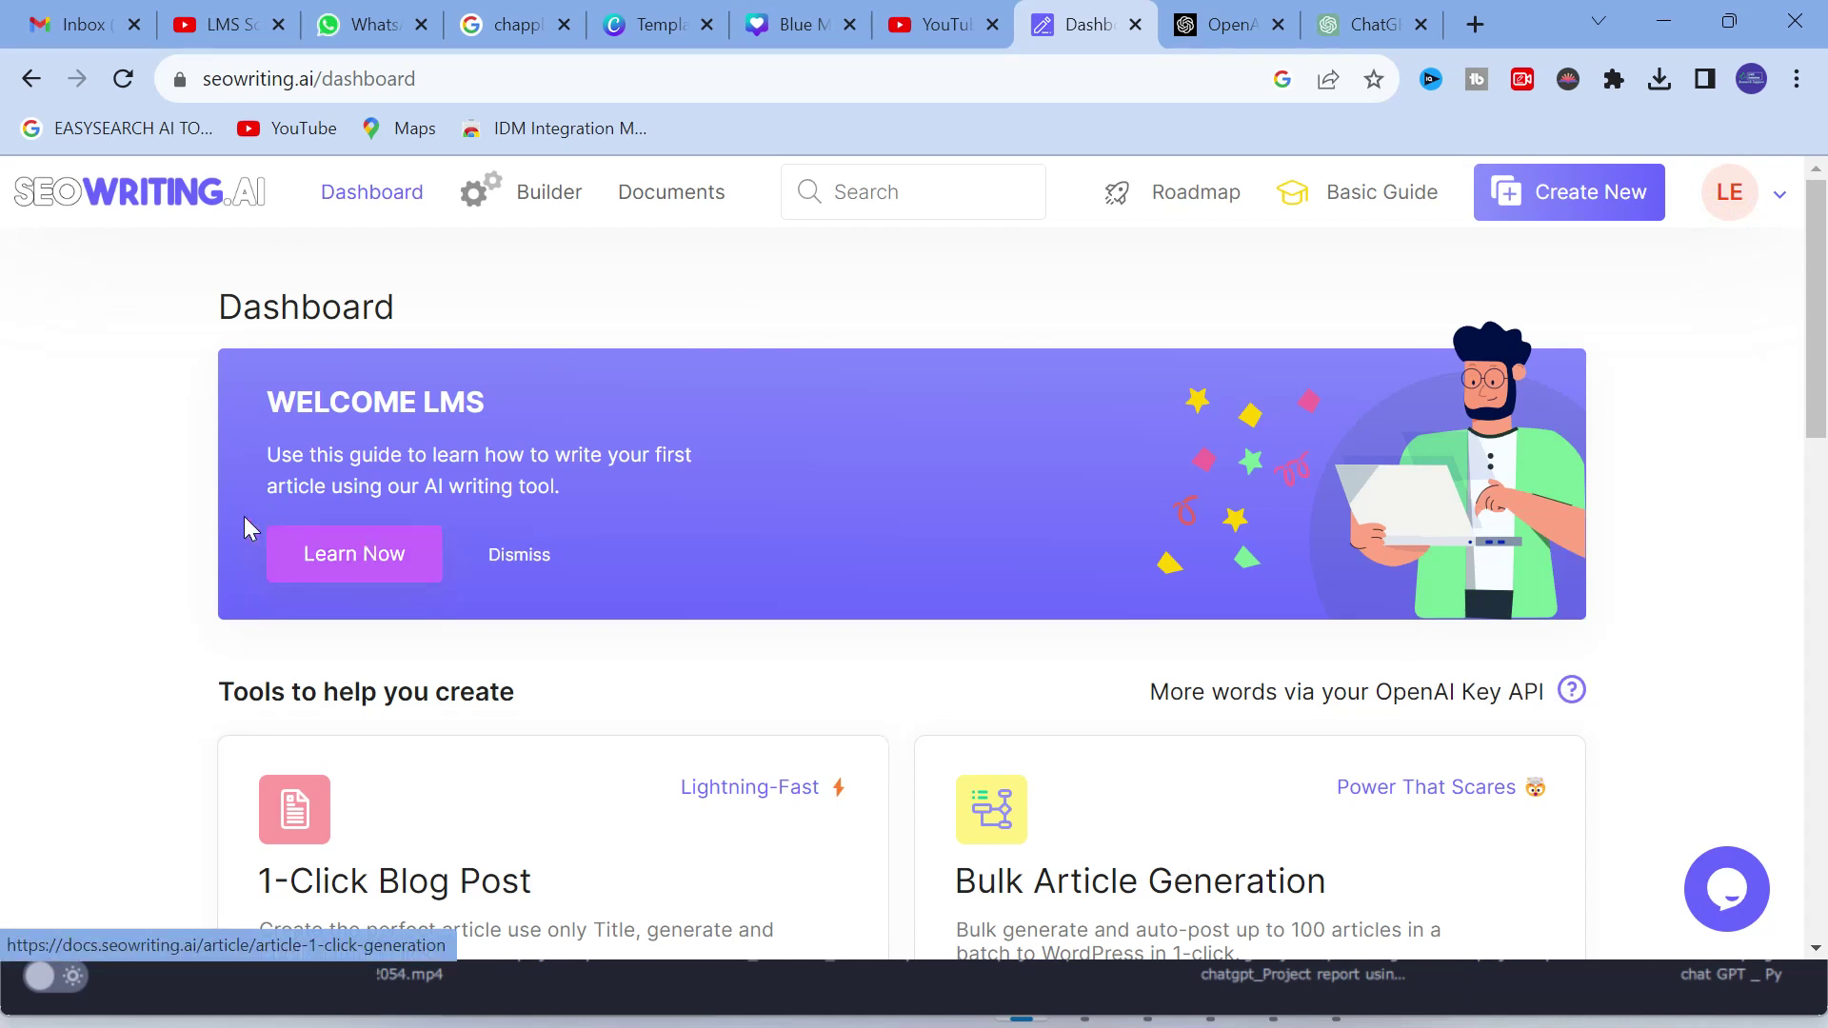
scroll(263, 375, down, 2)
scroll(262, 375, down, 3)
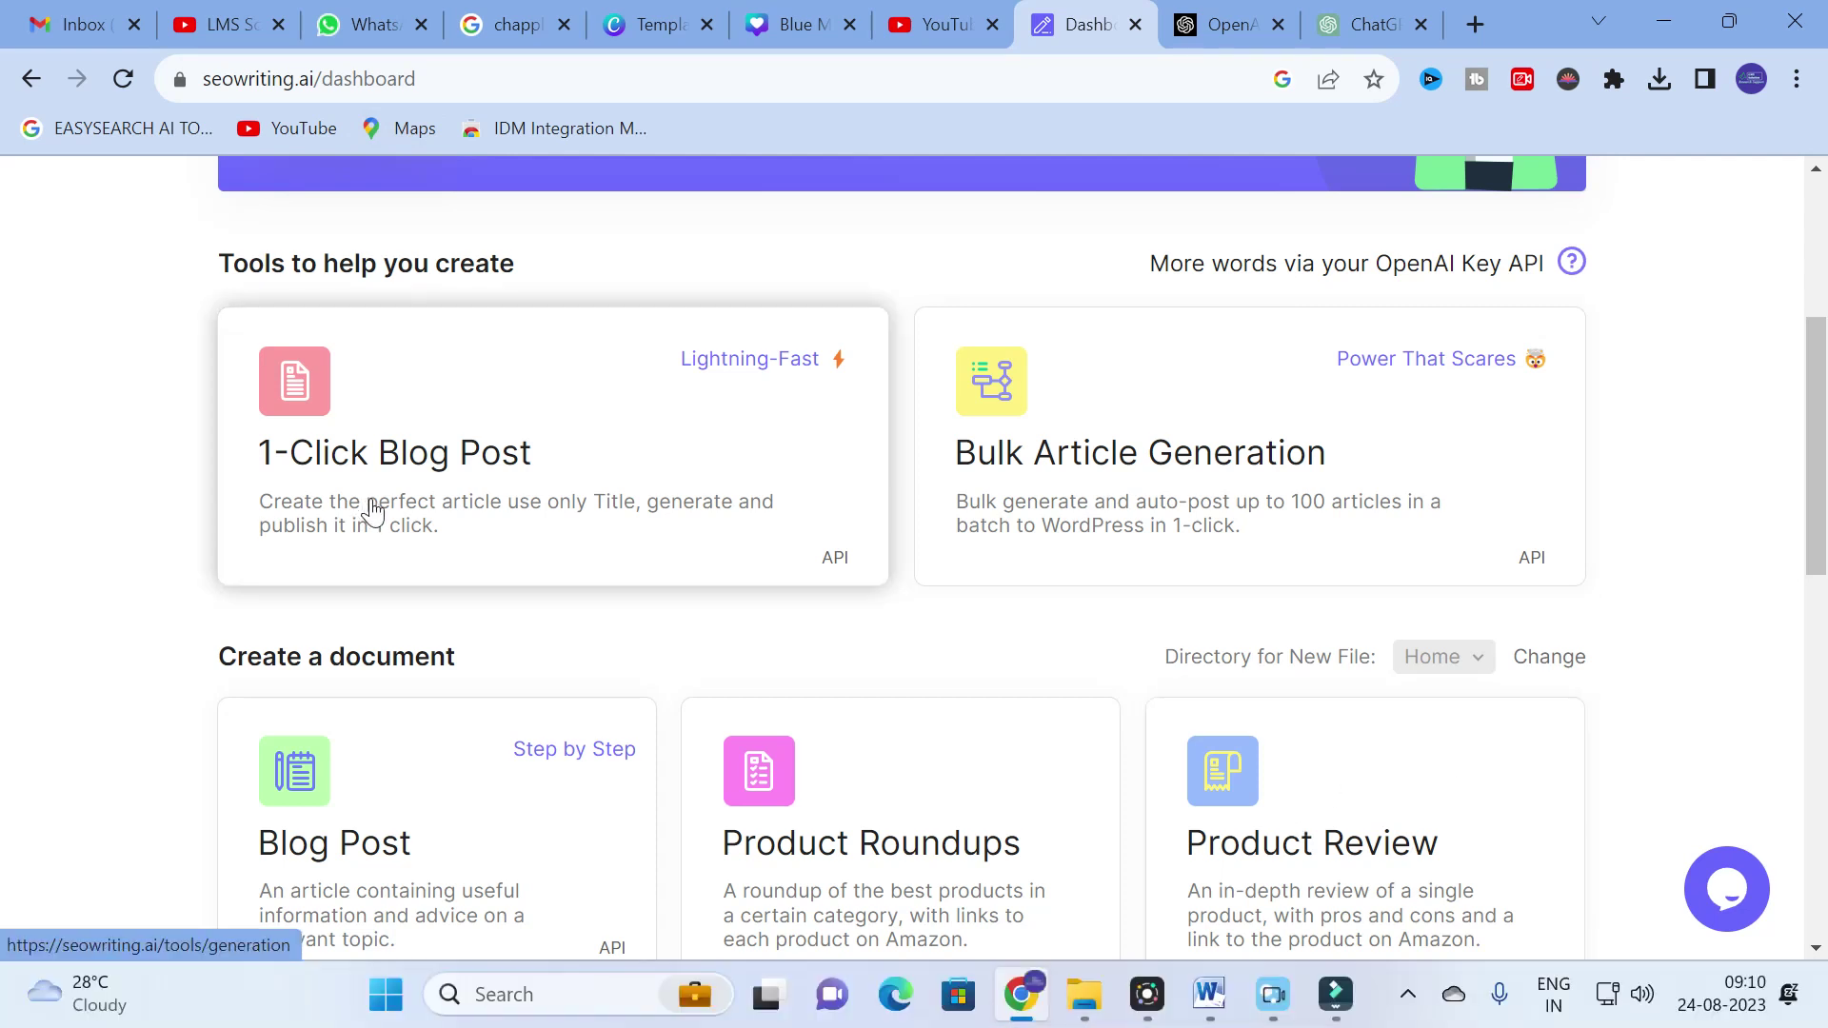
scroll(343, 523, down, 5)
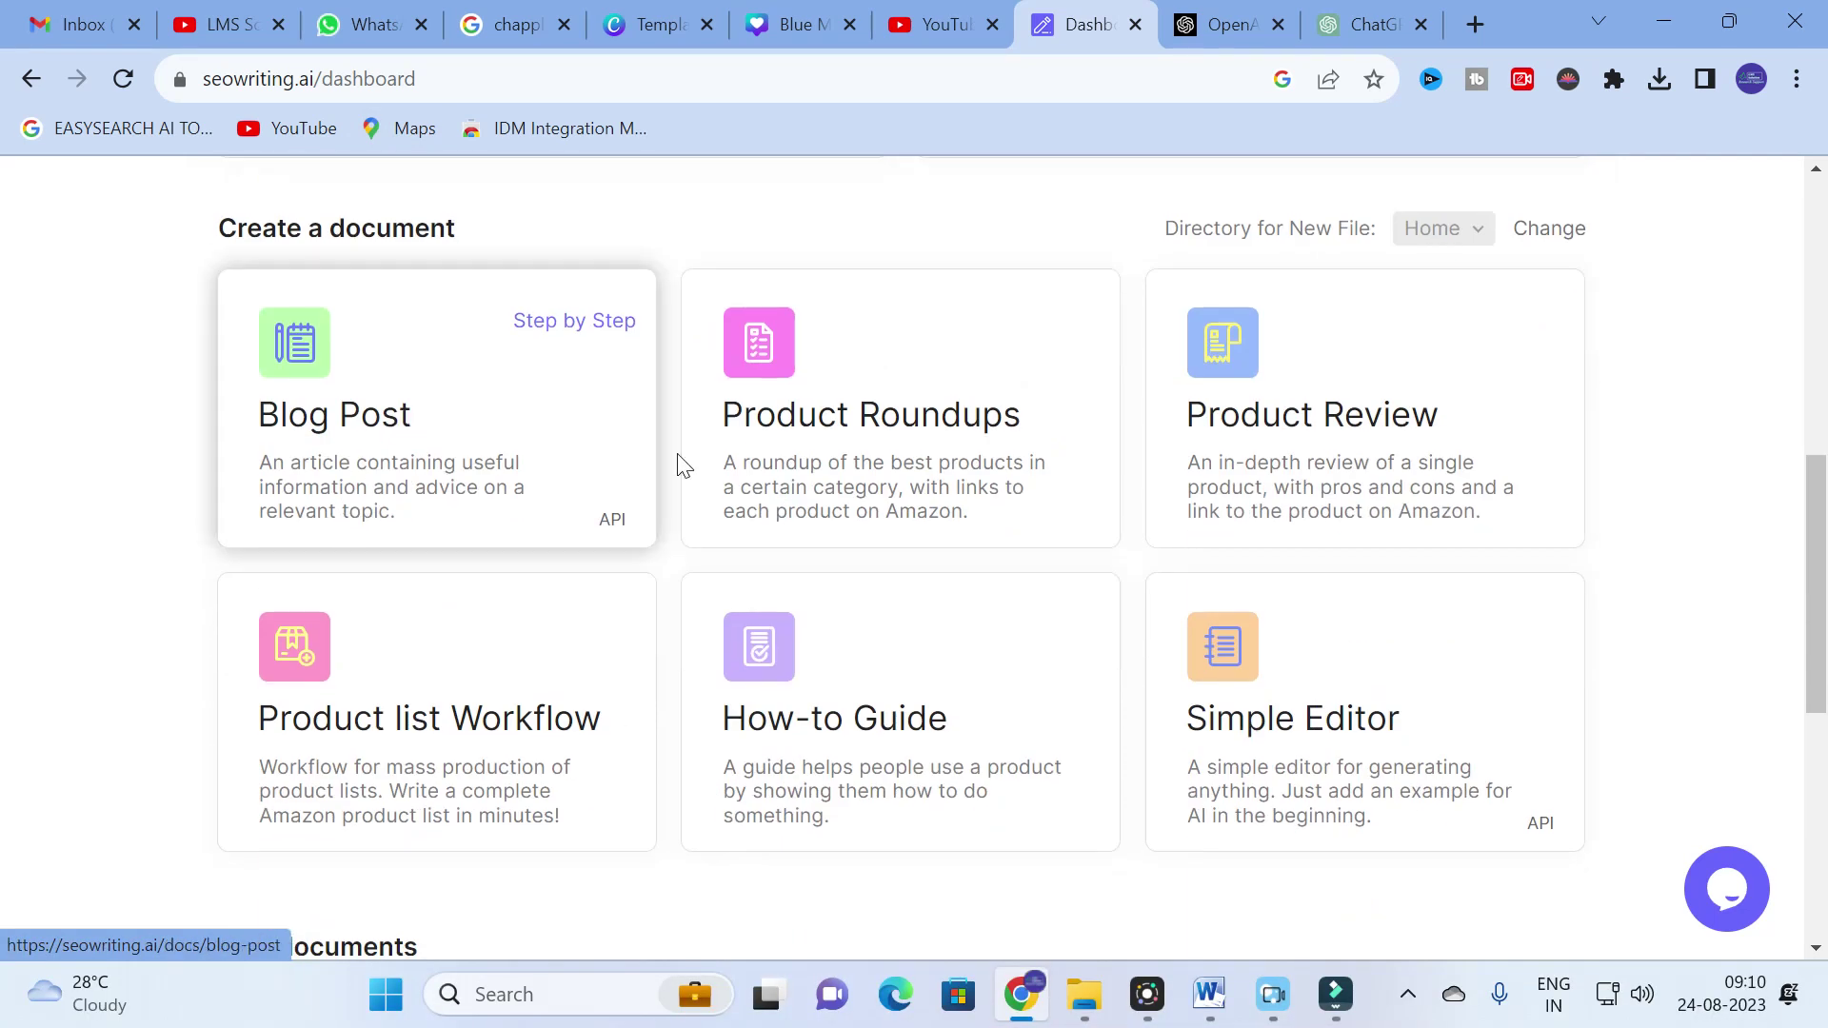
scroll(754, 523, down, 3)
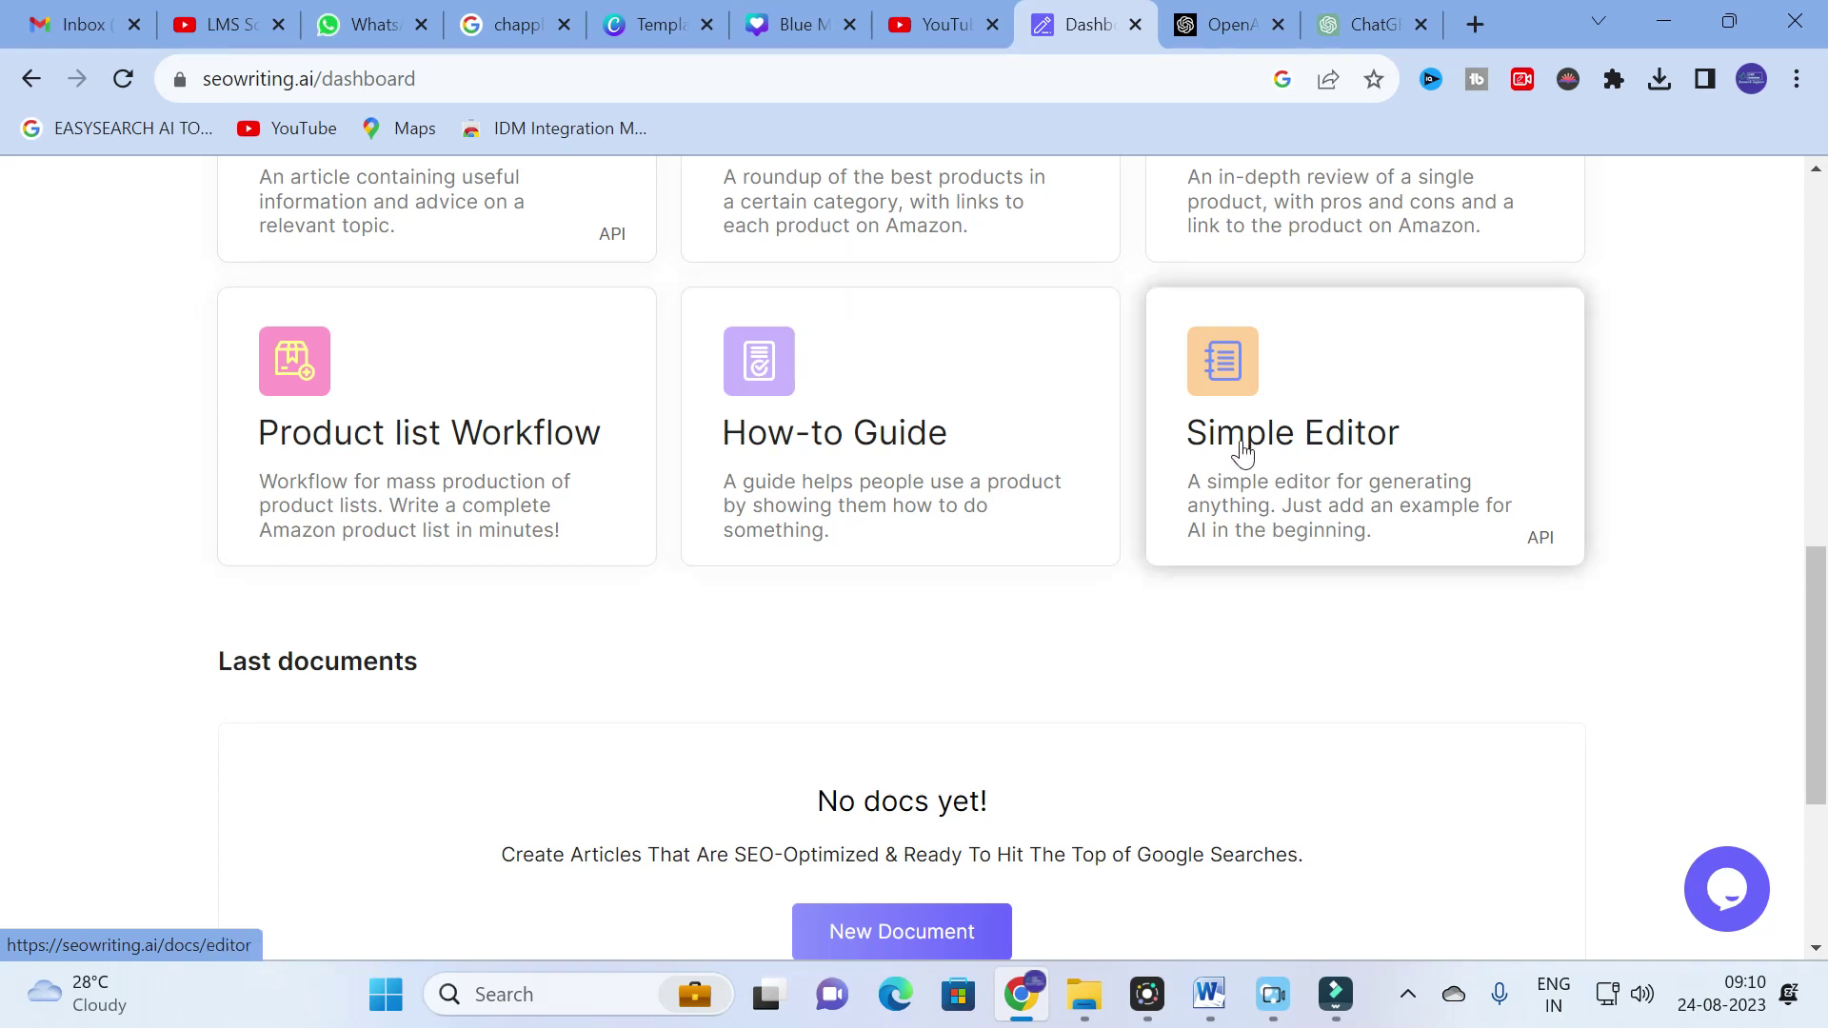
scroll(663, 515, up, 5)
scroll(664, 515, down, 9)
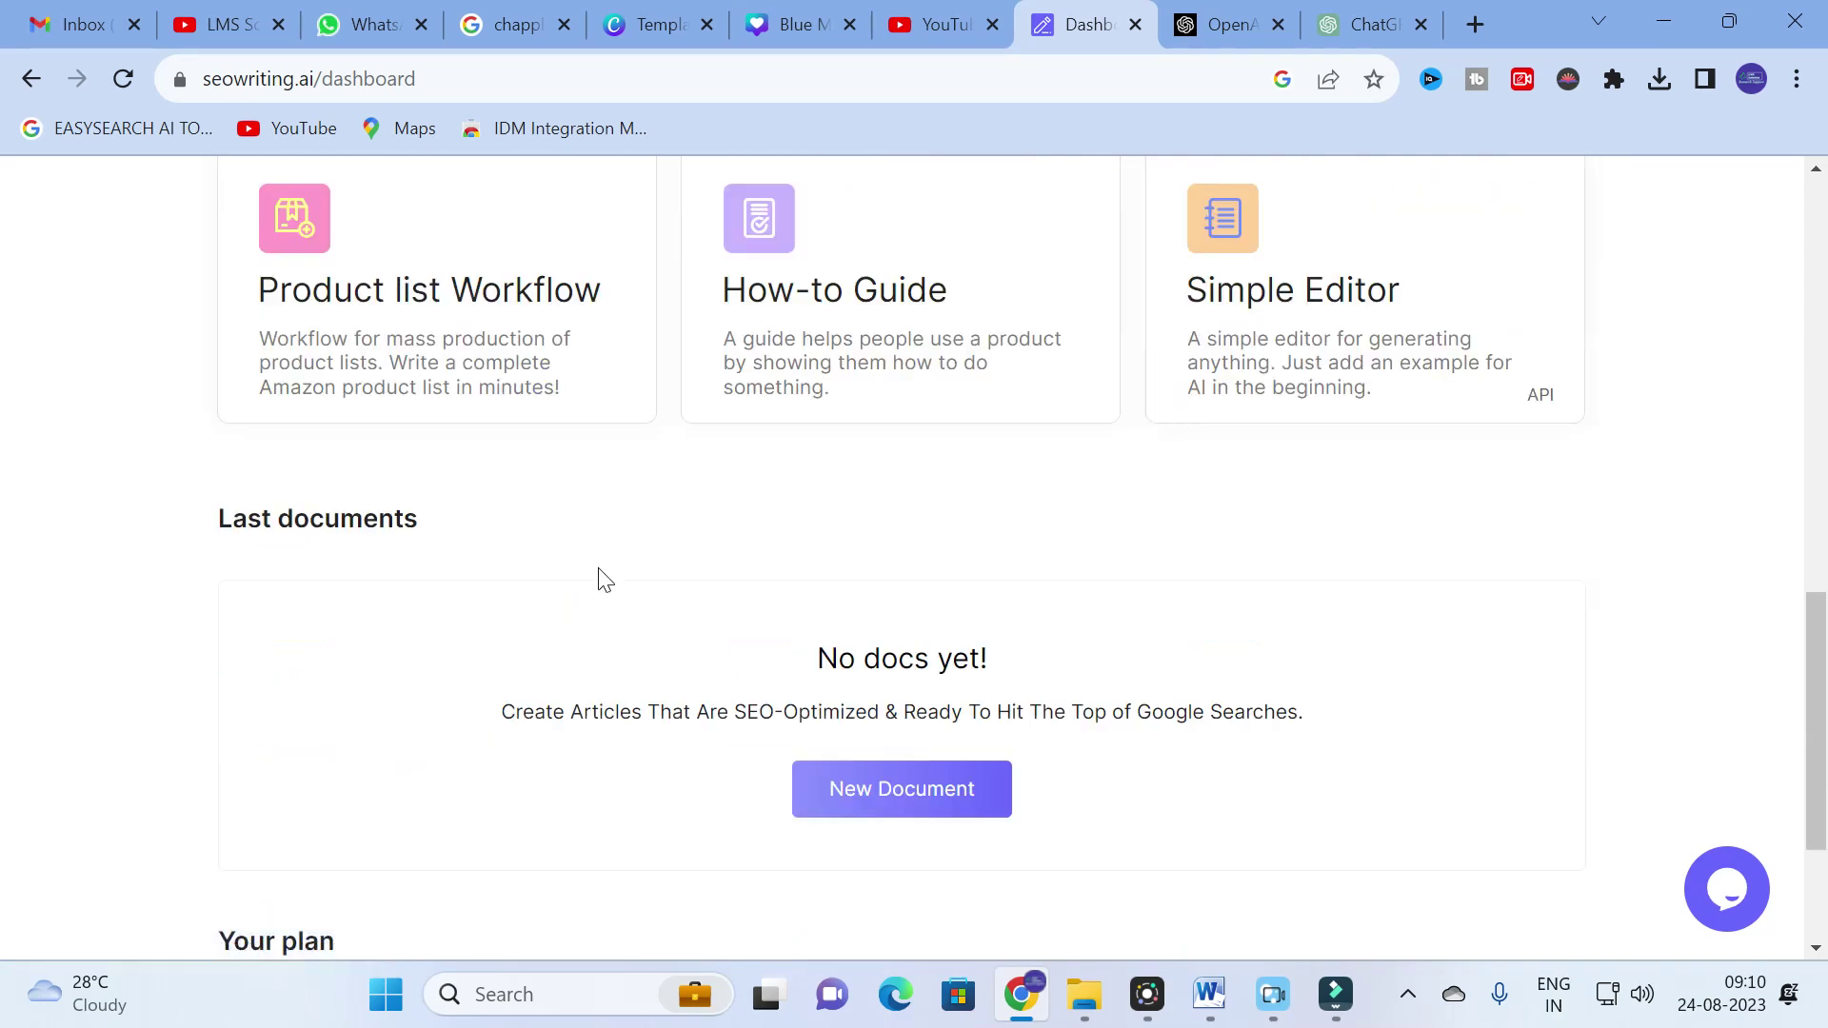
scroll(578, 530, up, 12)
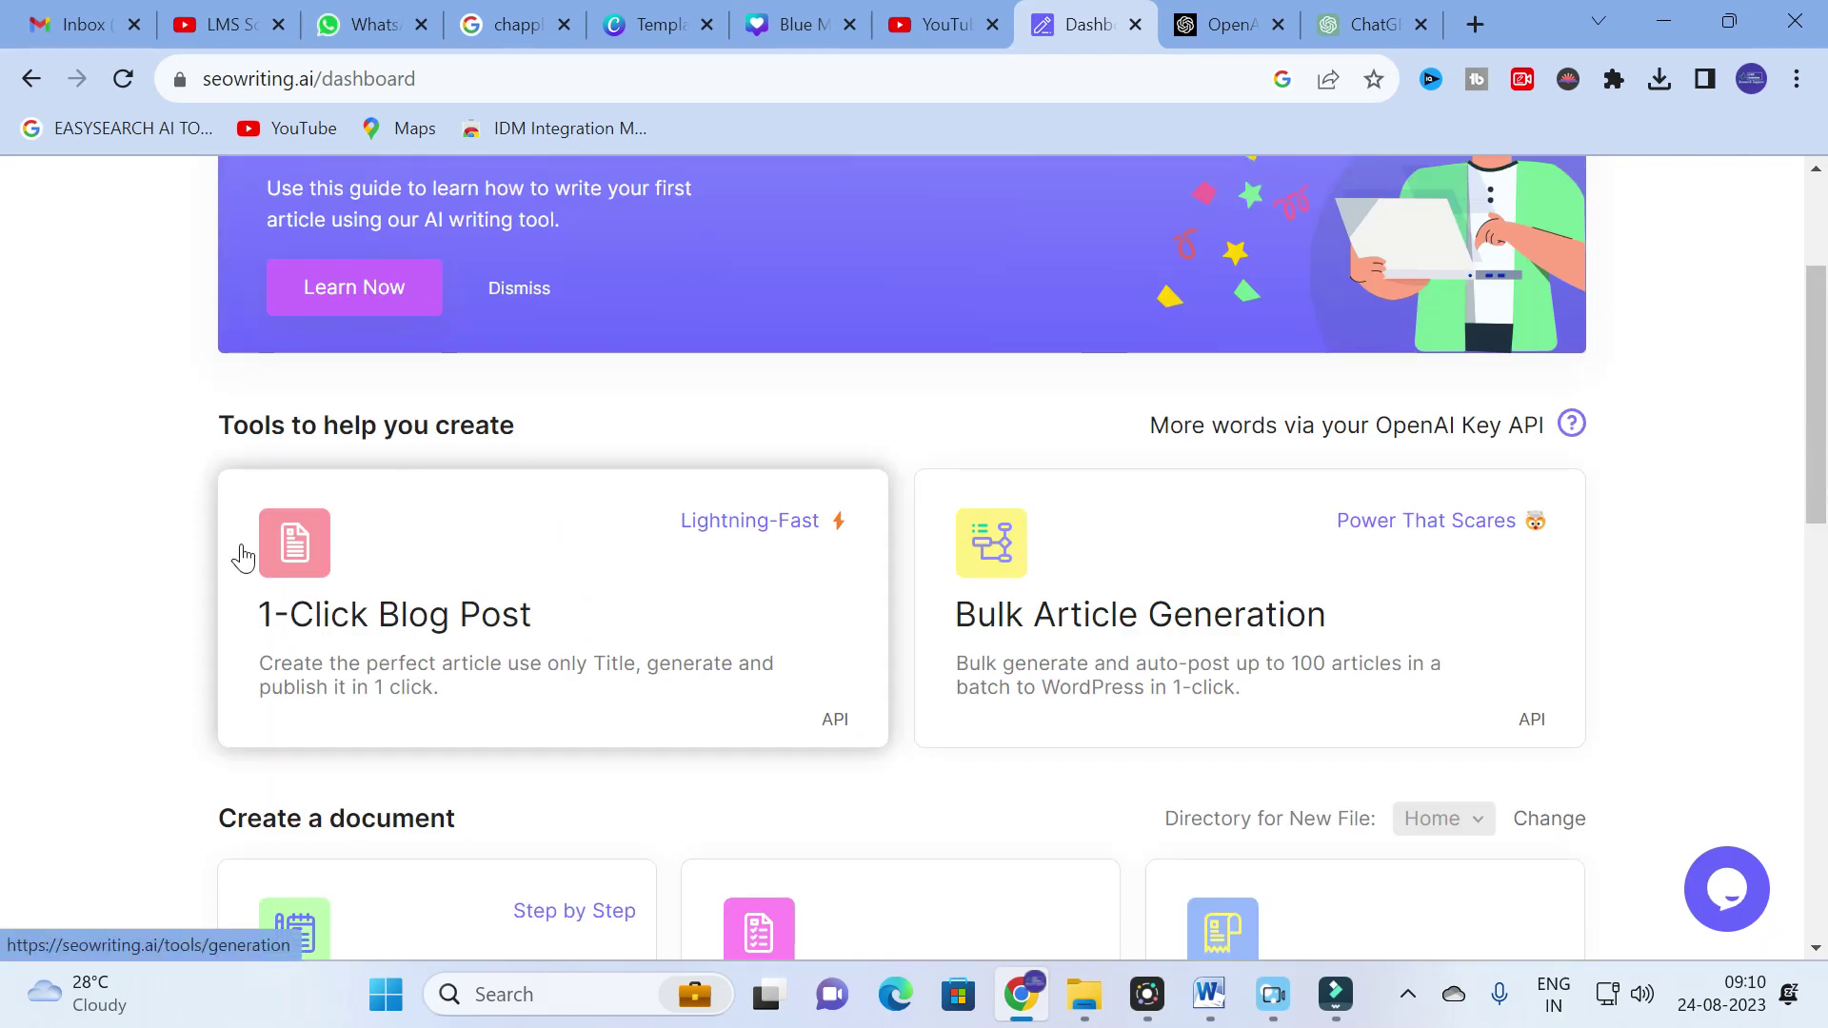
Open the 1-Click Blog Post tool and set the main keyword to "multiport converters".
click(319, 573)
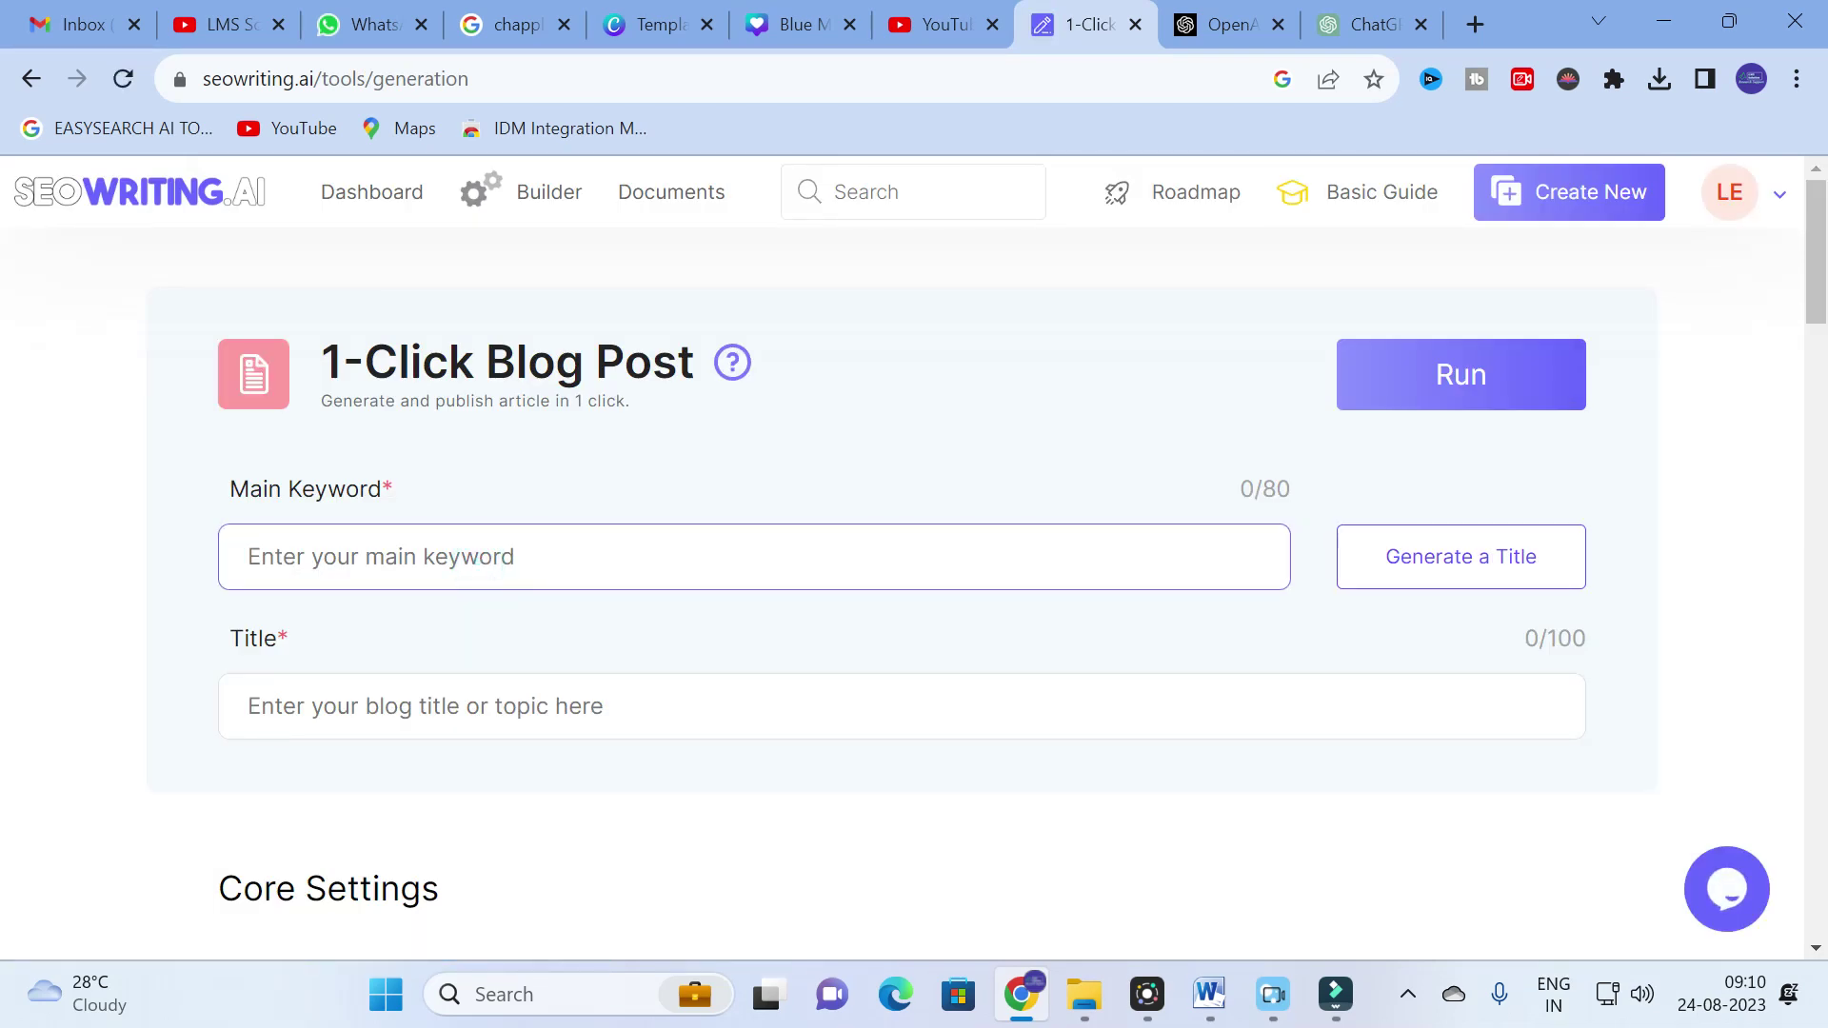
text(multipoer)
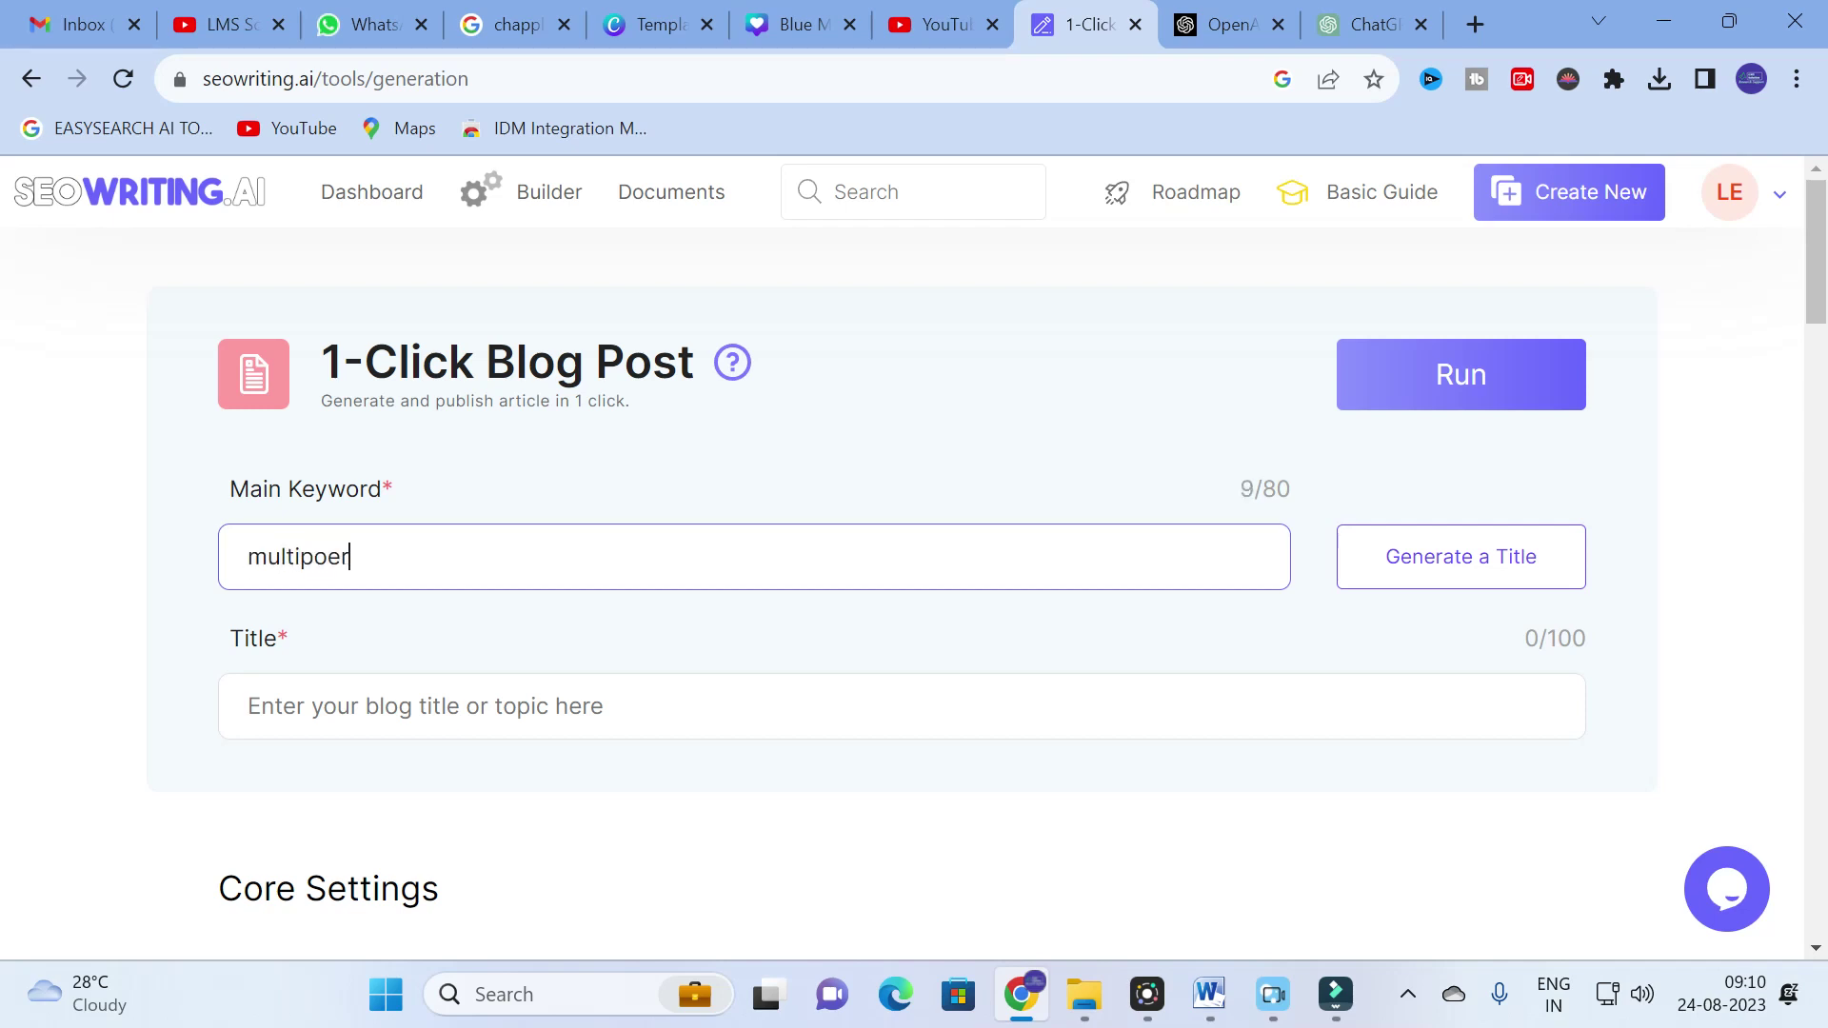
key(BackSpace)
key(BackSpace)
text(rt converters)
Set the blog title to "multiport converter for integration of Renewable energy and battery for bidirectional power flow".
click(365, 709)
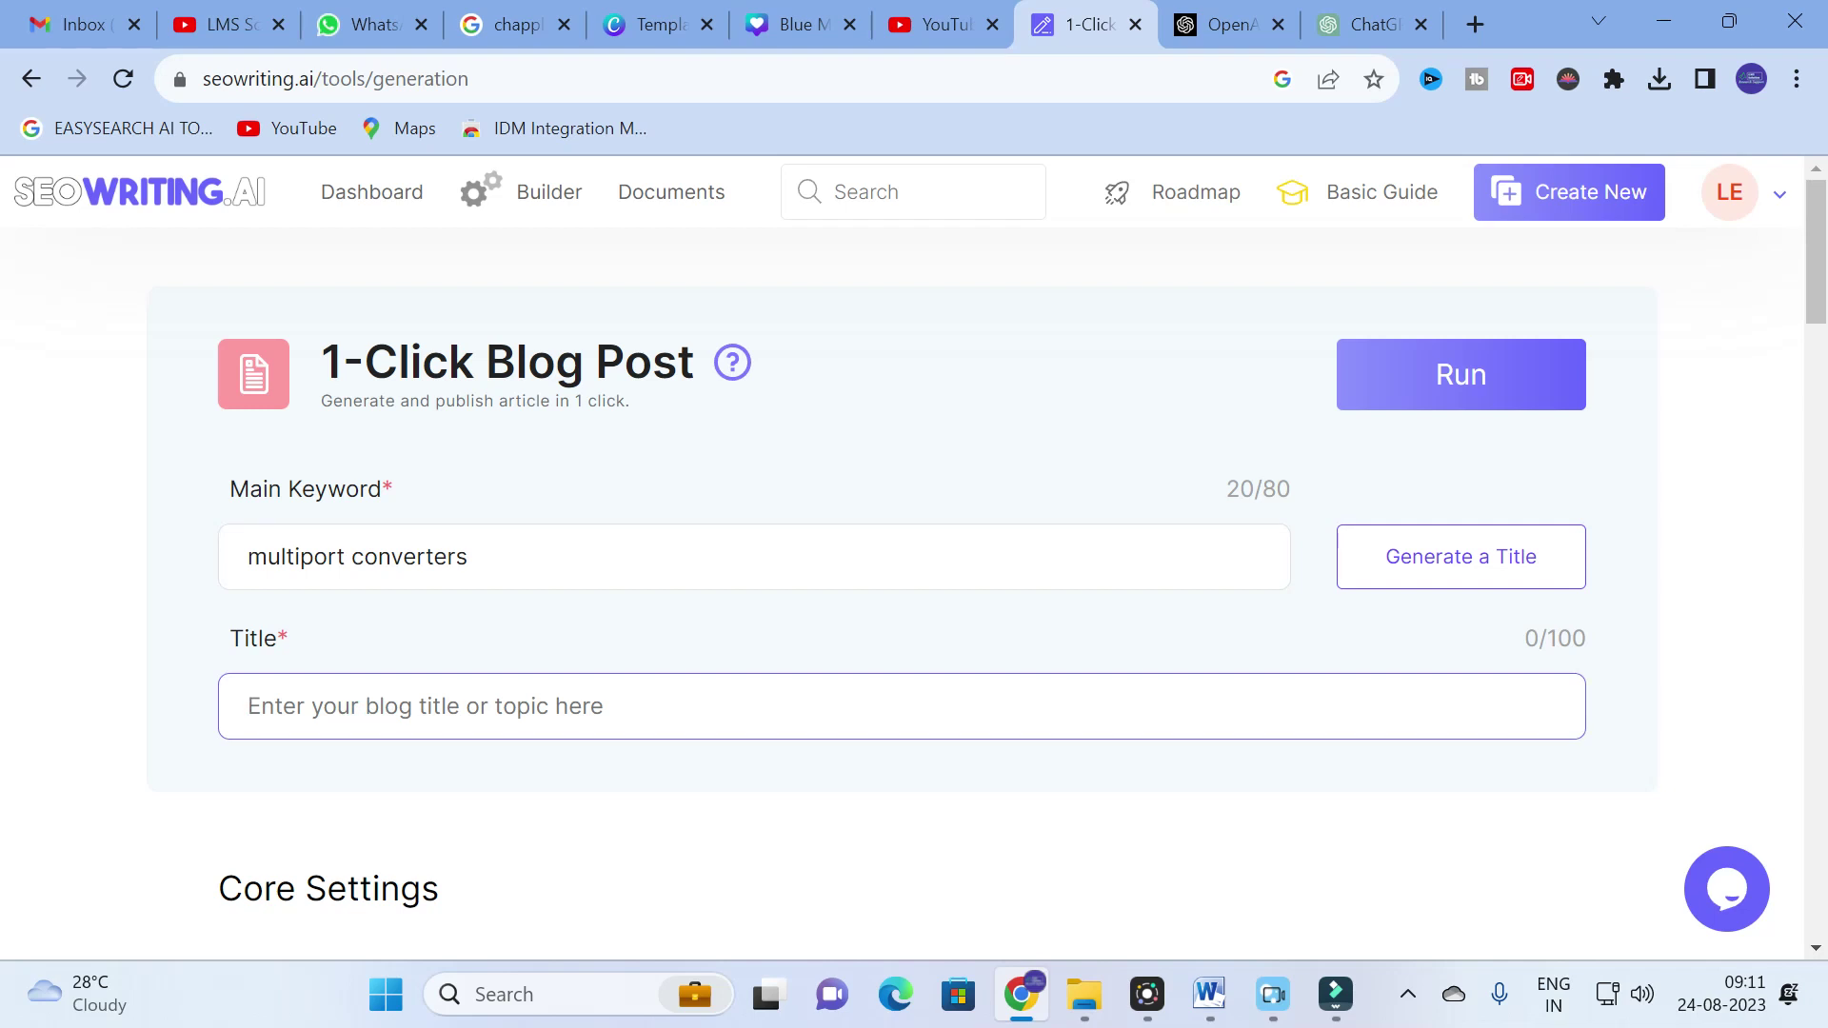
text(mult)
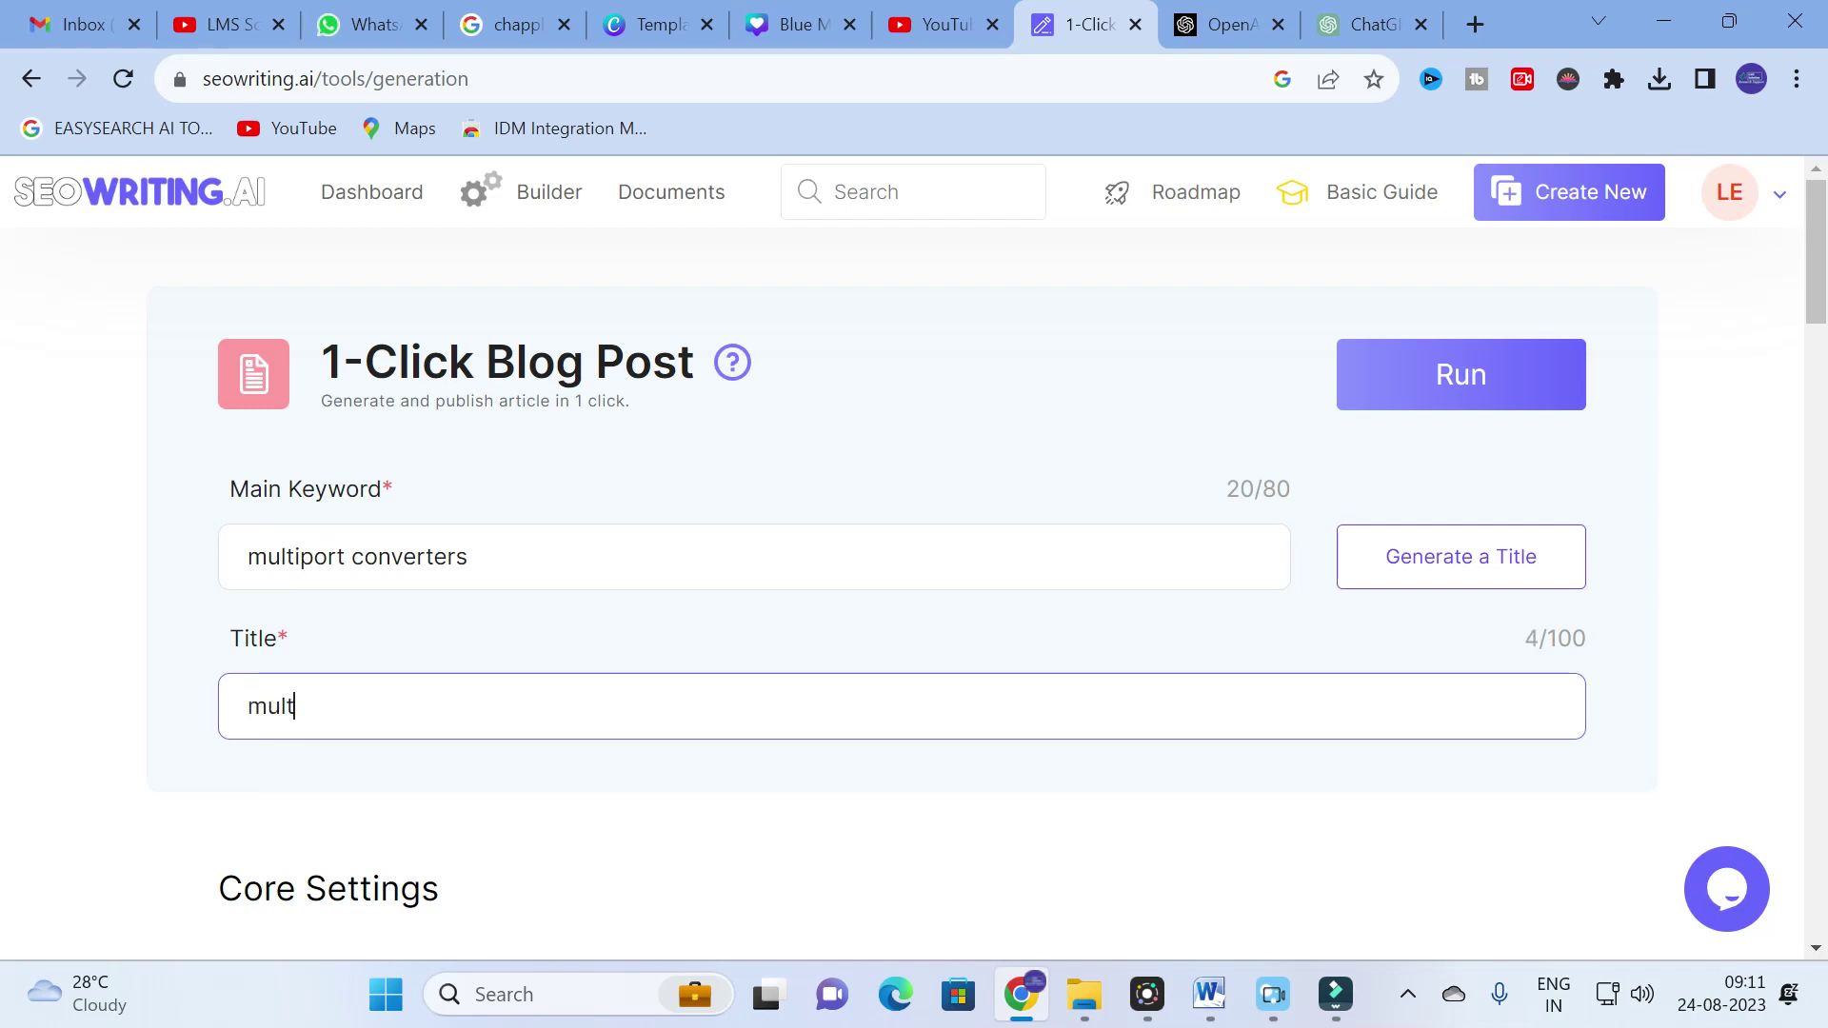
text(iport converter for int)
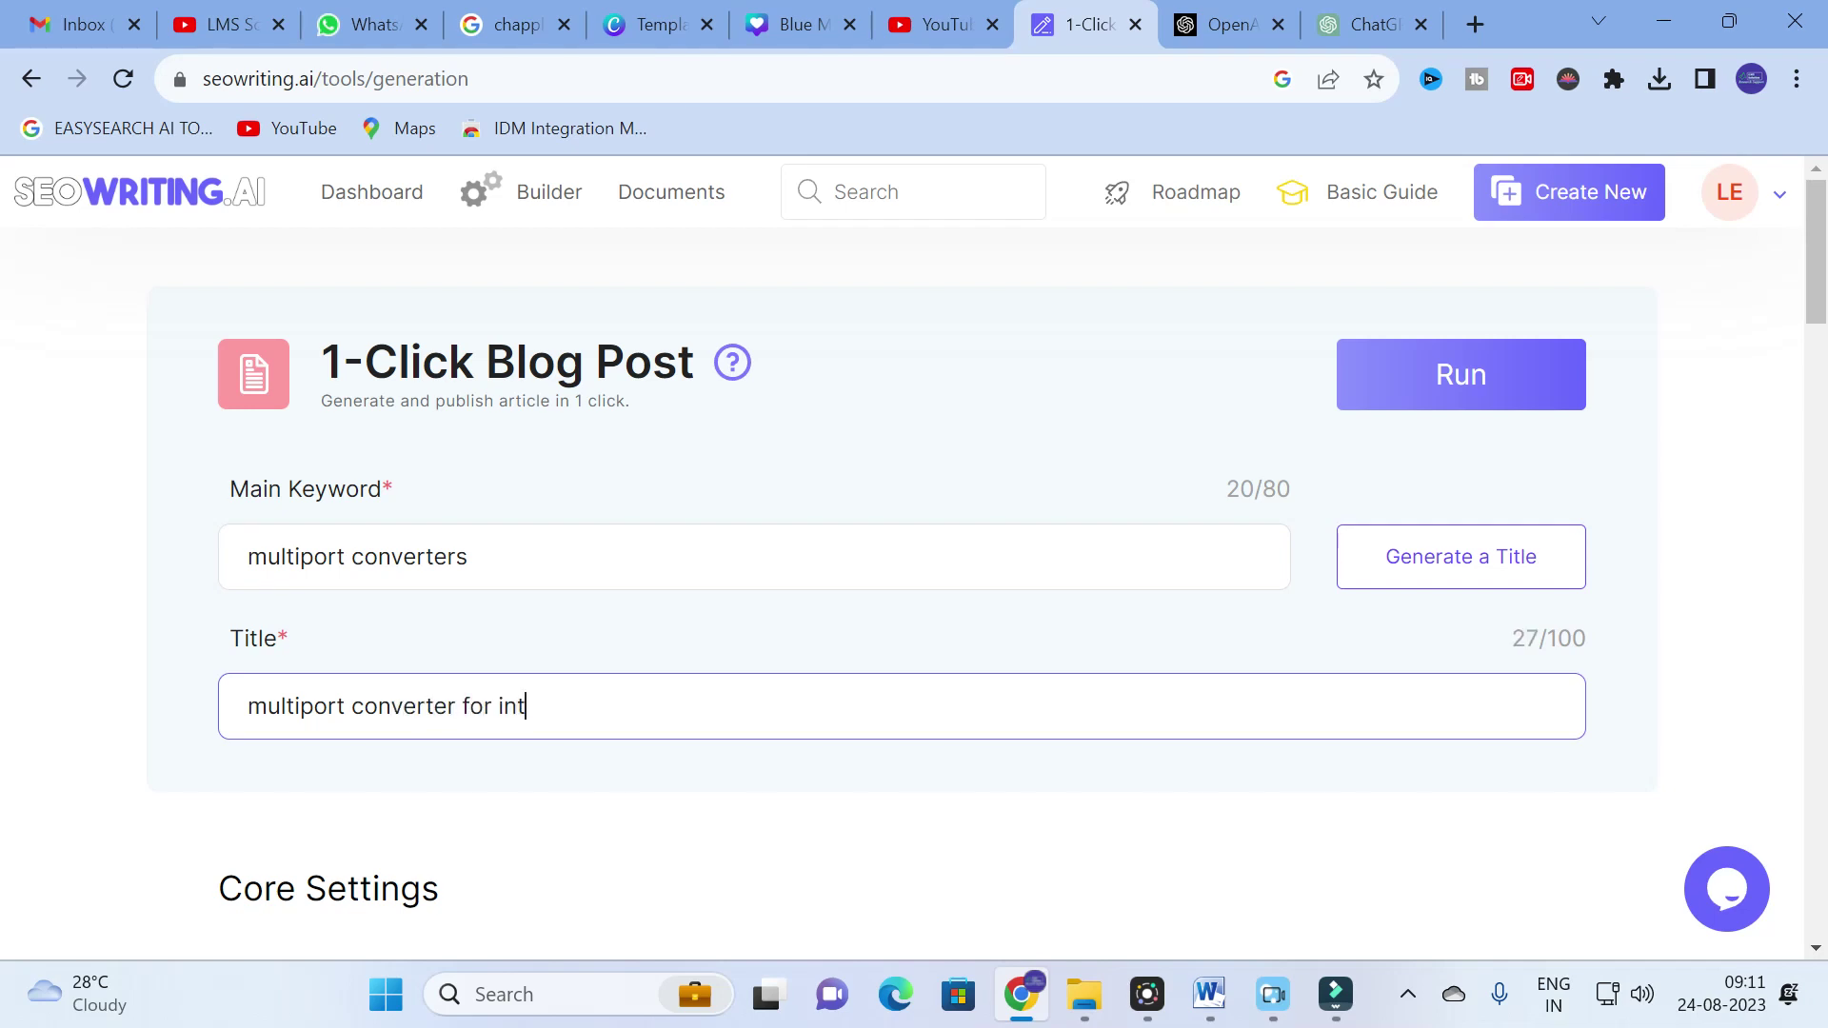
text(ergaration)
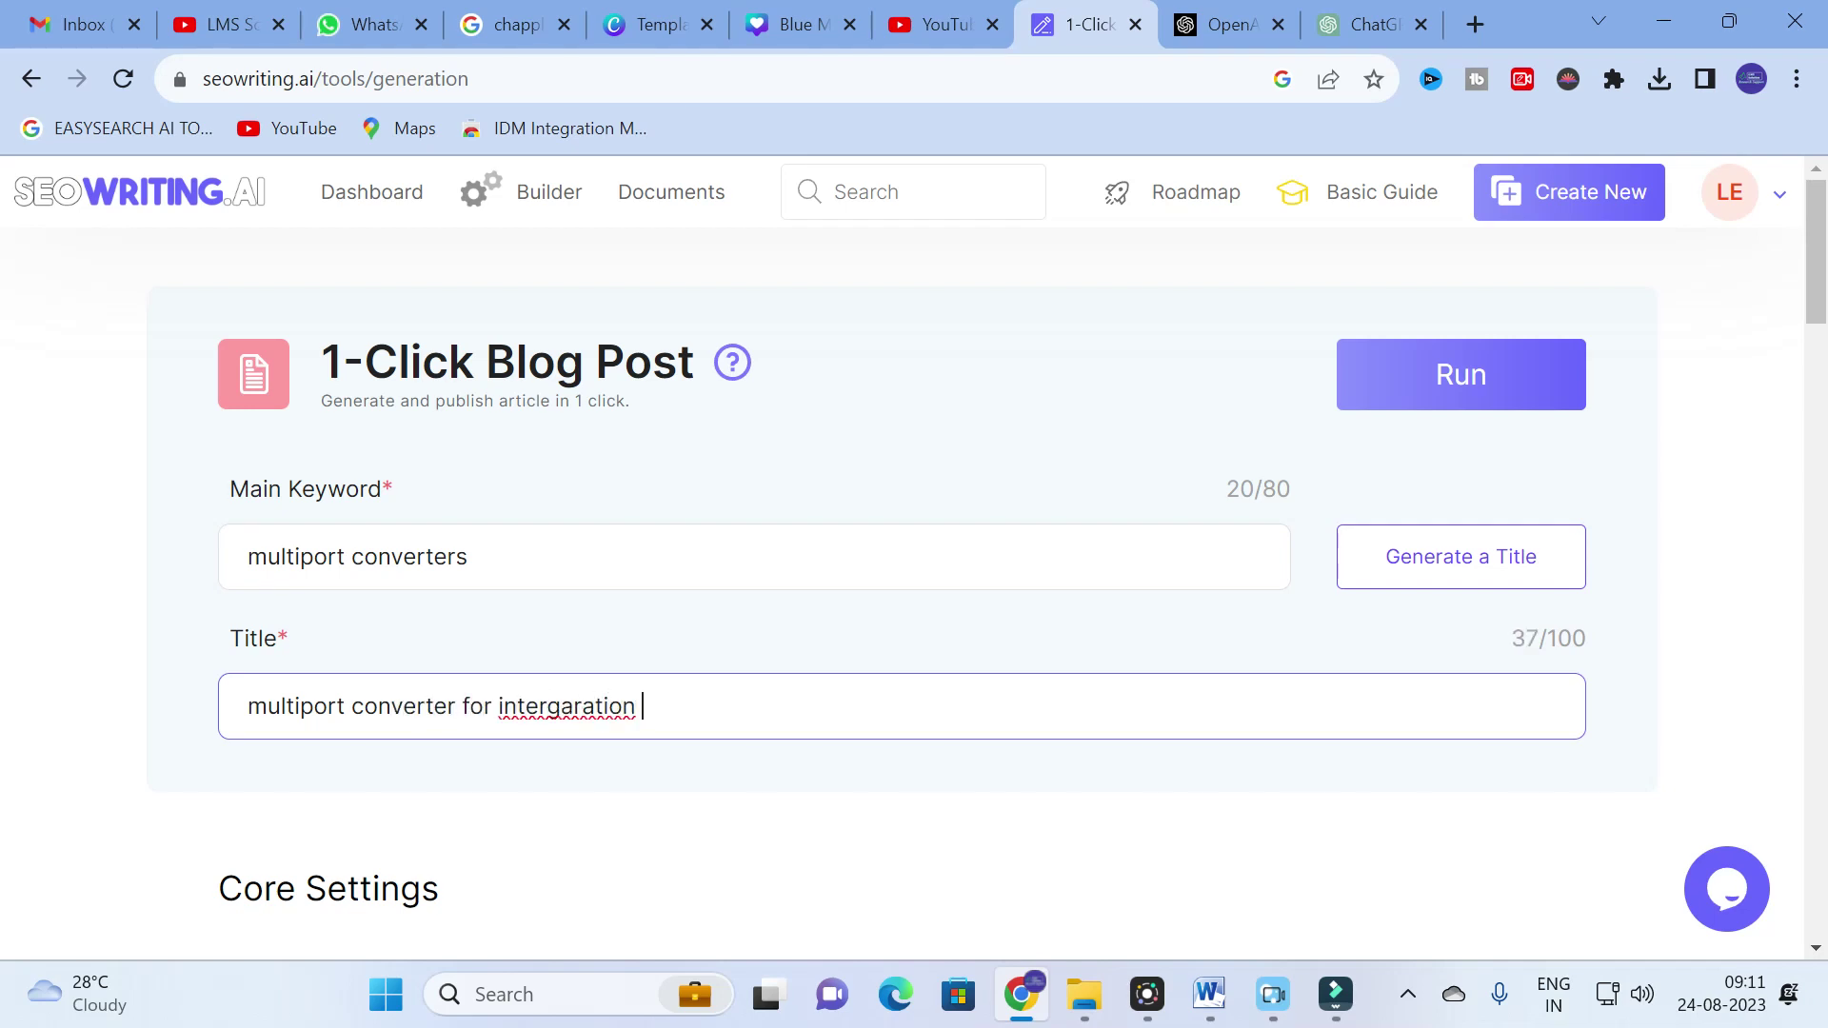
text( of)
key(BackSpace)
text(of)
click(572, 707)
key(BackSpace)
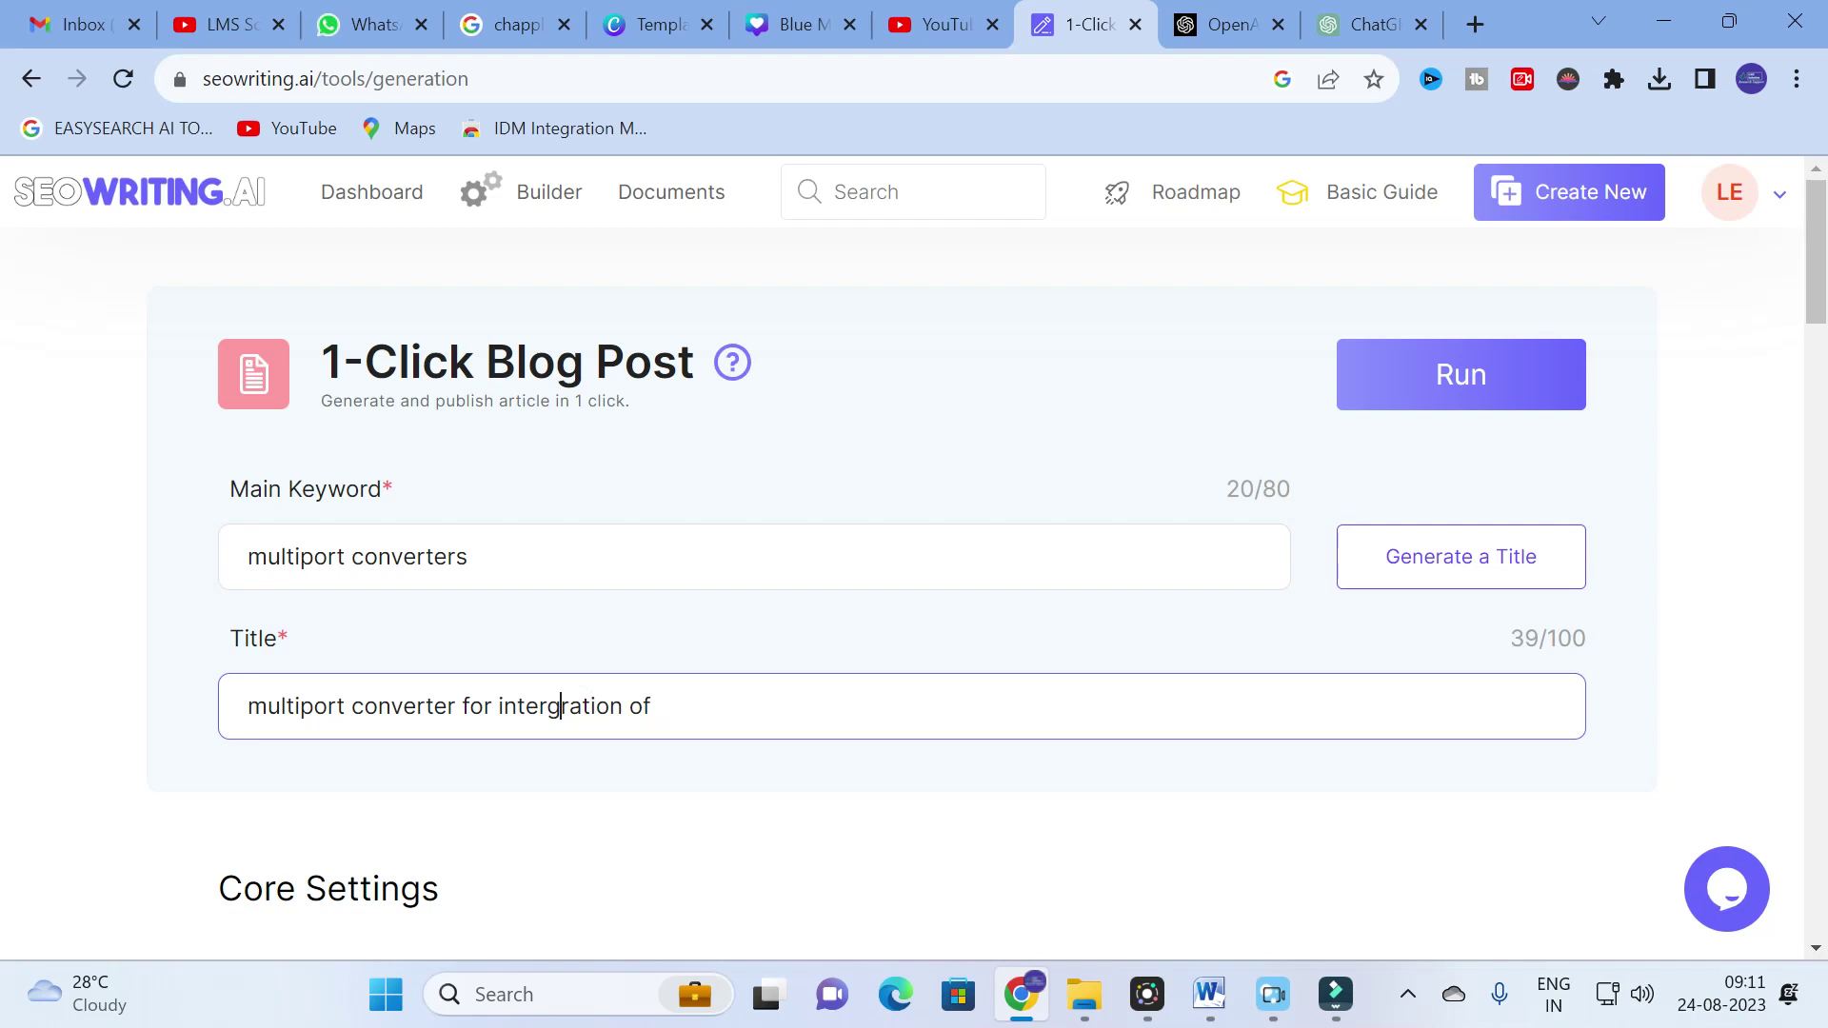
click(791, 700)
text(Renewable en)
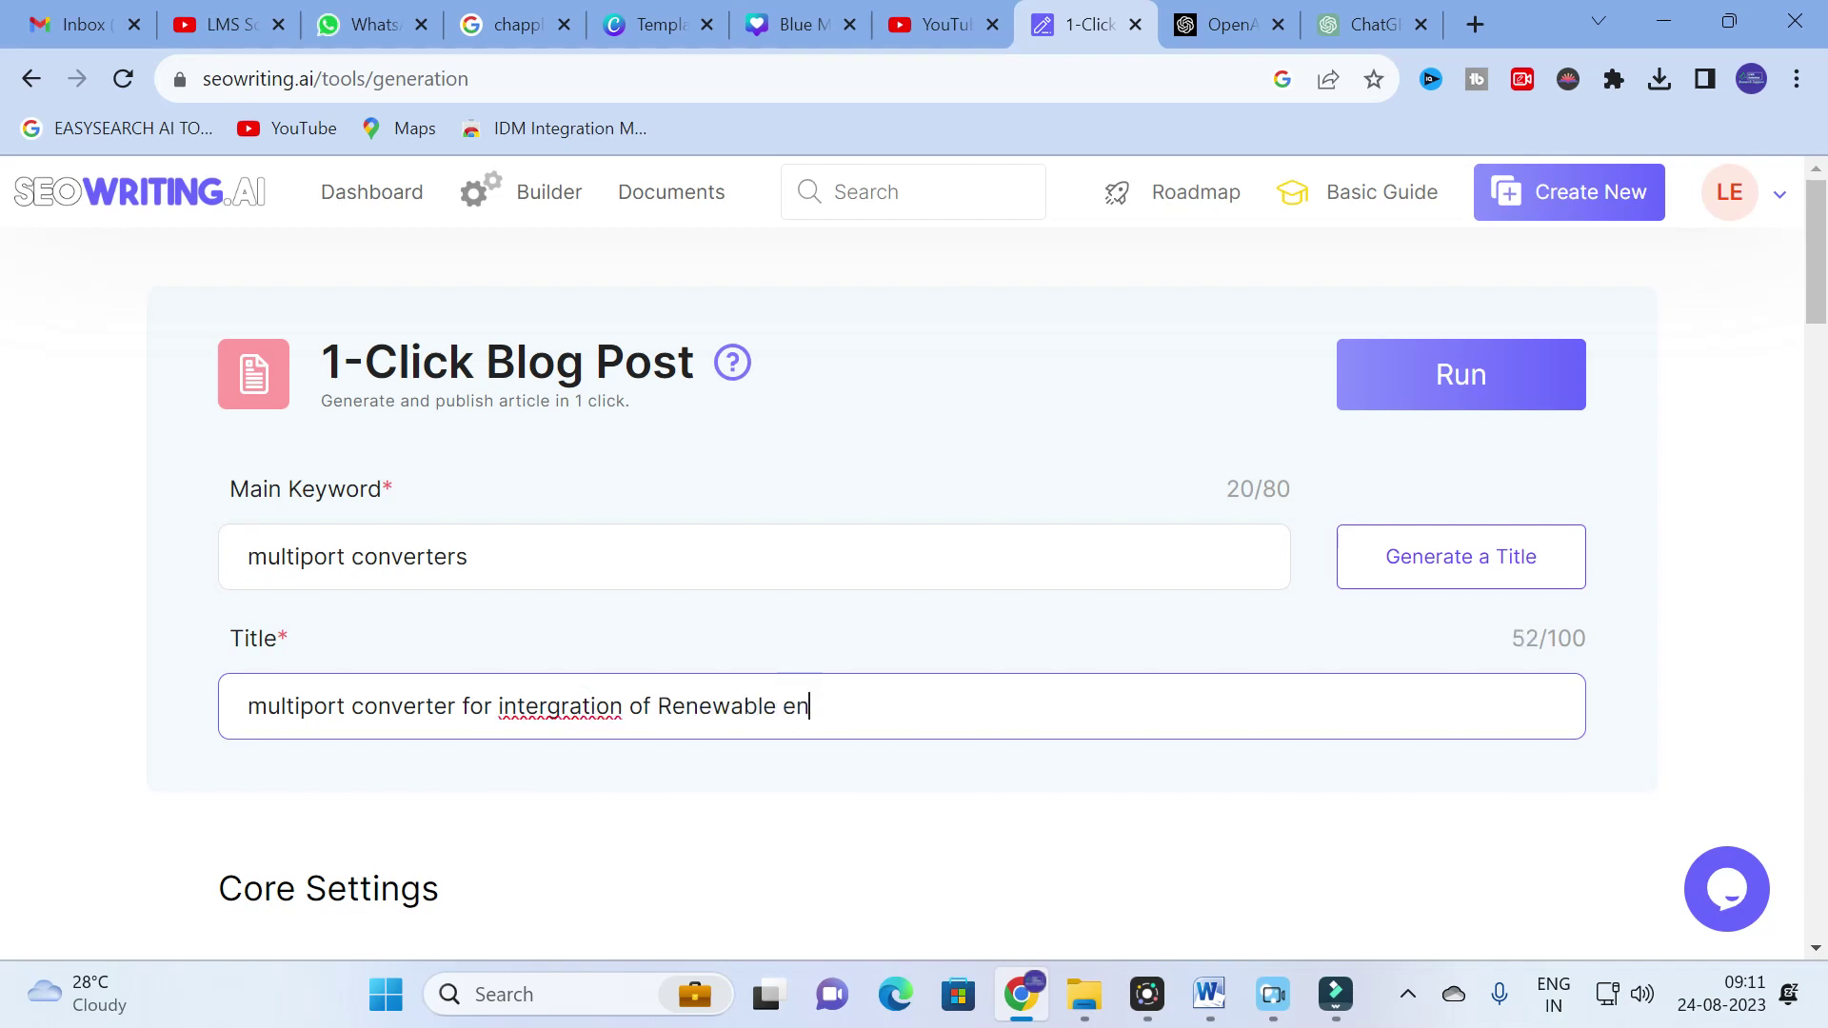
text(ergy and battery )
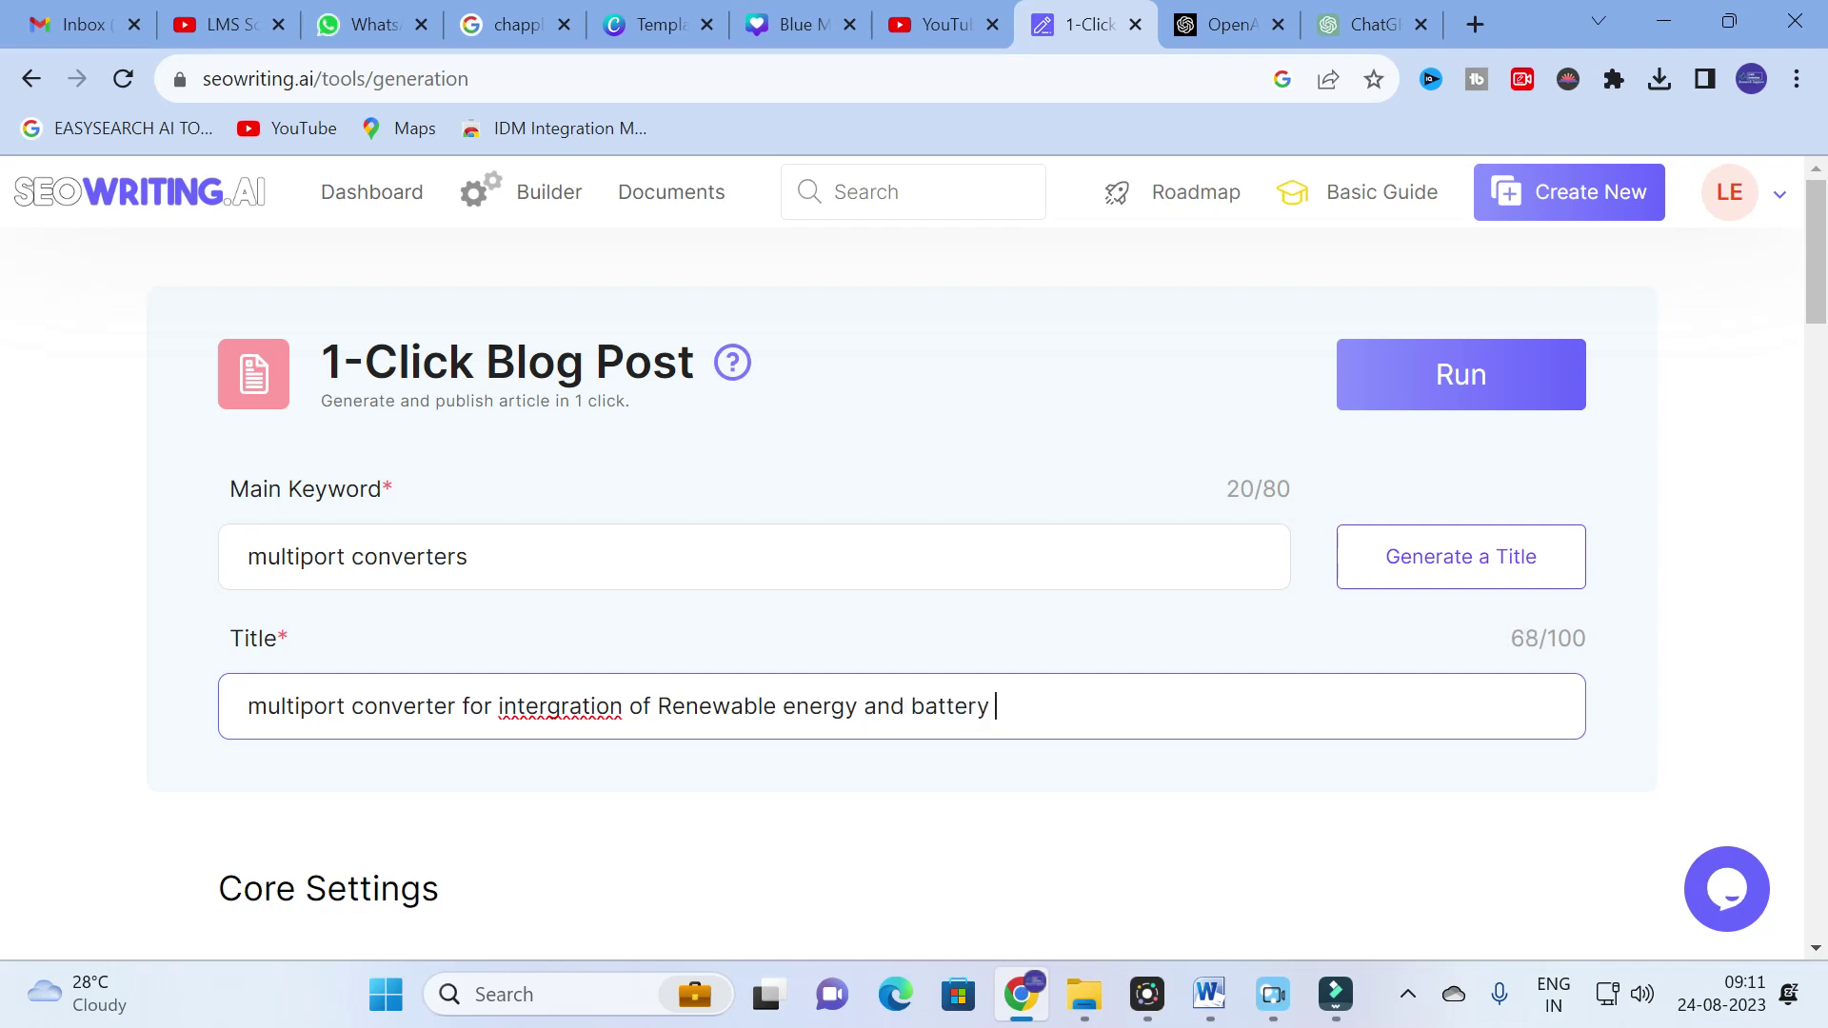
text( for bidirectional power flow)
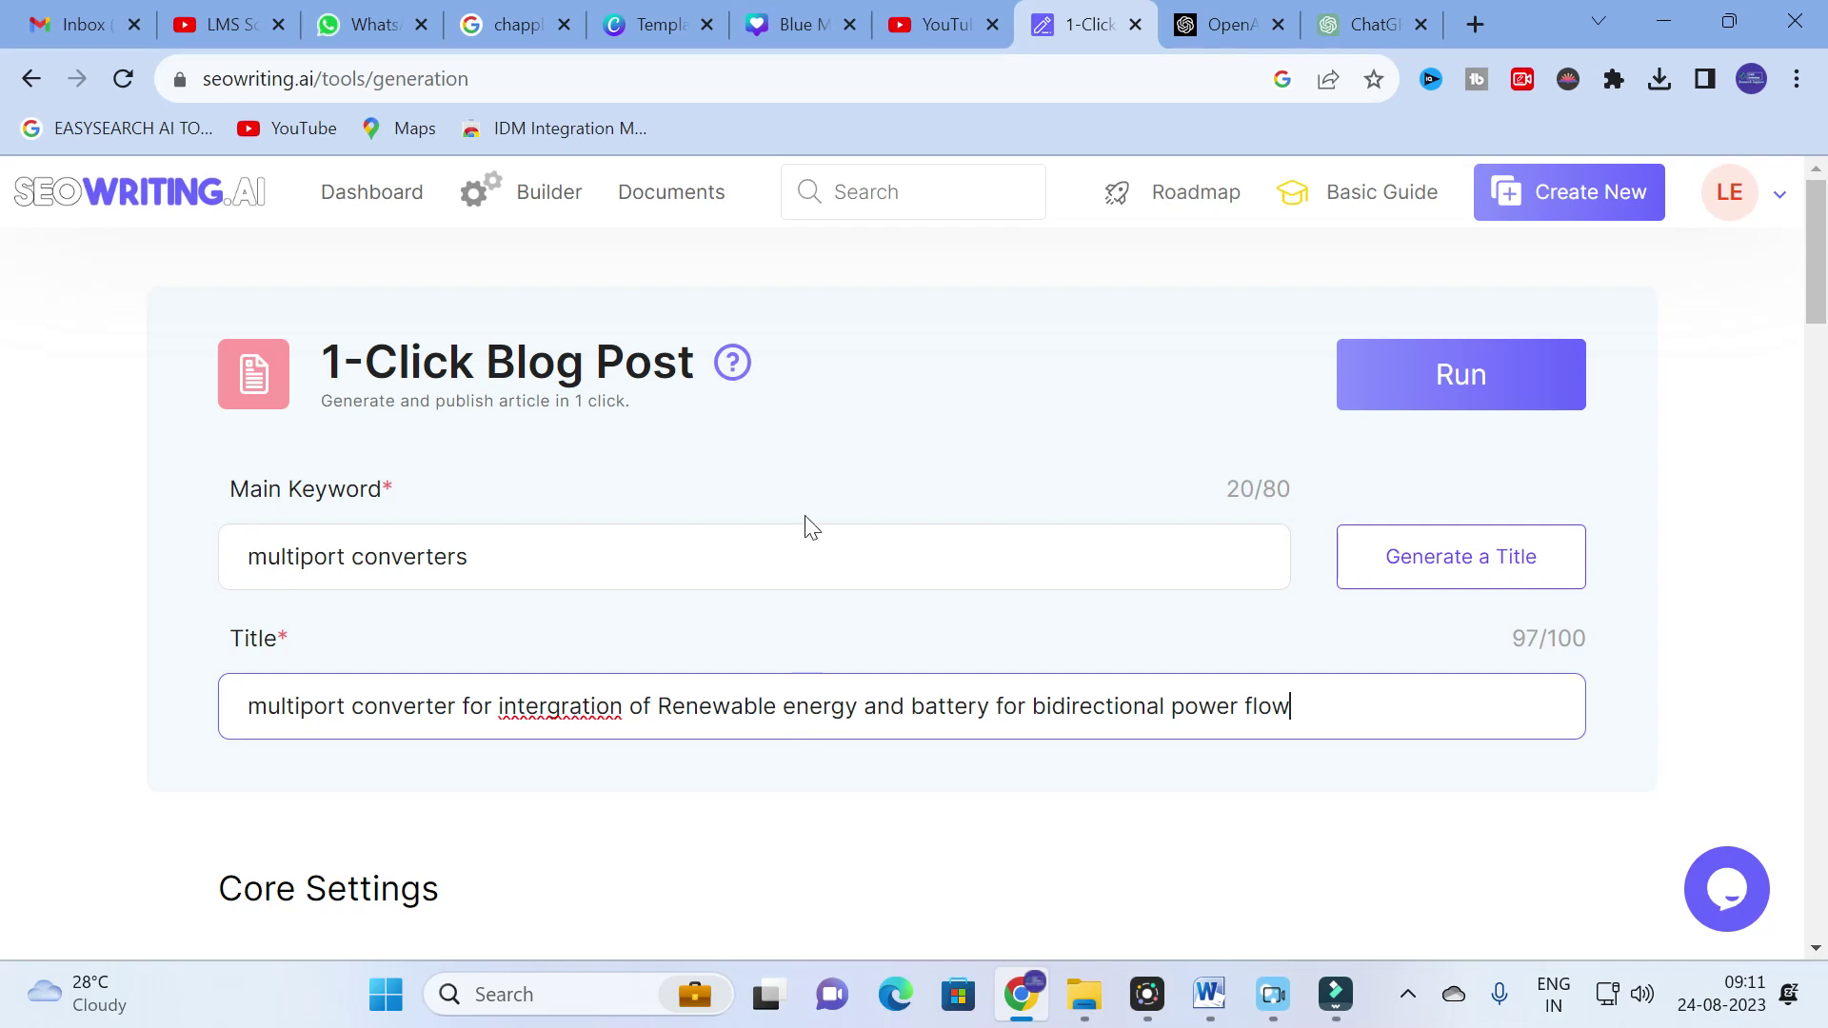
scroll(800, 505, down, 1)
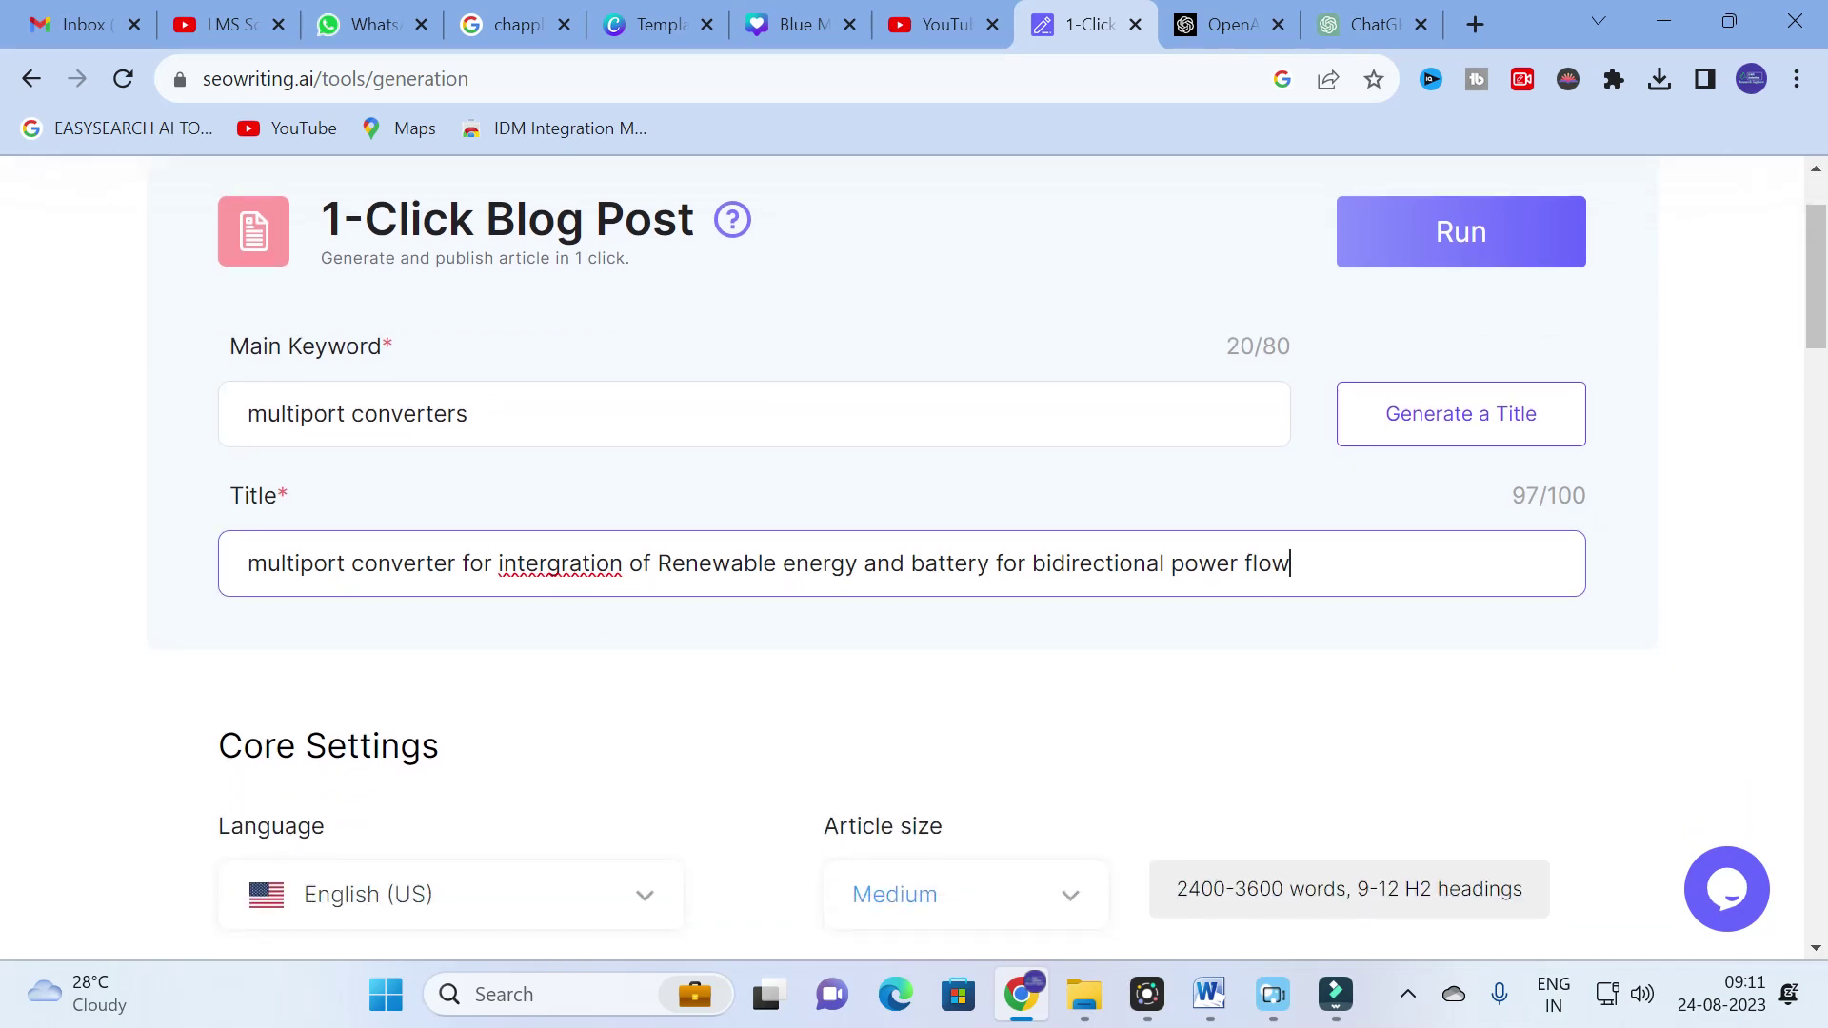
key(BackSpace)
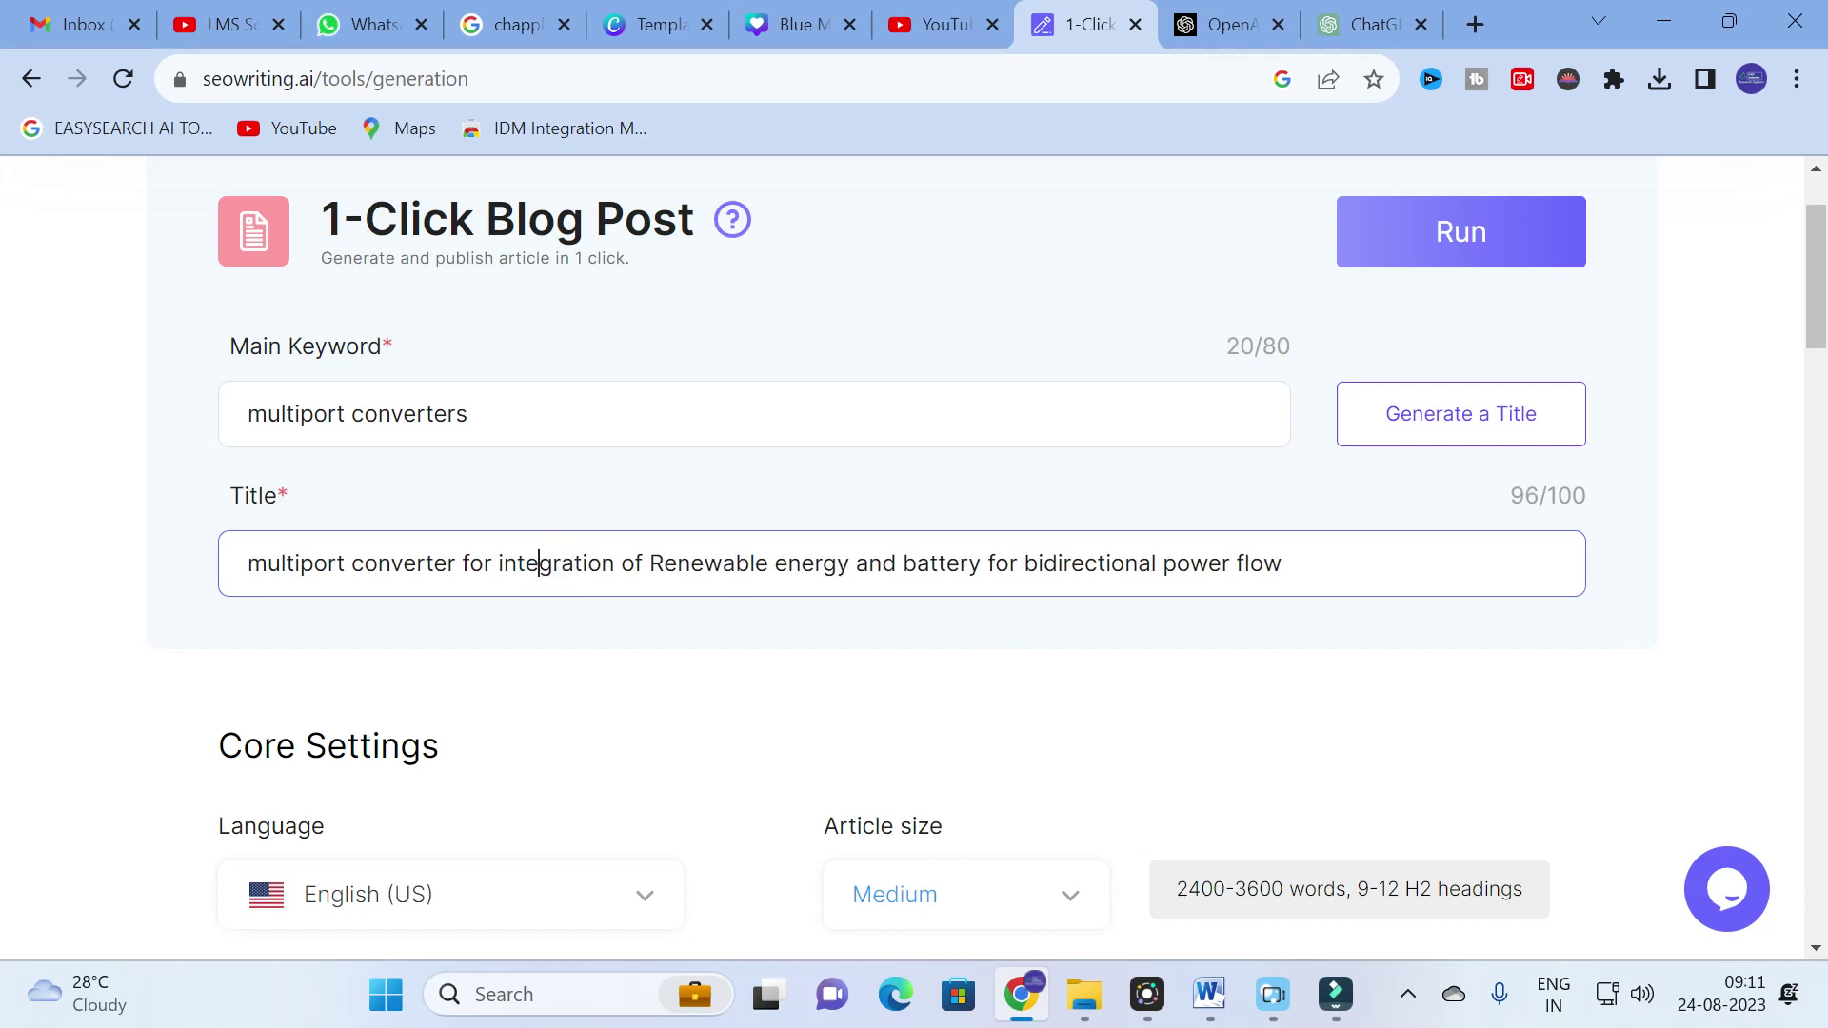
Choose English (US) as the article language in the core settings.
scroll(819, 604, down, 4)
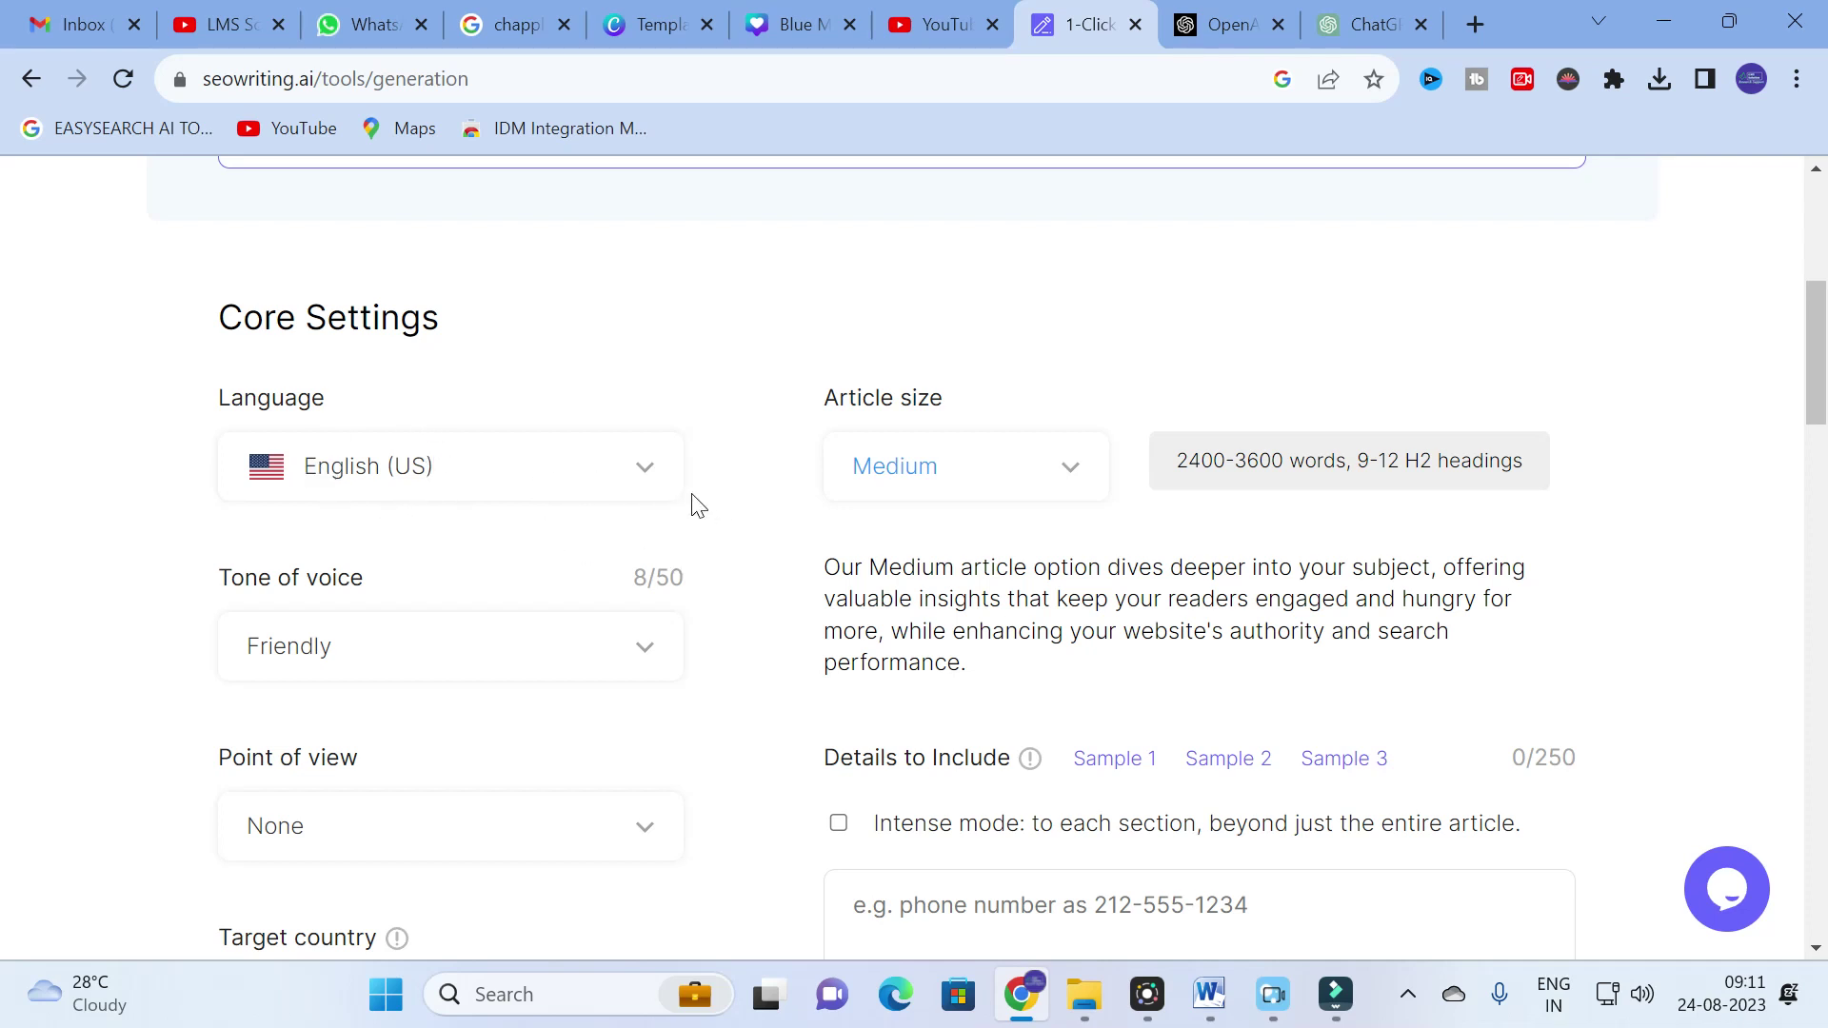
click(596, 476)
scroll(9, 605, down, 3)
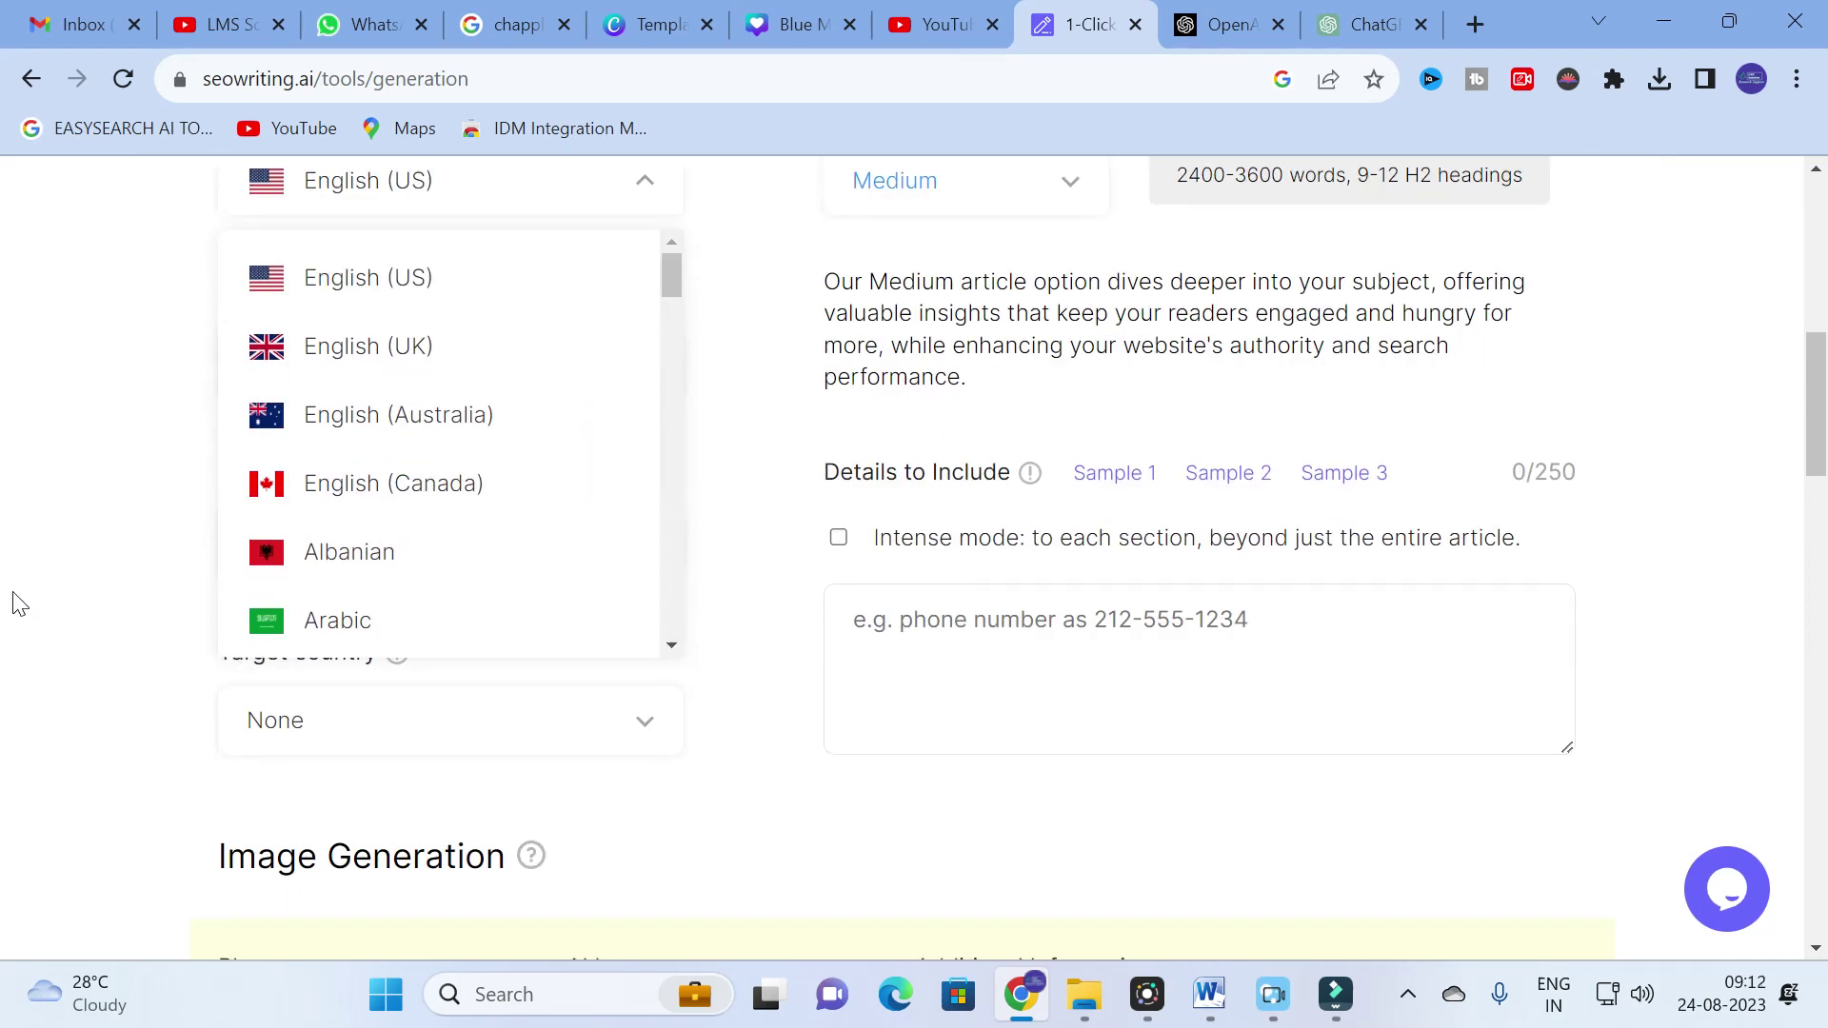
scroll(8, 560, up, 1)
click(355, 441)
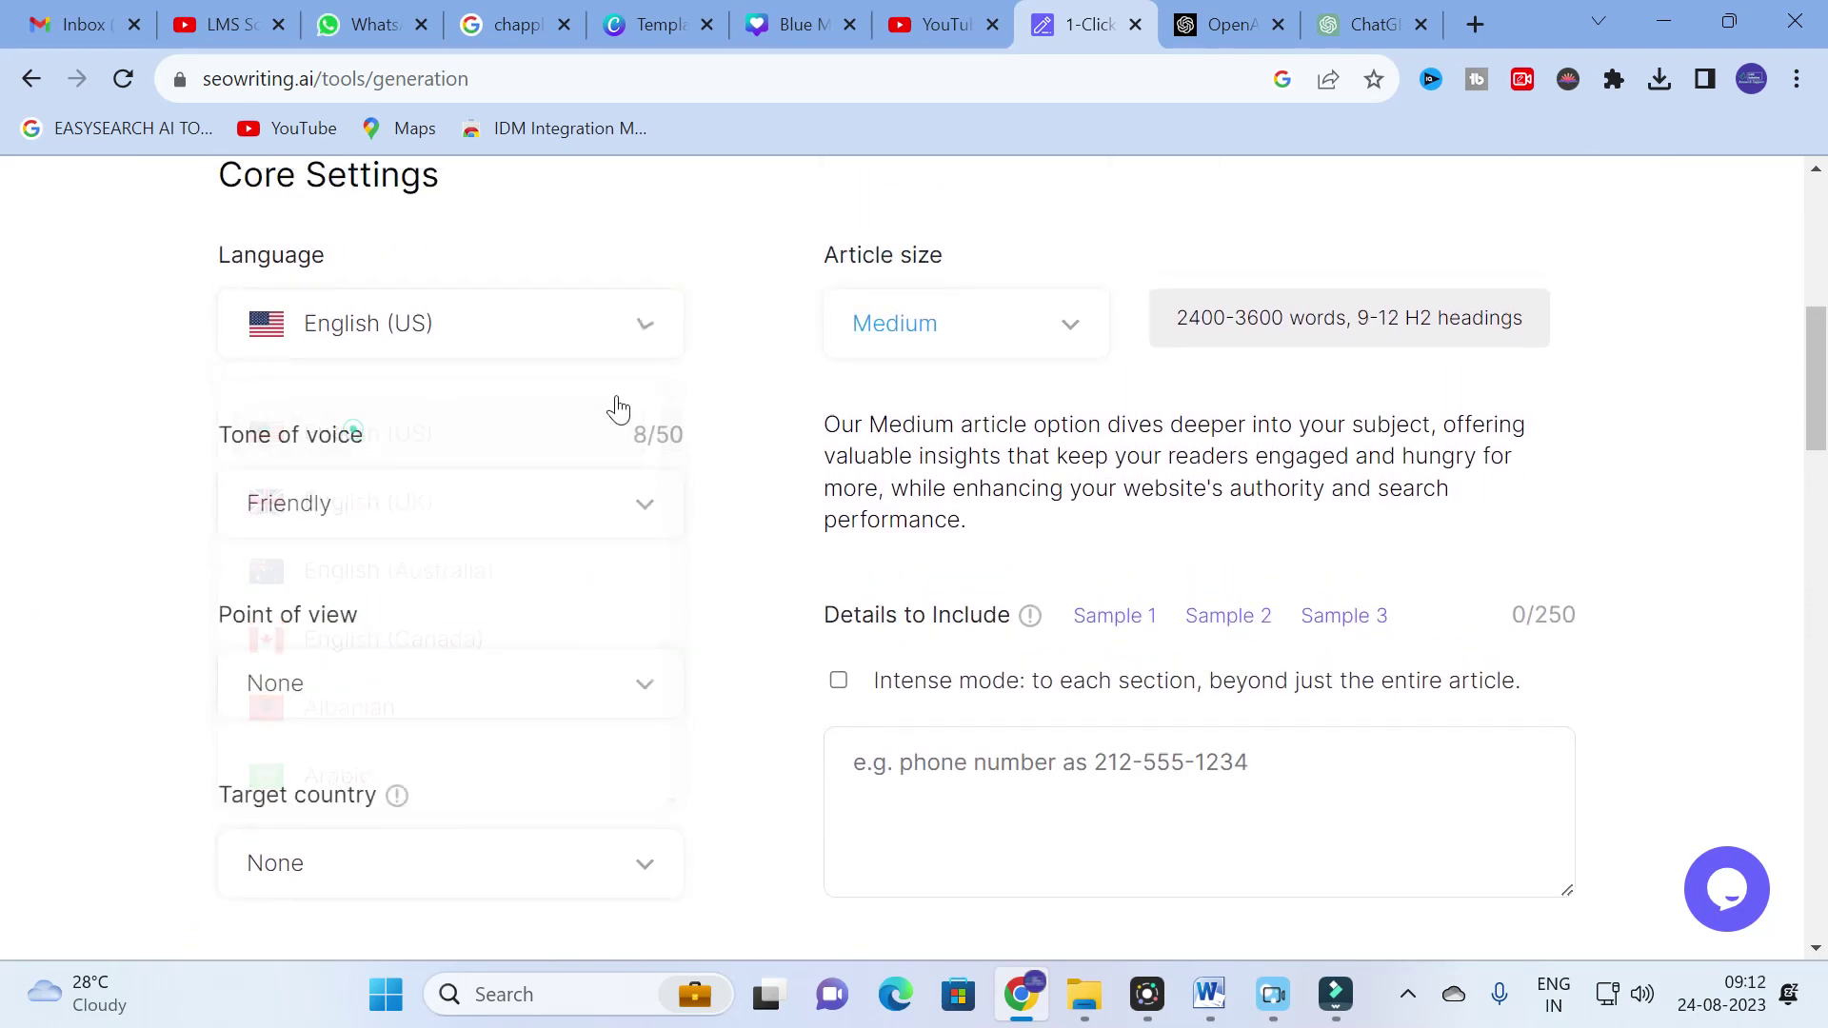
Try the Small, Medium and Large article sizes to compare their word counts and heading ranges.
click(1002, 328)
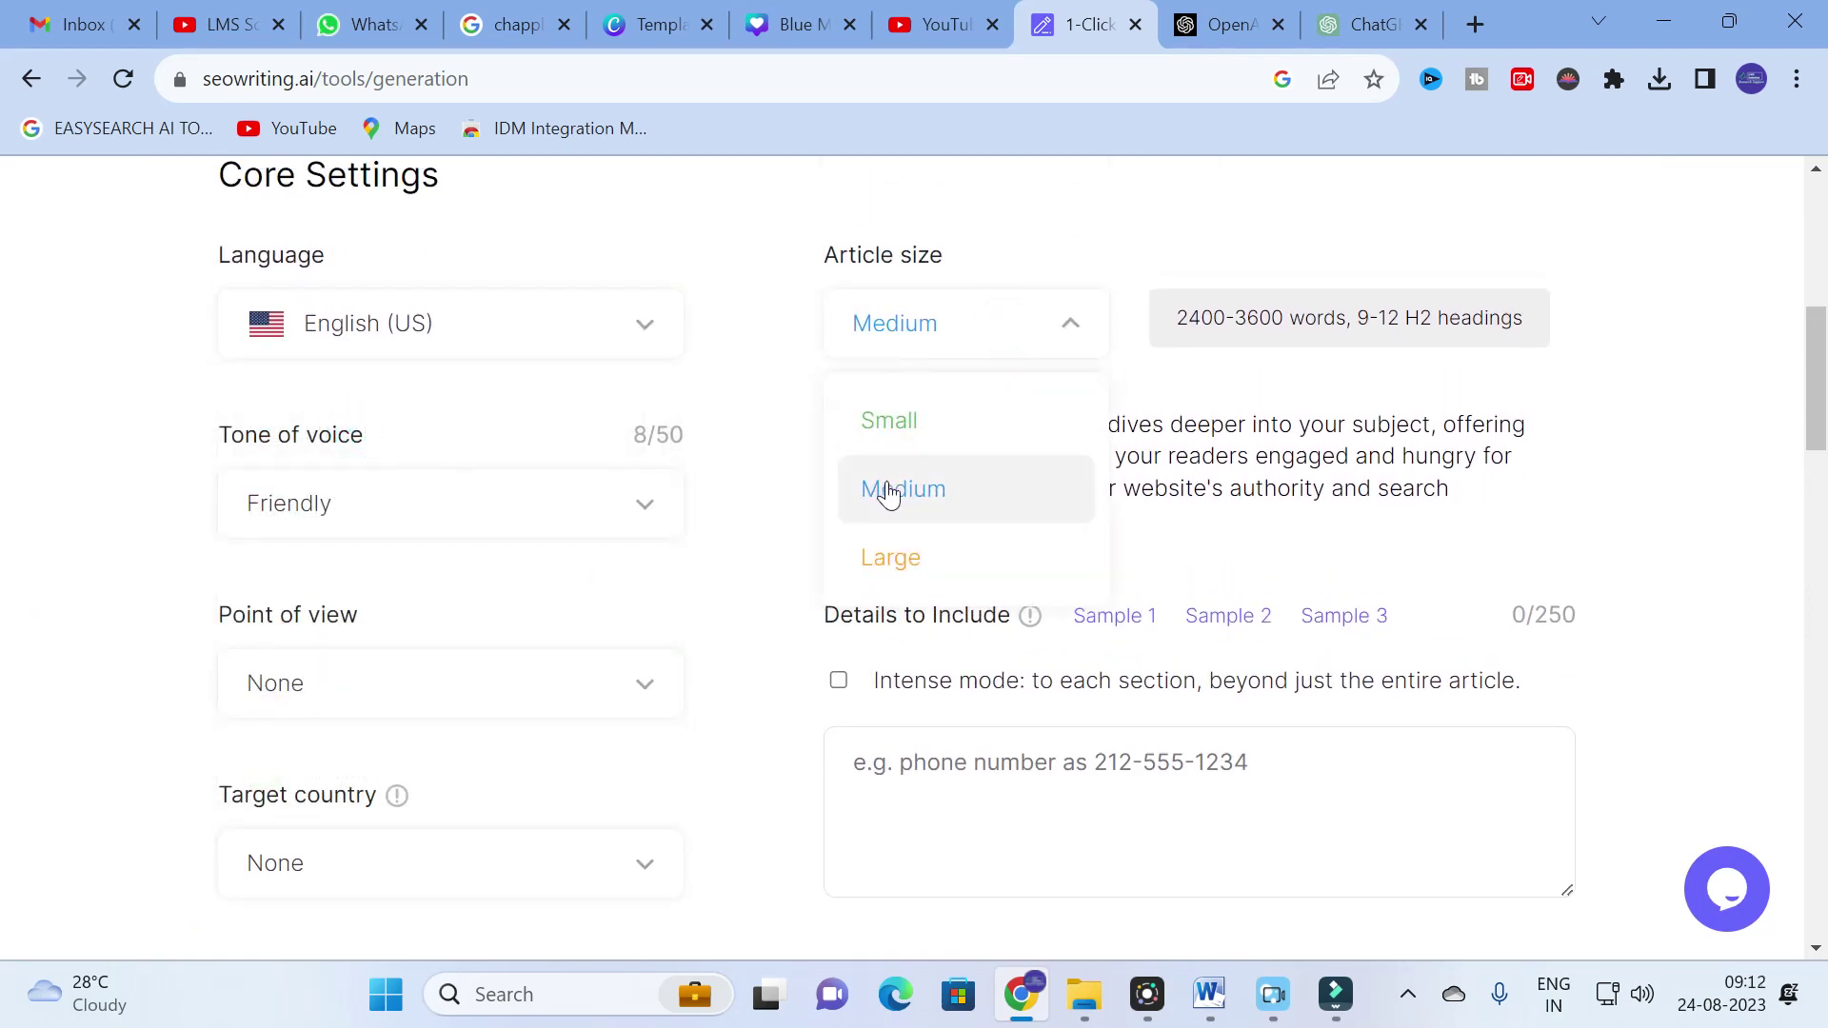
click(909, 481)
scroll(912, 481, up, 1)
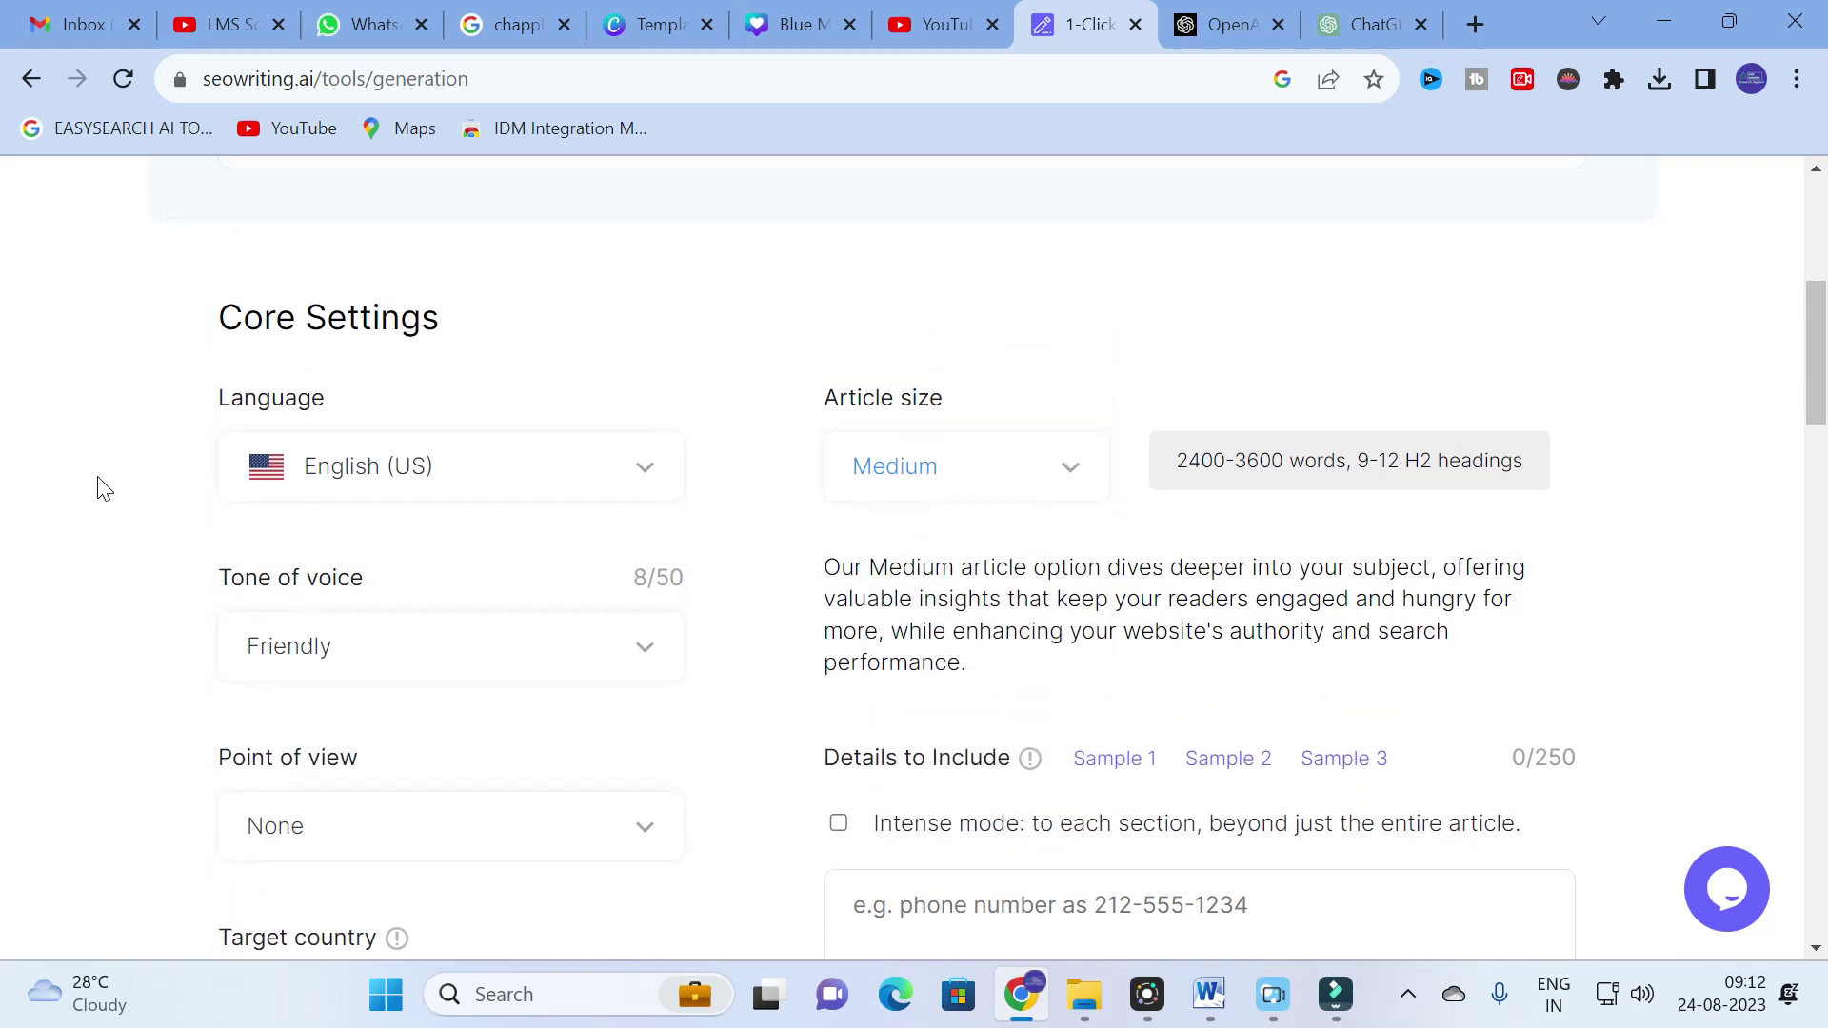
click(940, 483)
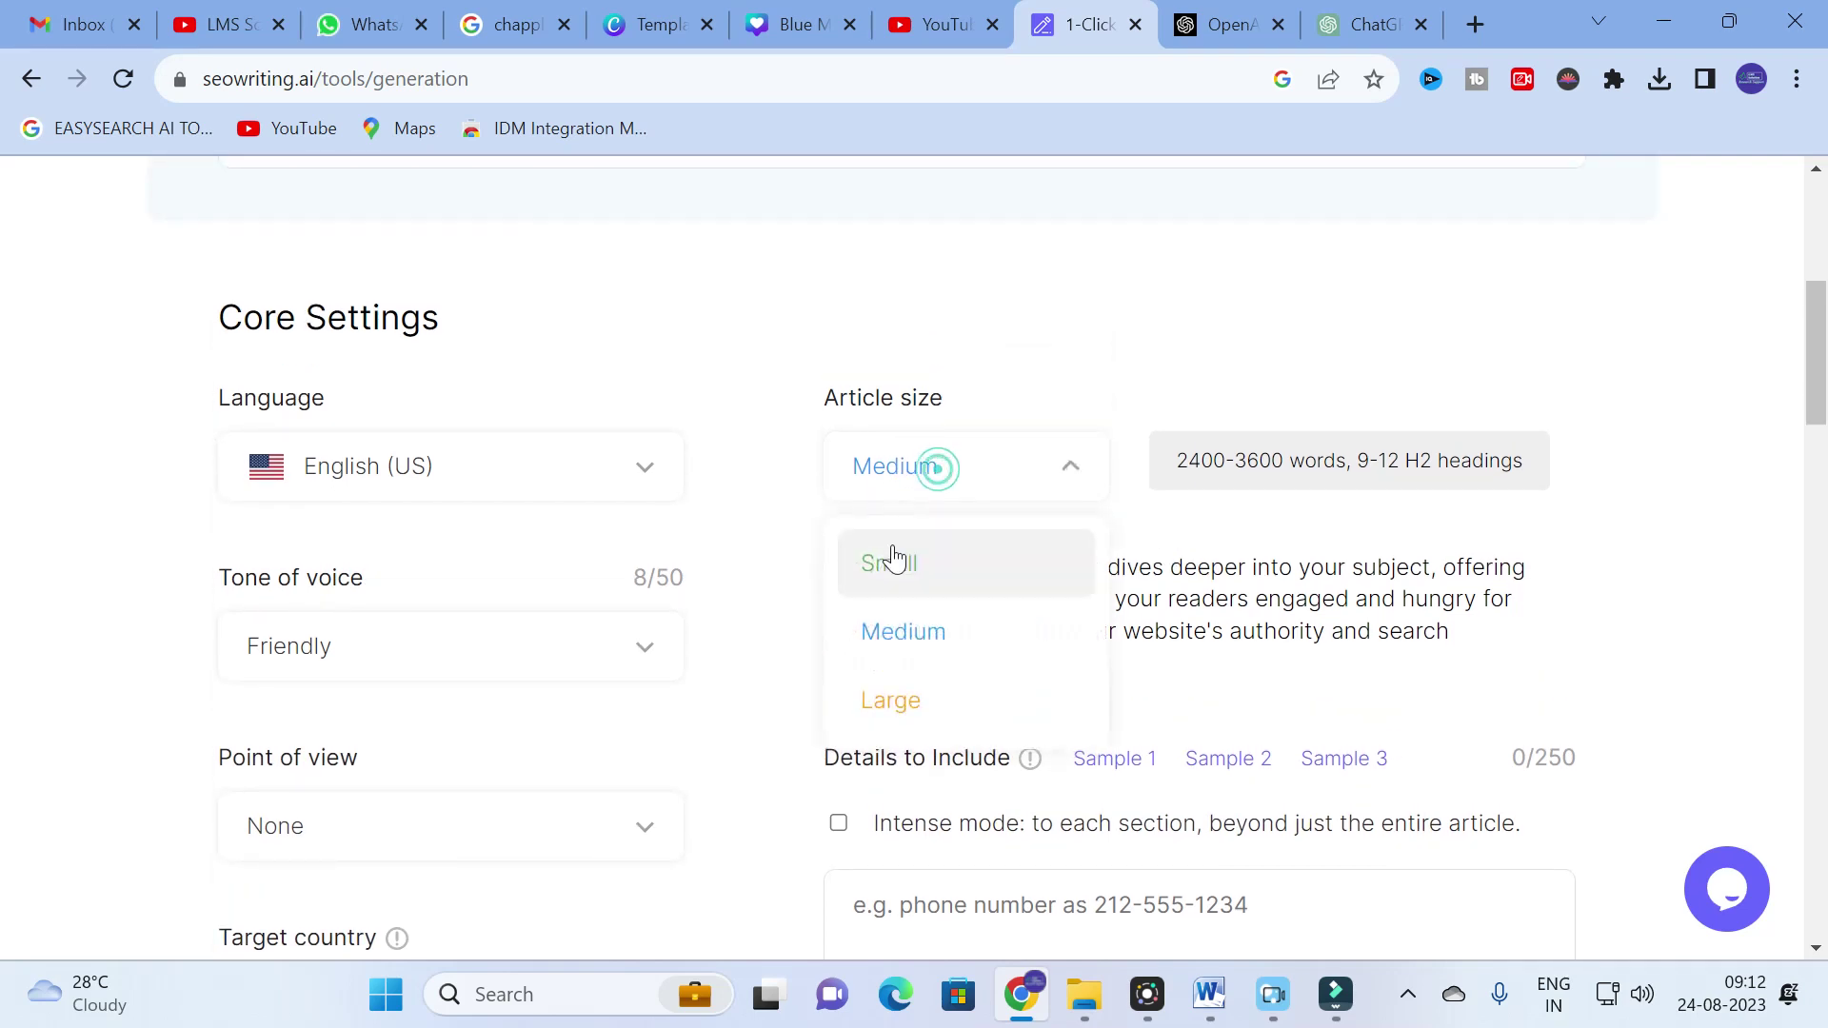
click(895, 564)
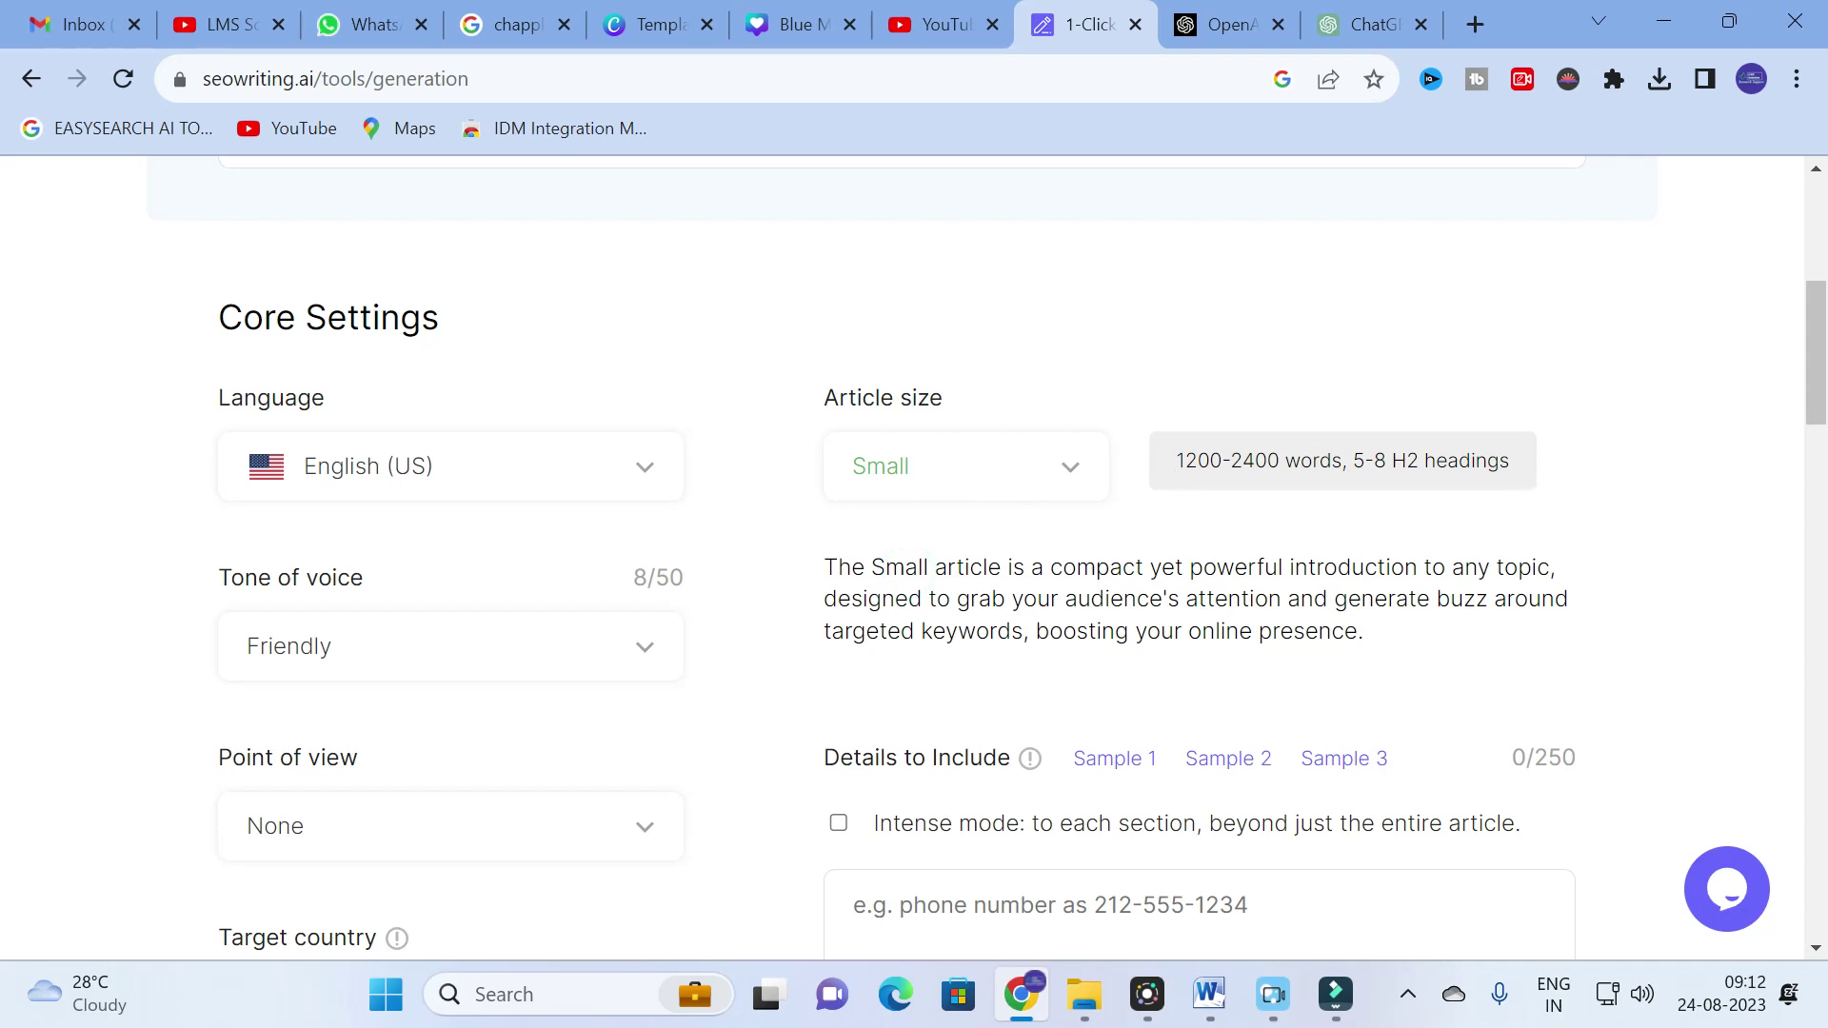
click(1072, 472)
click(887, 633)
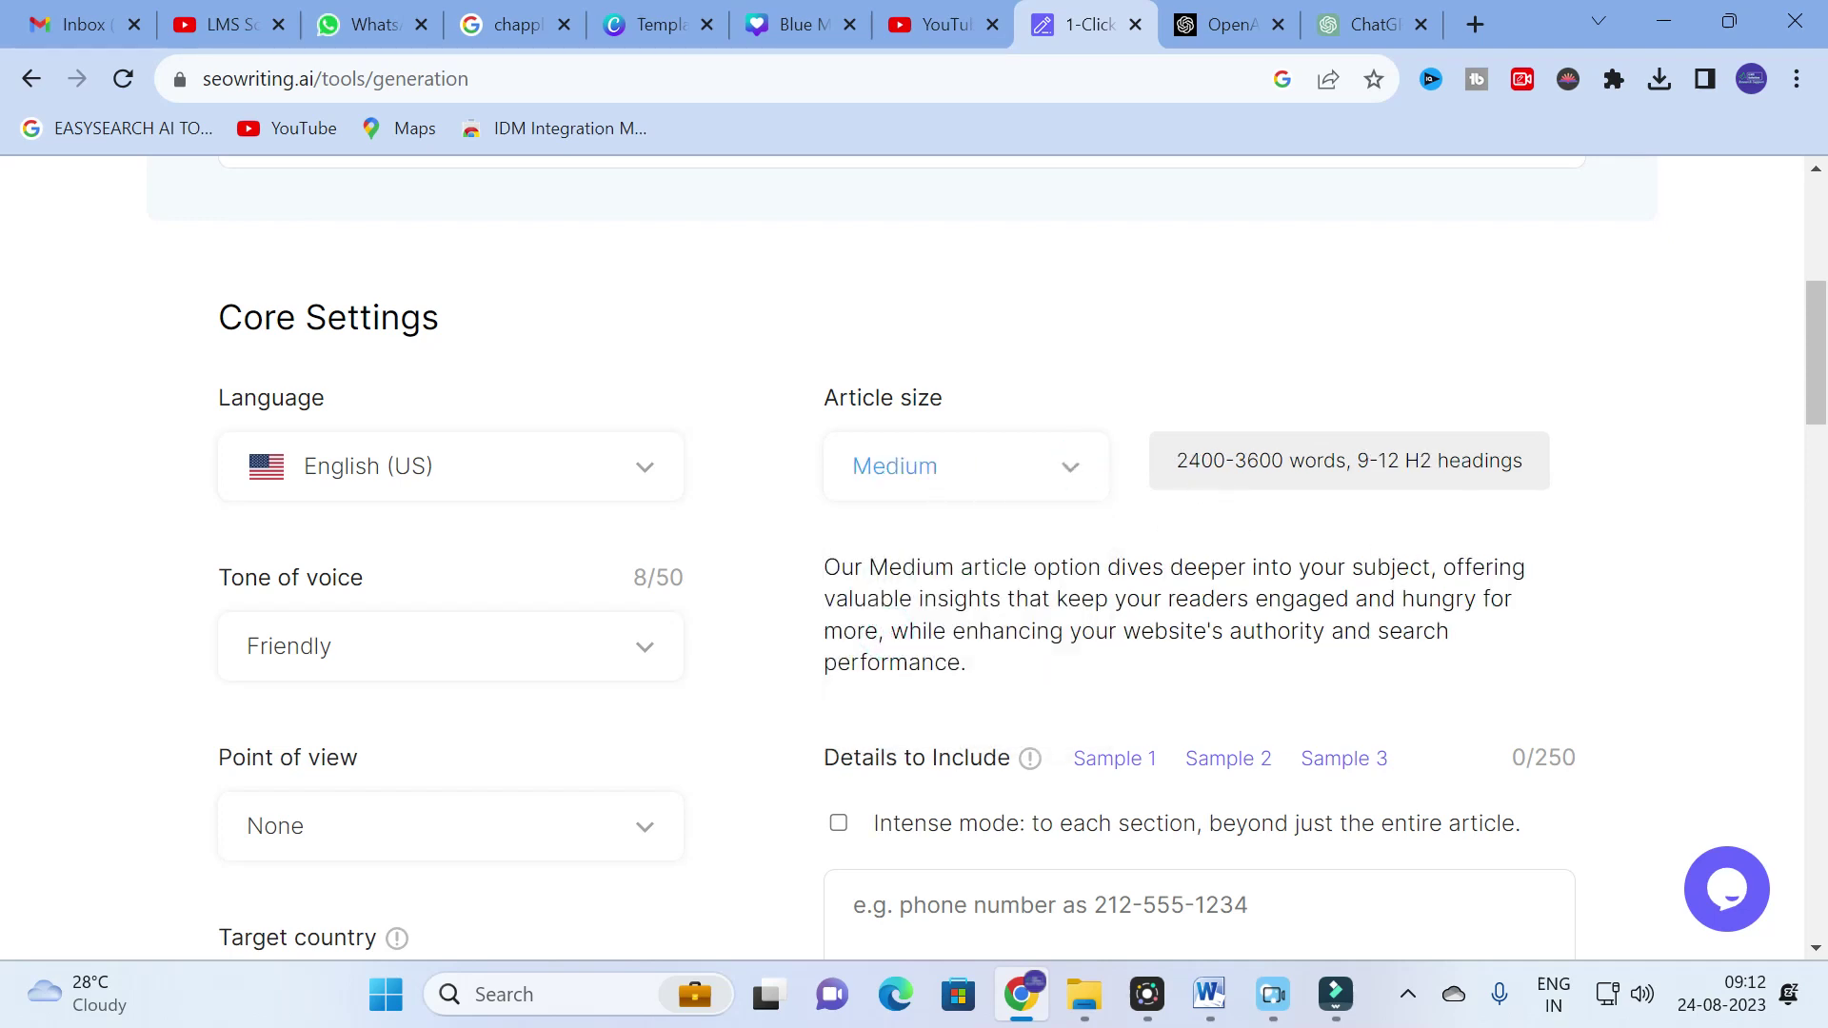
click(1071, 477)
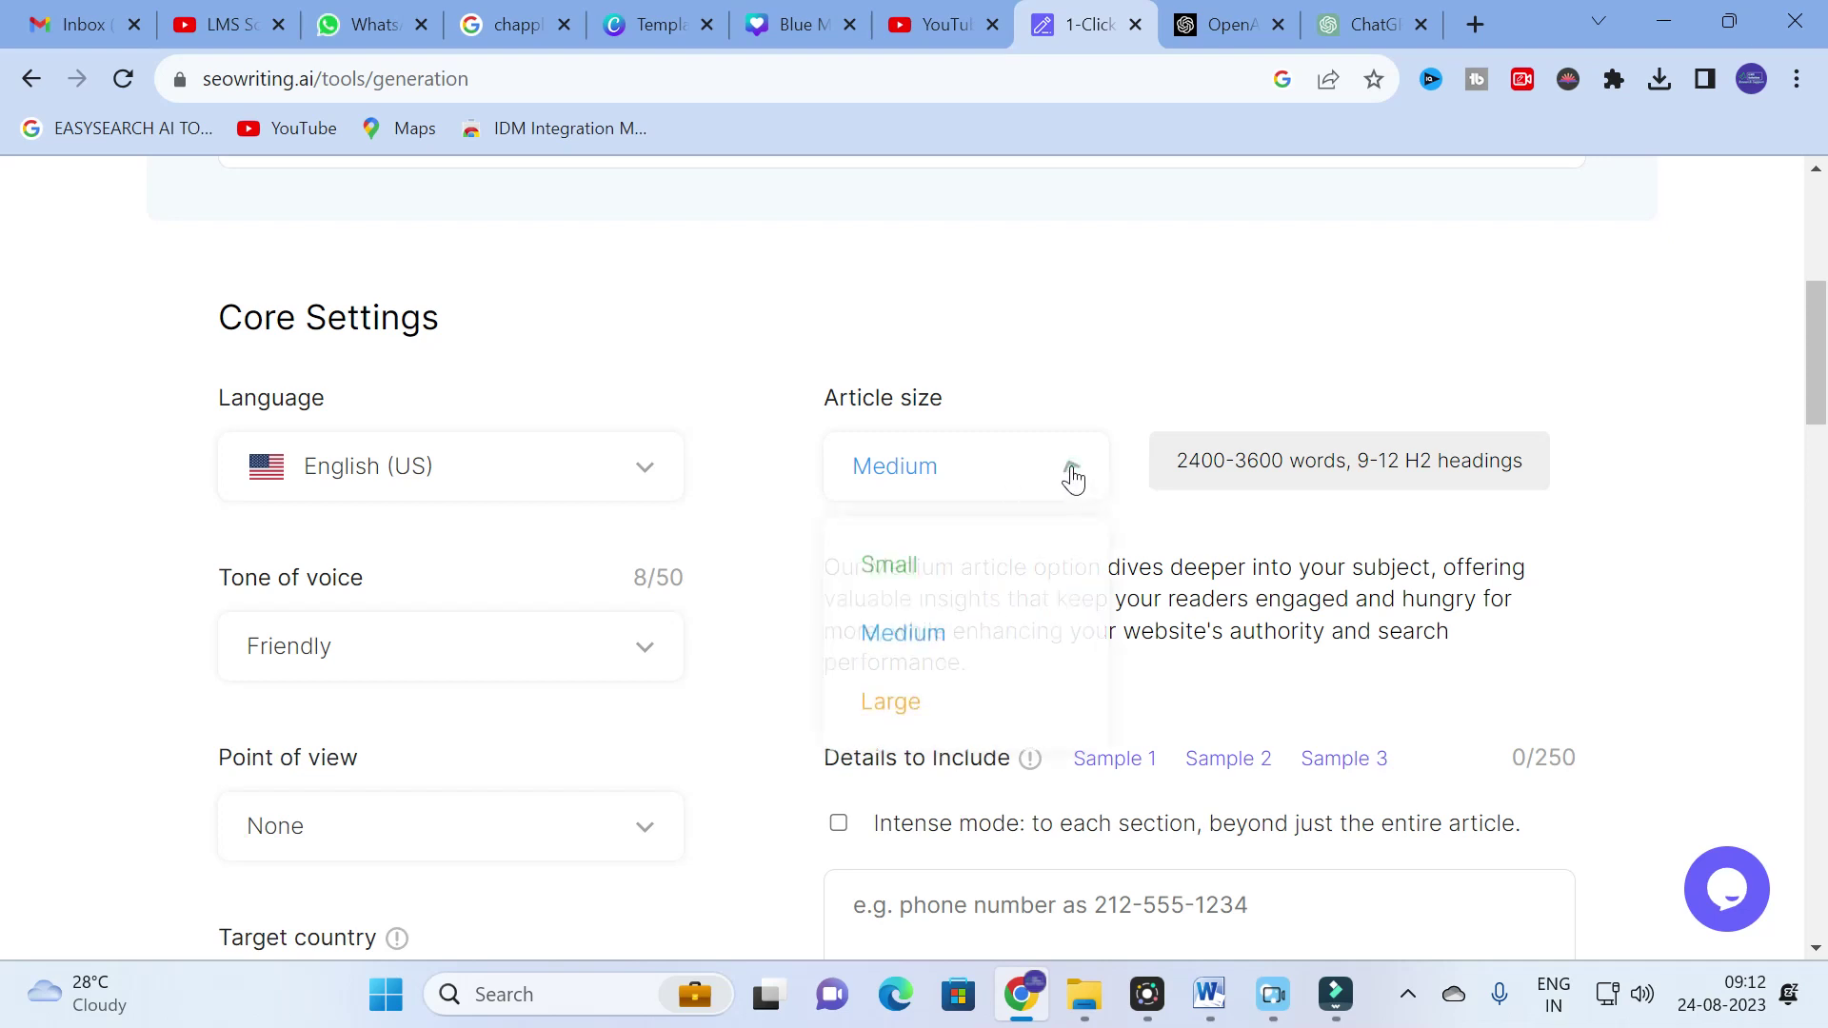
click(864, 700)
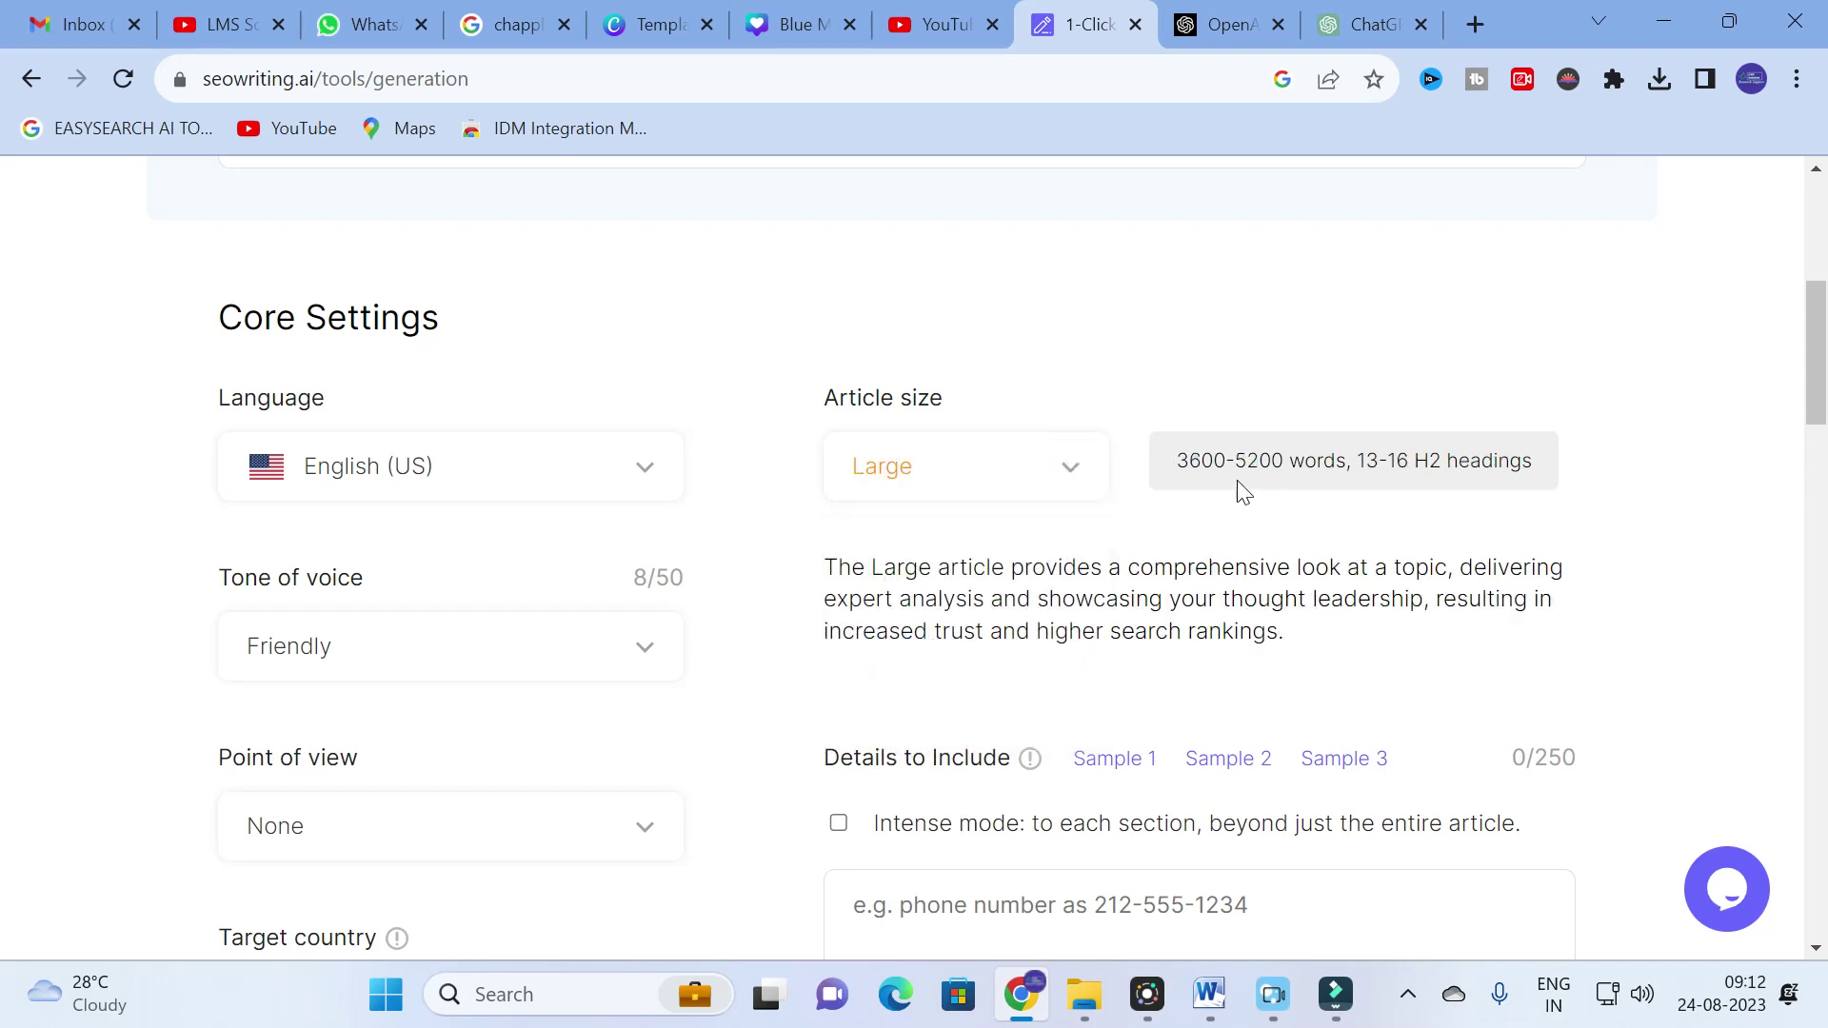
Set the article size to Small and the tone of voice to Professional.
click(1073, 474)
click(909, 567)
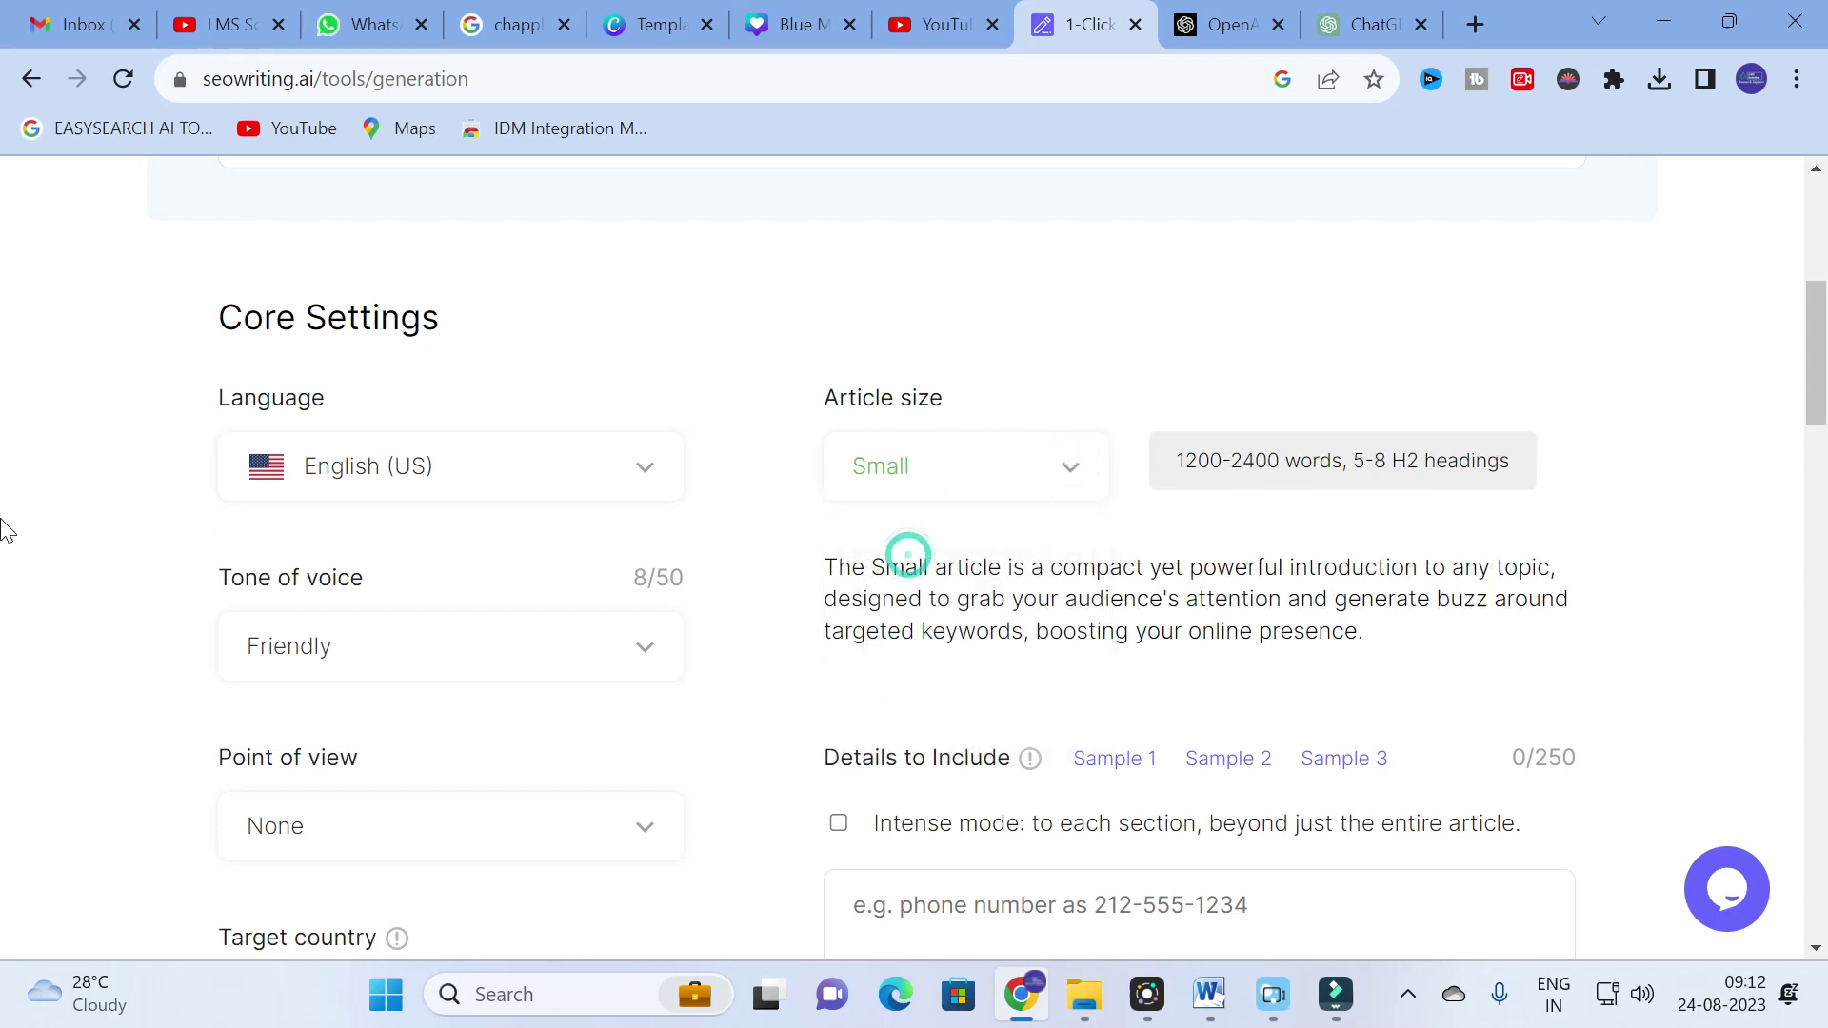
scroll(151, 523, down, 3)
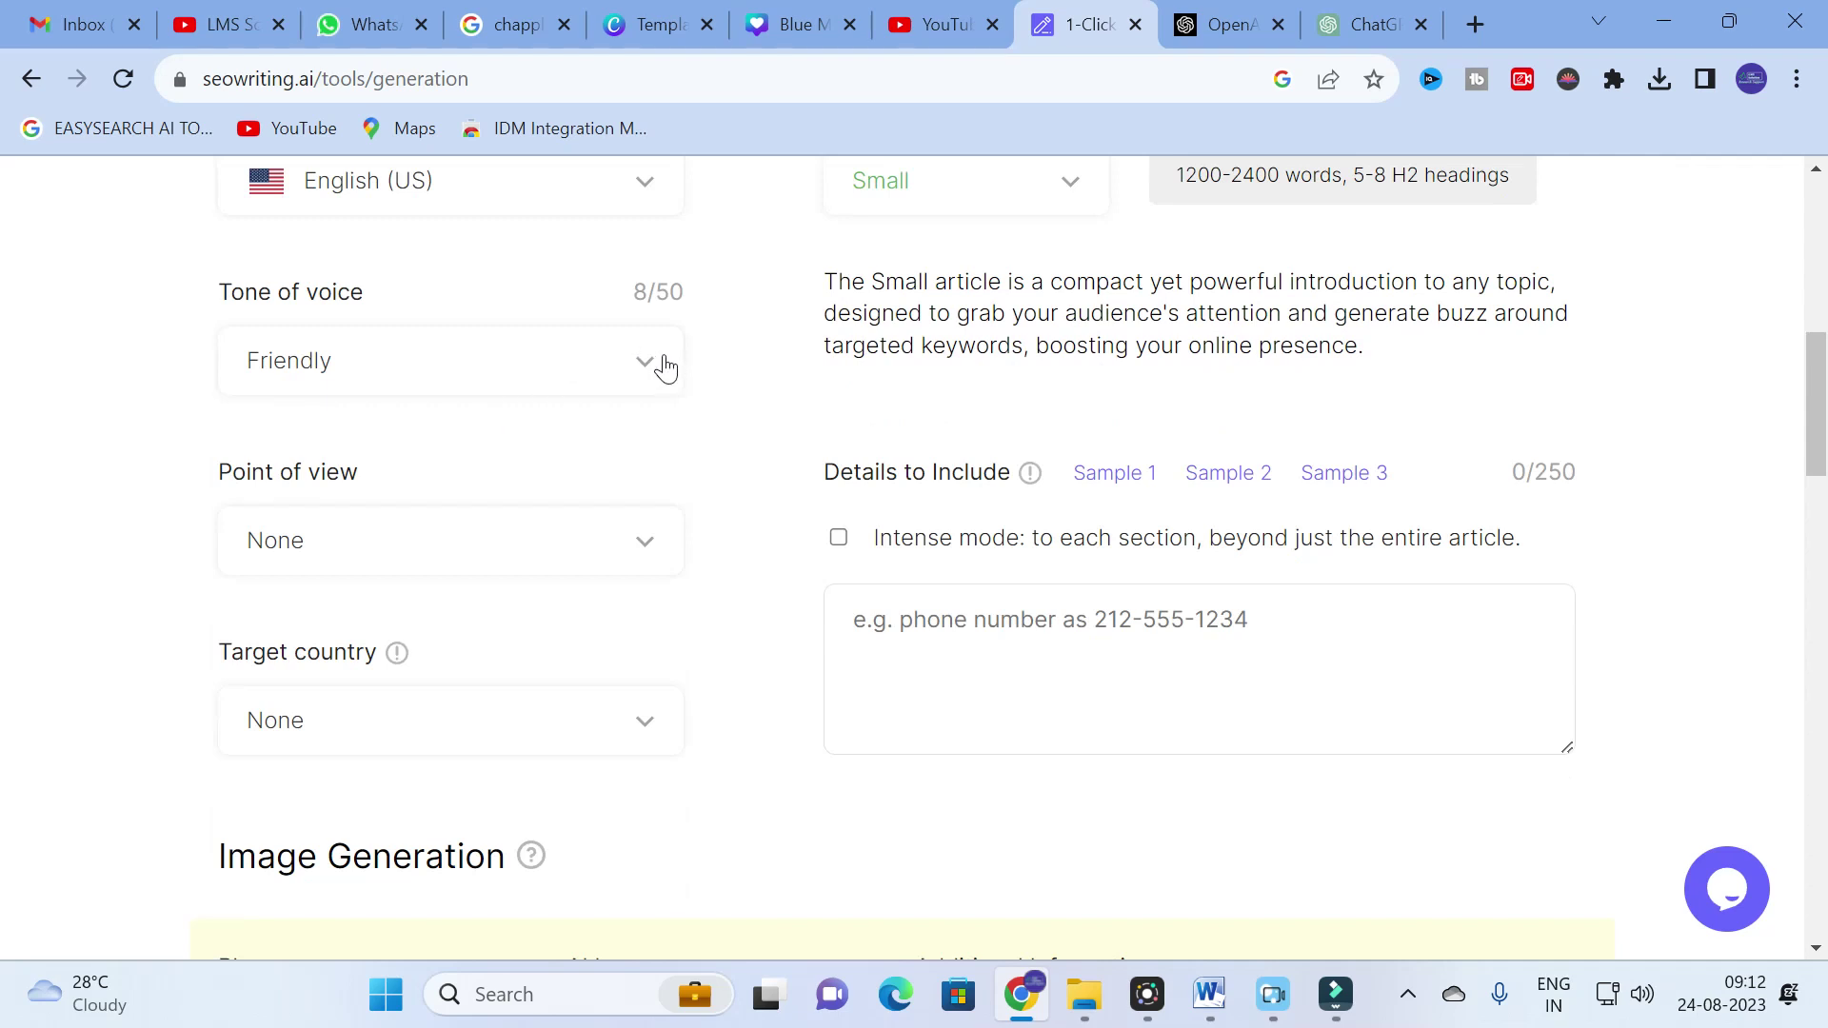
click(663, 363)
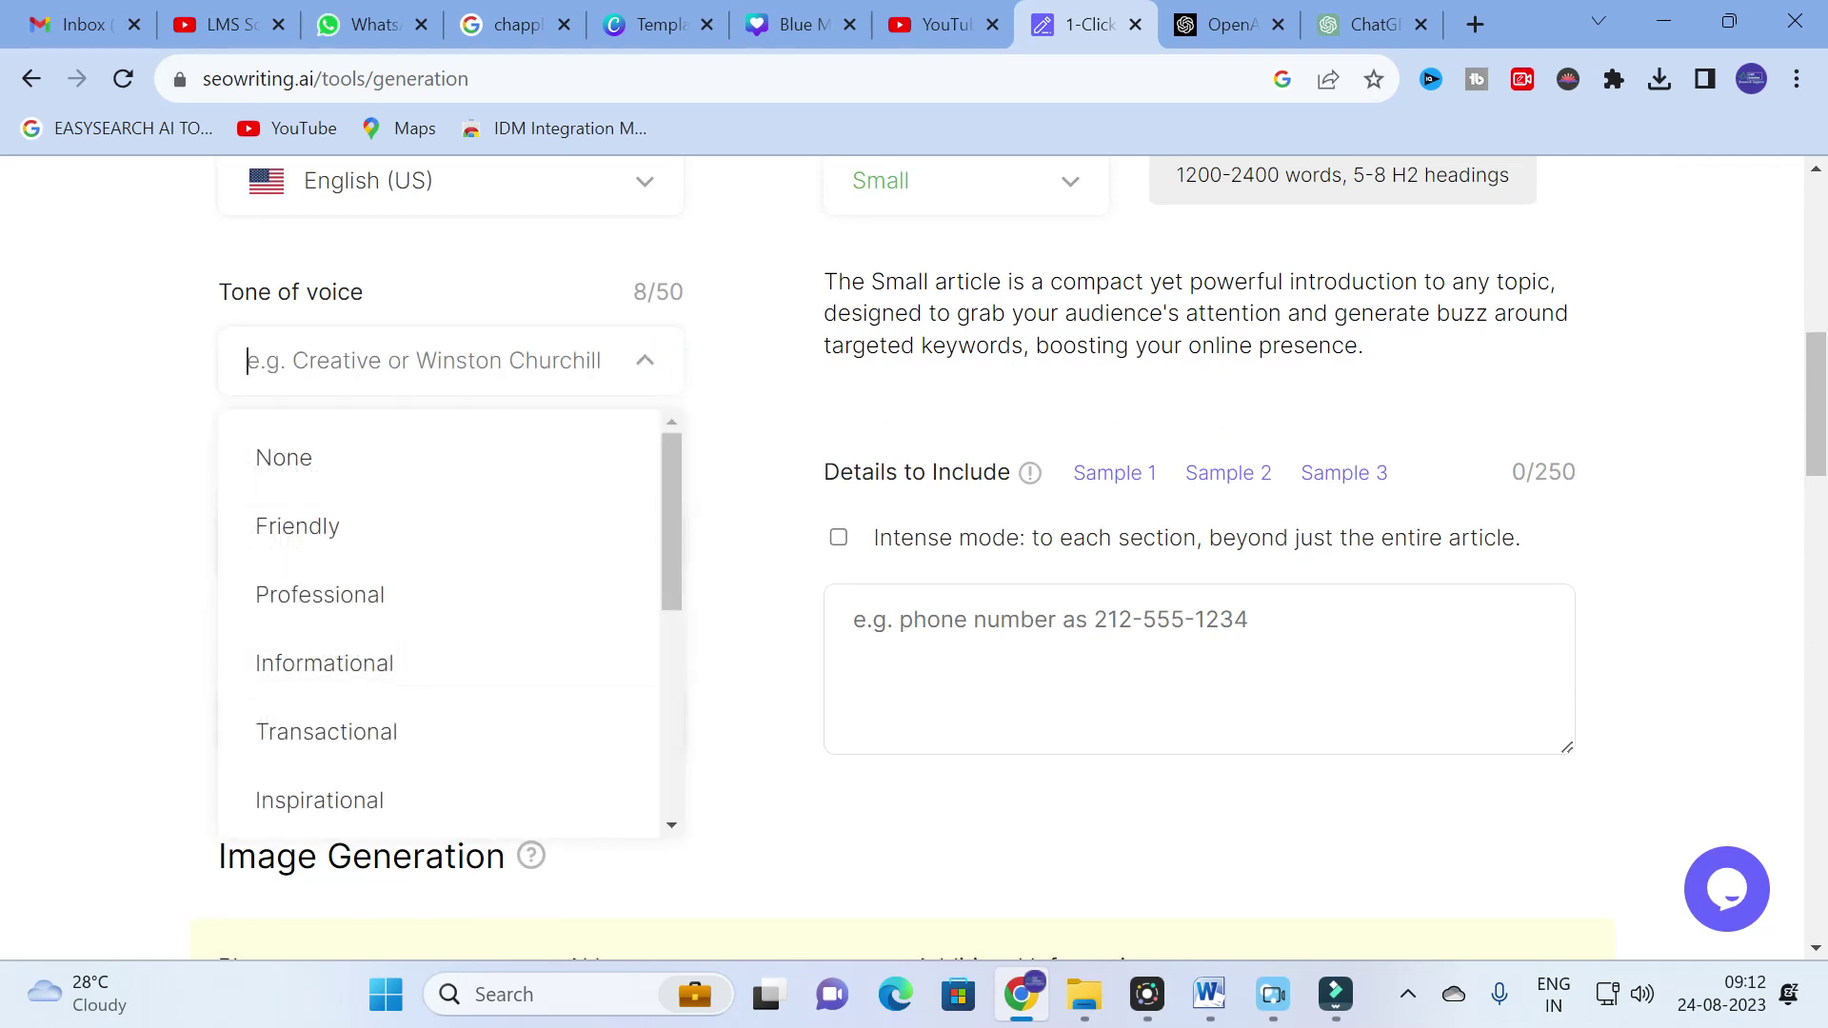
click(312, 607)
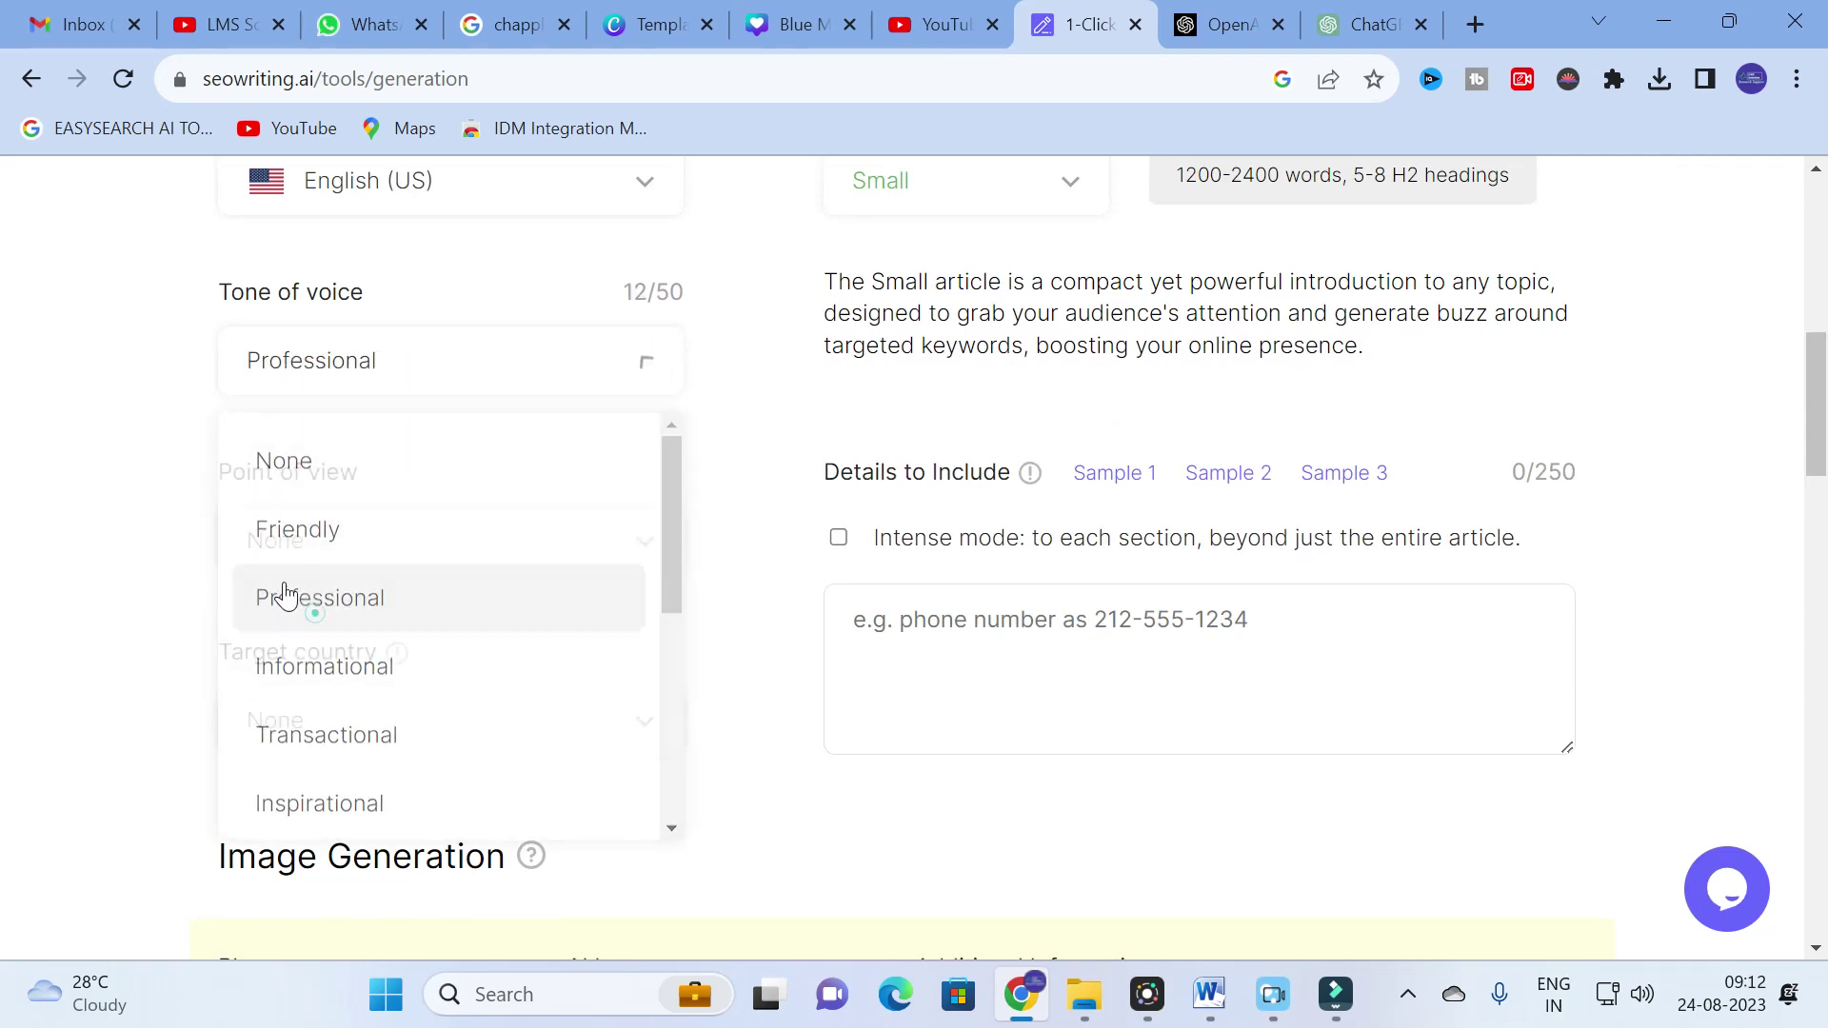
Set the article's point of view to First person singular.
click(163, 511)
click(449, 551)
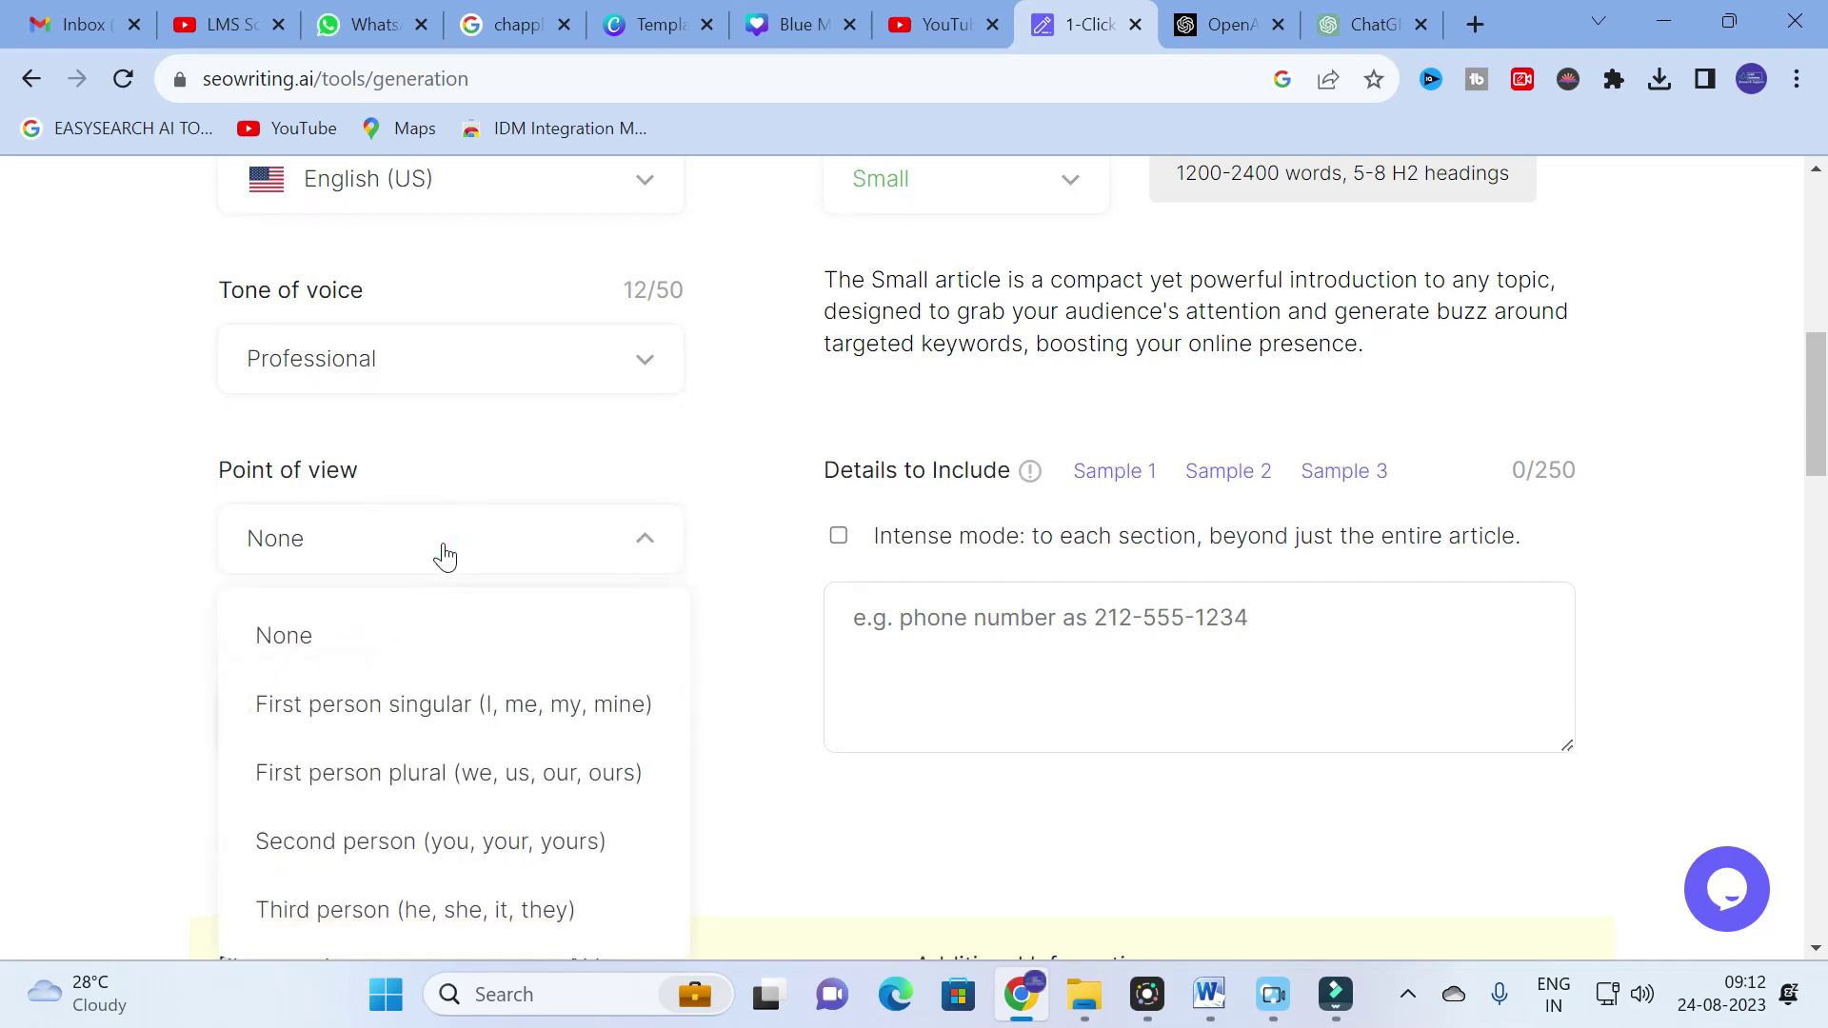
scroll(445, 556, down, 2)
click(326, 557)
Set the article's target country to India.
click(309, 570)
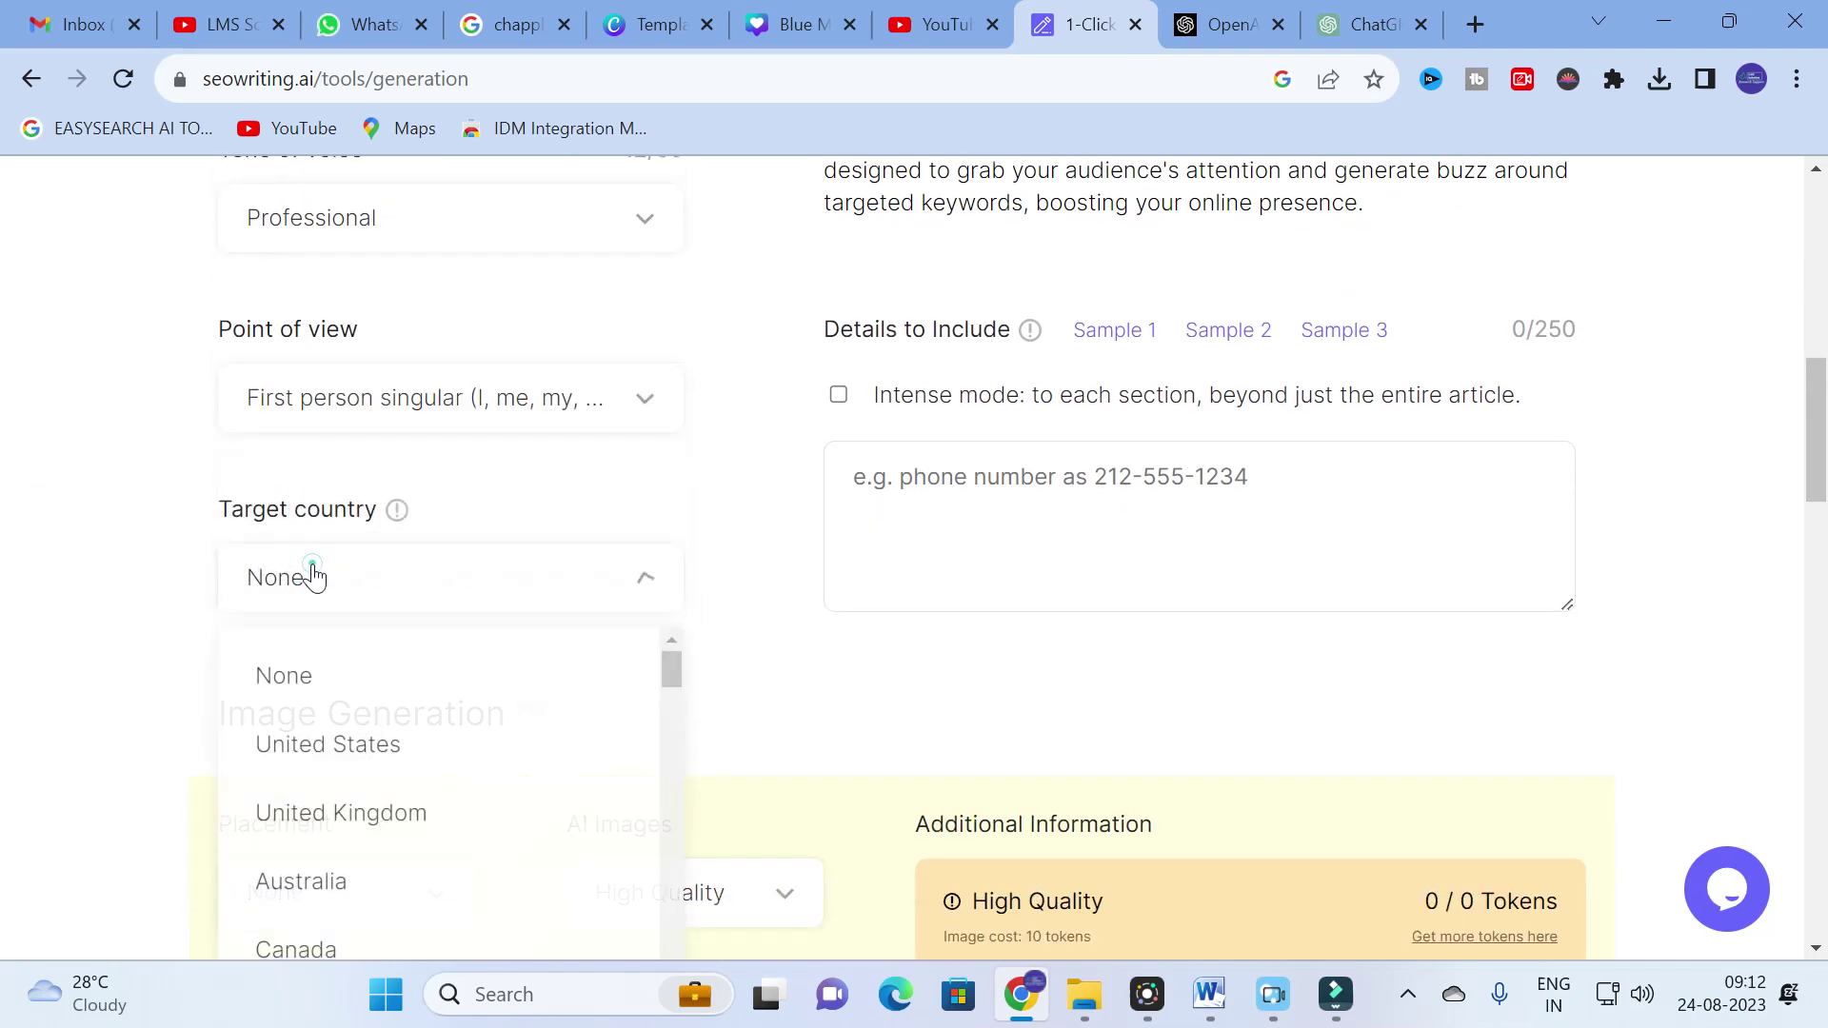
scroll(305, 575, down, 5)
scroll(428, 457, down, 5)
scroll(404, 477, down, 15)
scroll(404, 477, up, 4)
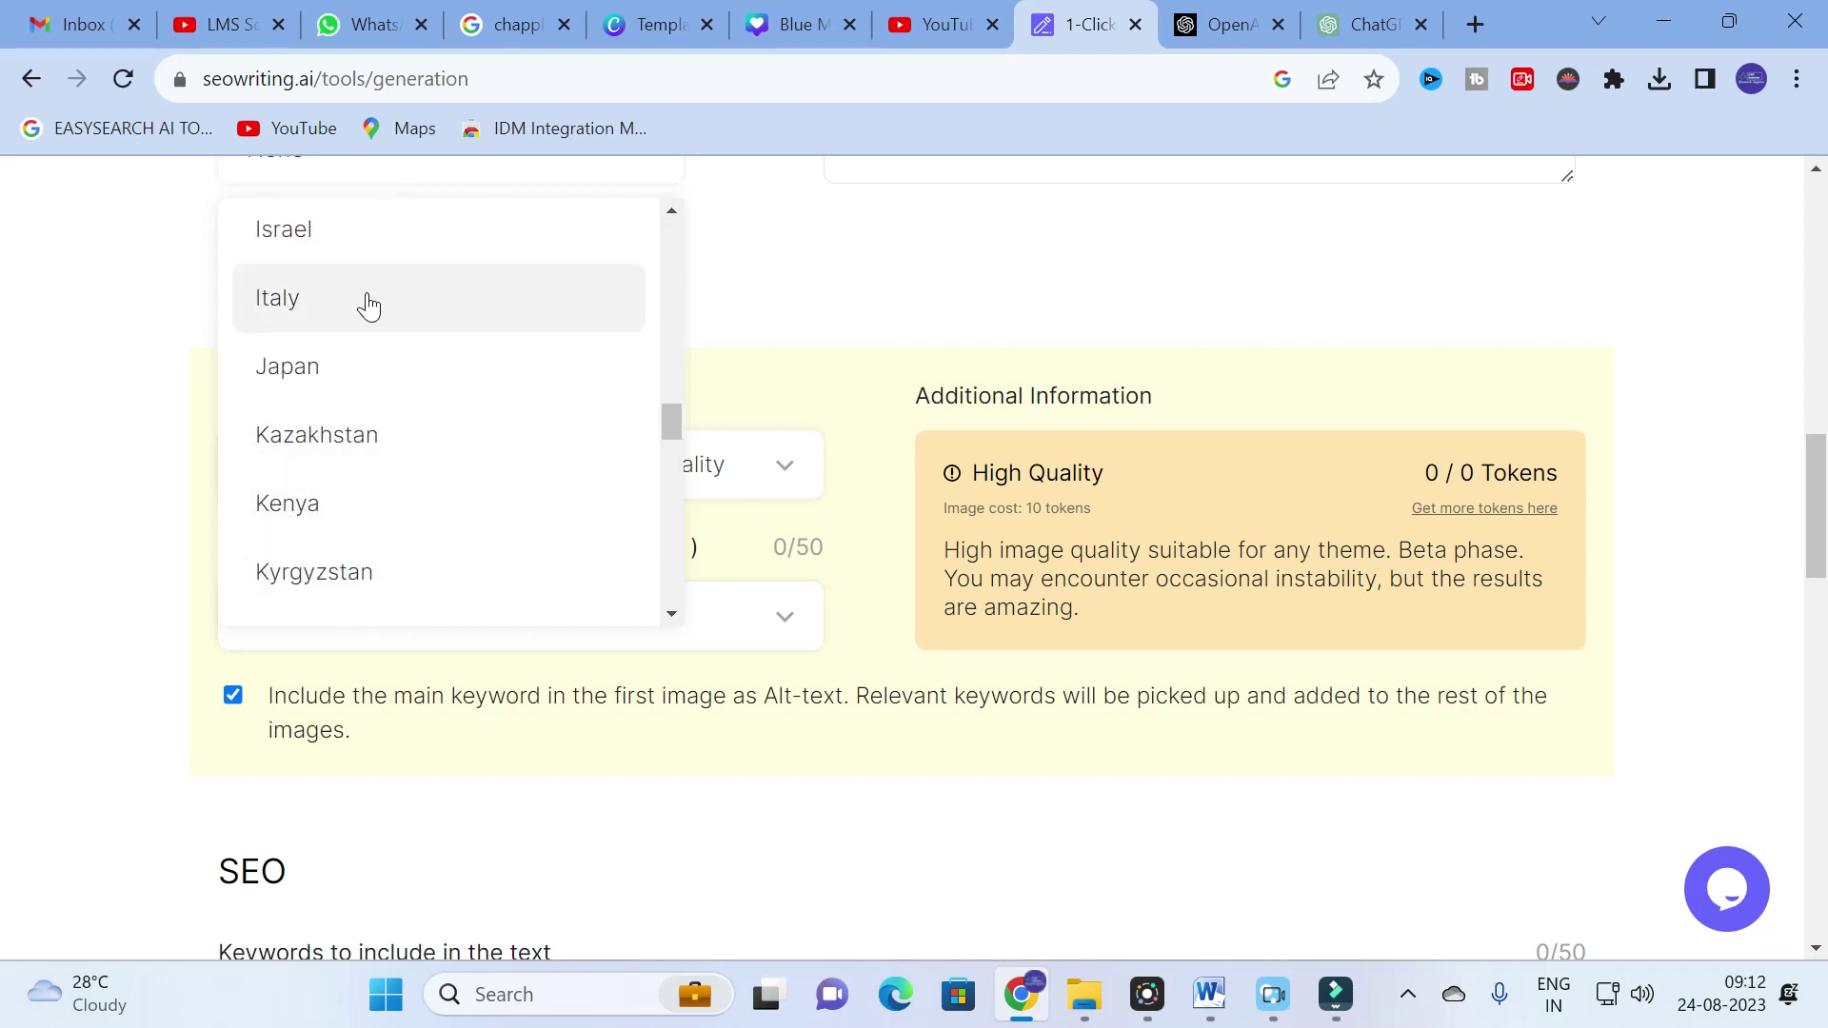
scroll(391, 324, down, 3)
scroll(352, 400, down, 2)
scroll(323, 416, up, 4)
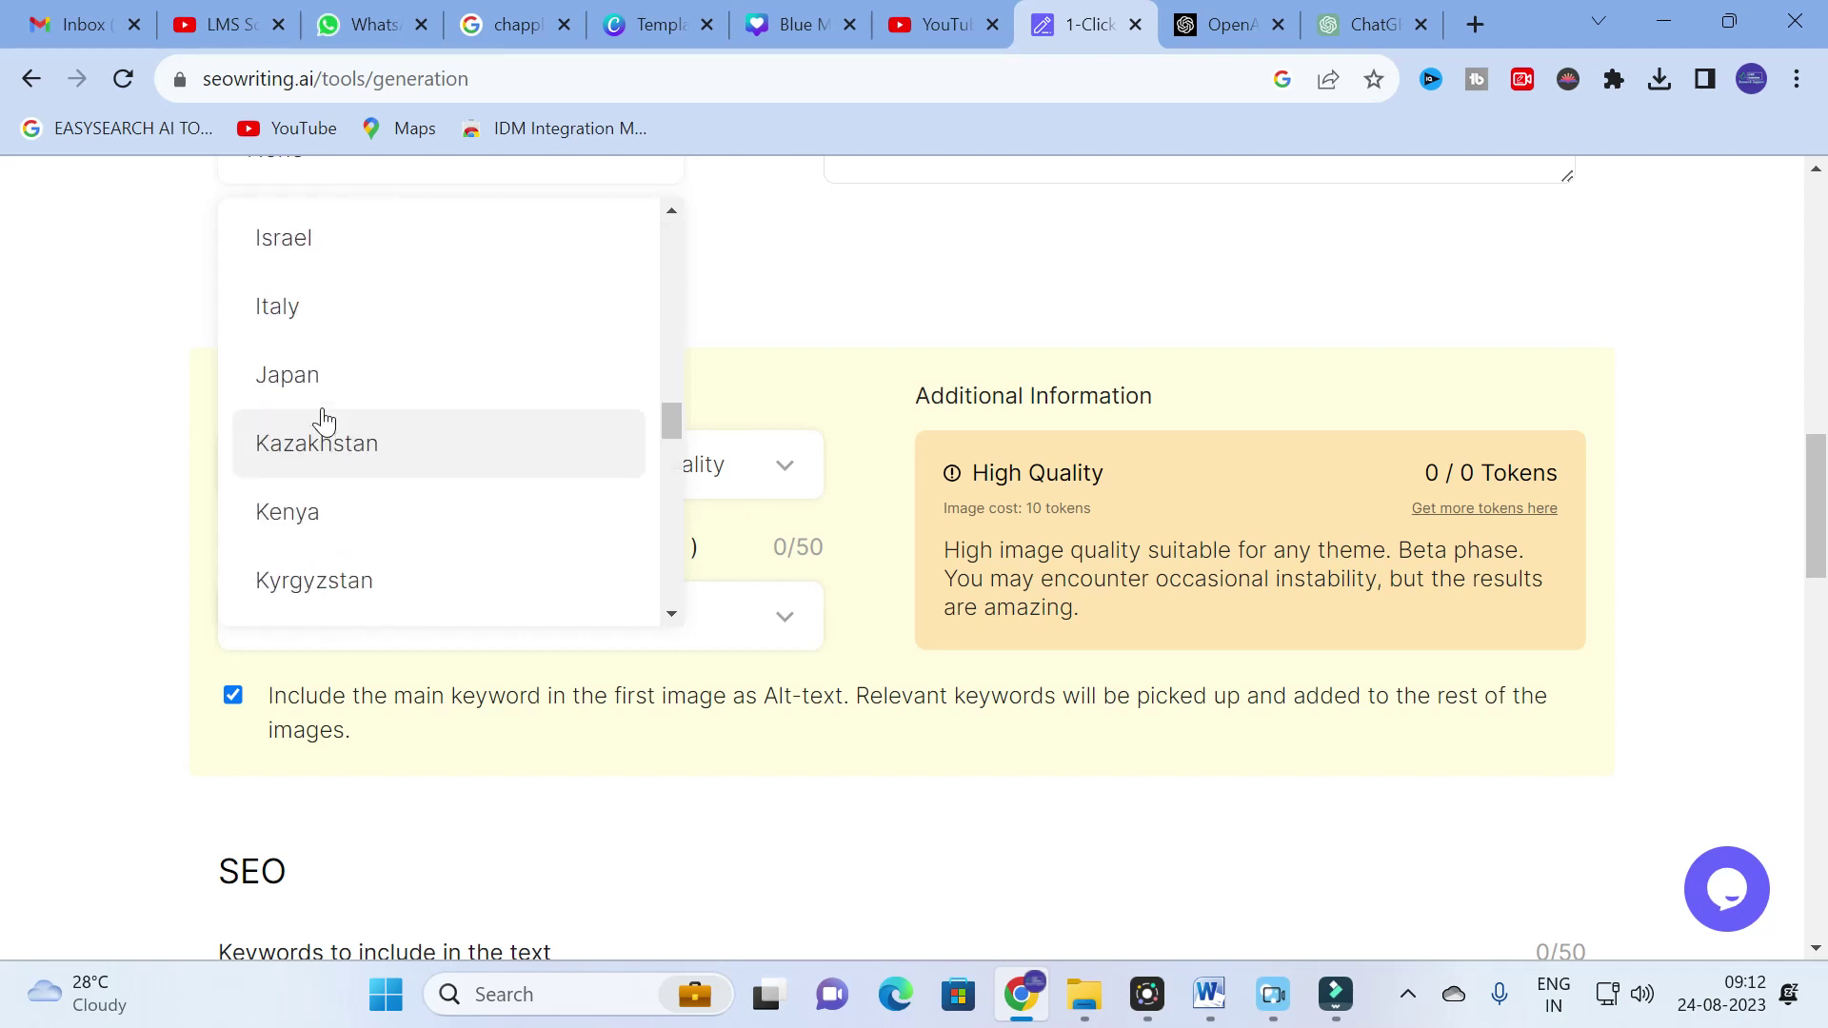
scroll(318, 416, up, 3)
click(342, 380)
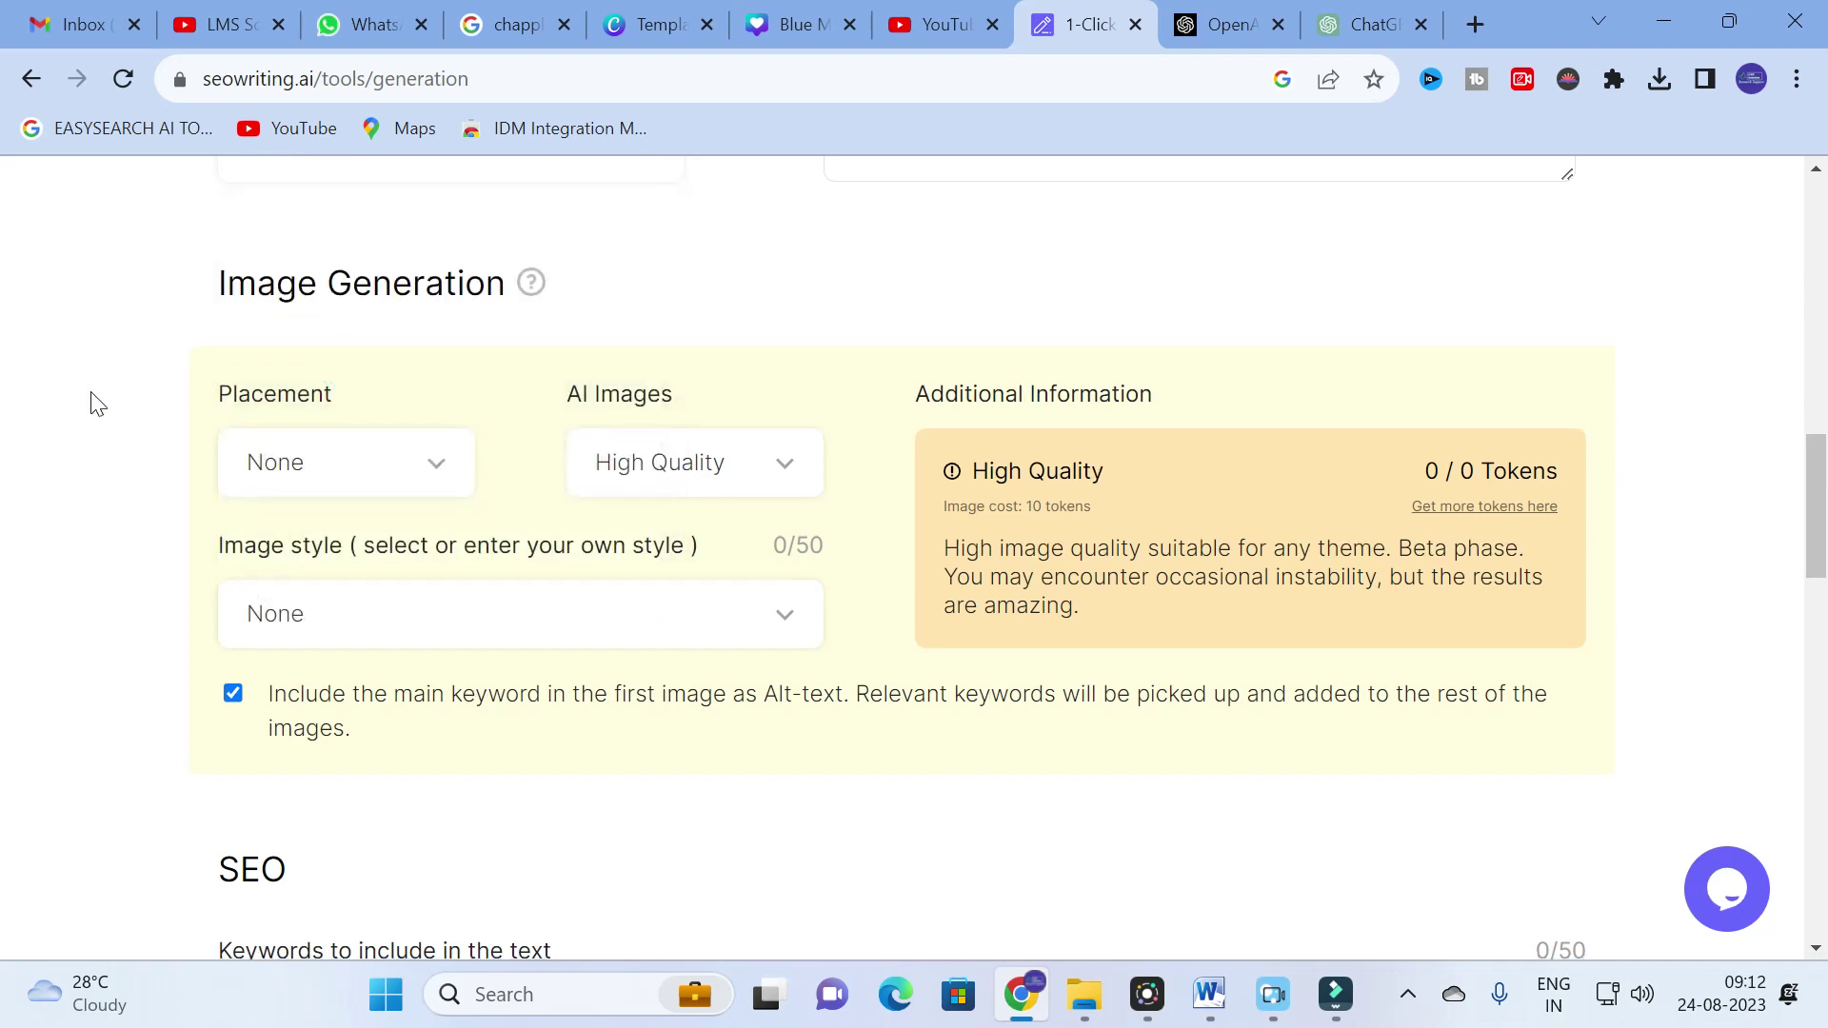
Review the SEO keywords field and the Yes/No choices for the article's structure elements, such as Conclusion and H3.
scroll(95, 405, down, 4)
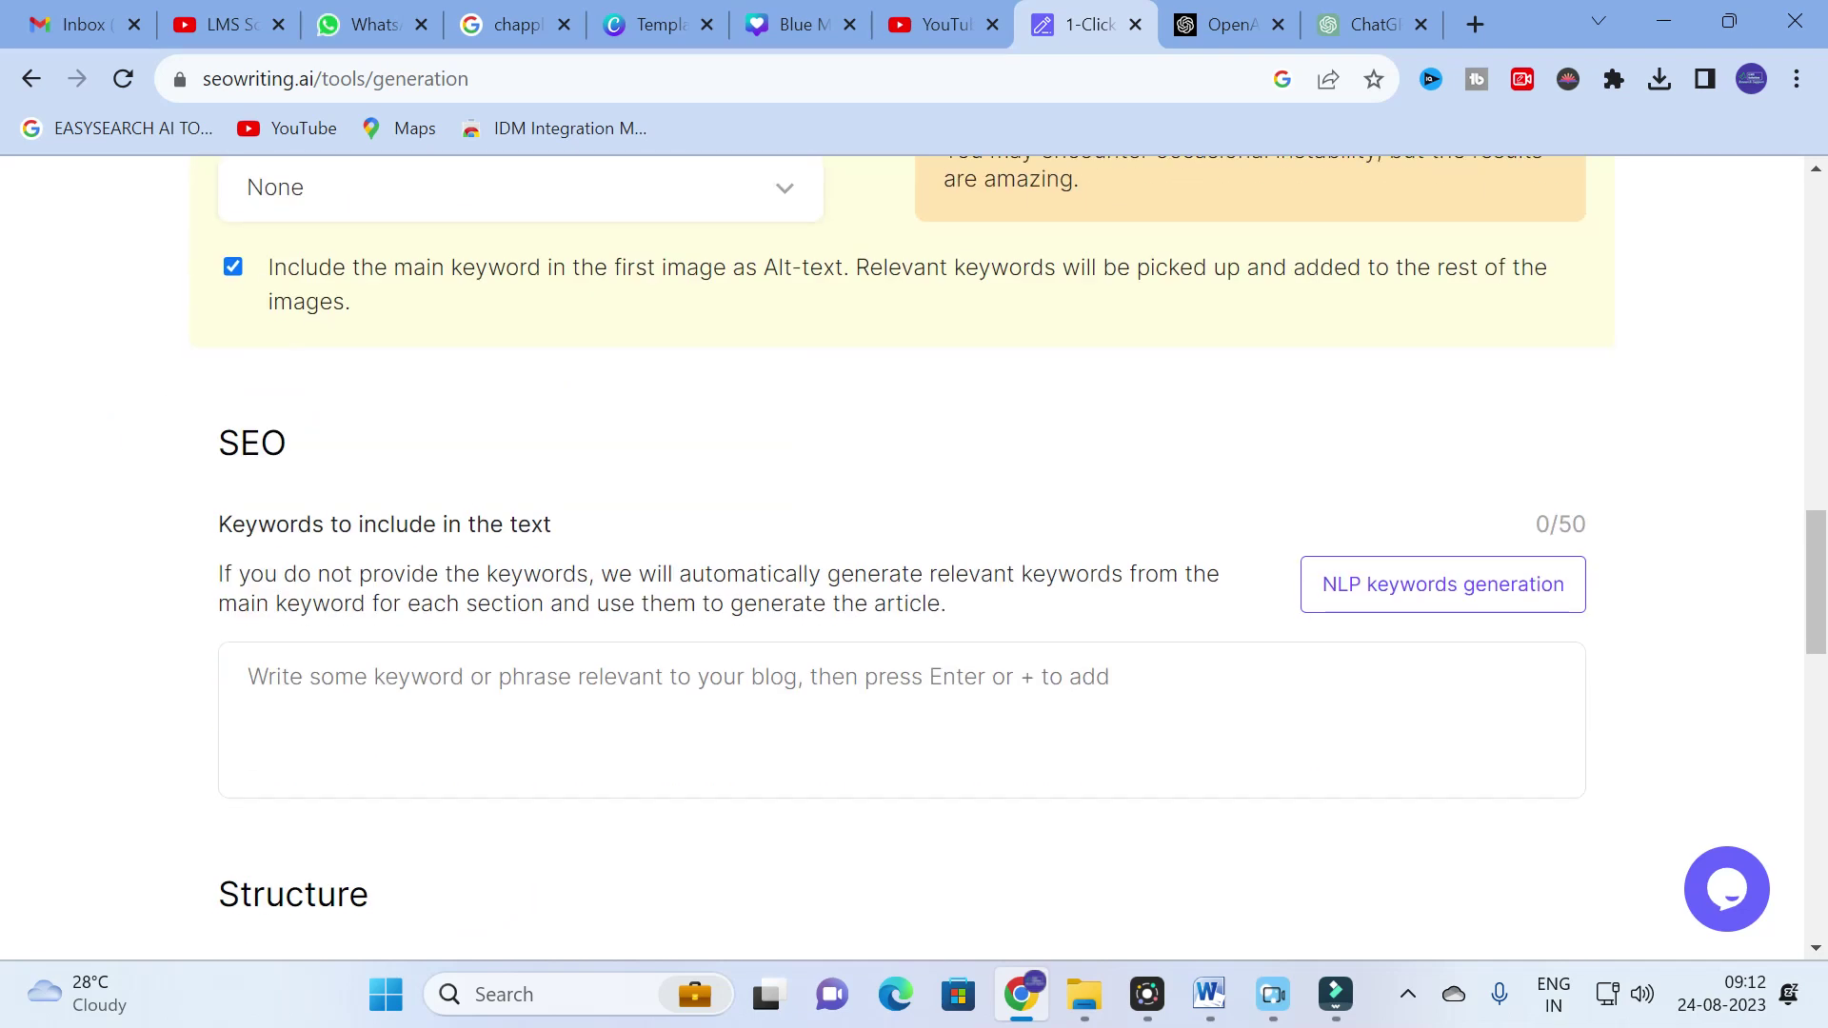
click(376, 681)
scroll(914, 557, down, 4)
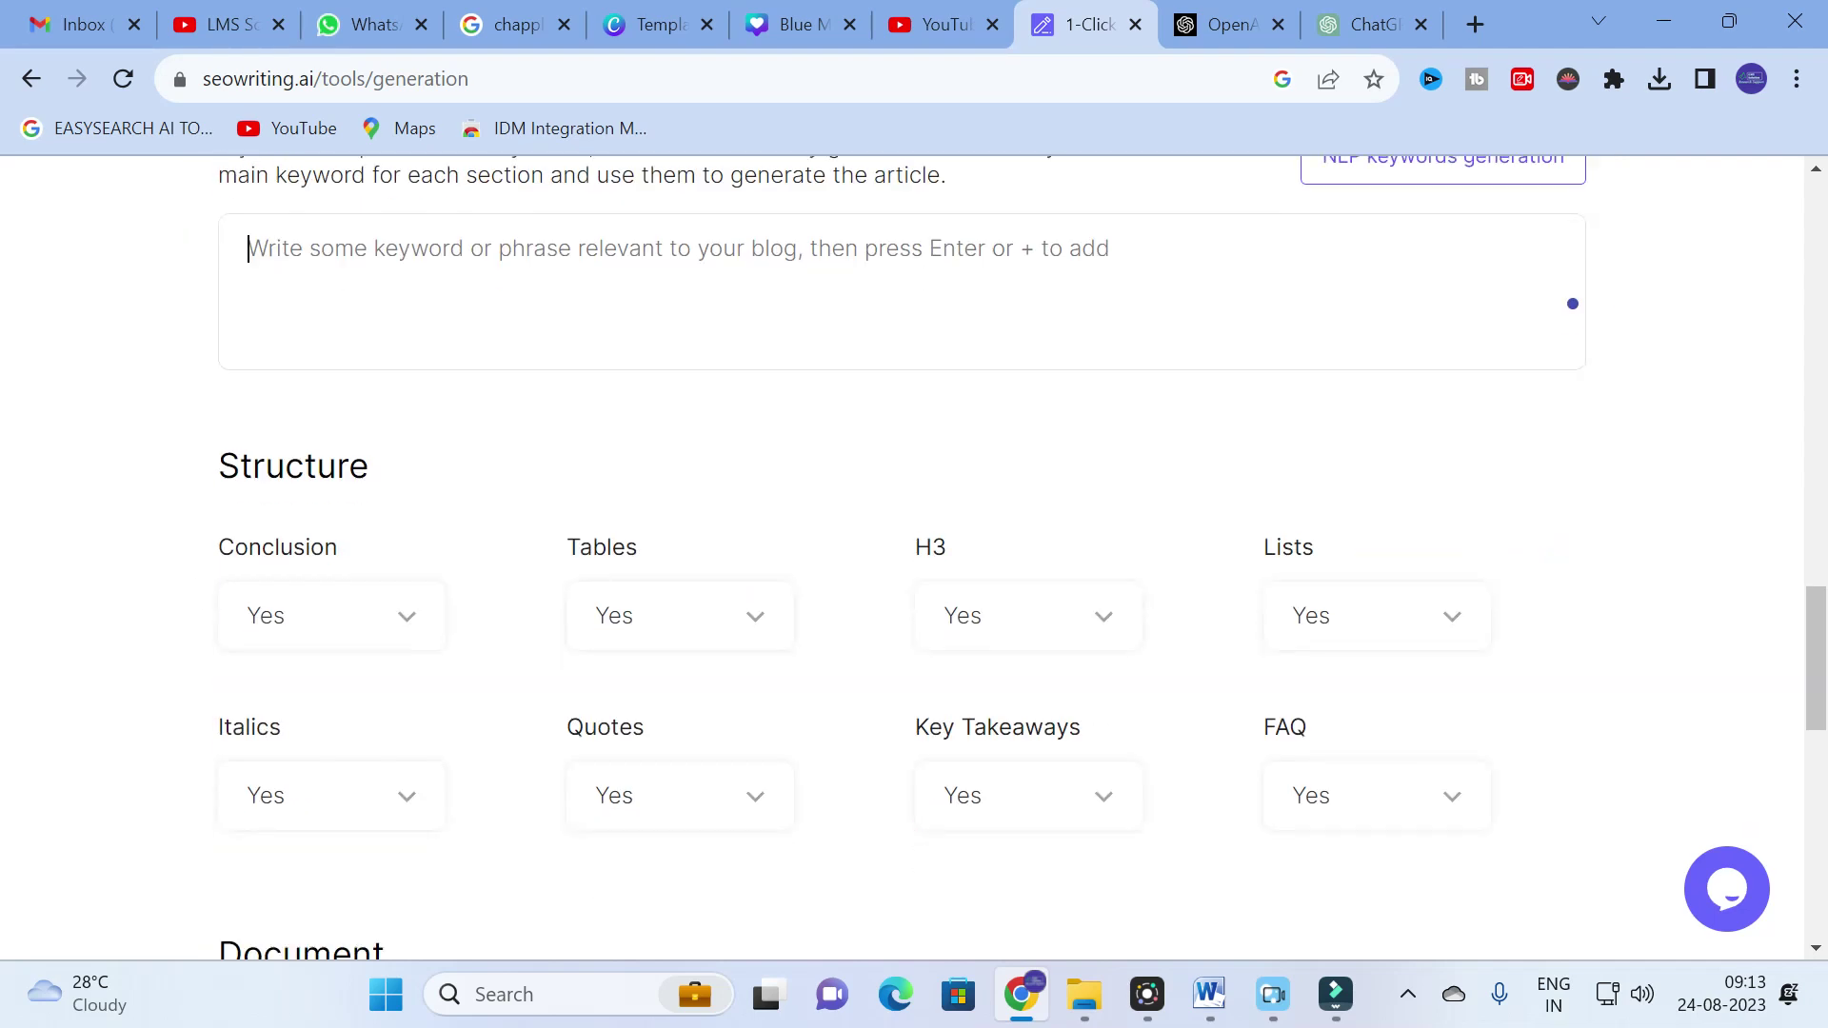
click(403, 624)
click(489, 592)
click(1047, 620)
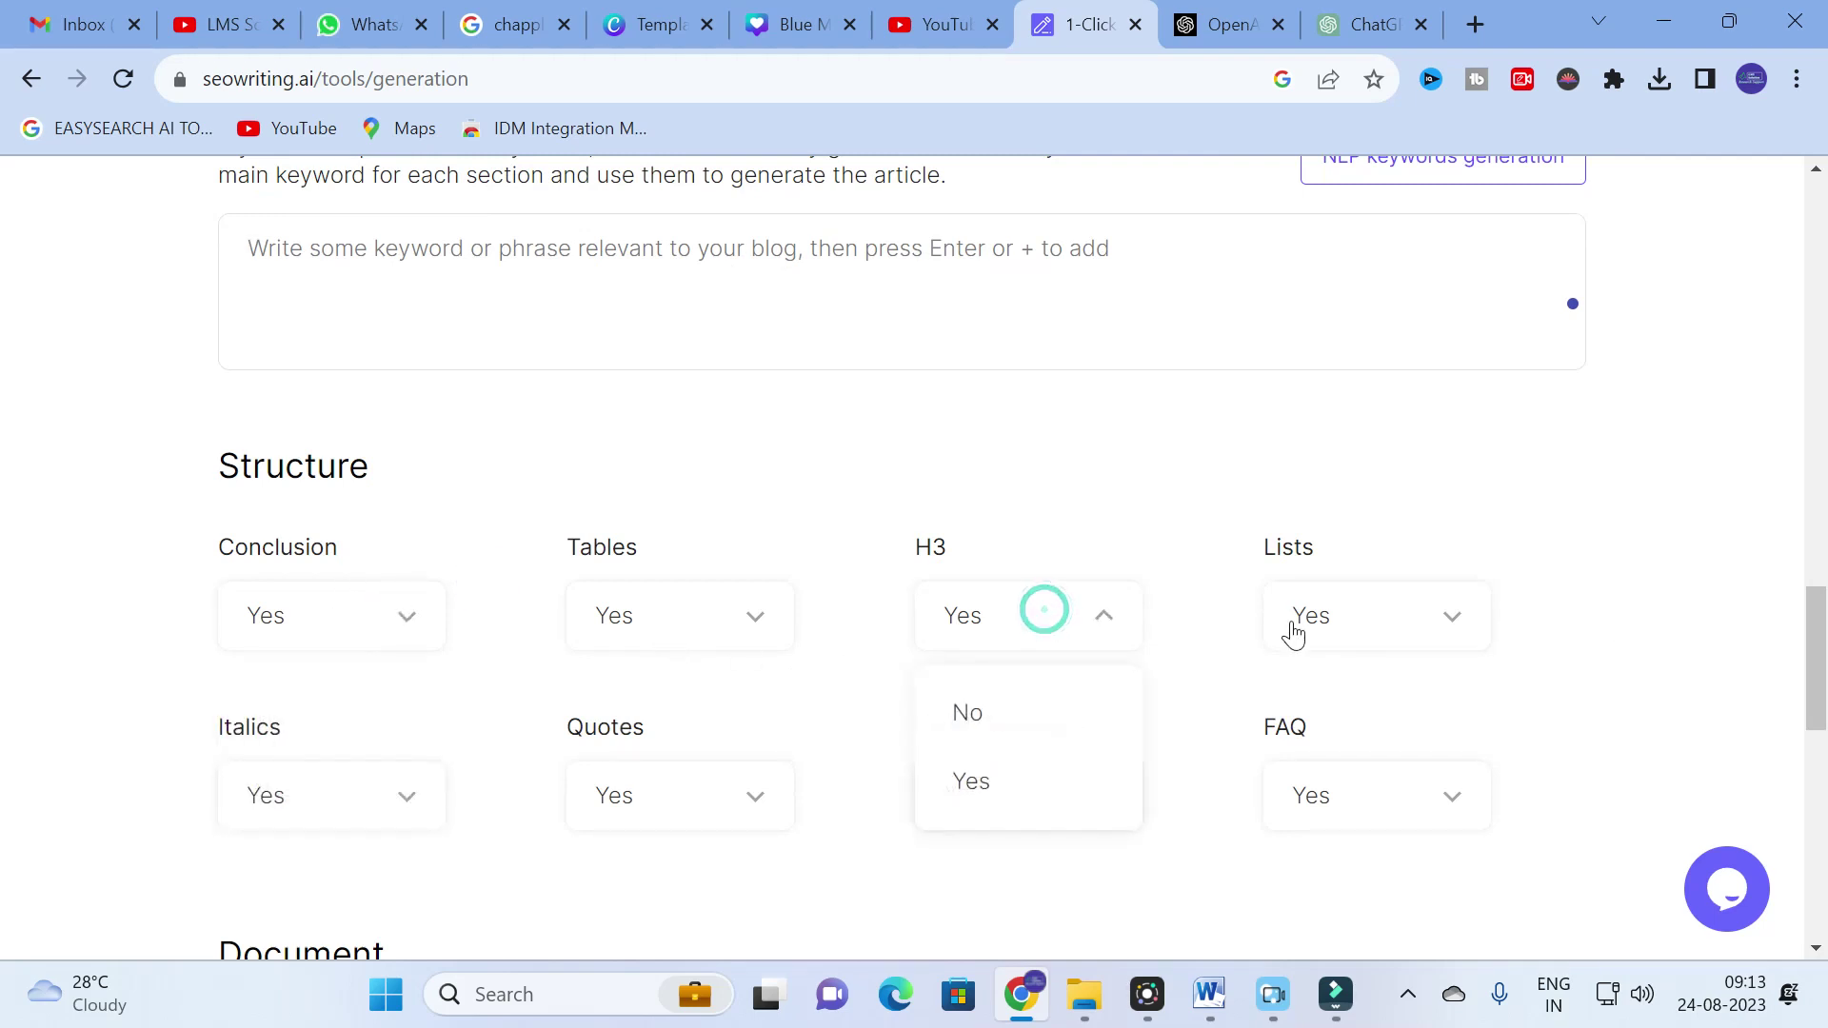
click(109, 642)
scroll(148, 645, down, 1)
scroll(148, 645, down, 2)
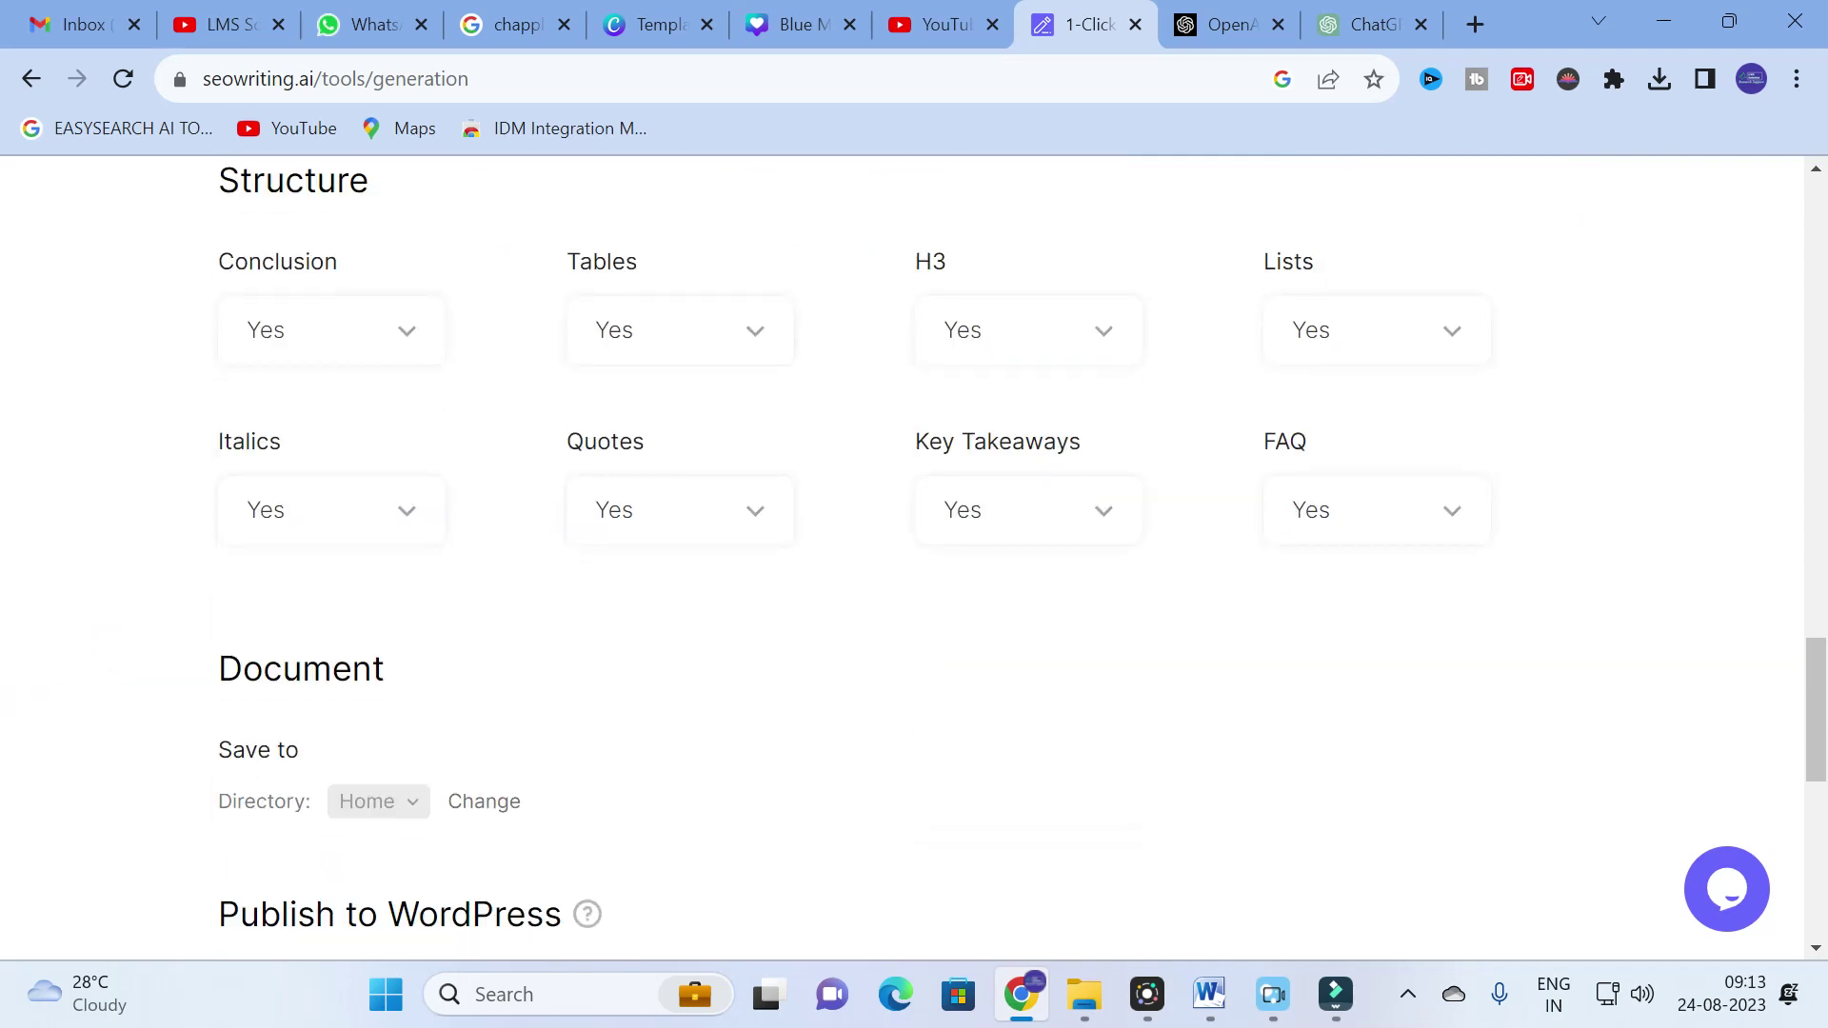
scroll(134, 596, up, 2)
scroll(365, 598, down, 5)
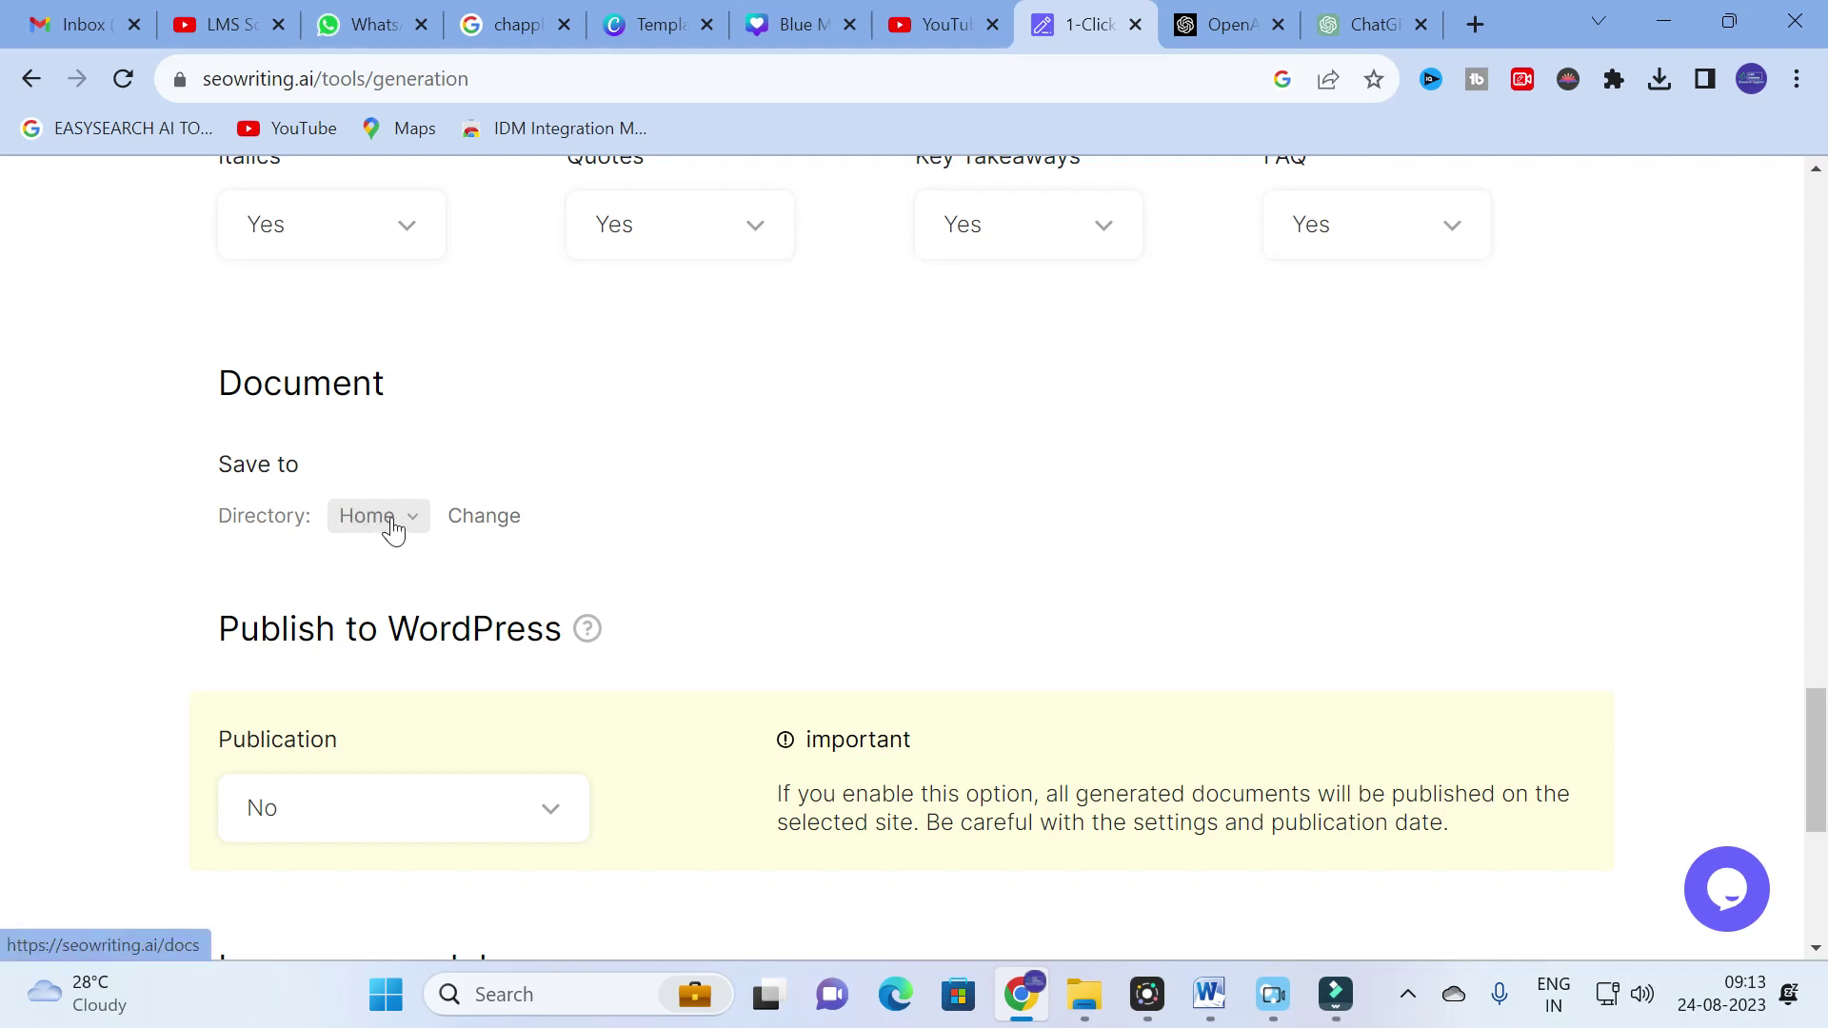
Check the save directory, the WordPress publication setting and the quality types offered for the language model.
scroll(324, 743, down, 2)
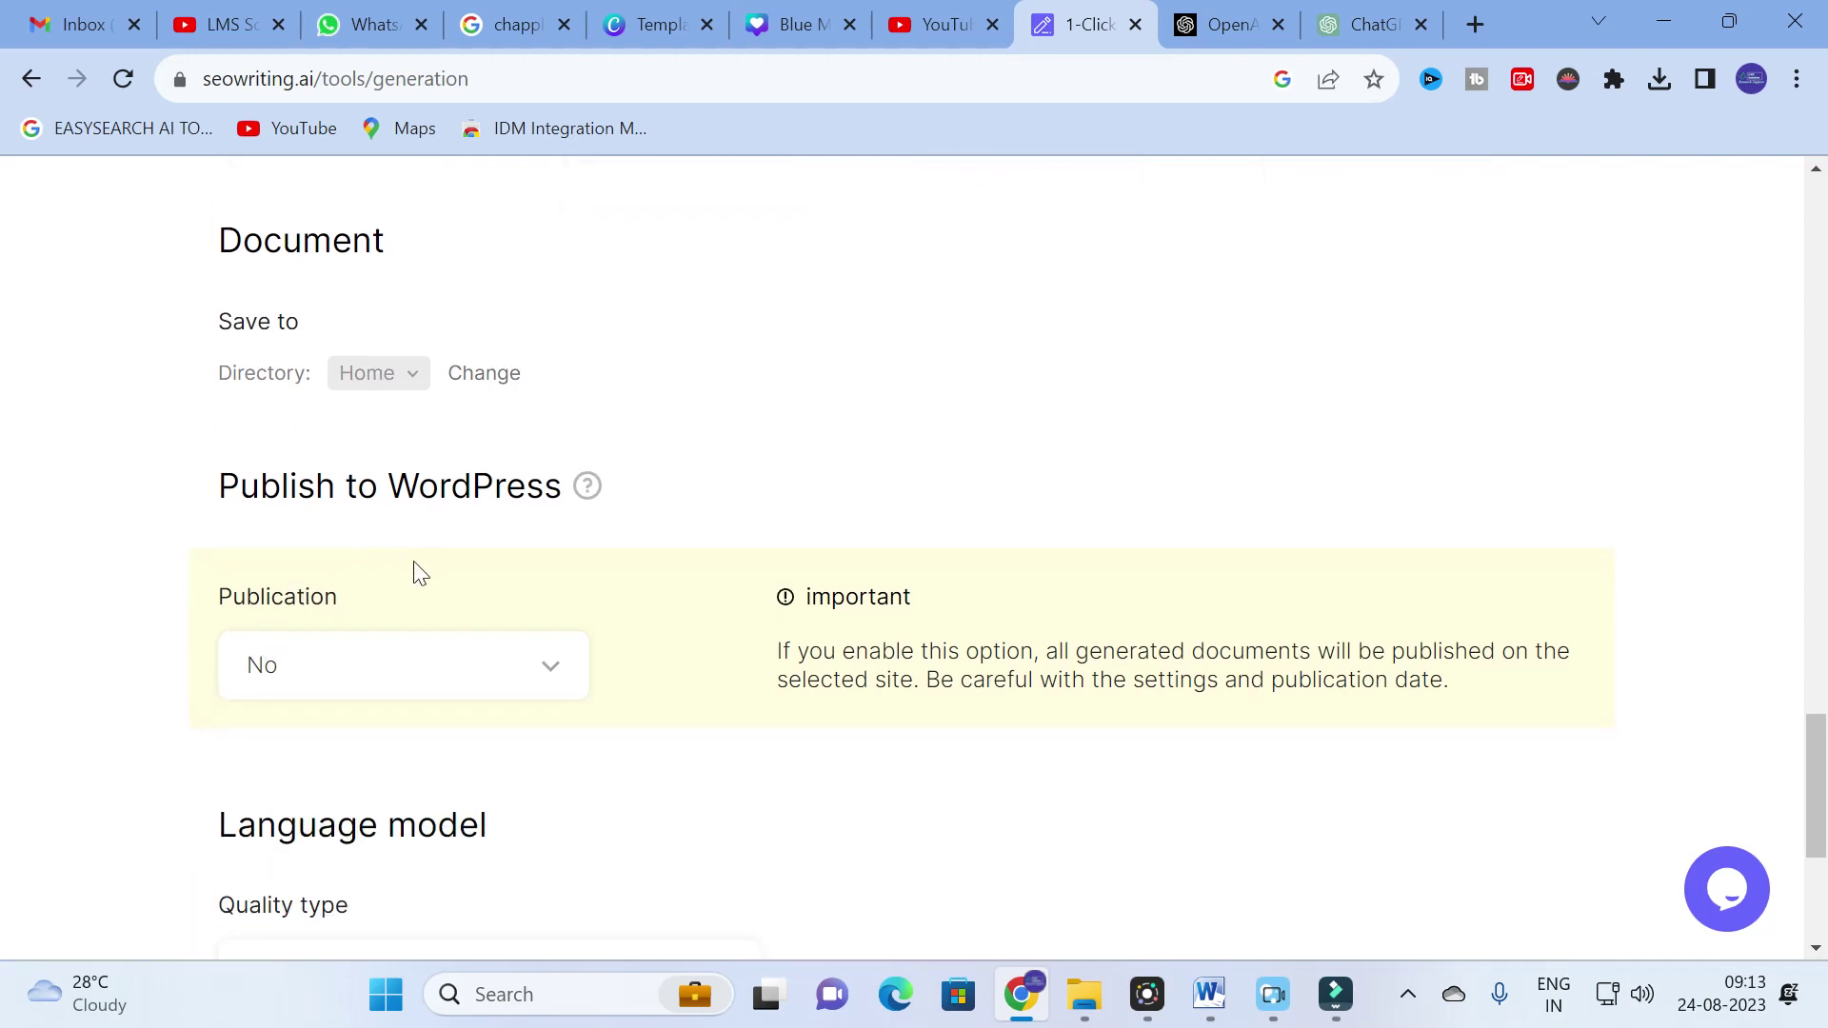
click(461, 668)
click(95, 697)
scroll(155, 661, down, 4)
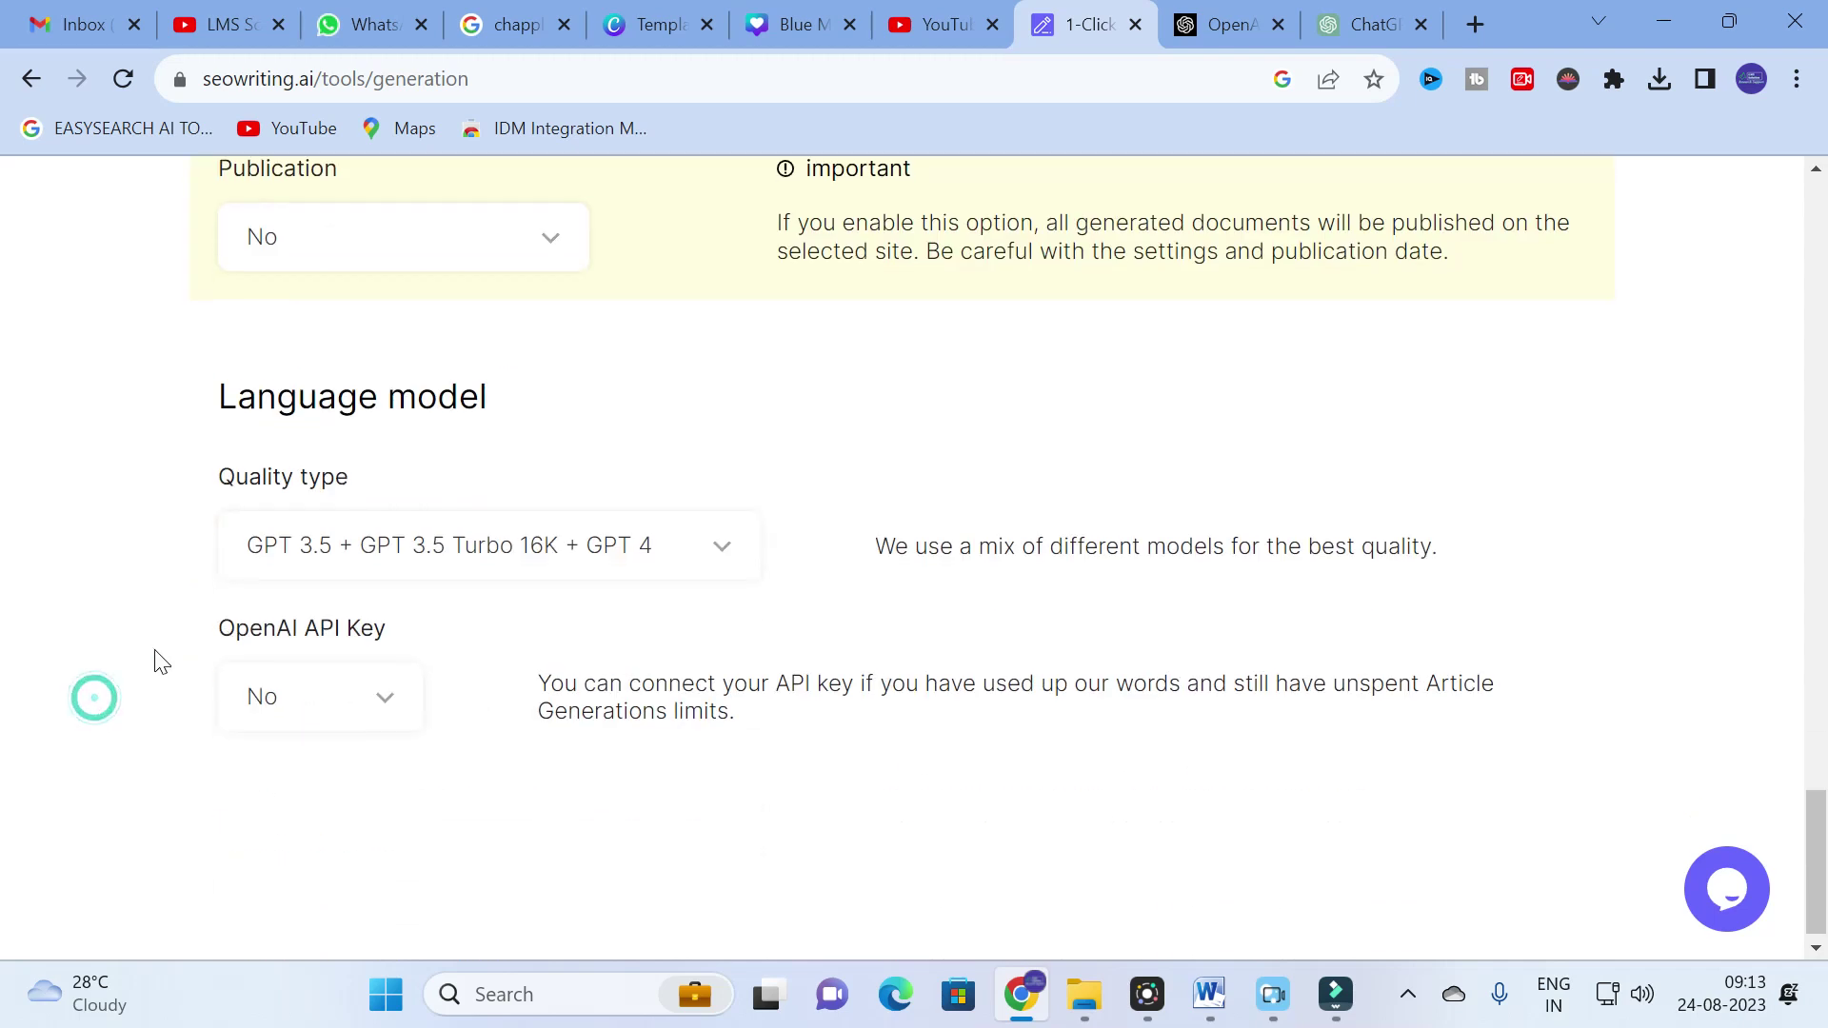
scroll(929, 448, down, 1)
click(721, 553)
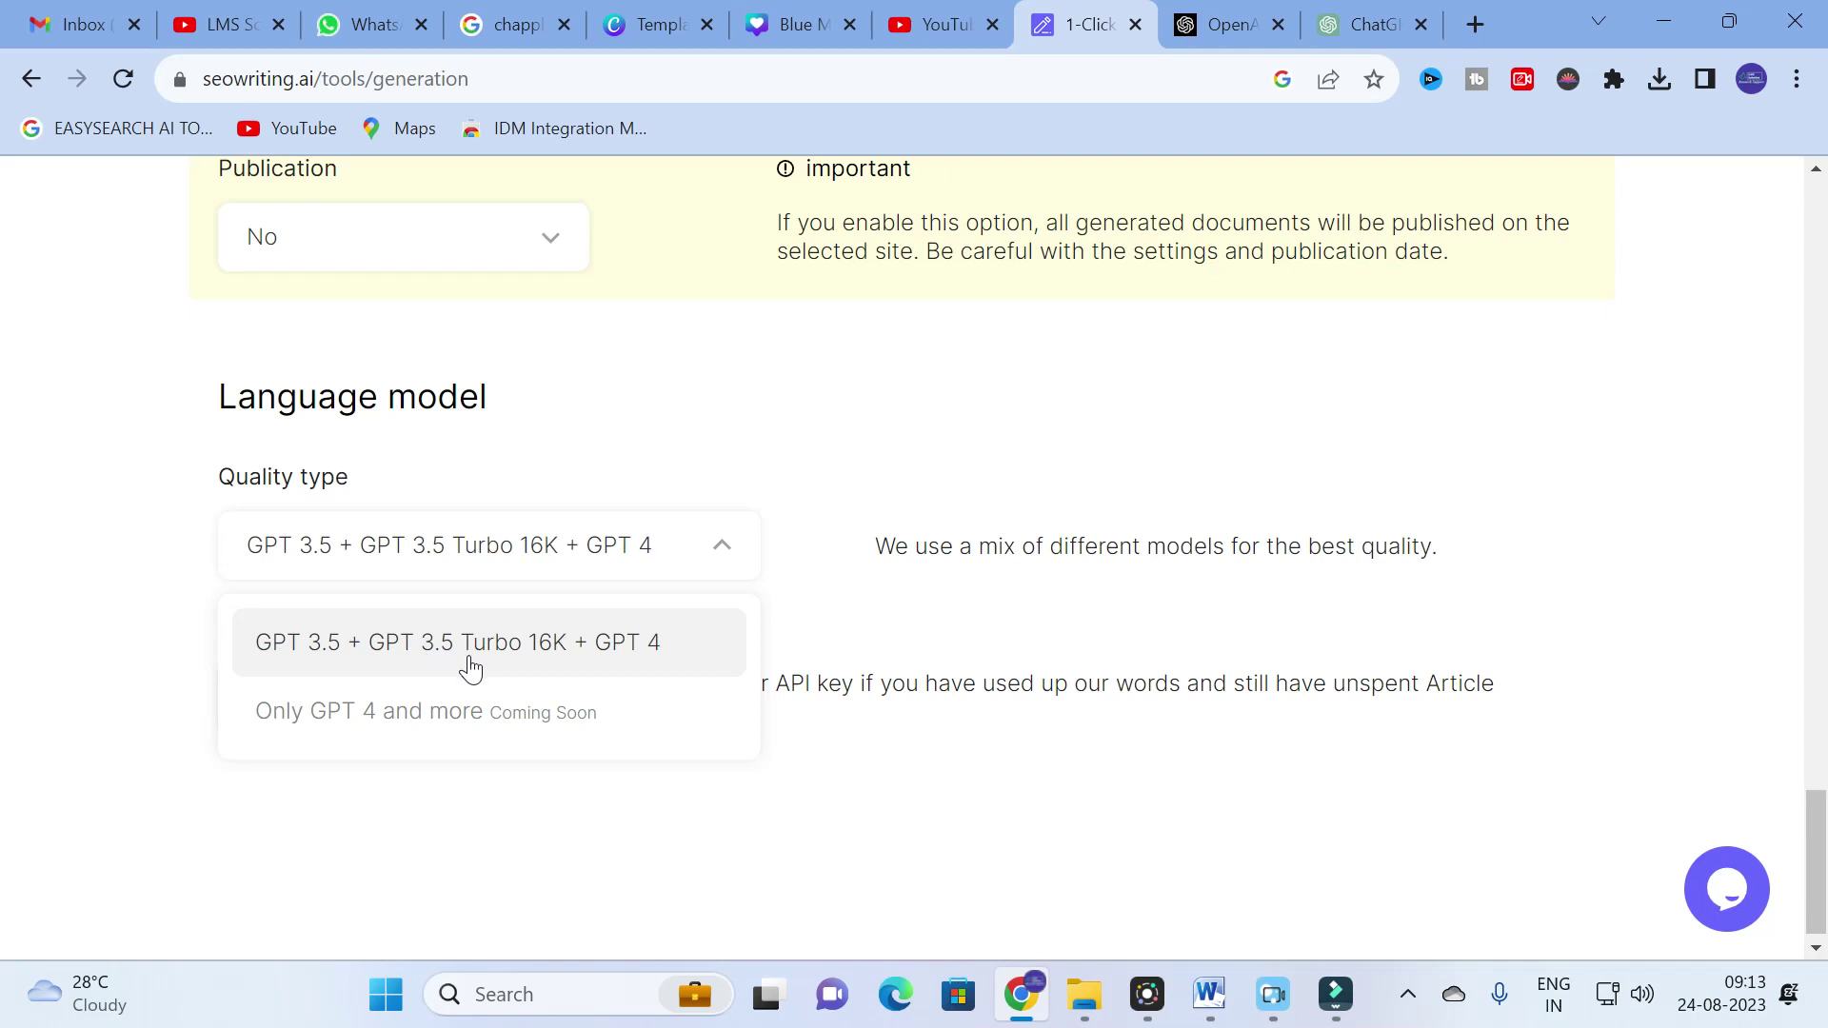
click(978, 443)
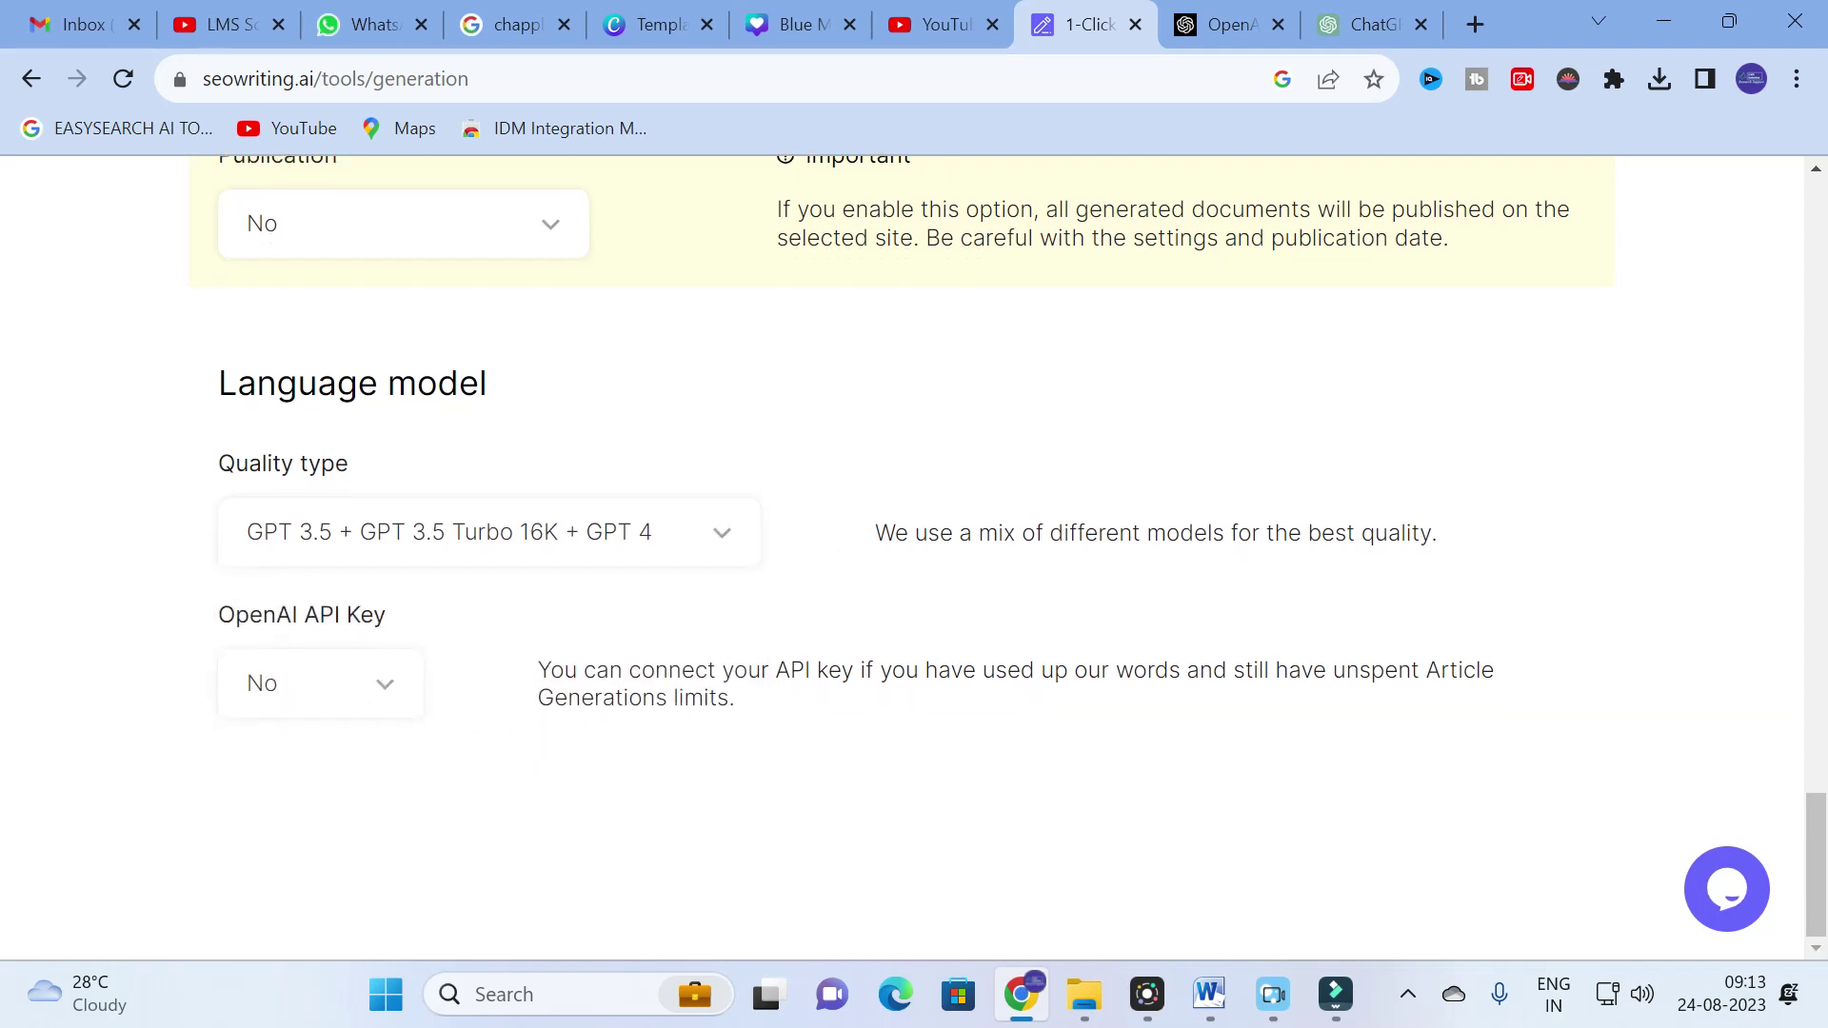
Run the 1-Click Blog Post generation with the configured settings.
scroll(664, 721, up, 20)
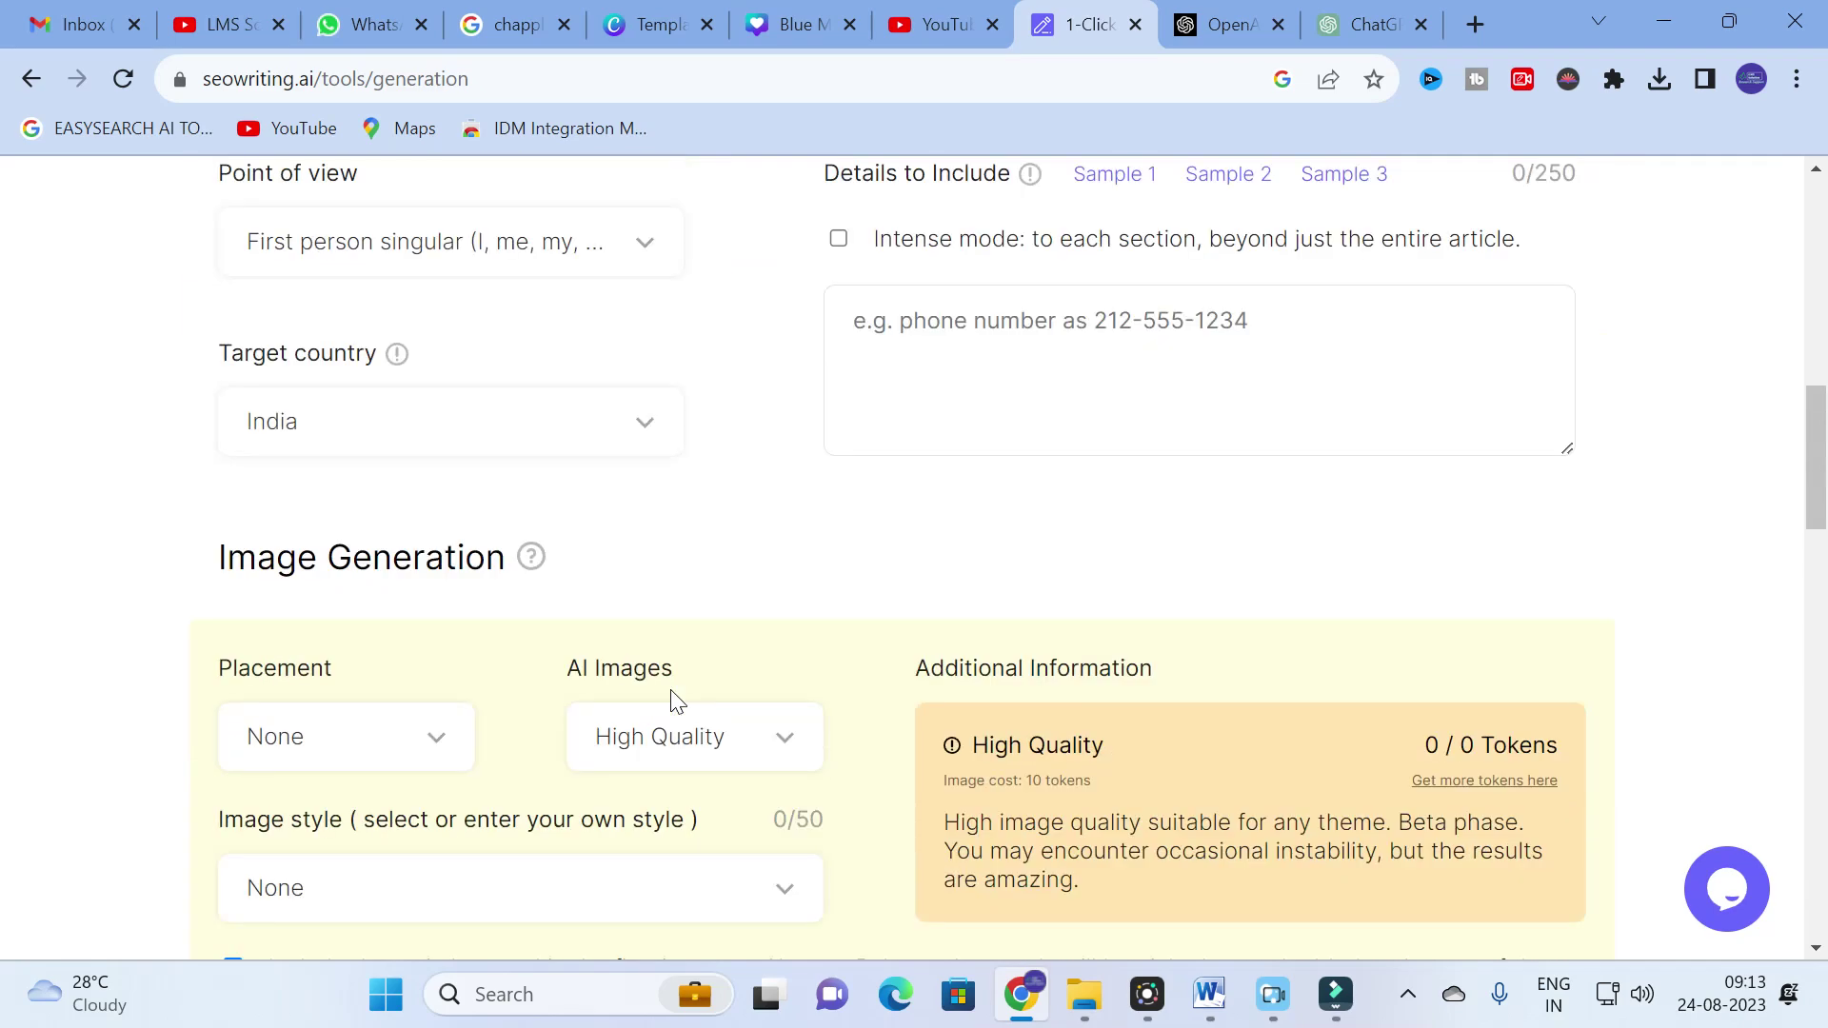
scroll(663, 721, up, 15)
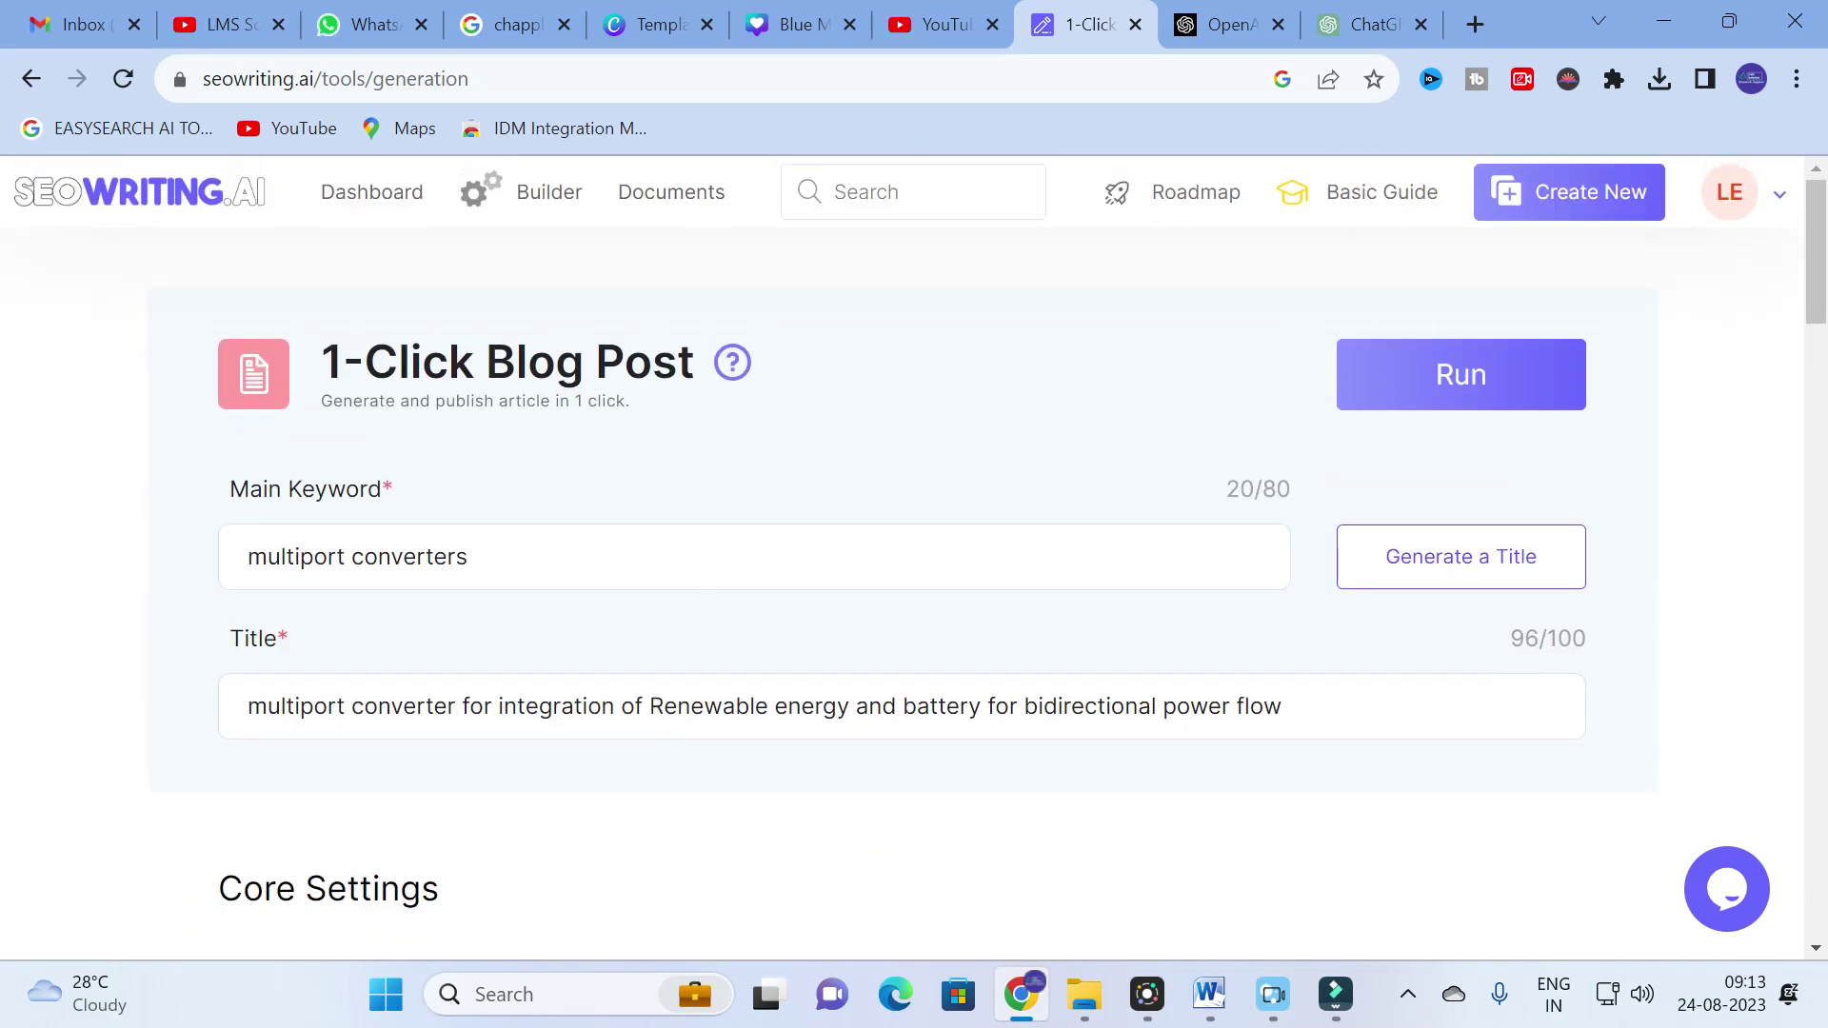
click(1473, 392)
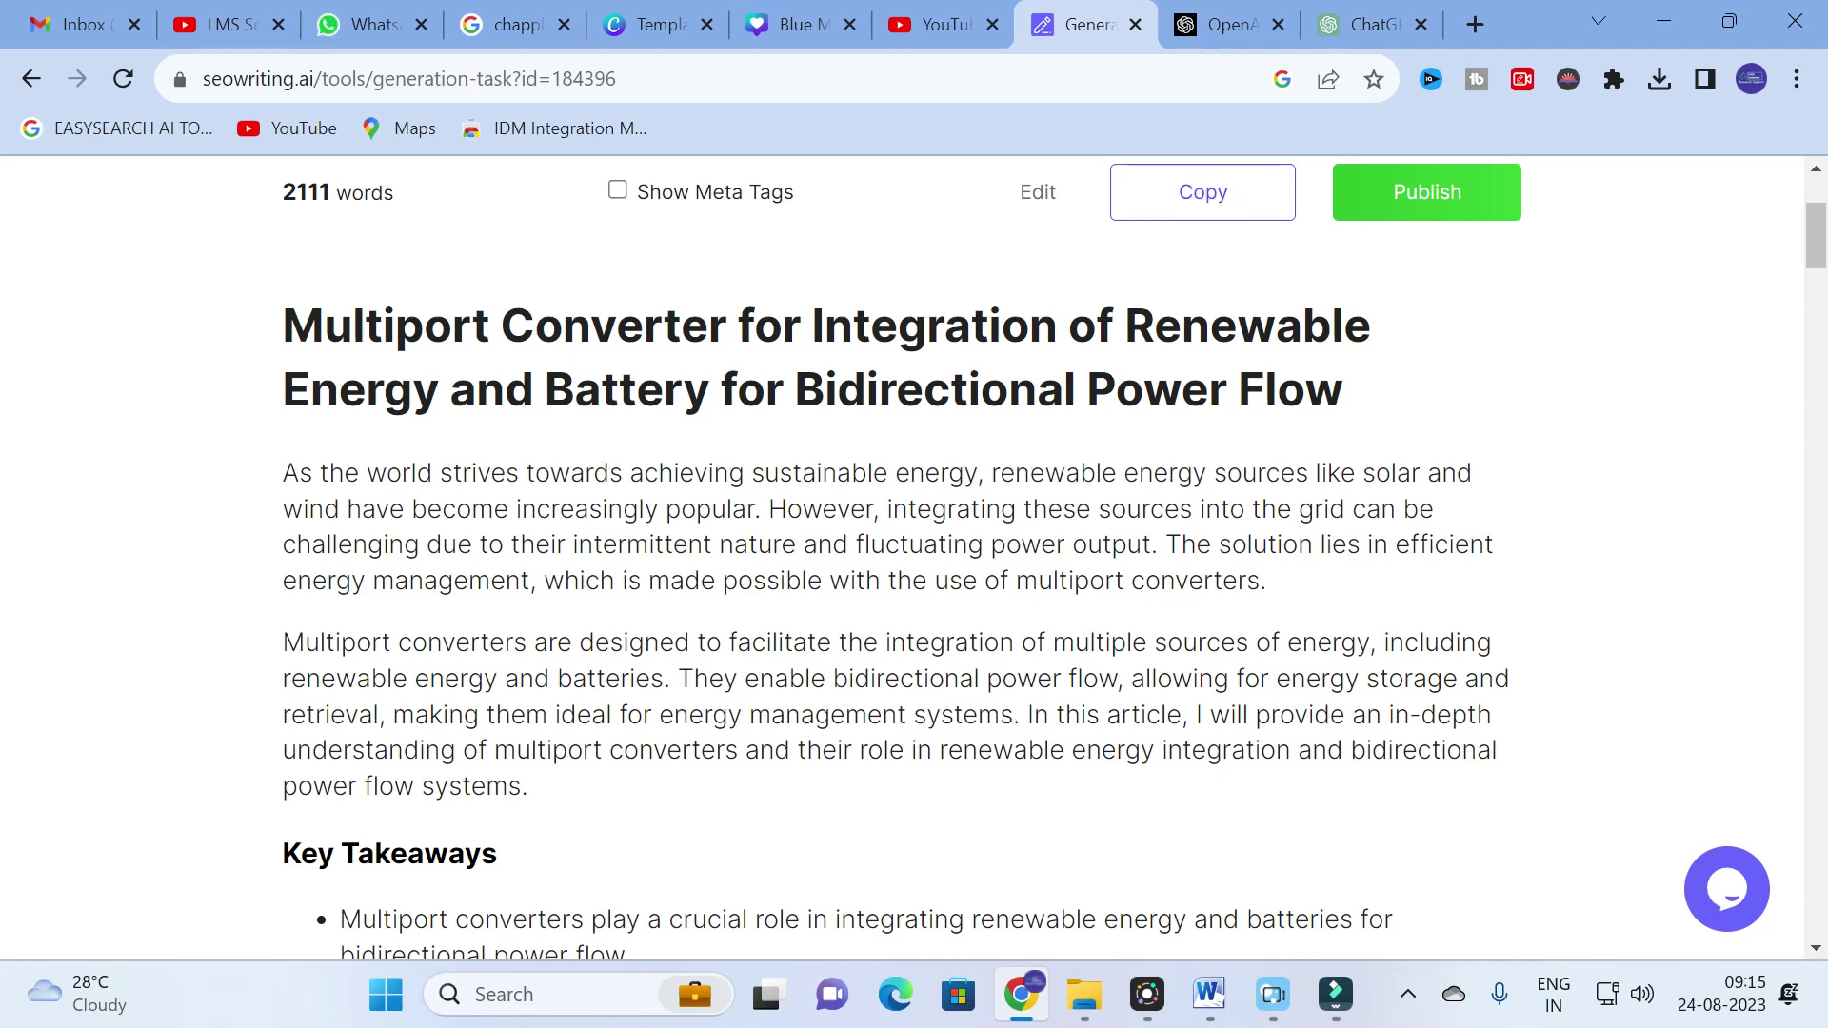
Examine the generated article's word count, introduction and Key Takeaways, highlighting the word count and "energy management".
scroll(914, 557, up, 2)
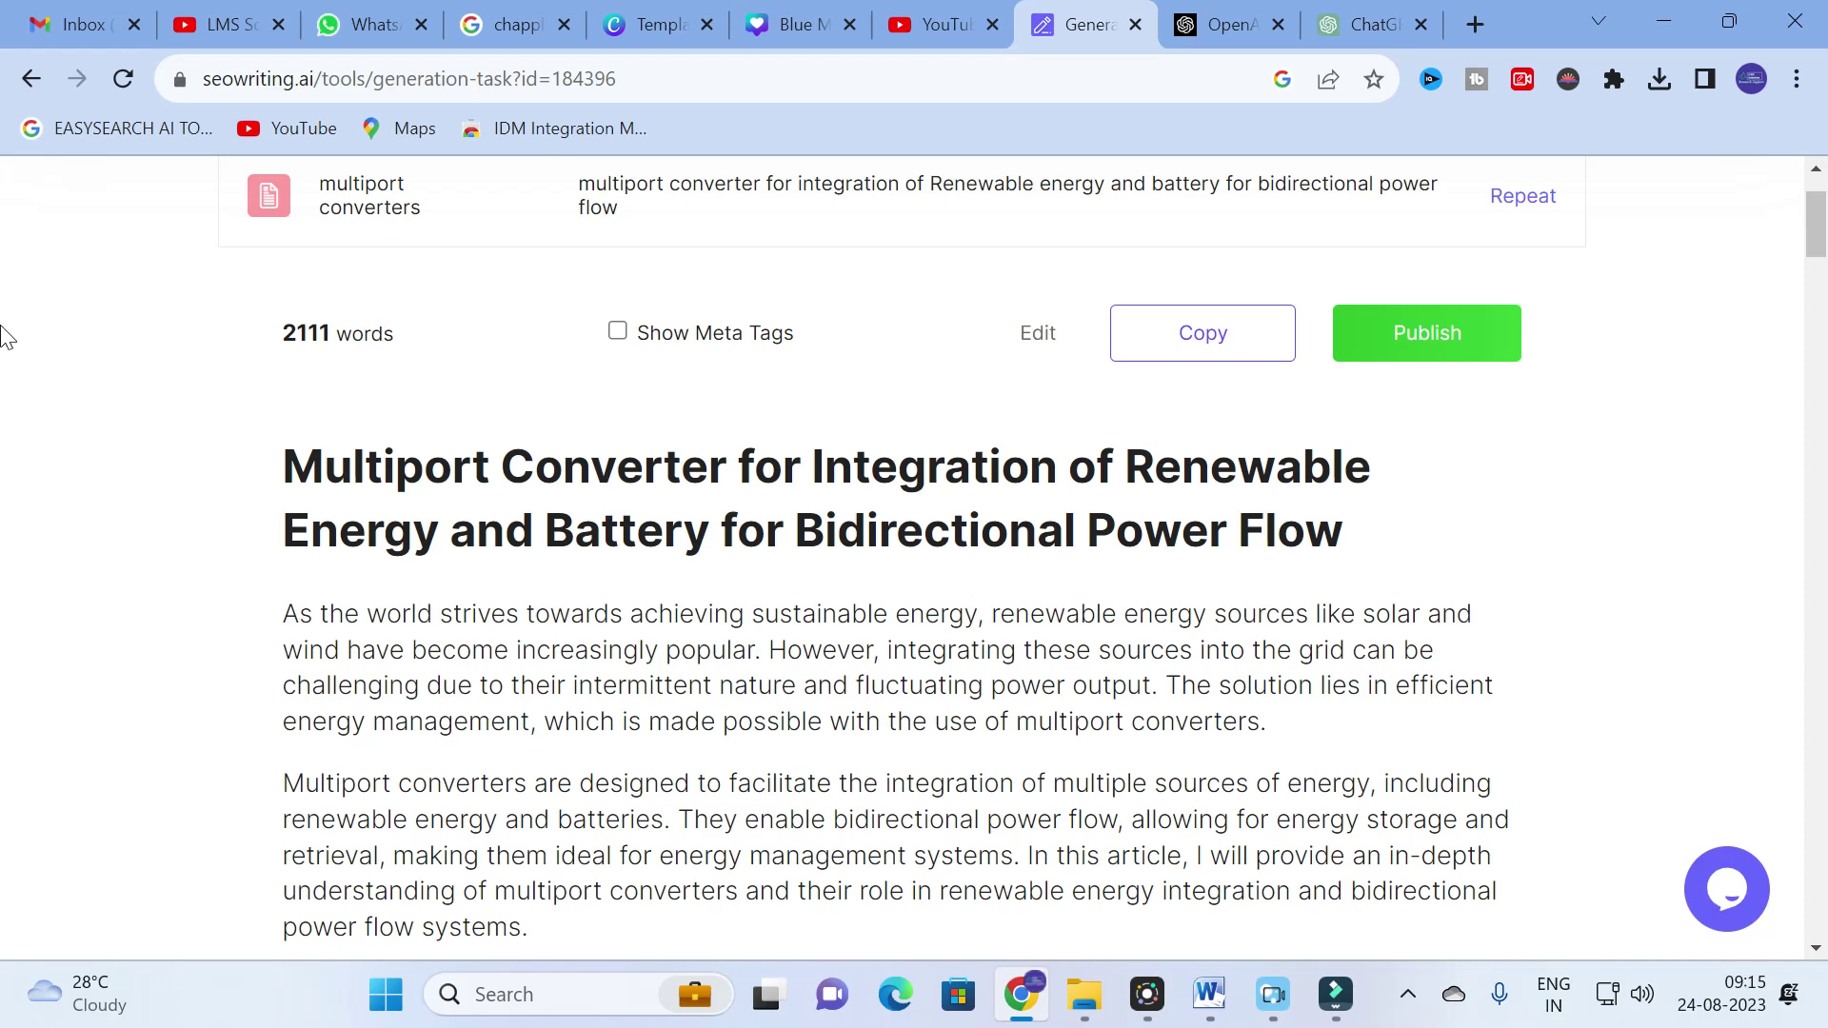
drag(282, 334, 336, 334)
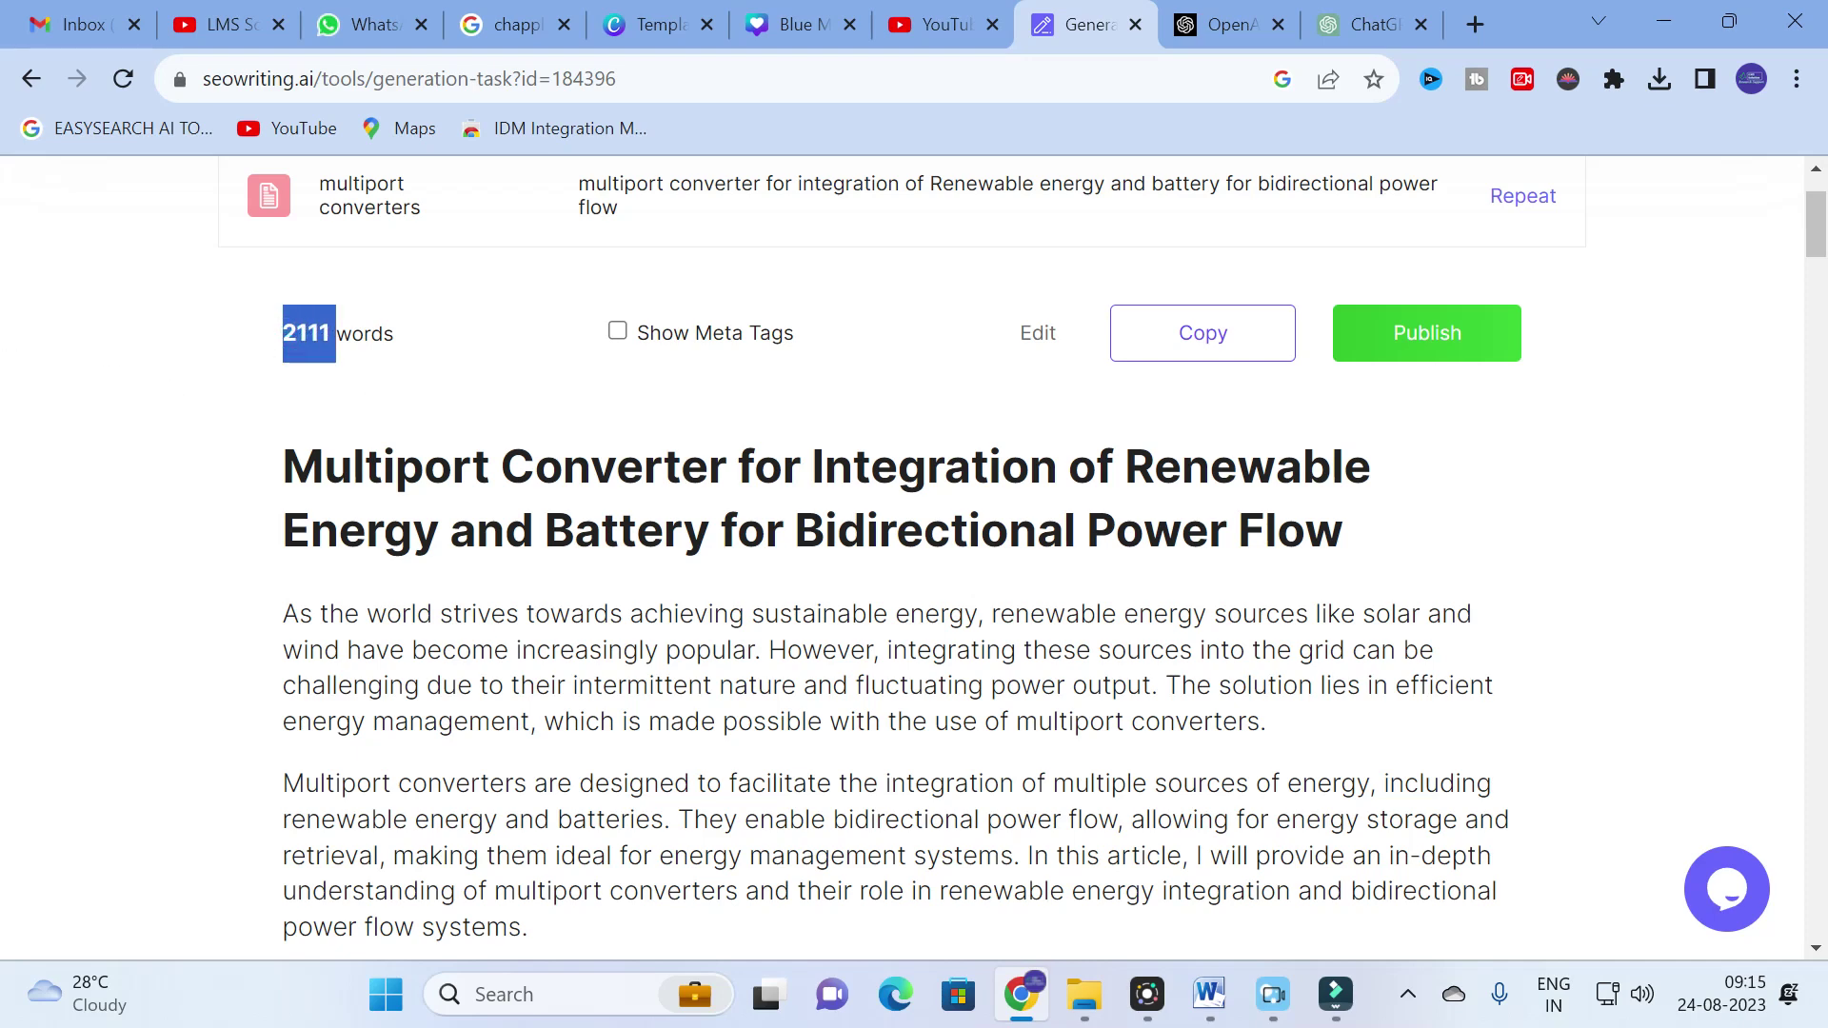
scroll(339, 349, down, 4)
scroll(339, 346, up, 3)
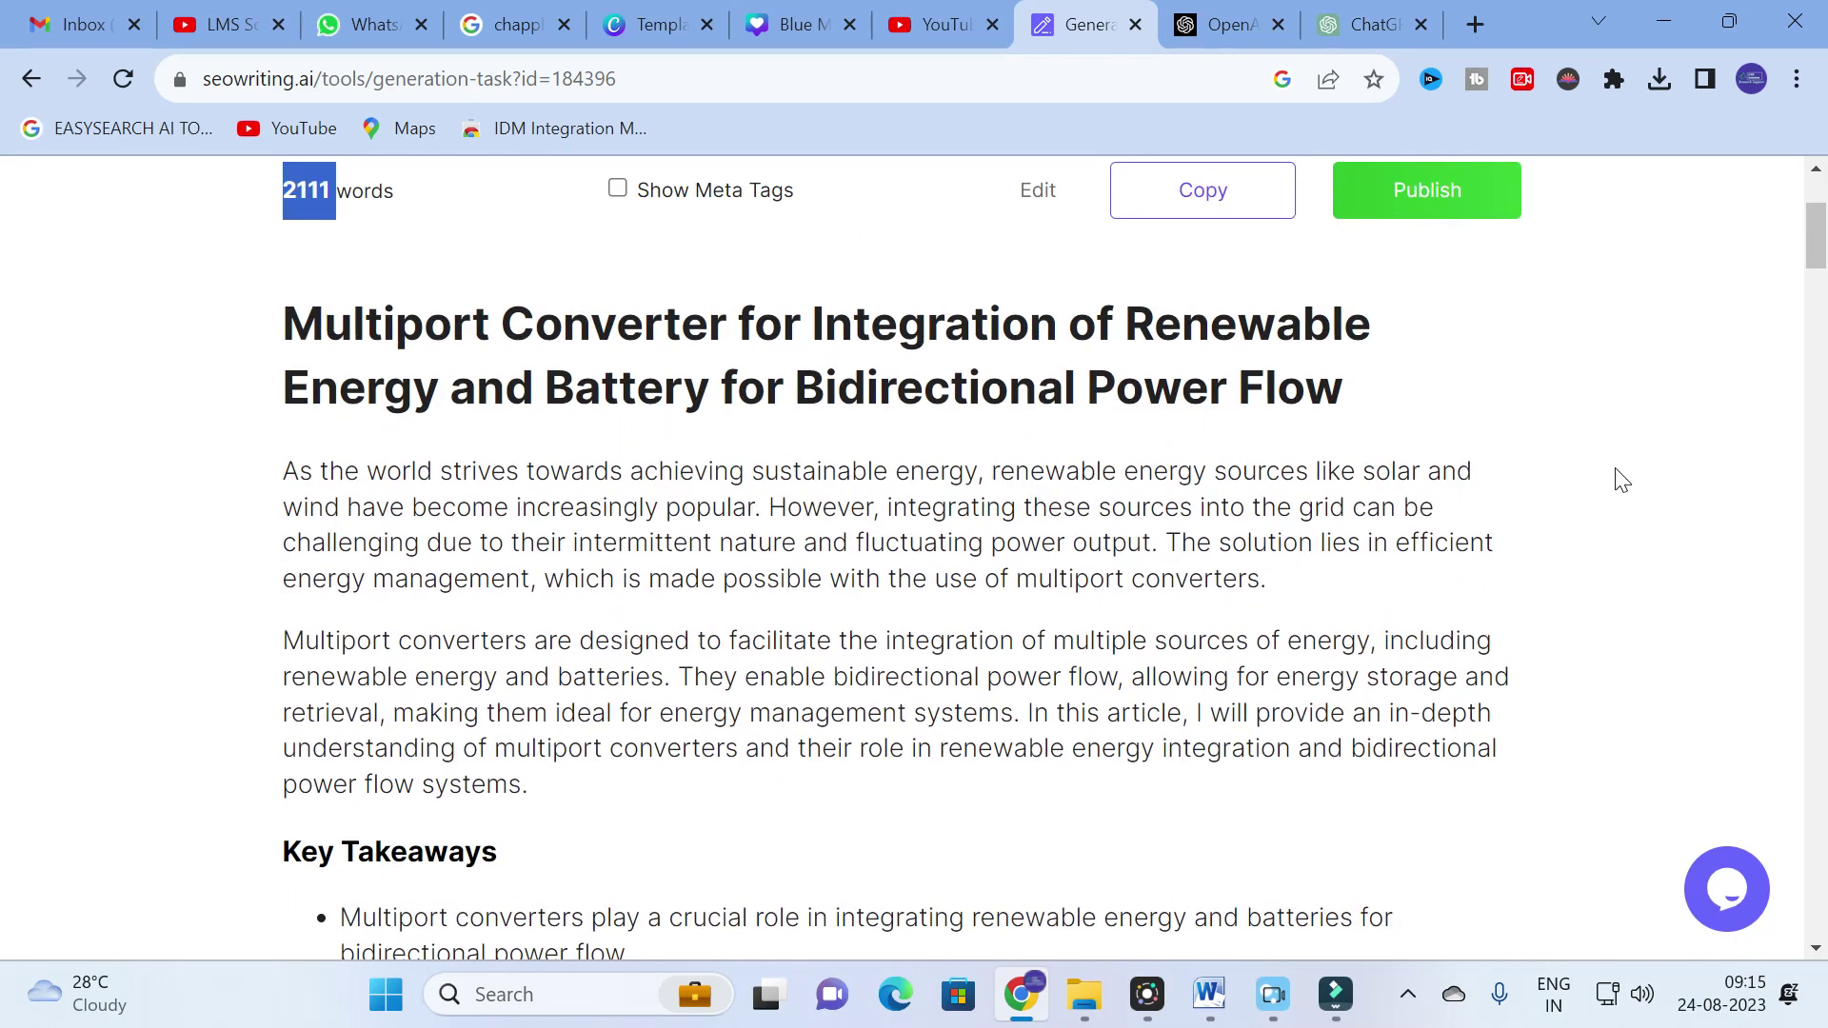
scroll(302, 452, down, 3)
scroll(374, 420, up, 1)
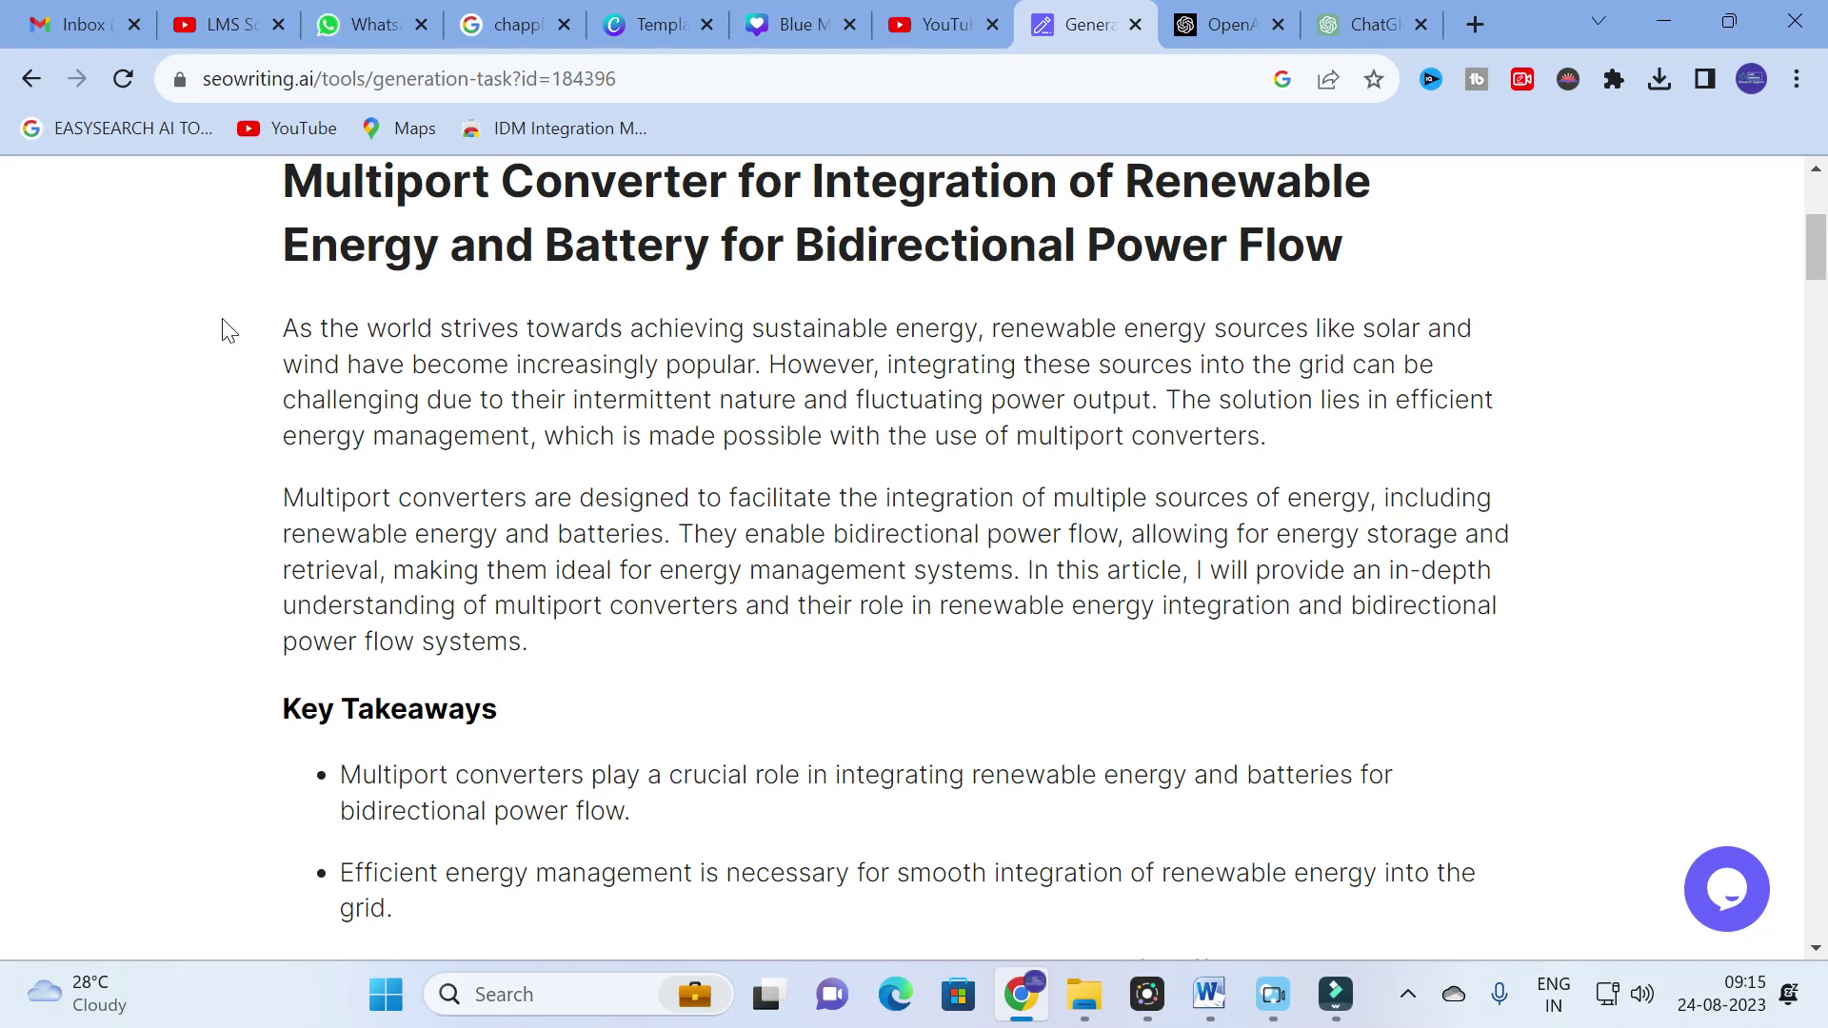
scroll(333, 457, down, 3)
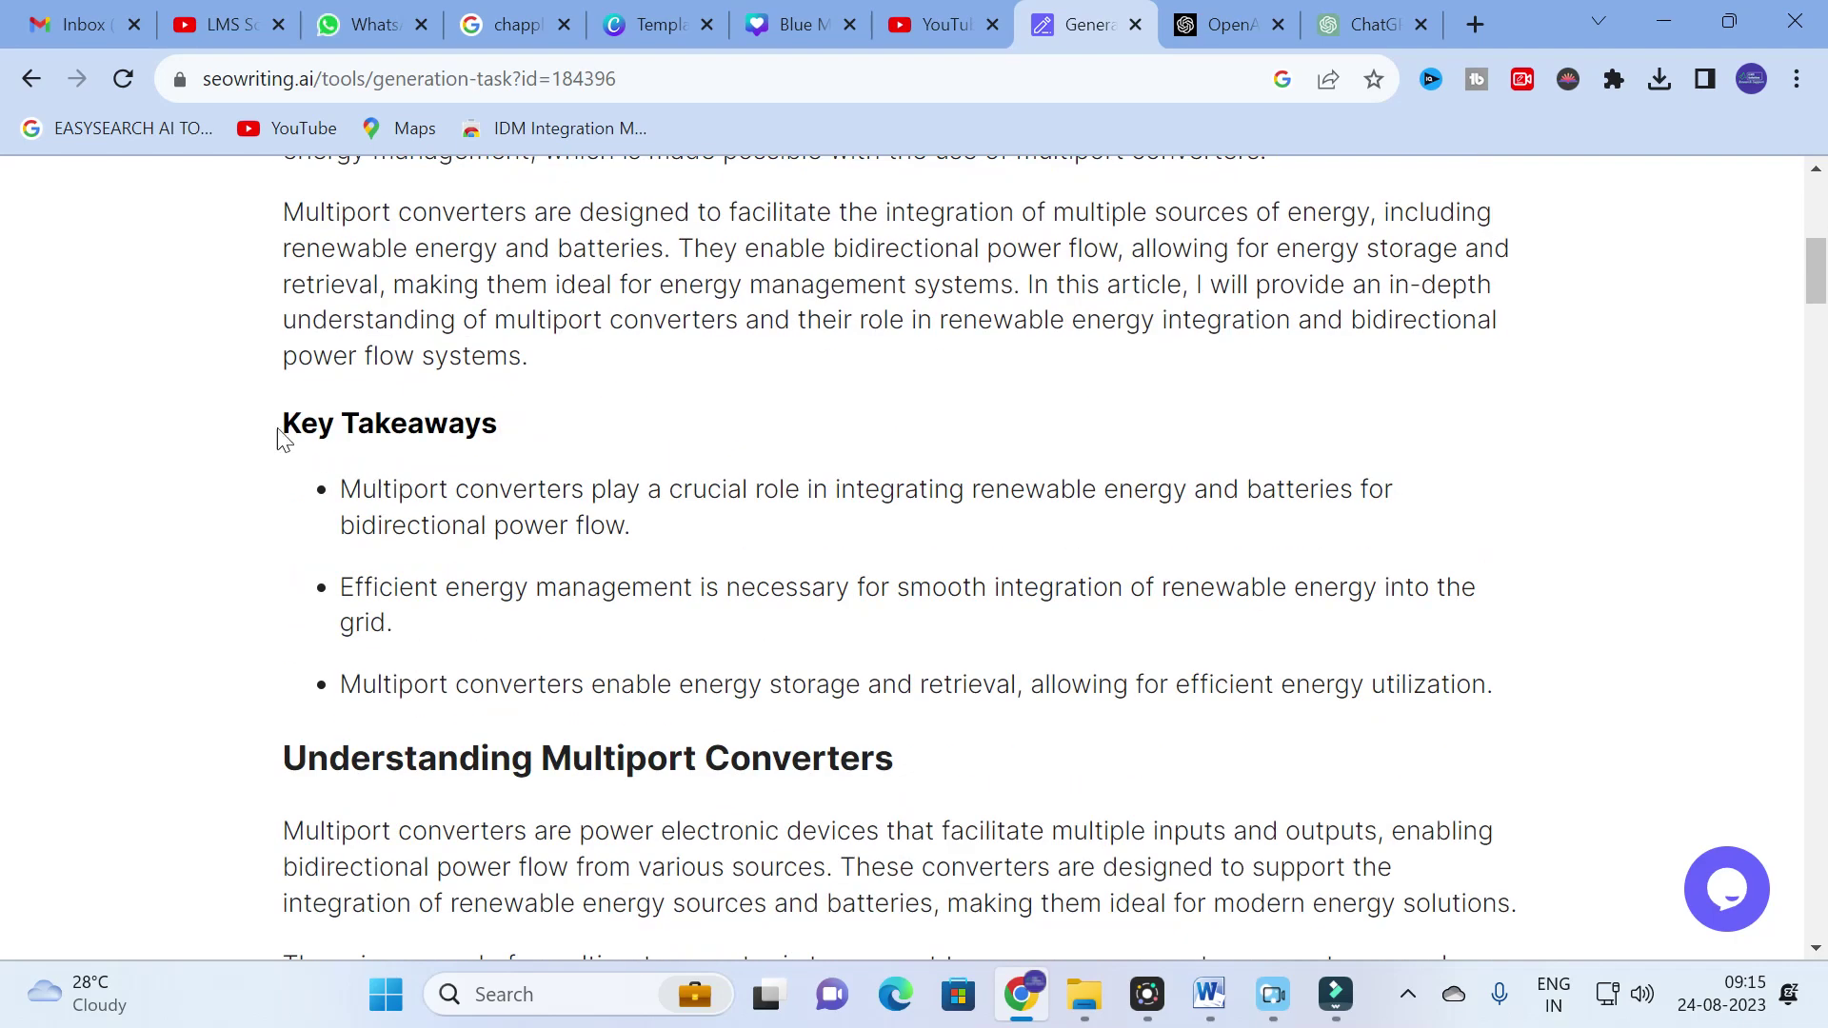
drag(276, 420, 1562, 673)
click(1573, 576)
drag(446, 587, 700, 590)
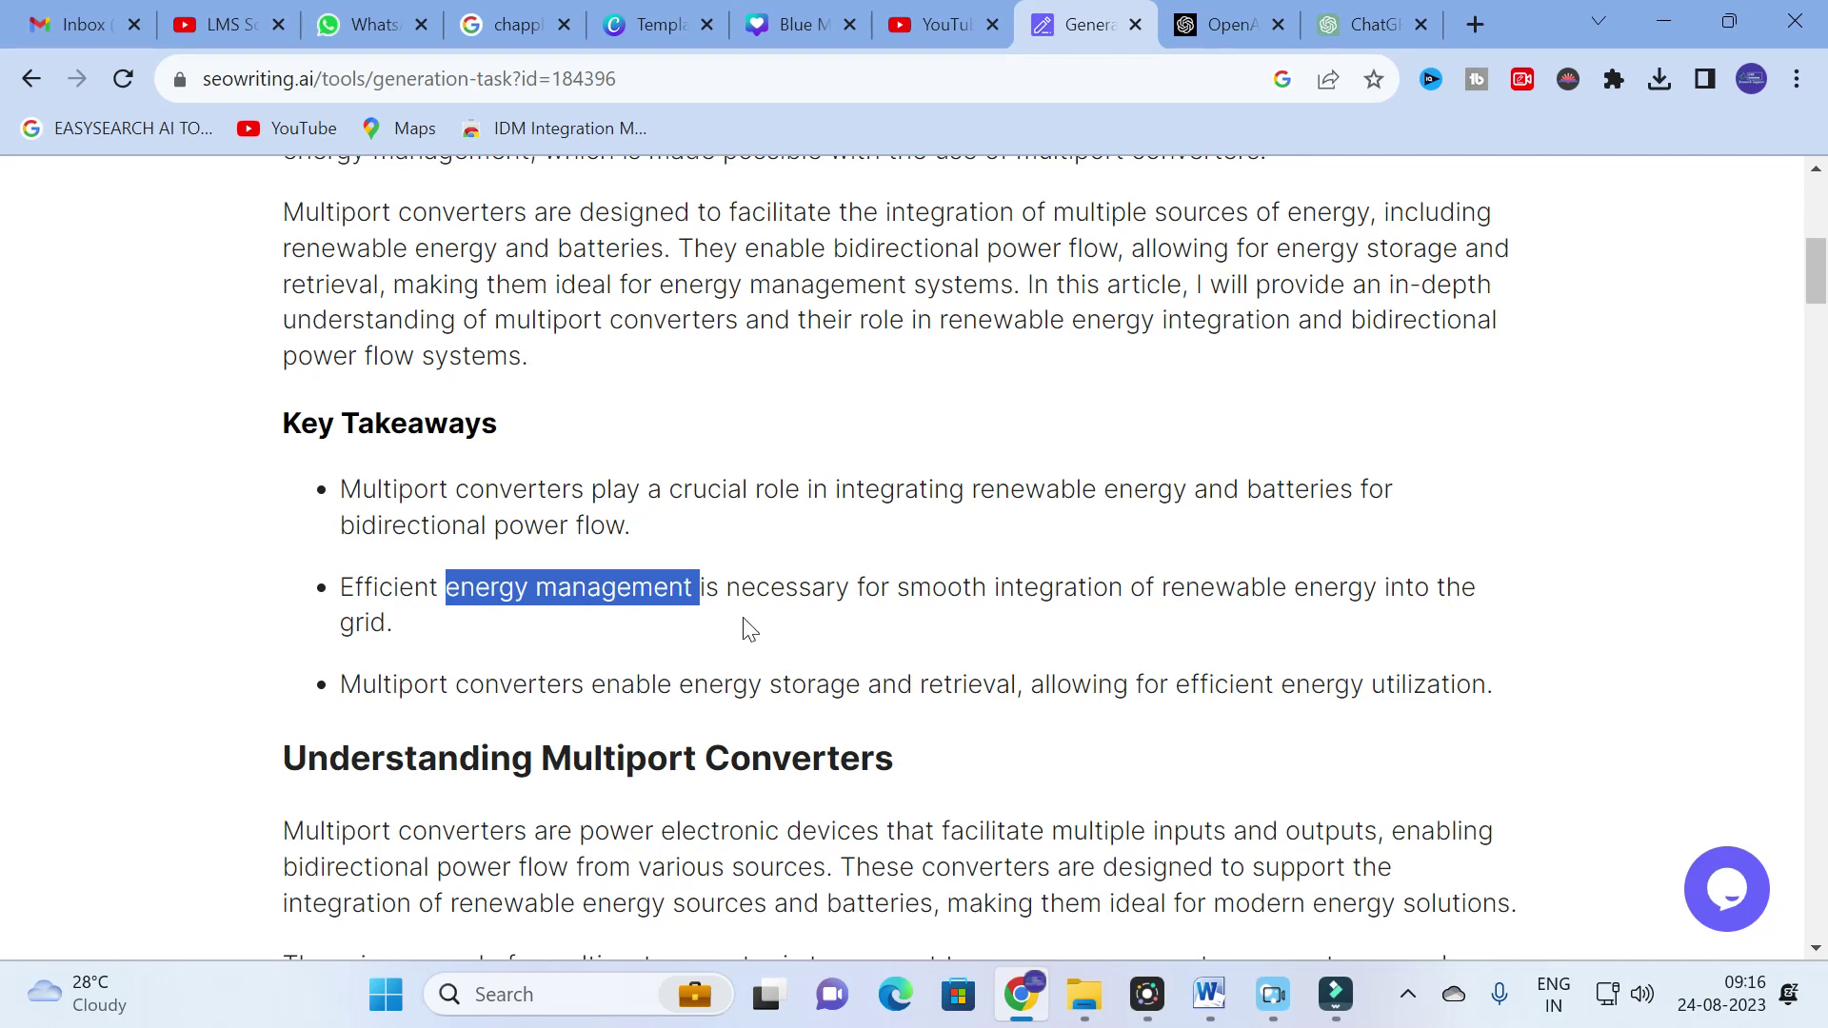
Read the article's Design and Functionality and Capabilities sections, and highlight the block quote about multiport converters.
scroll(404, 632, down, 1)
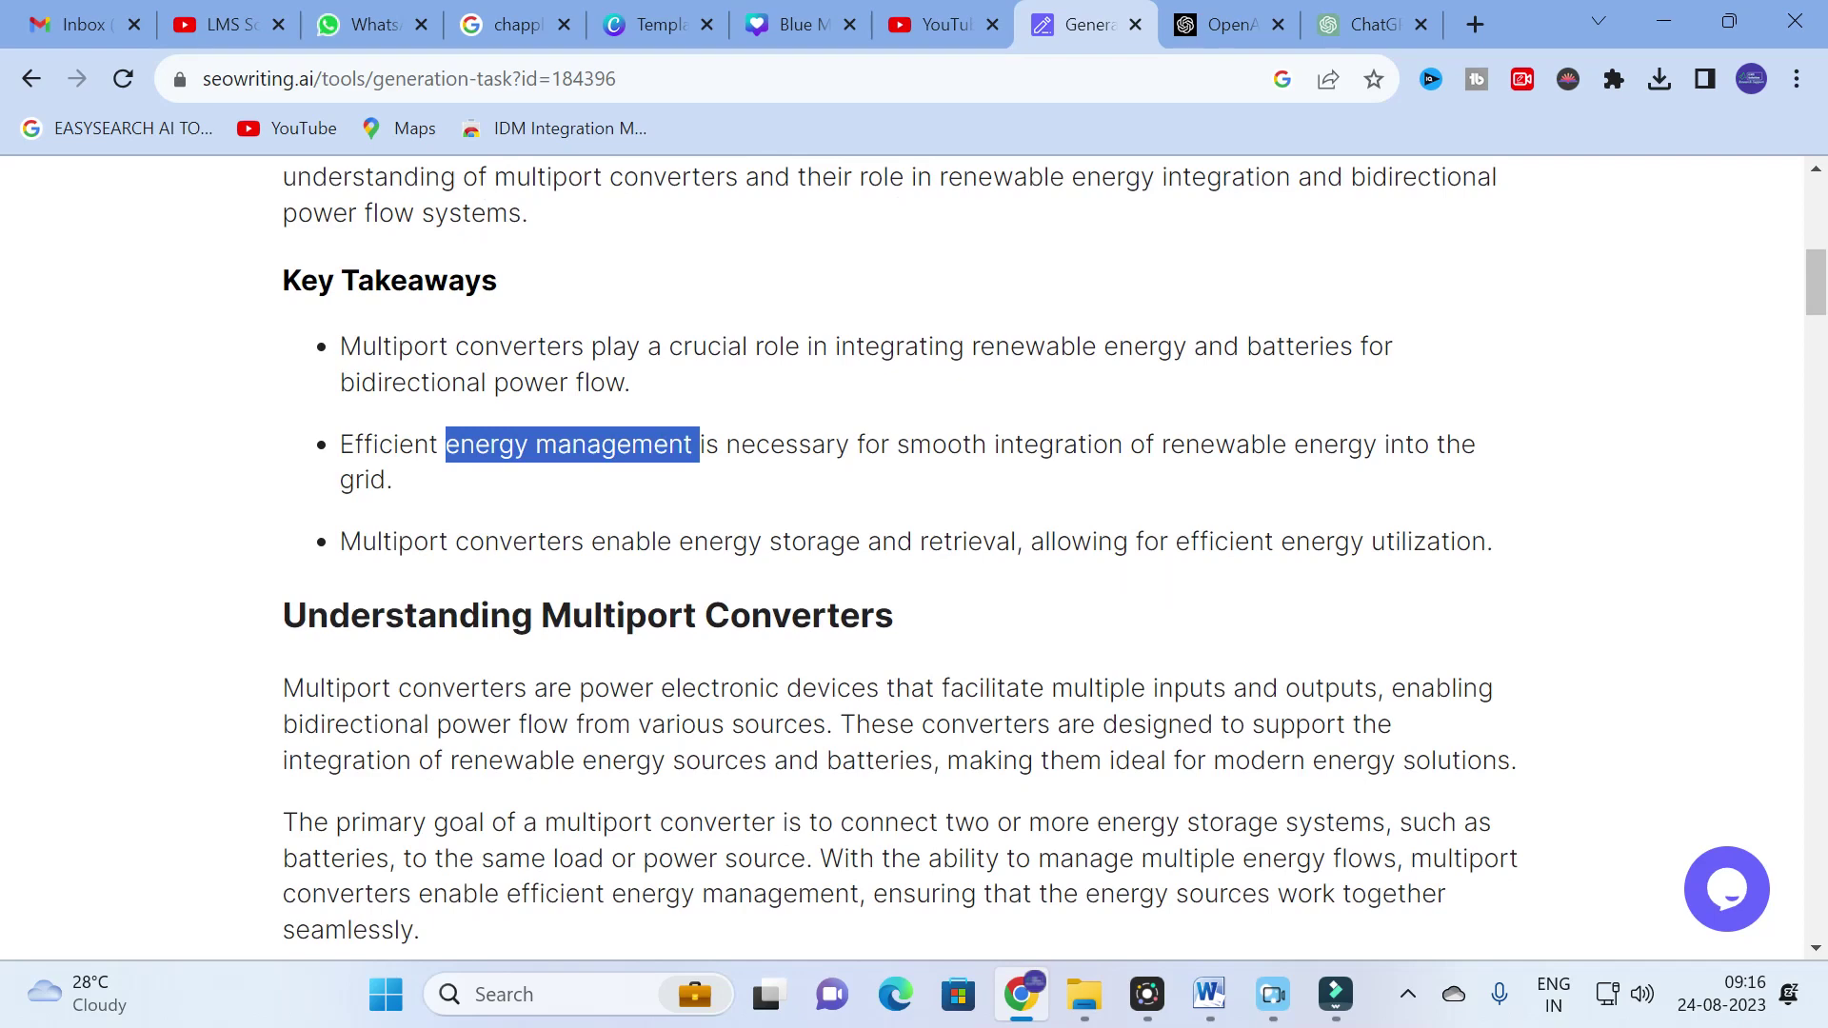
scroll(584, 620, down, 8)
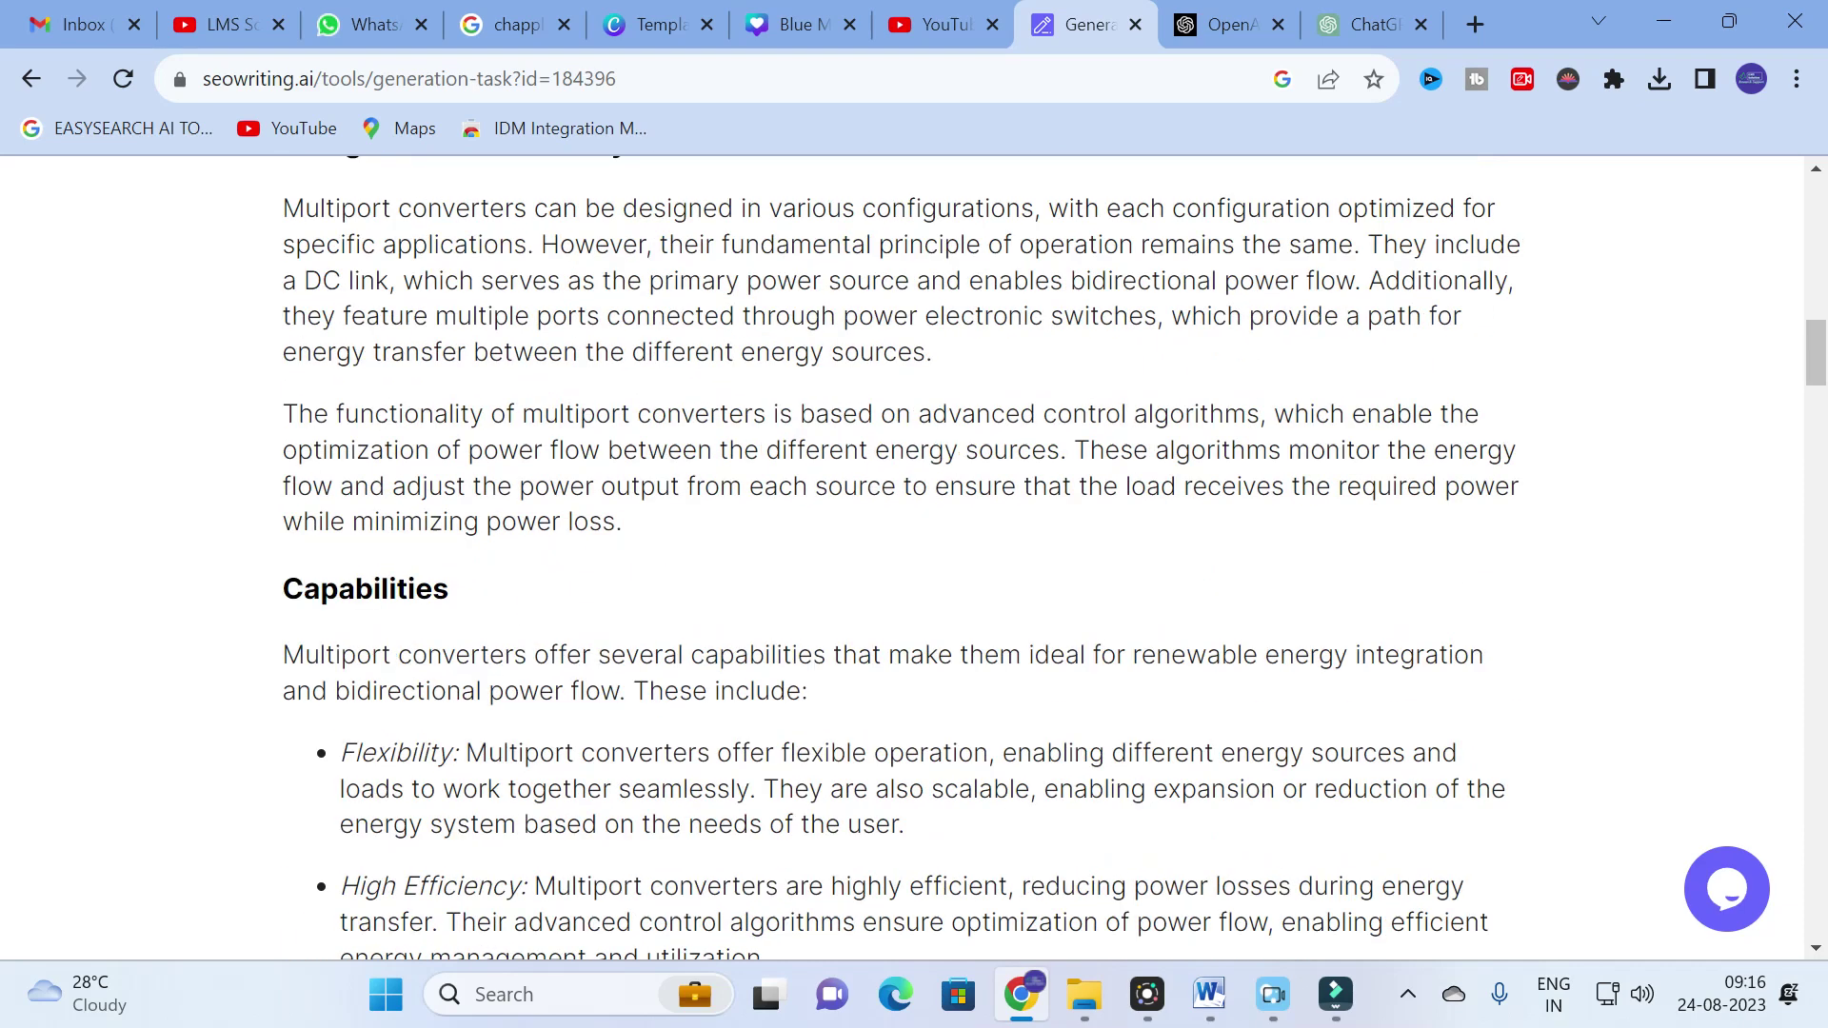
scroll(901, 557, up, 1)
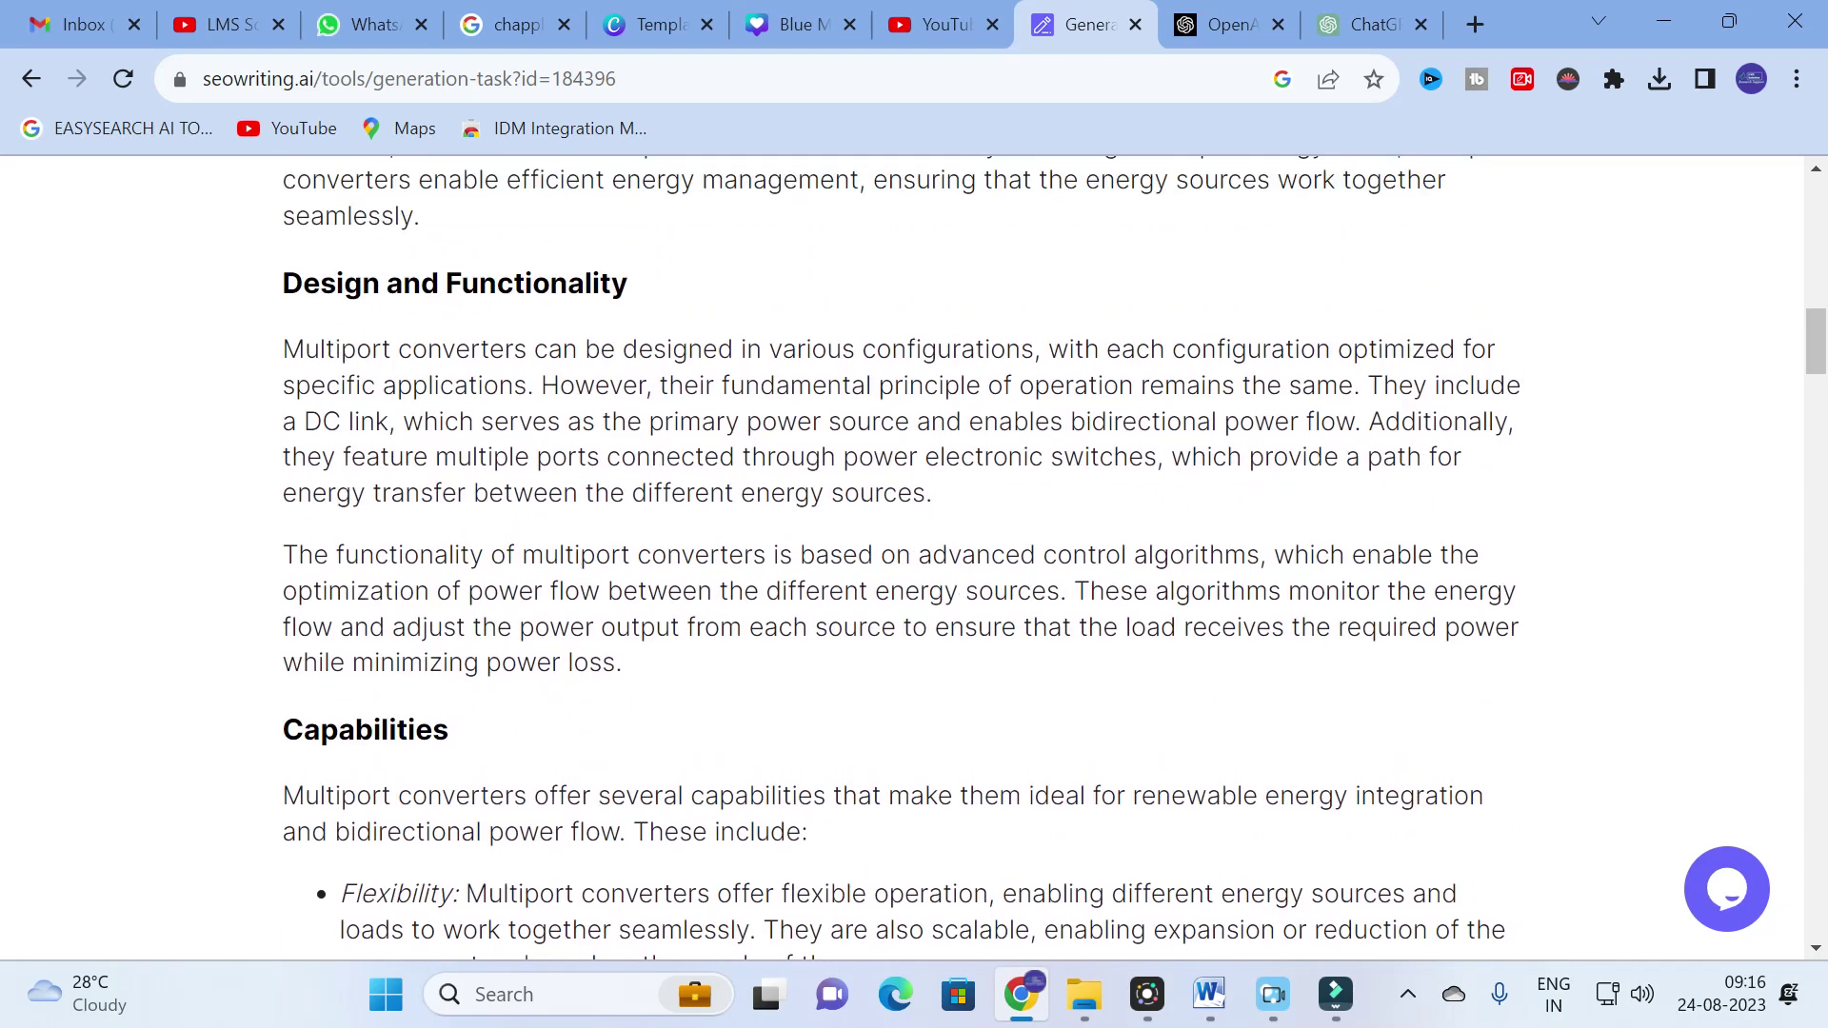
scroll(900, 557, down, 3)
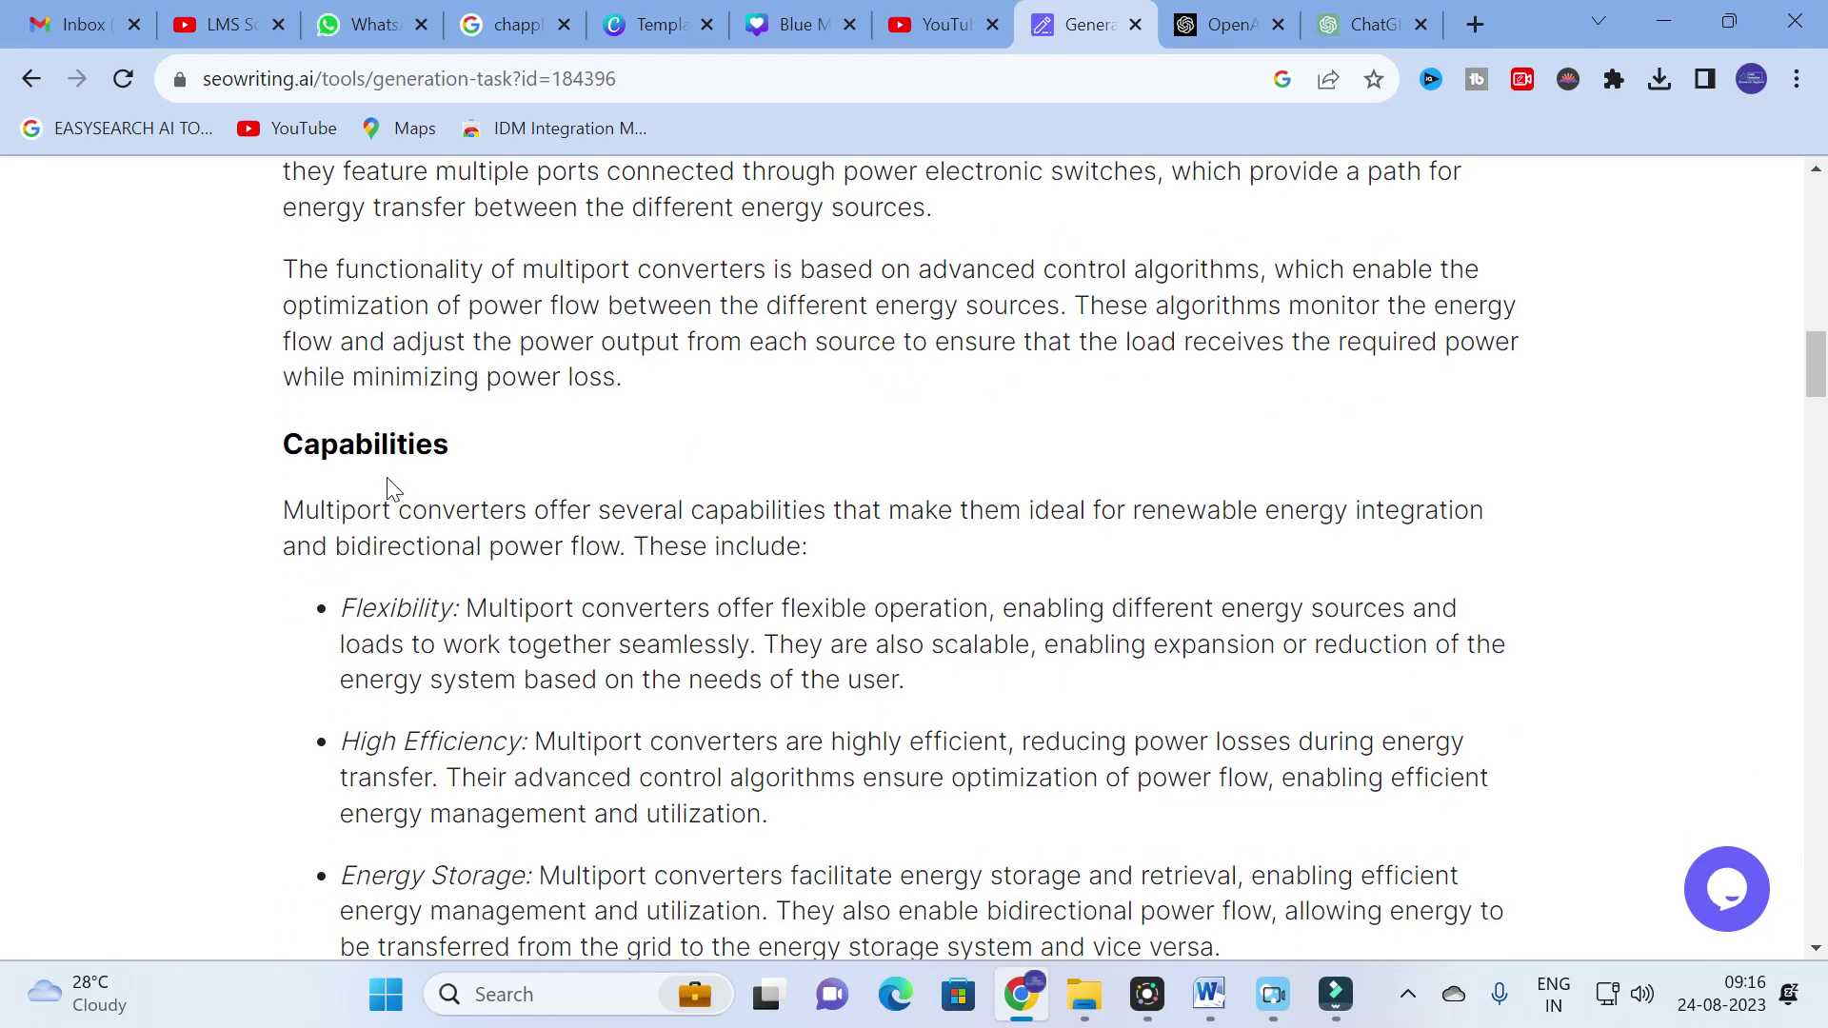
scroll(388, 487, down, 1)
scroll(342, 419, down, 3)
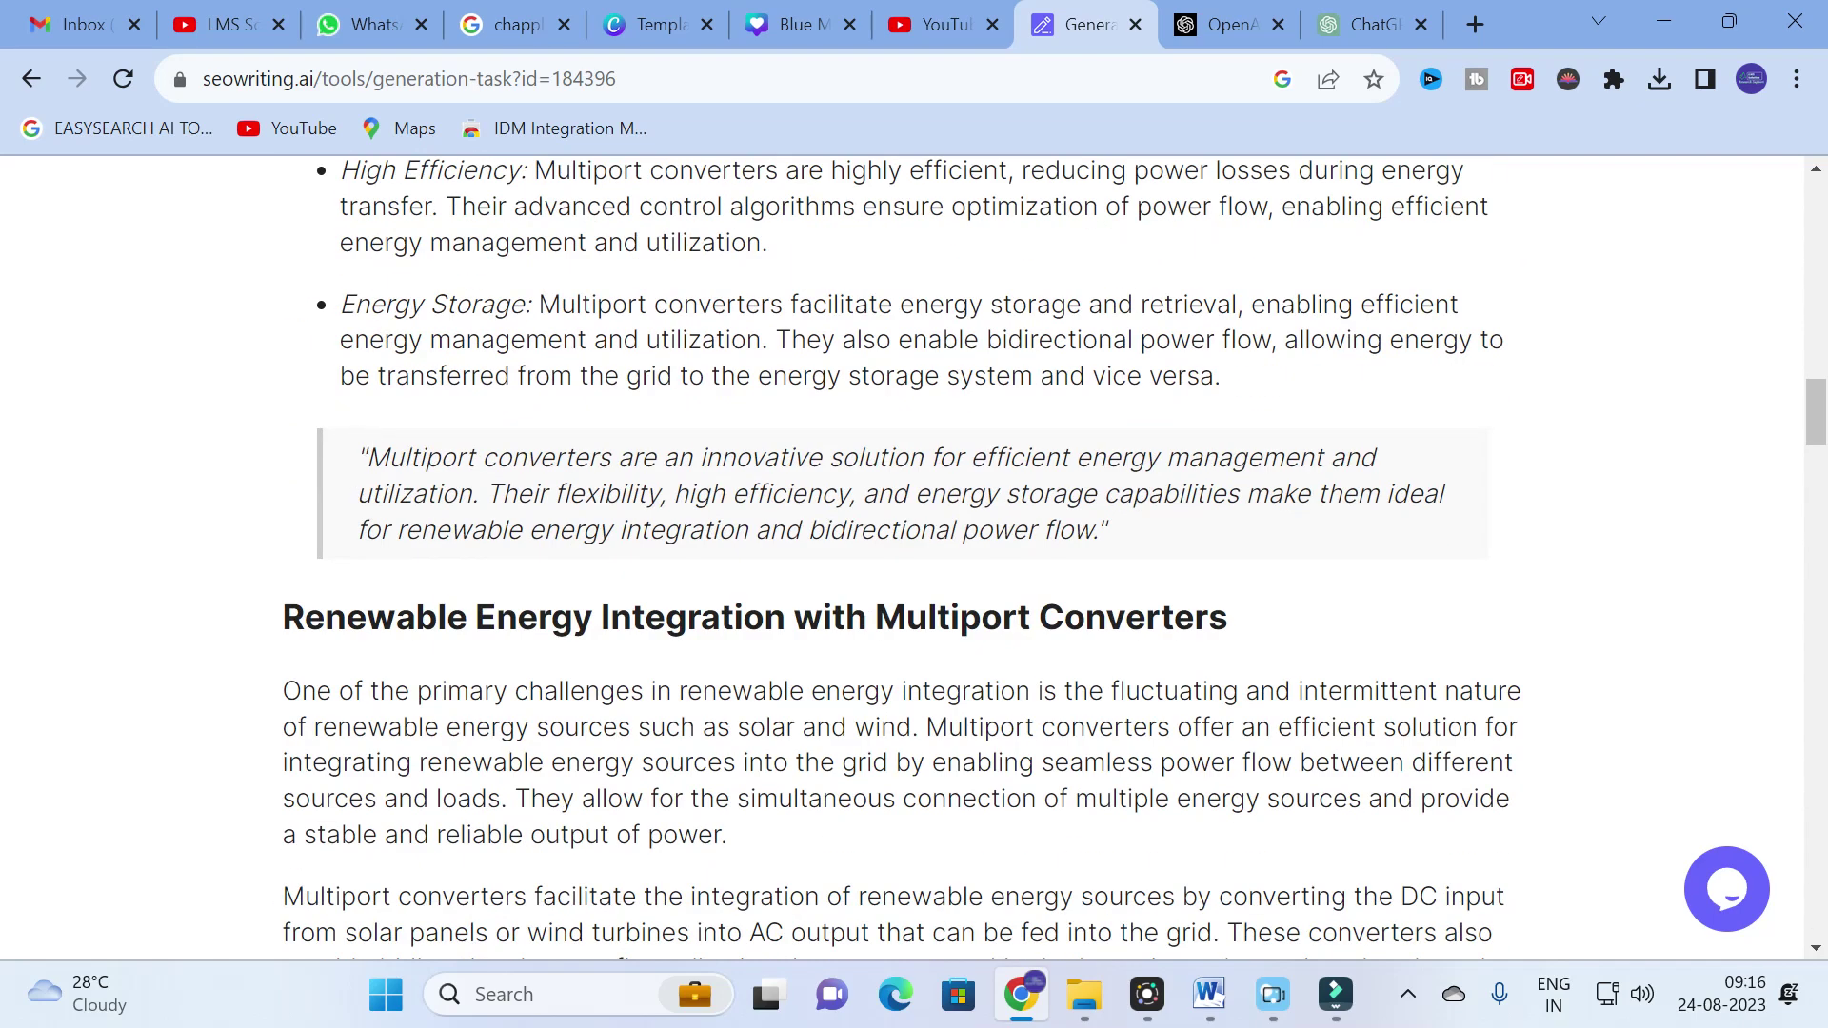
drag(366, 458, 1132, 546)
scroll(686, 449, down, 3)
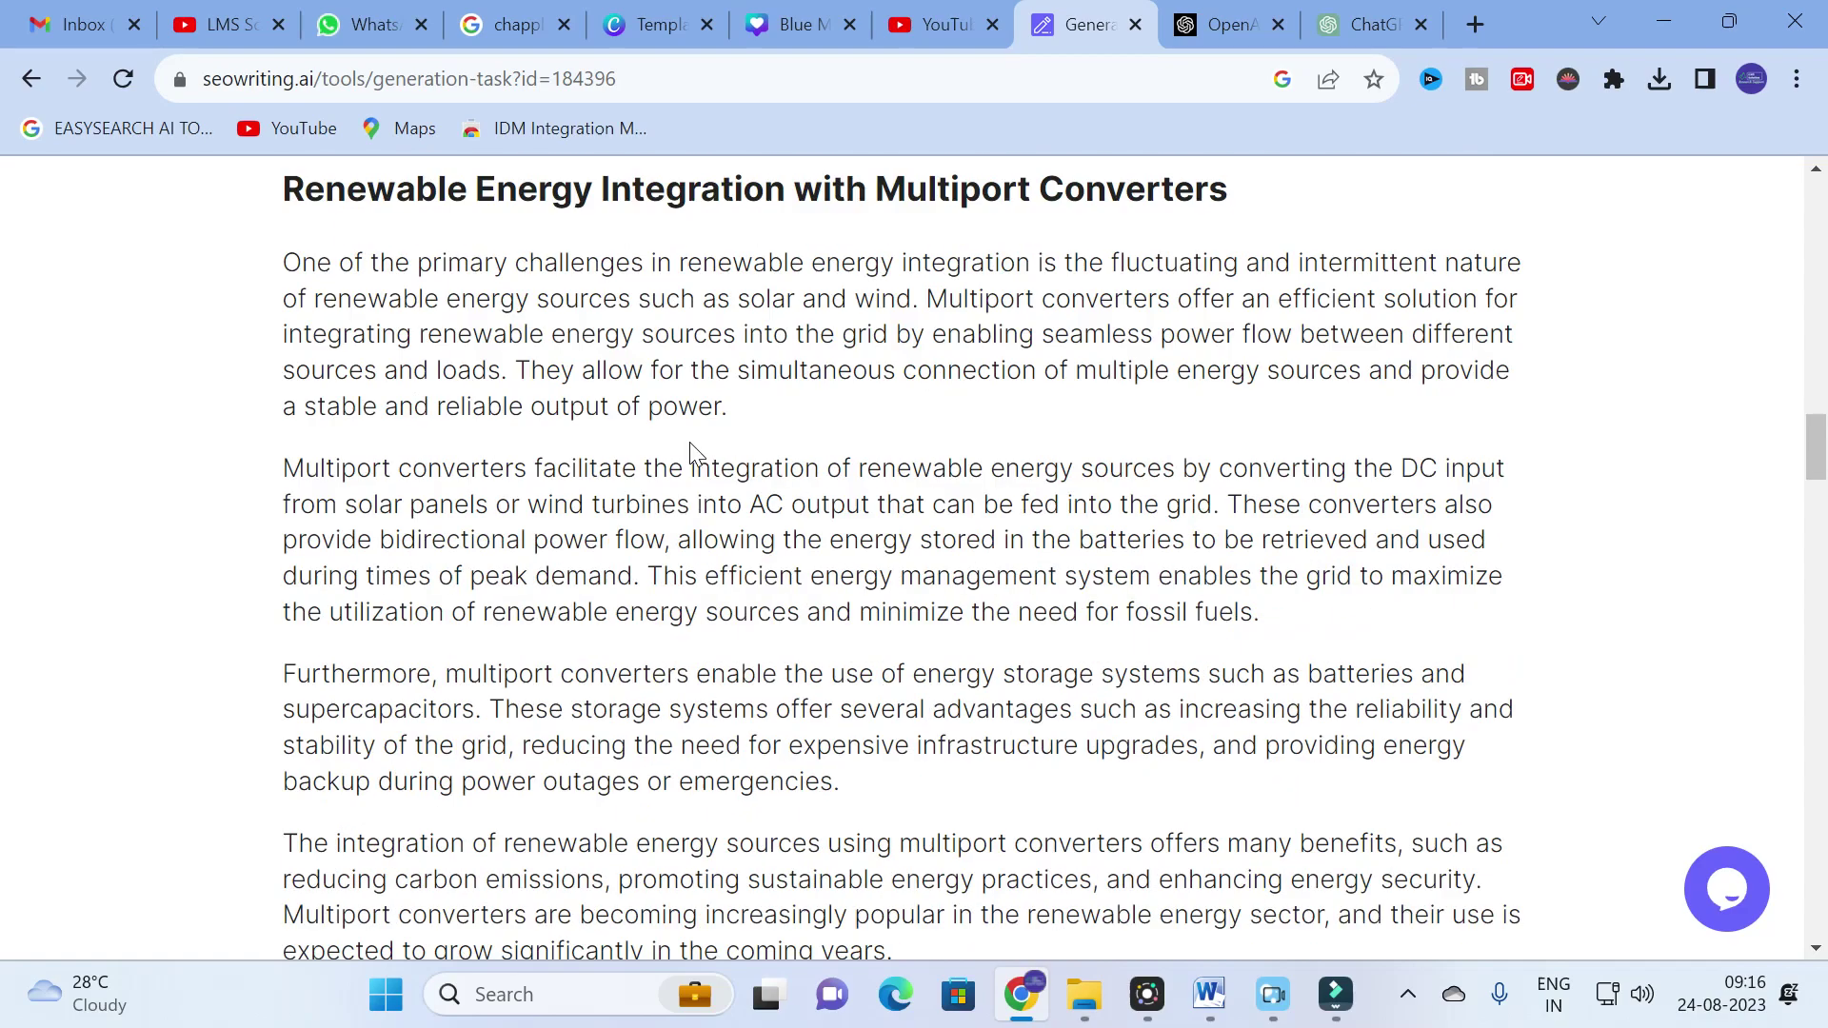
Skim the sections on renewable energy integration, battery integration and the advantages of multiport converters in energy solutions.
scroll(686, 449, up, 1)
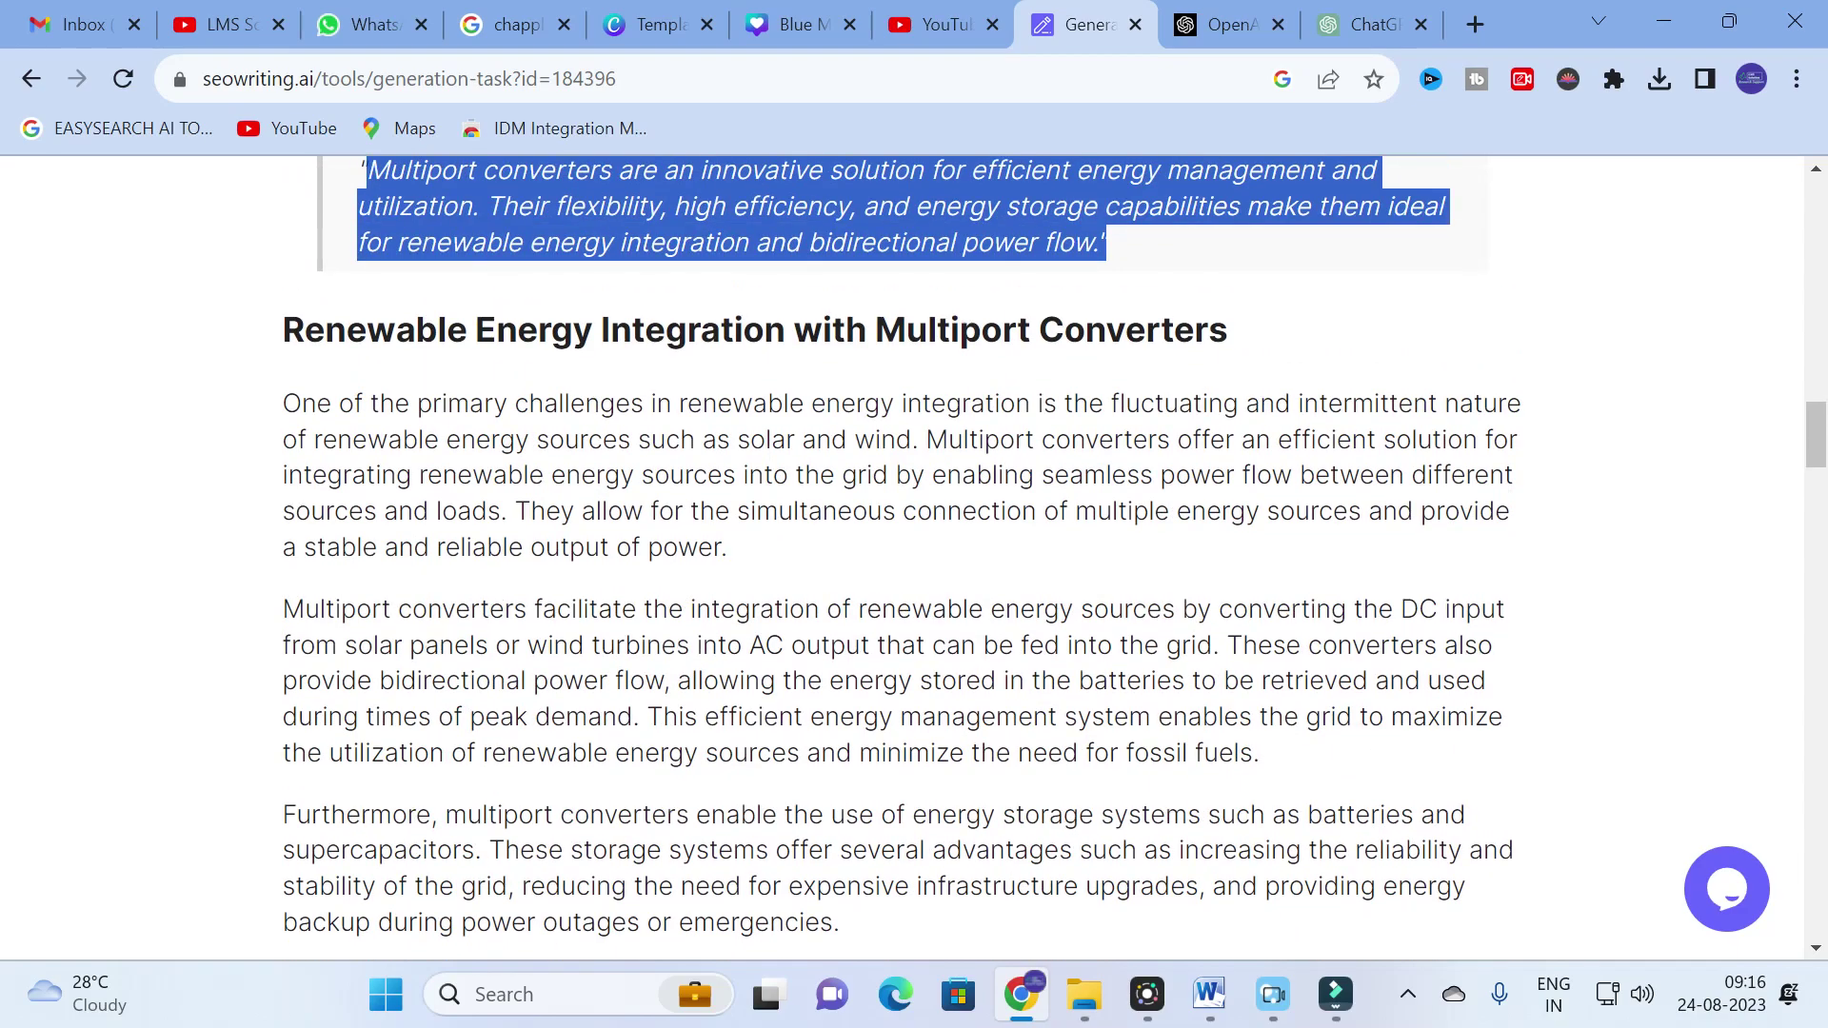
scroll(602, 379, down, 5)
scroll(889, 355, down, 5)
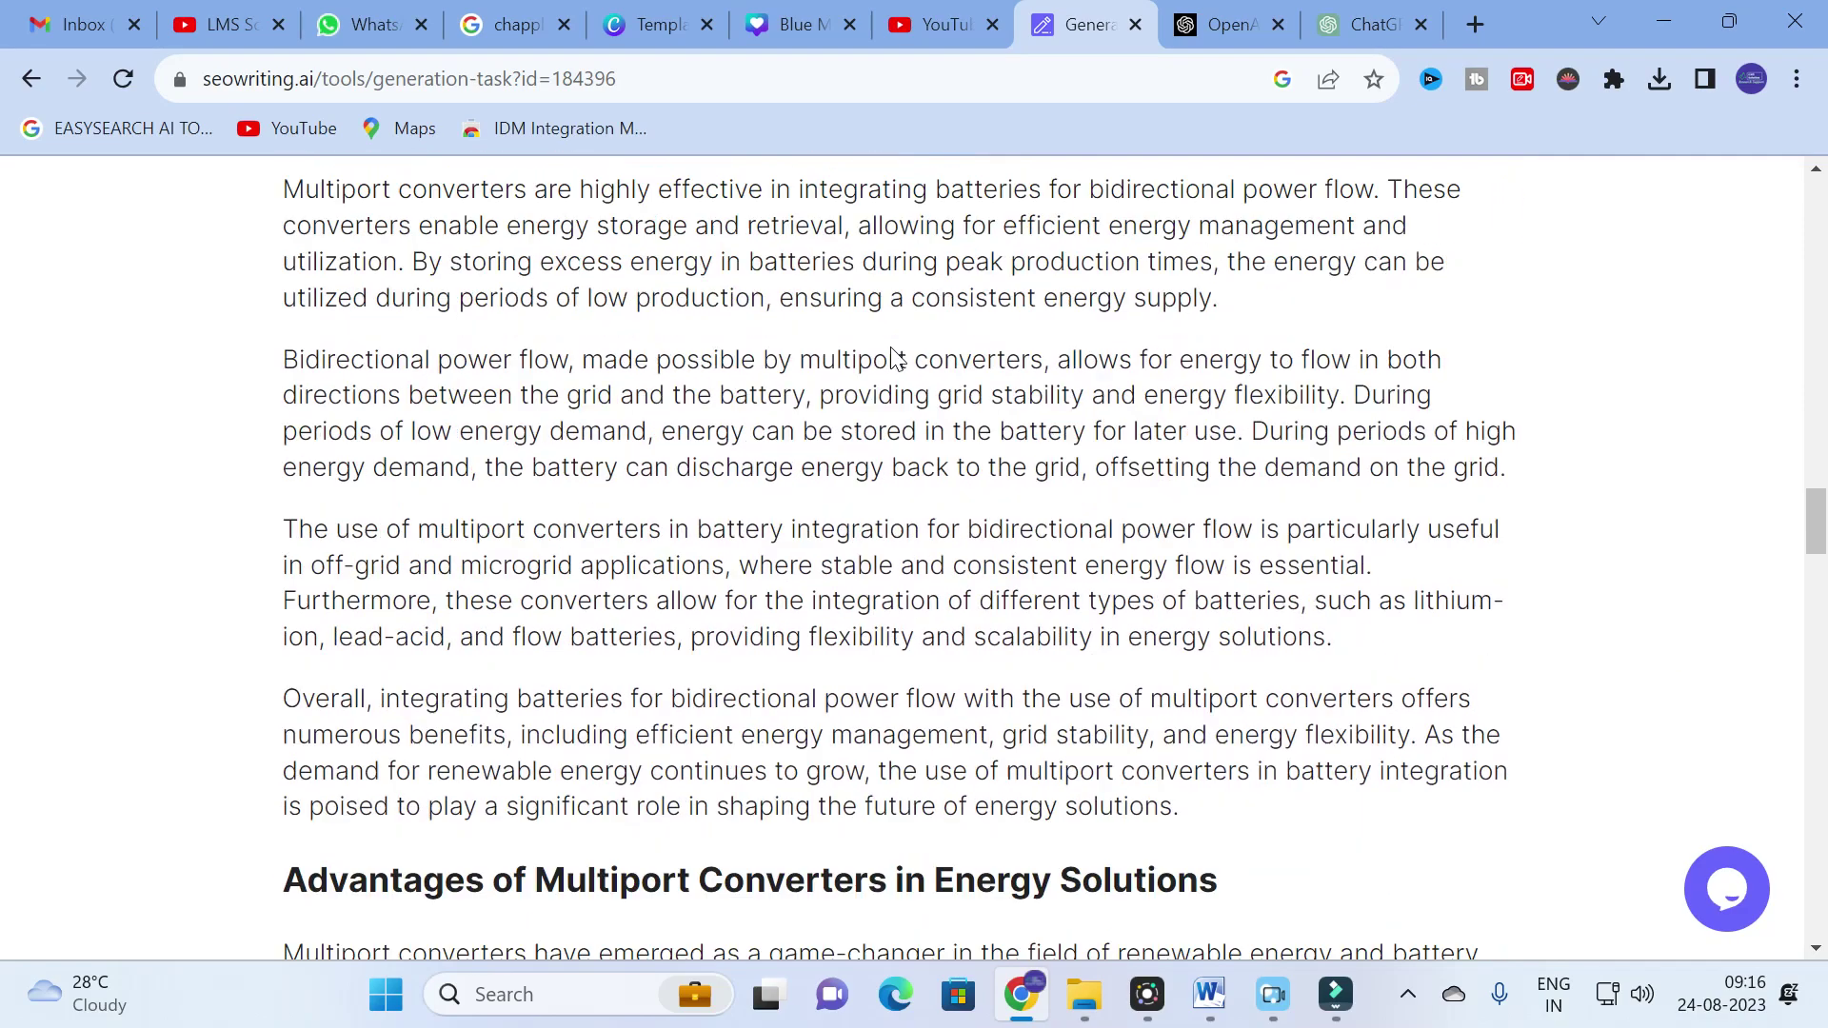
scroll(901, 557, down, 2)
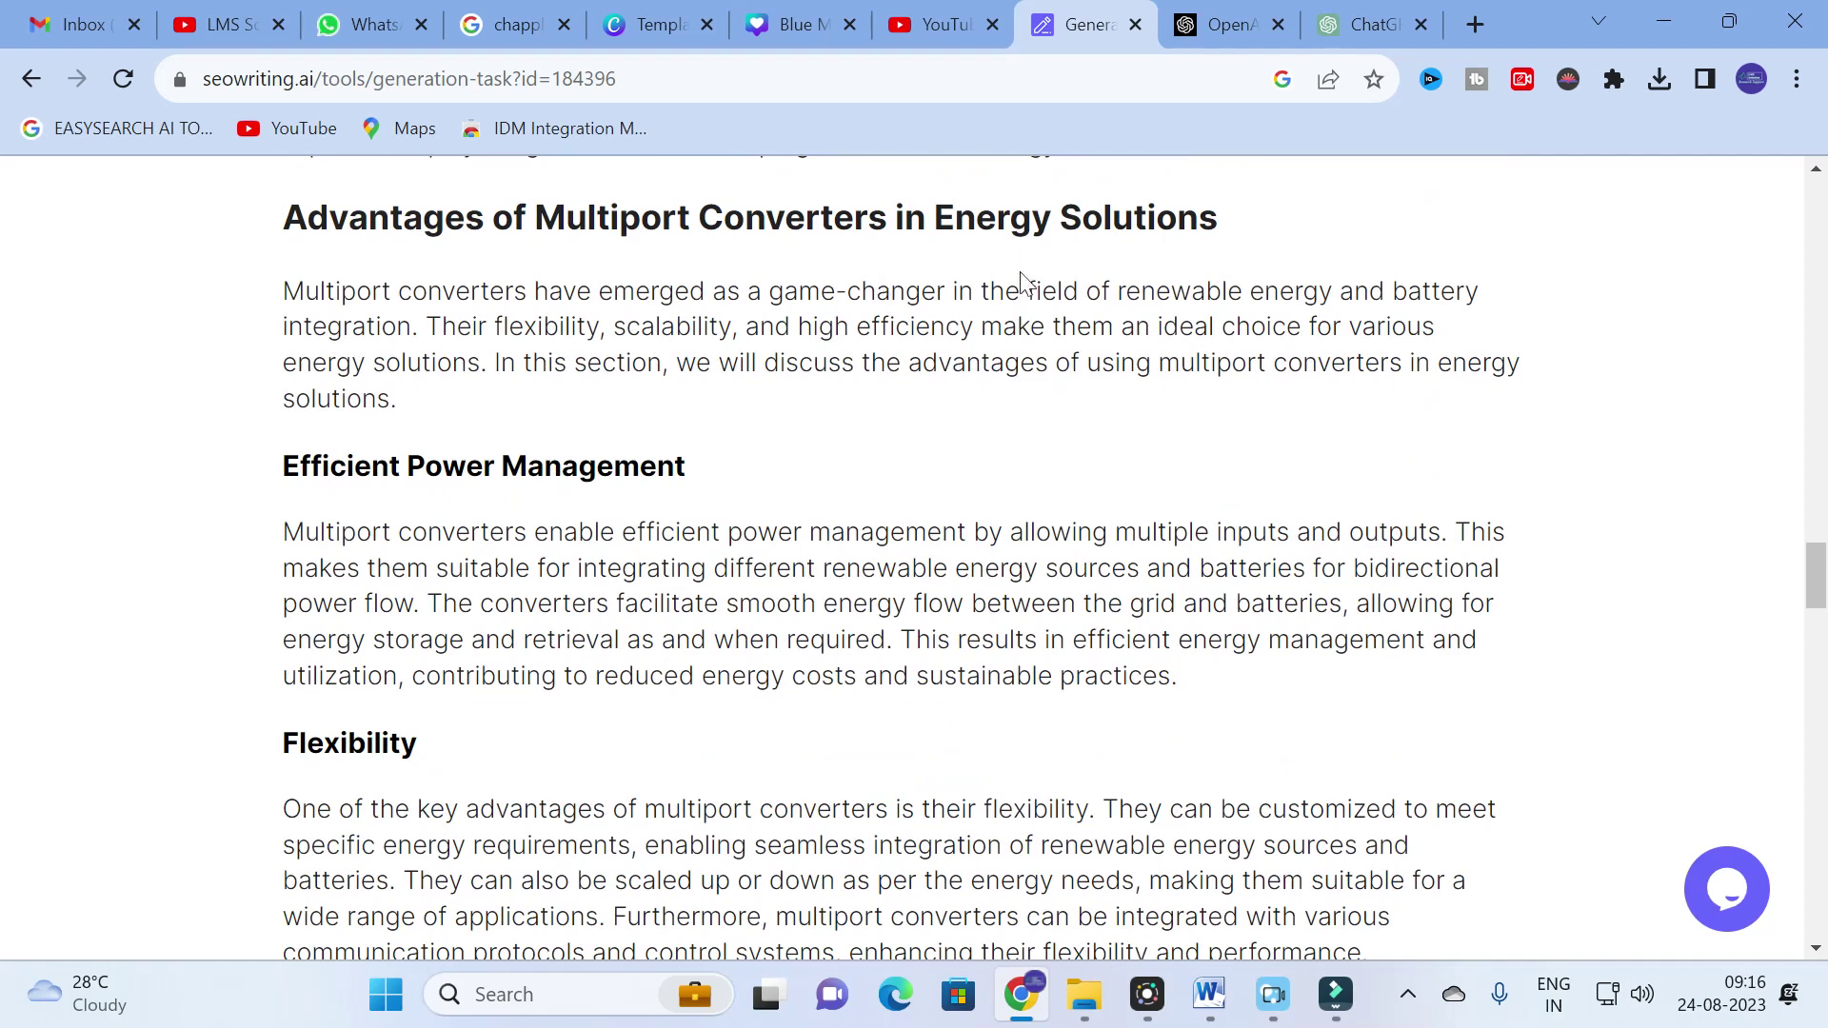
scroll(1019, 298, down, 4)
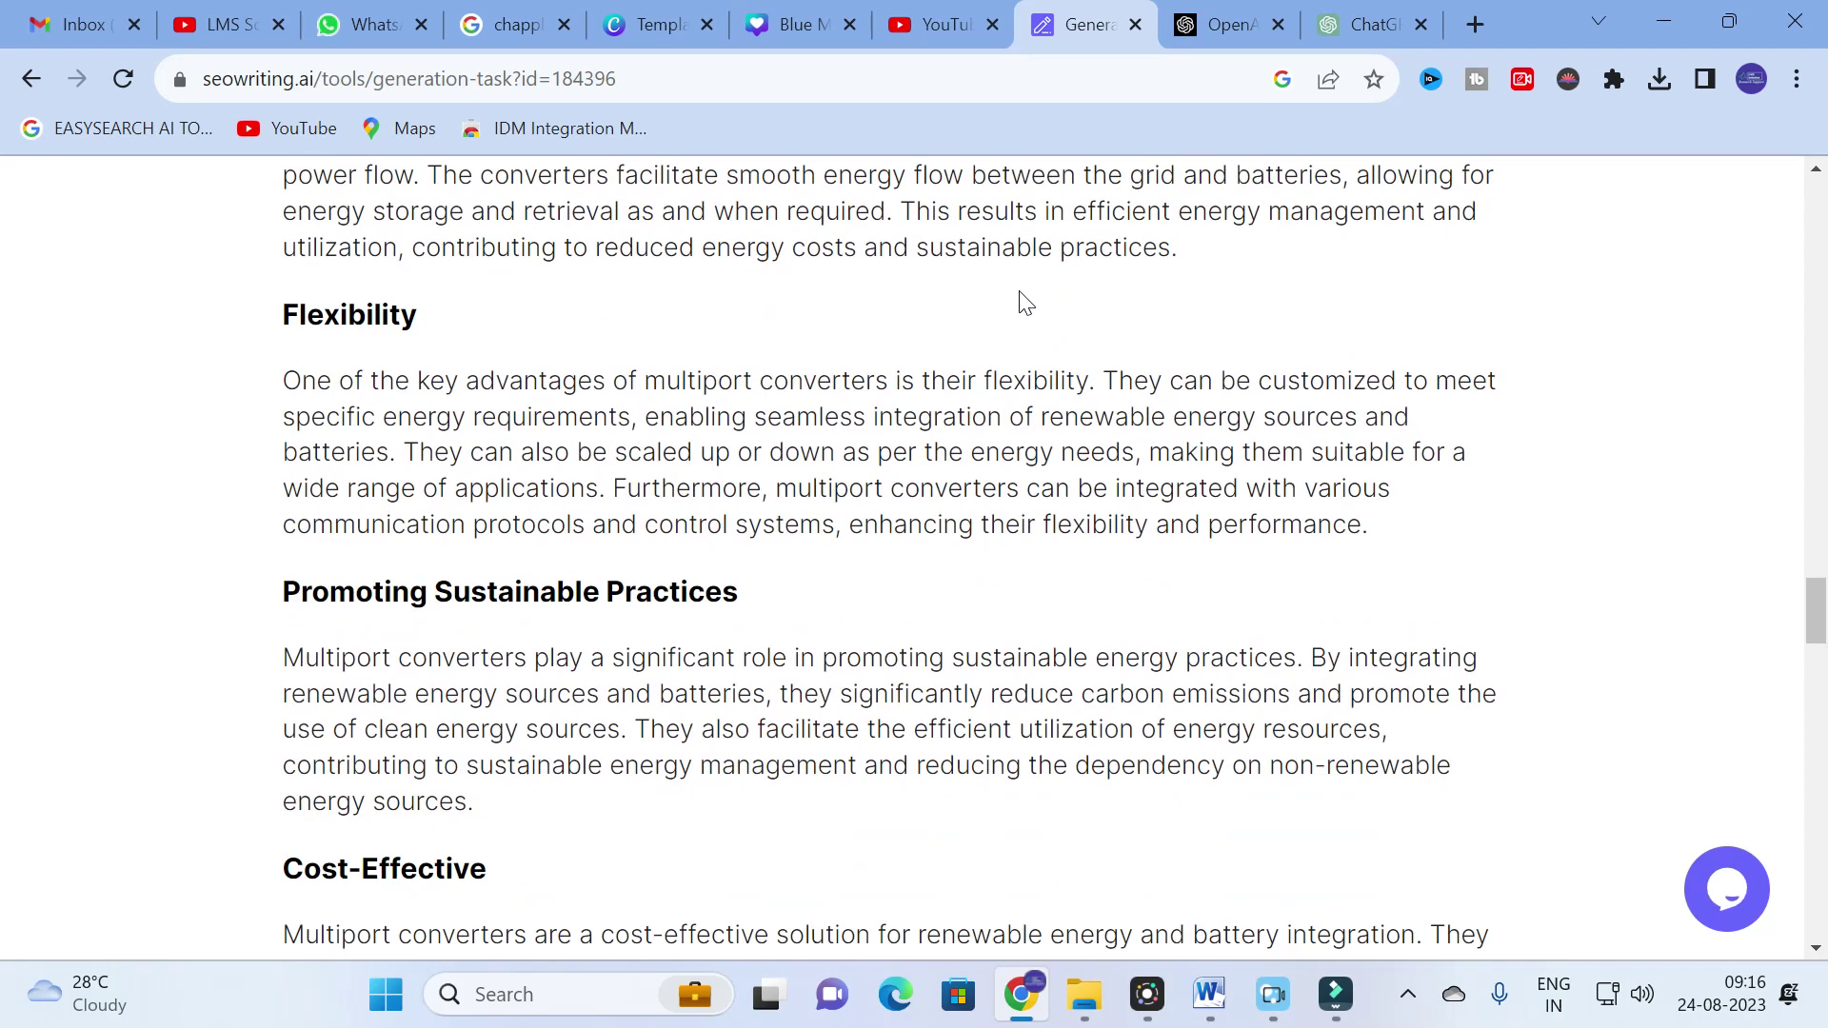
scroll(694, 560, up, 1)
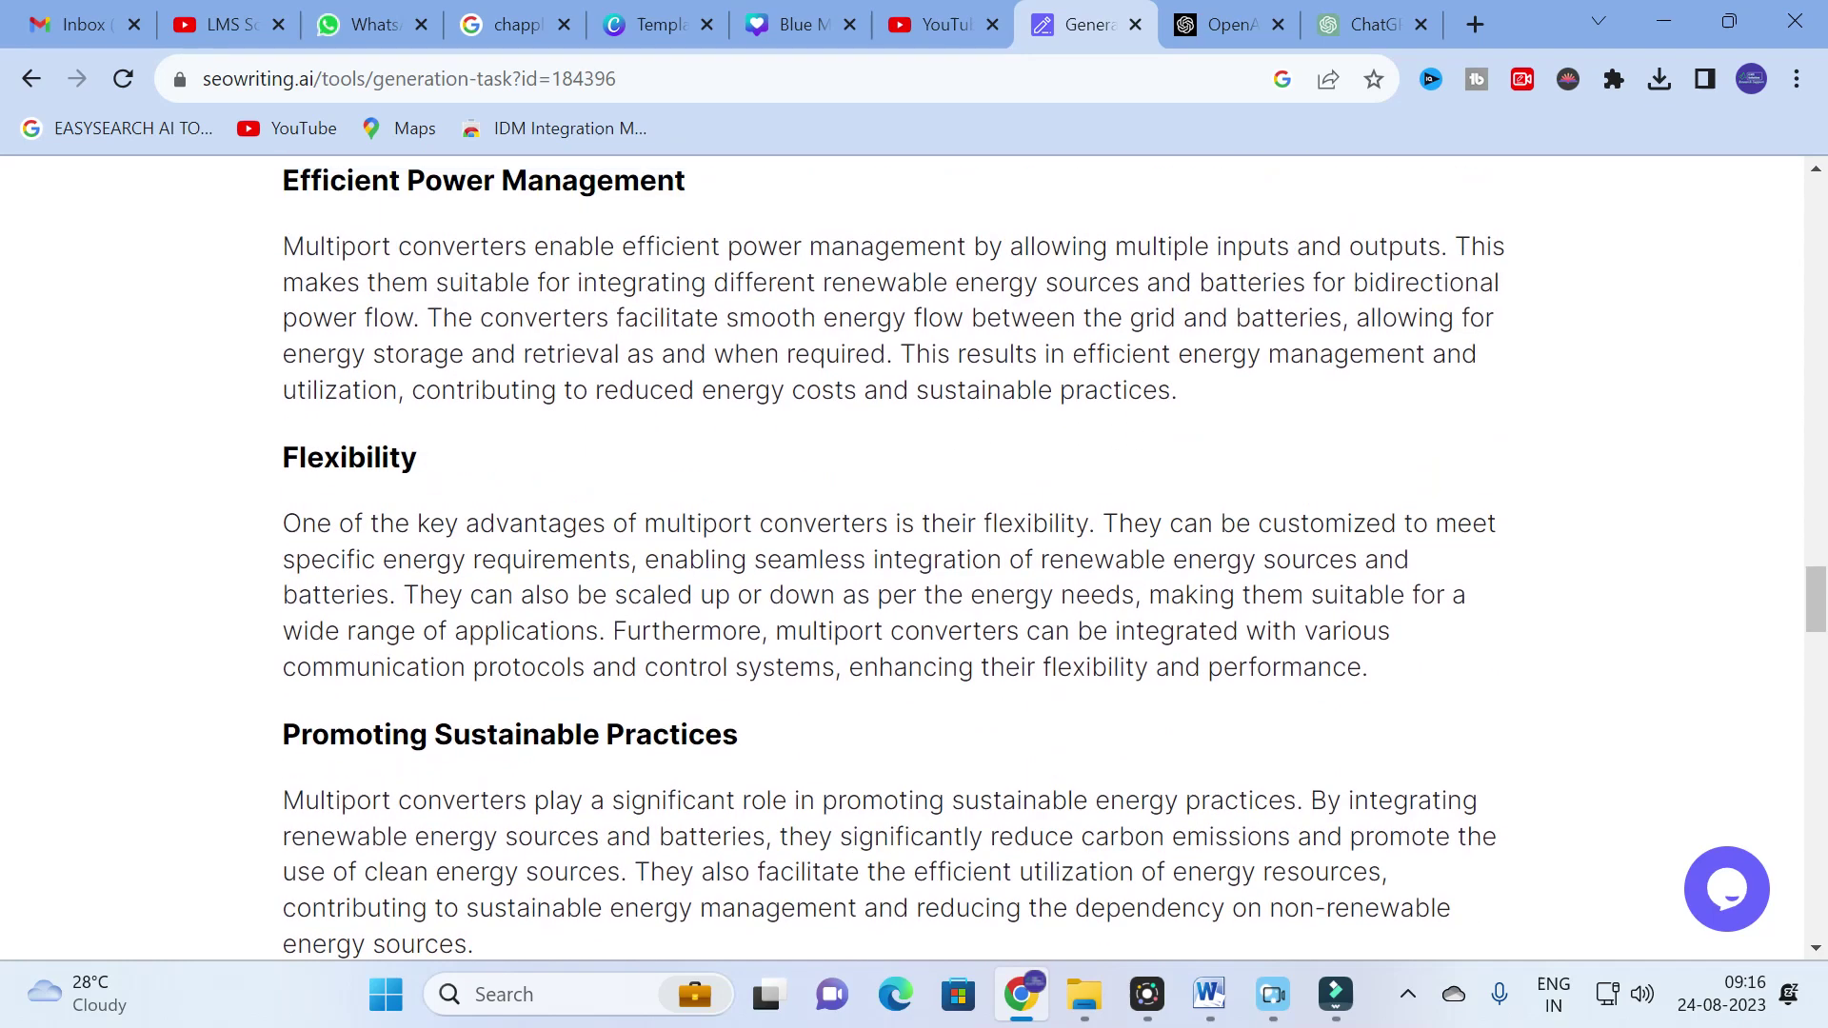
scroll(454, 362, down, 1)
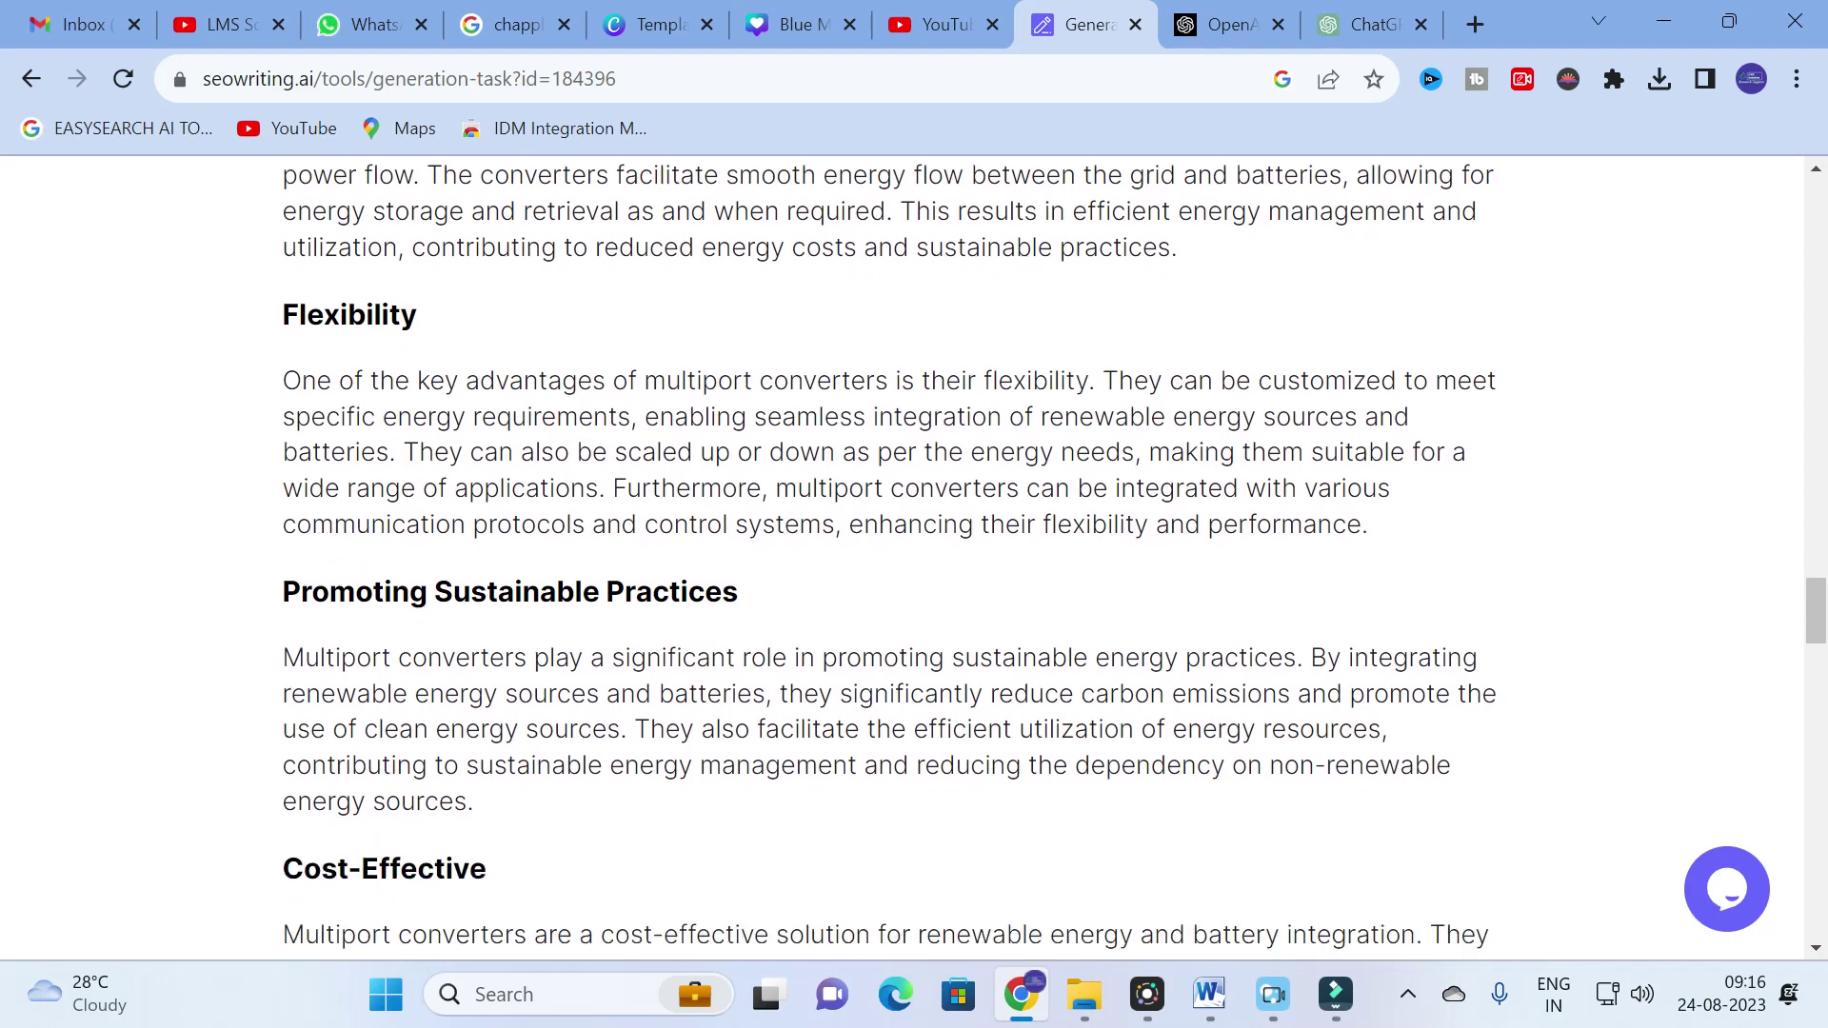
Read the article's Flexibility, Promoting Sustainable Practices and Cost-Effective sections and its three case studies.
scroll(643, 581, down, 2)
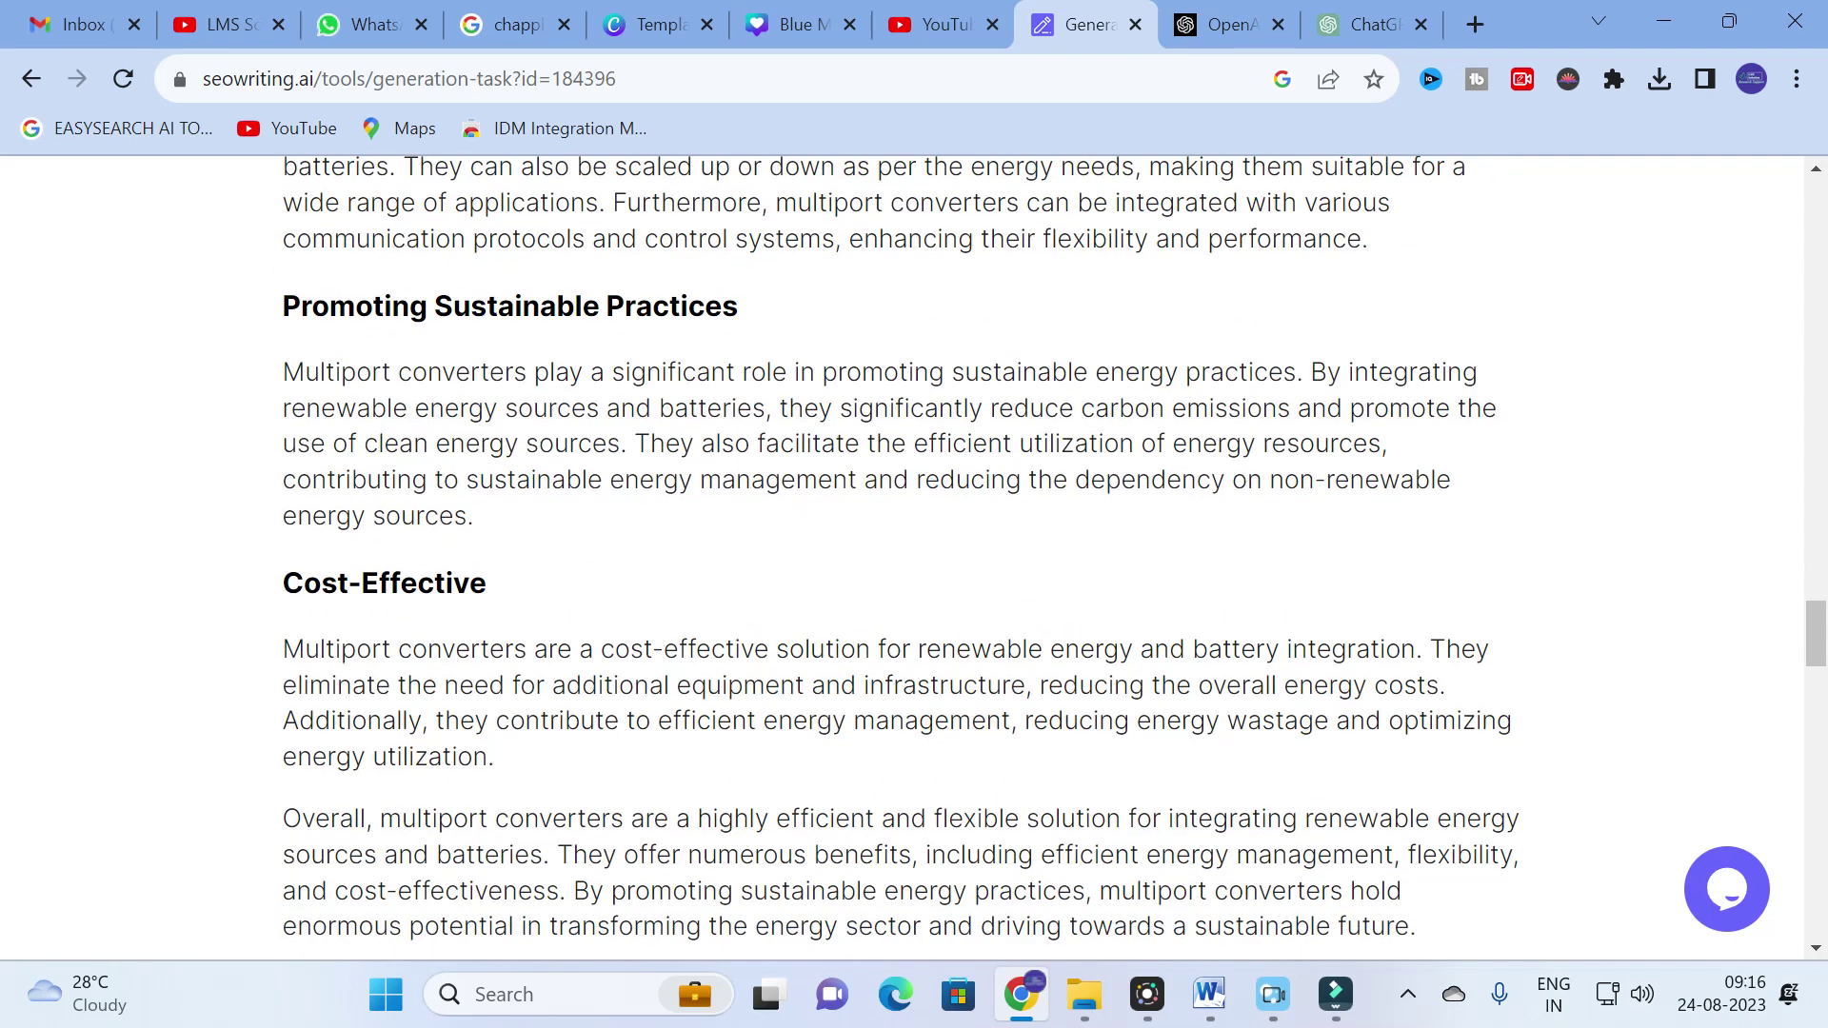
scroll(914, 557, down, 3)
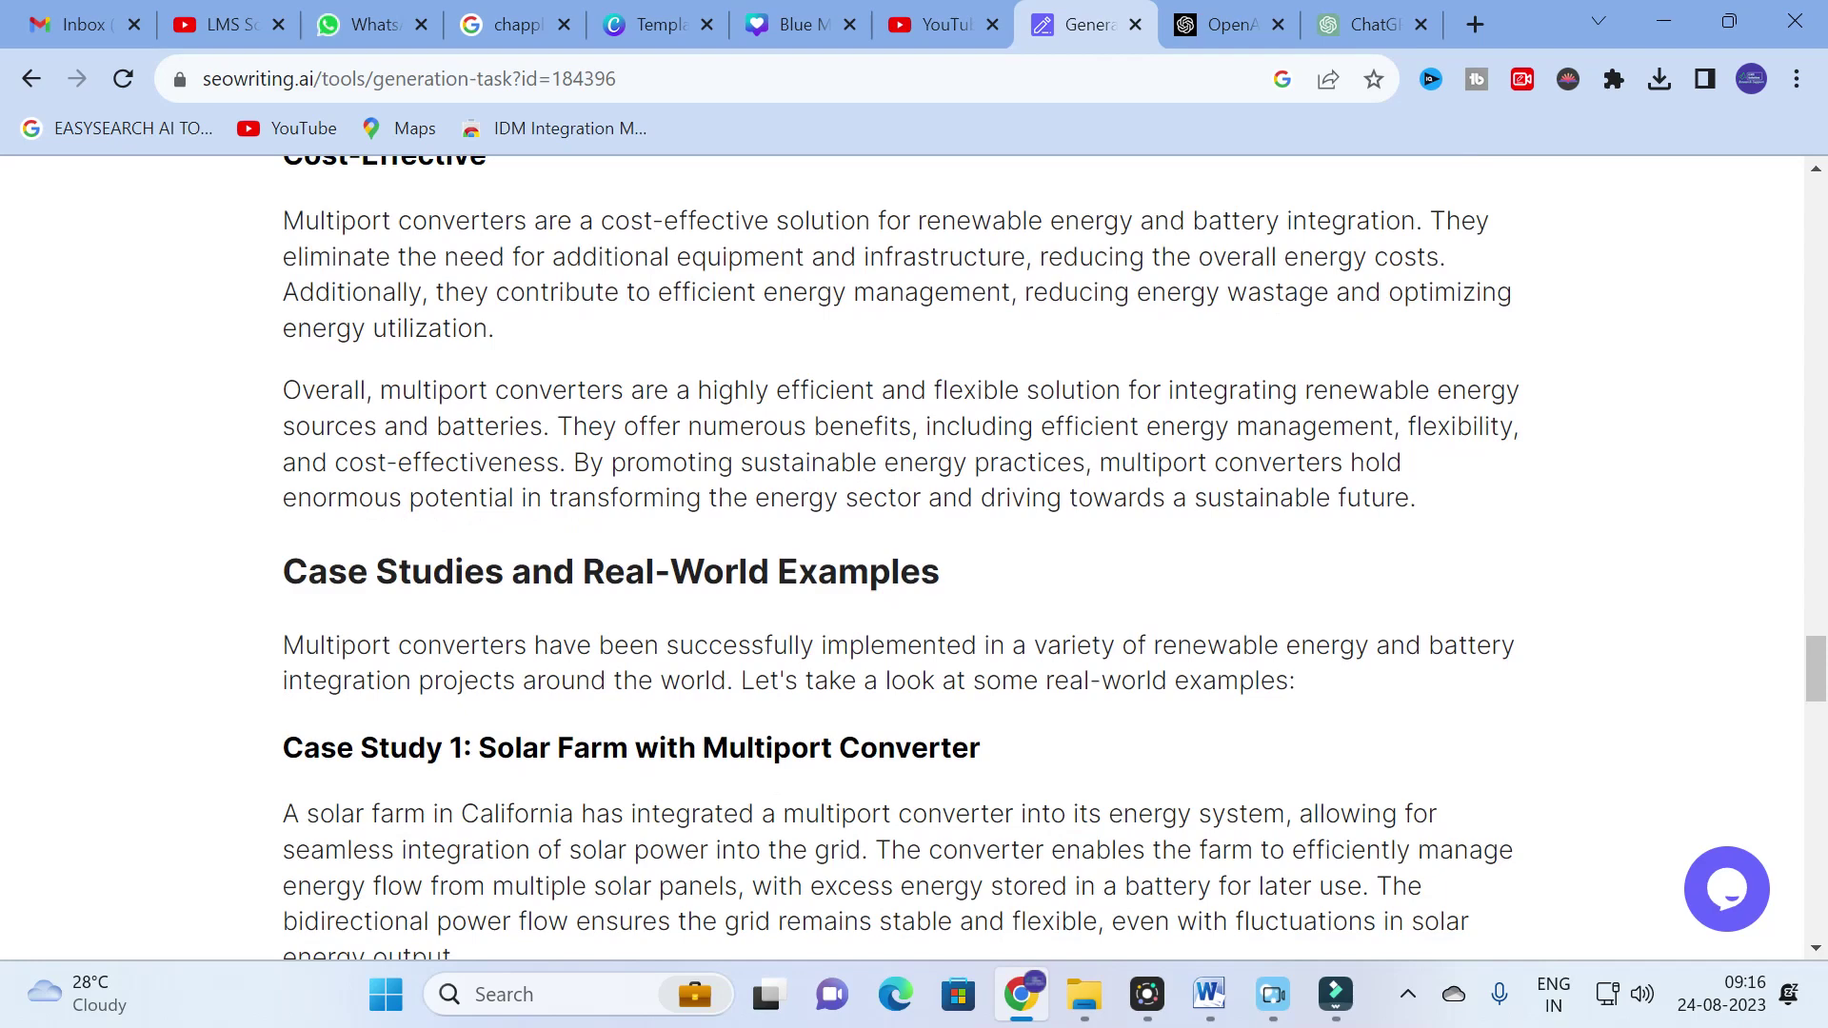
scroll(914, 557, down, 2)
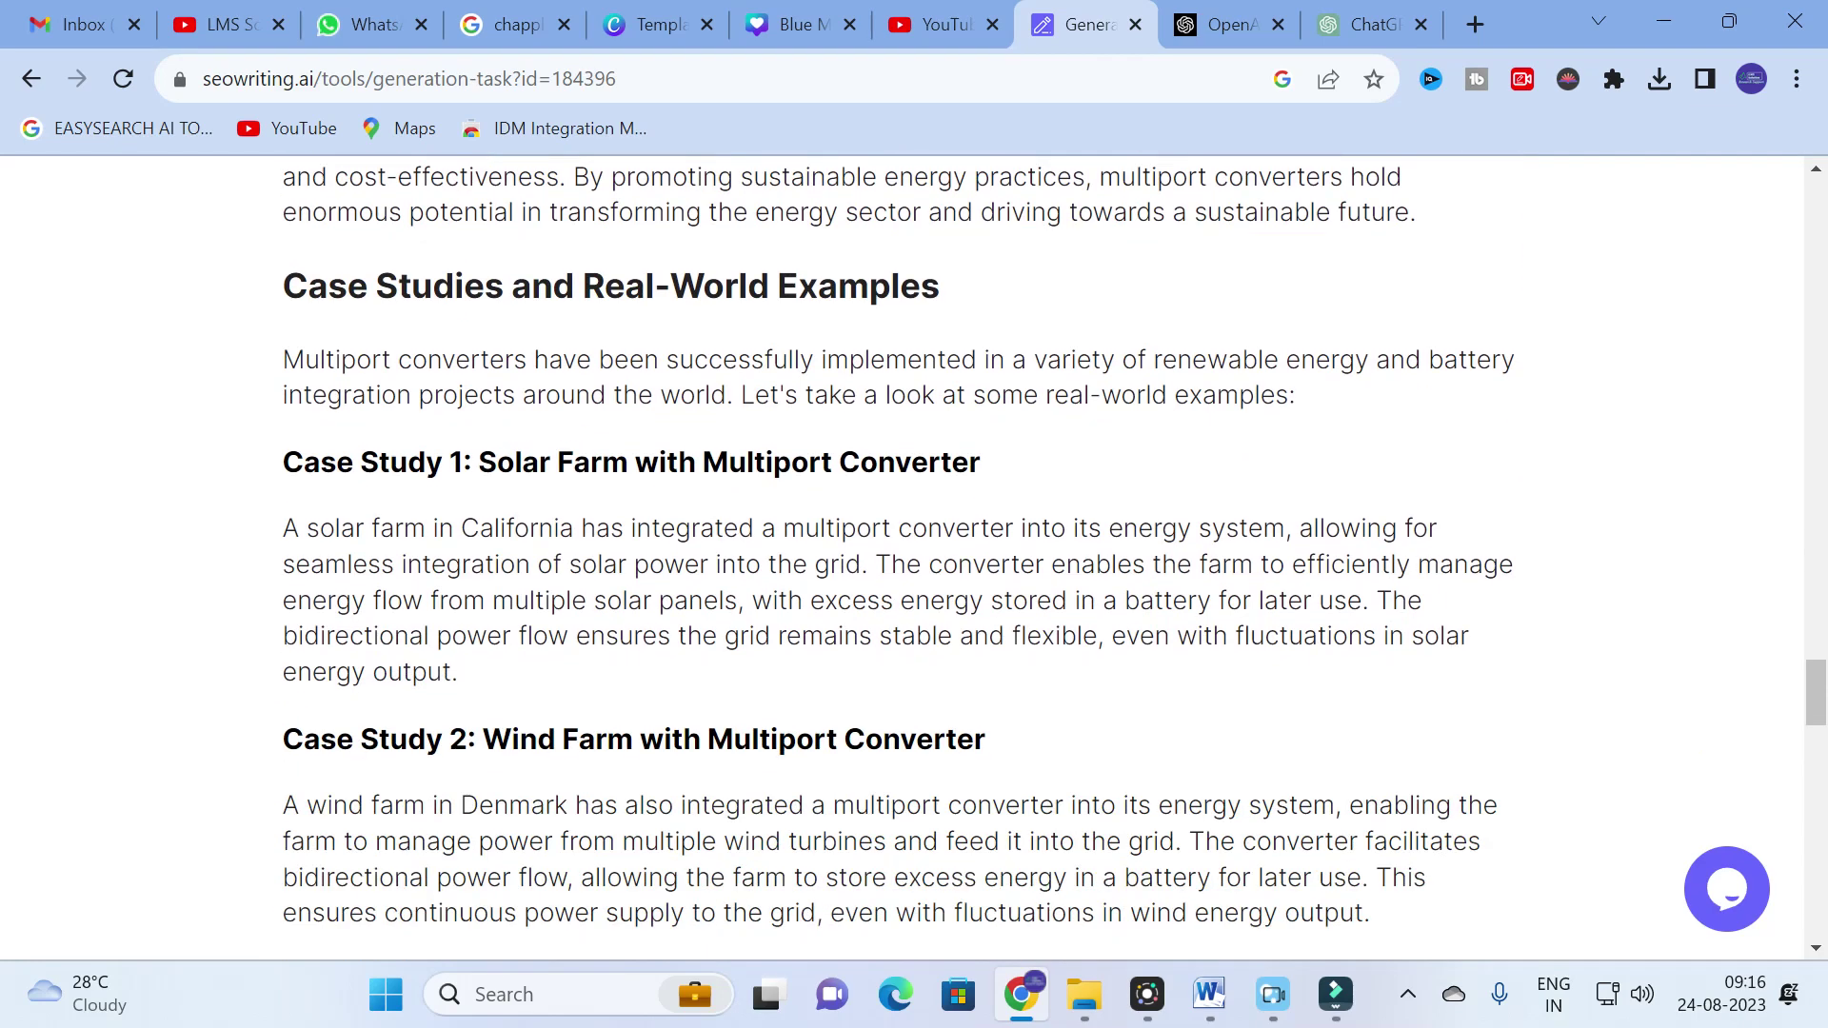
scroll(637, 523, down, 4)
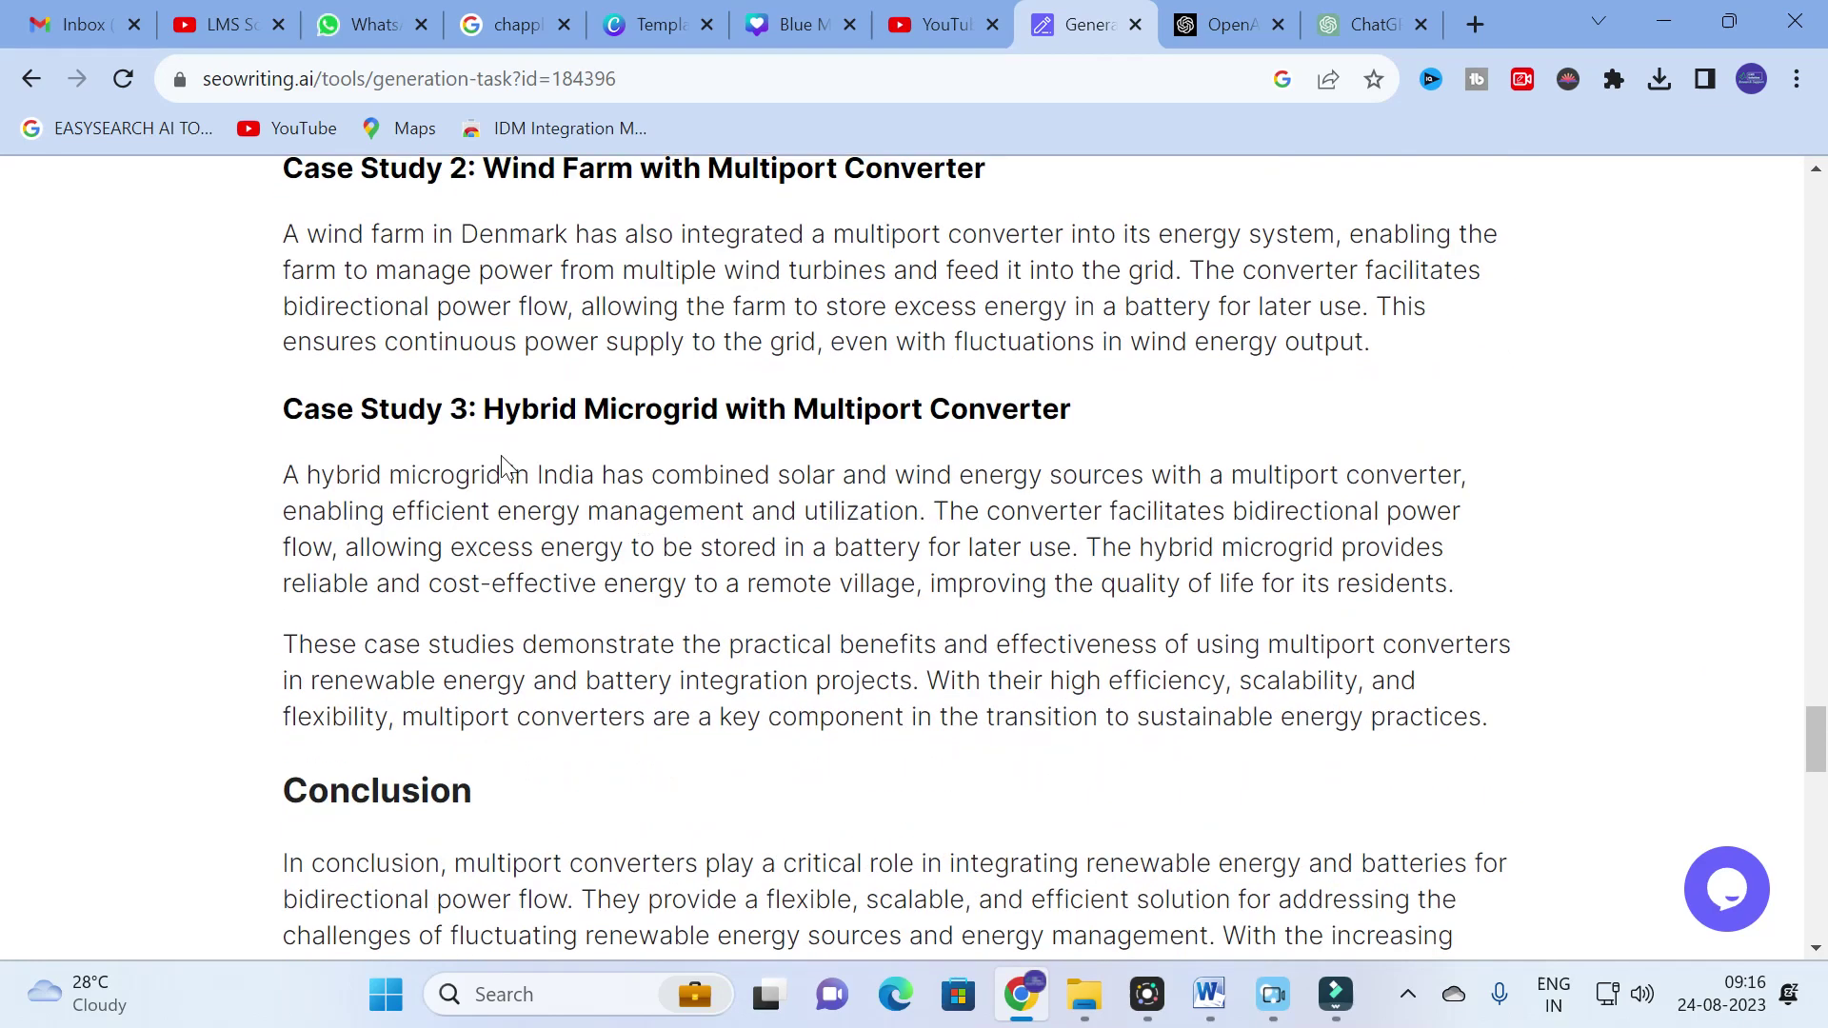
scroll(790, 444, down, 6)
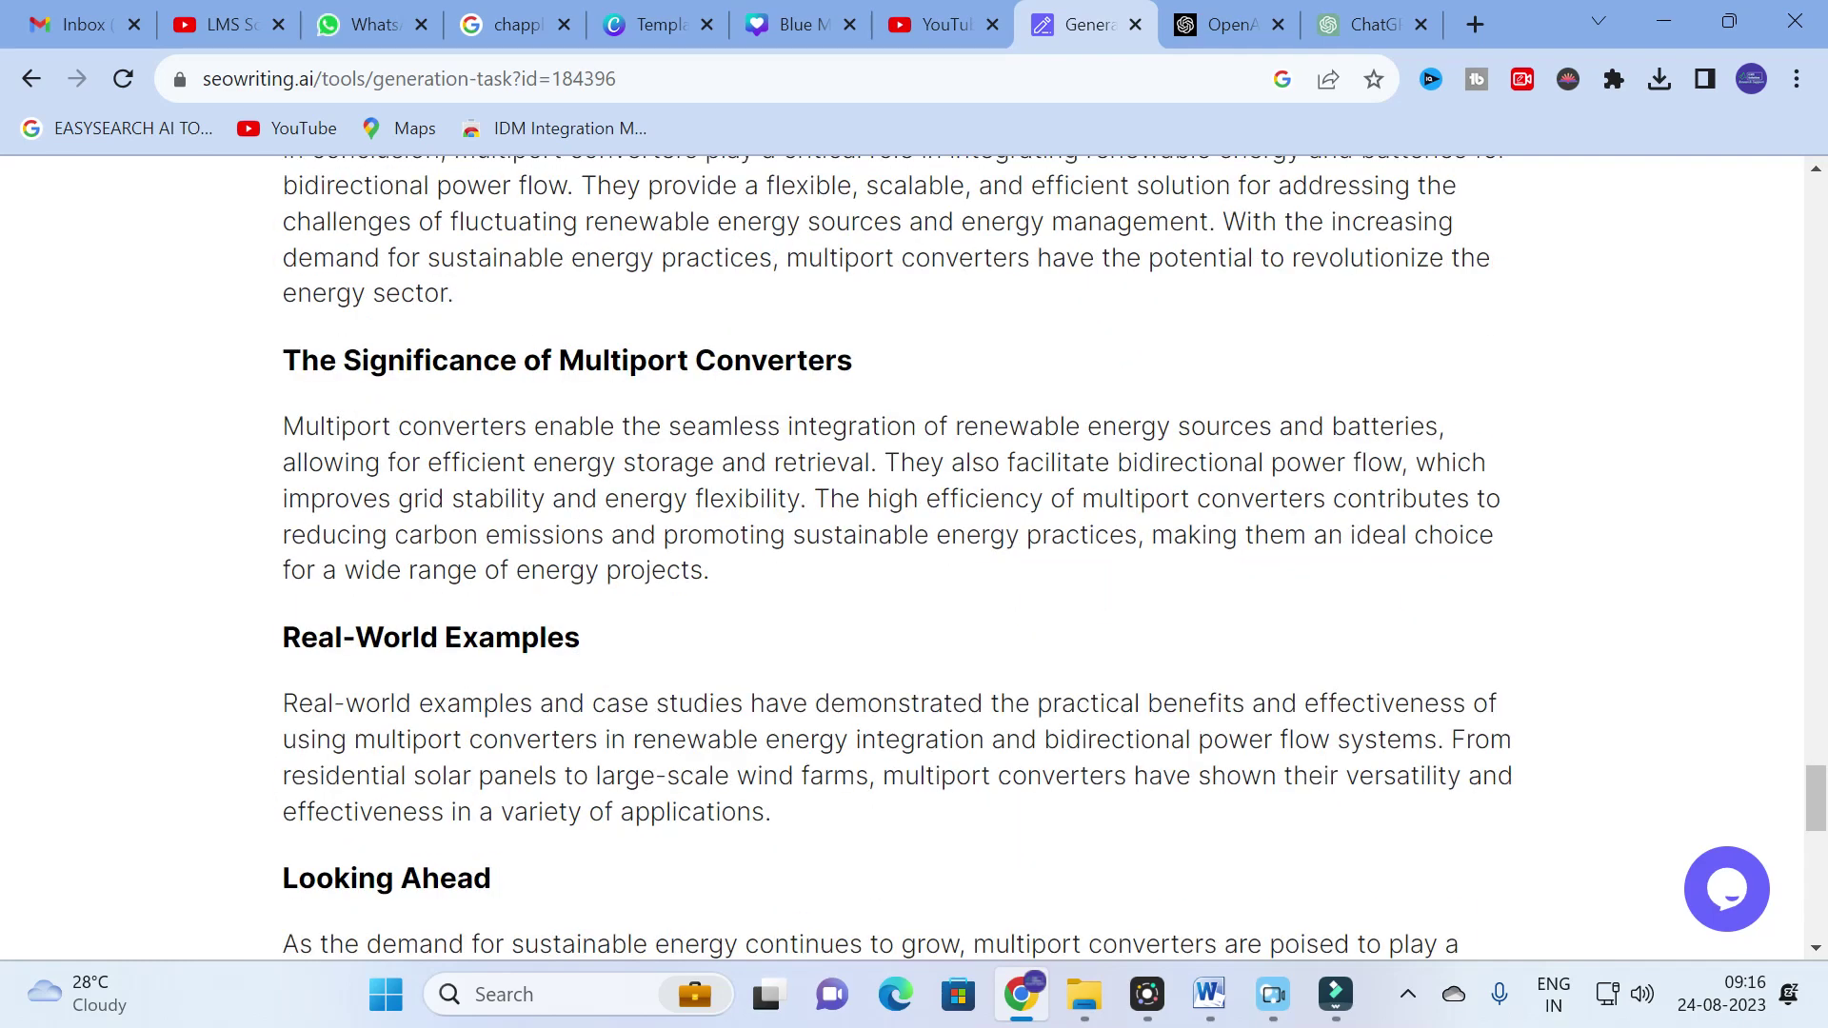
Read the article's concluding subsections and FAQ, and return to the beginning of the article.
scroll(900, 557, down, 3)
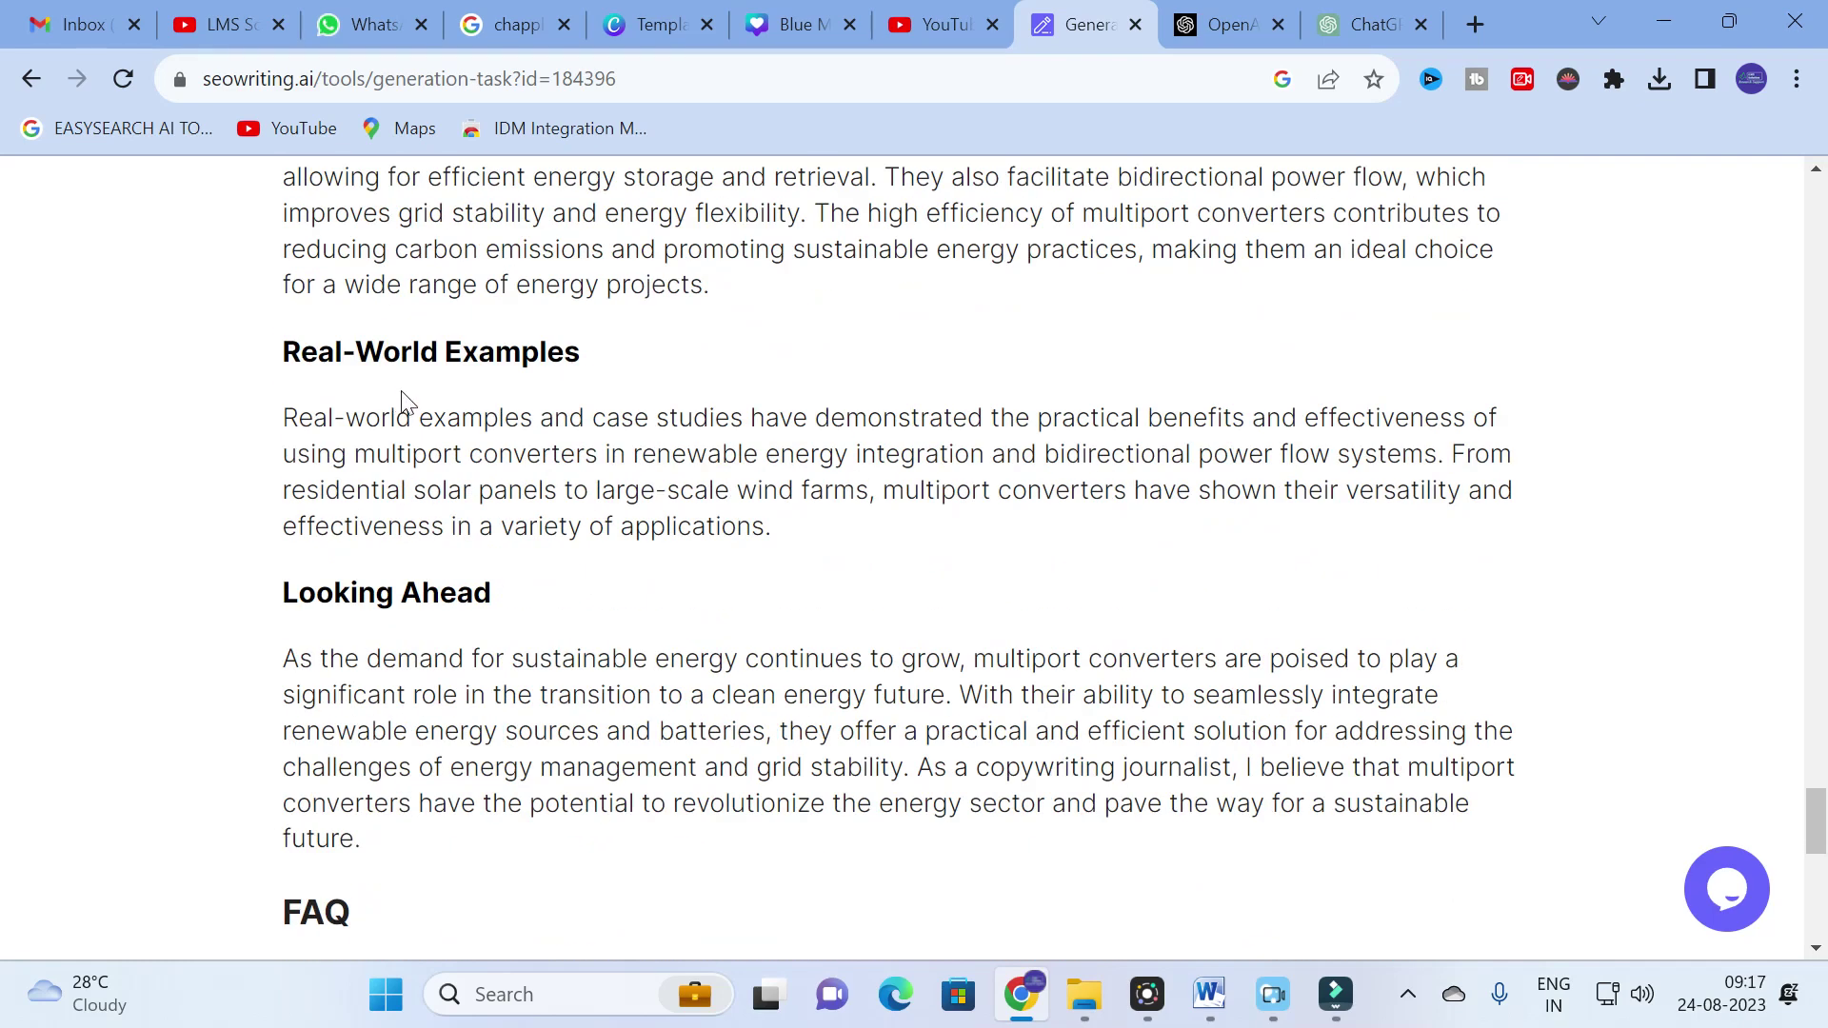
scroll(410, 400, down, 7)
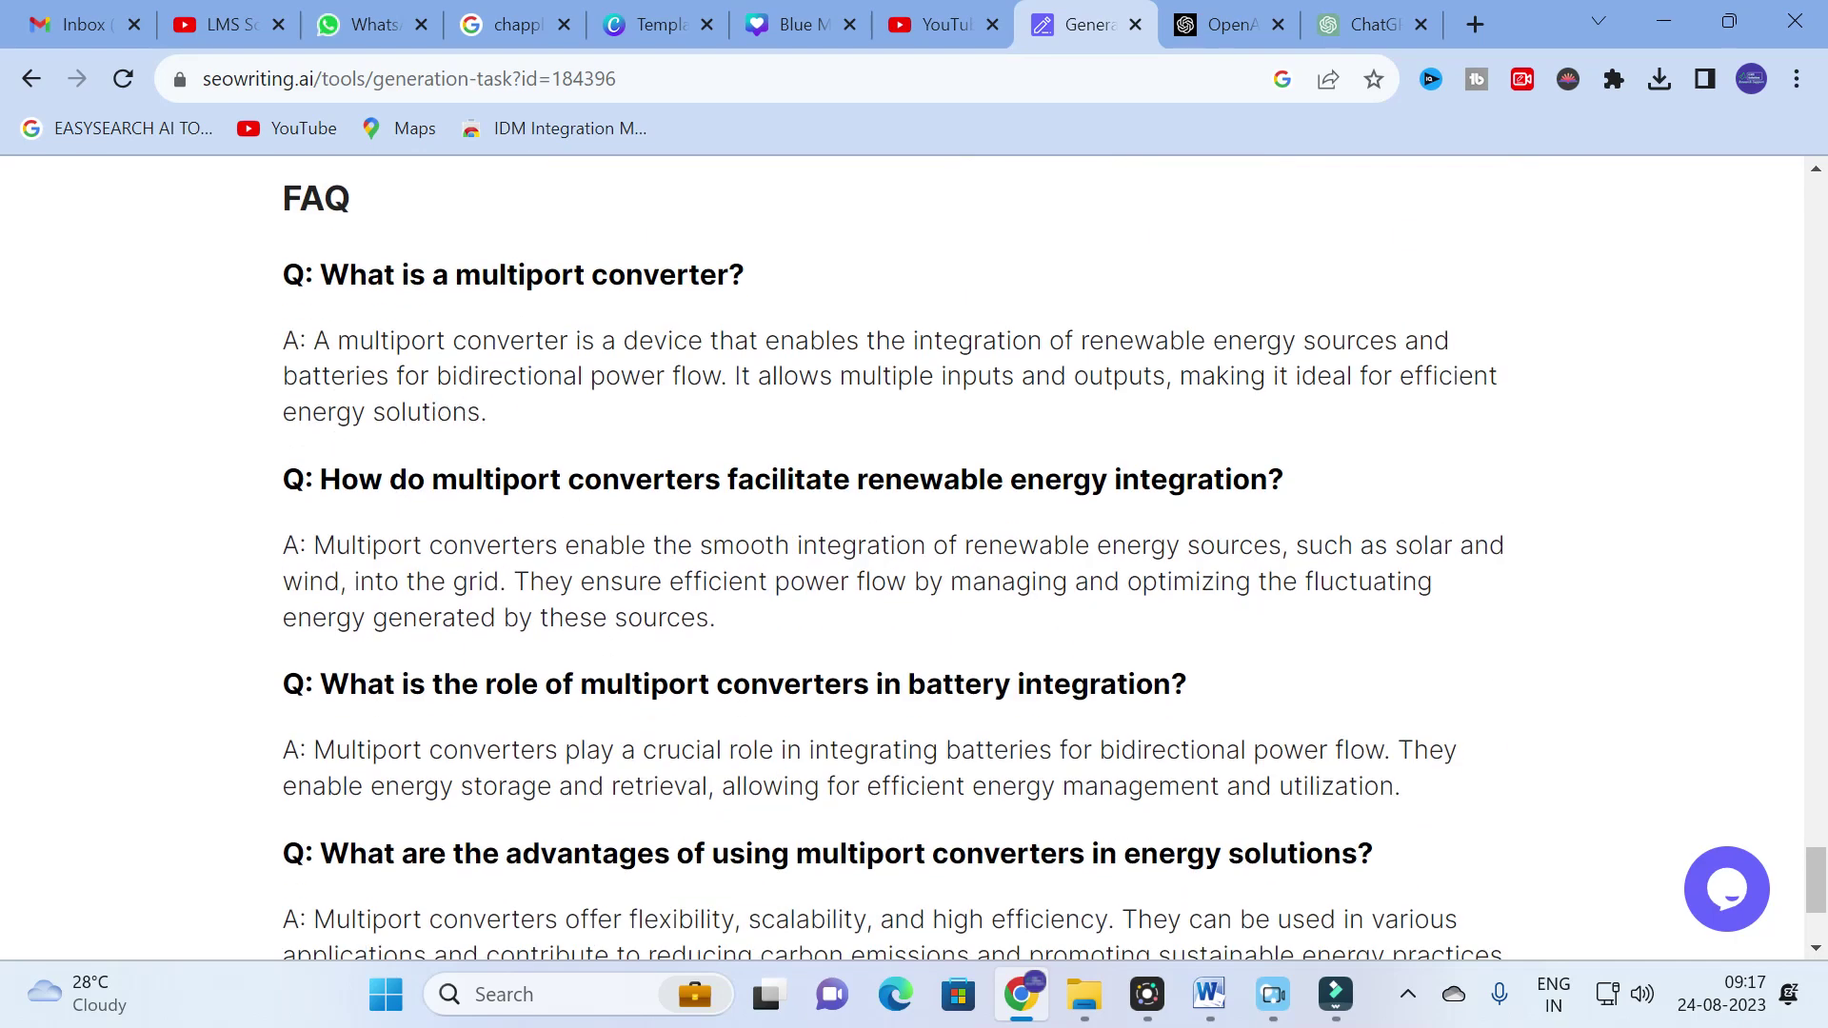
scroll(827, 334, down, 1)
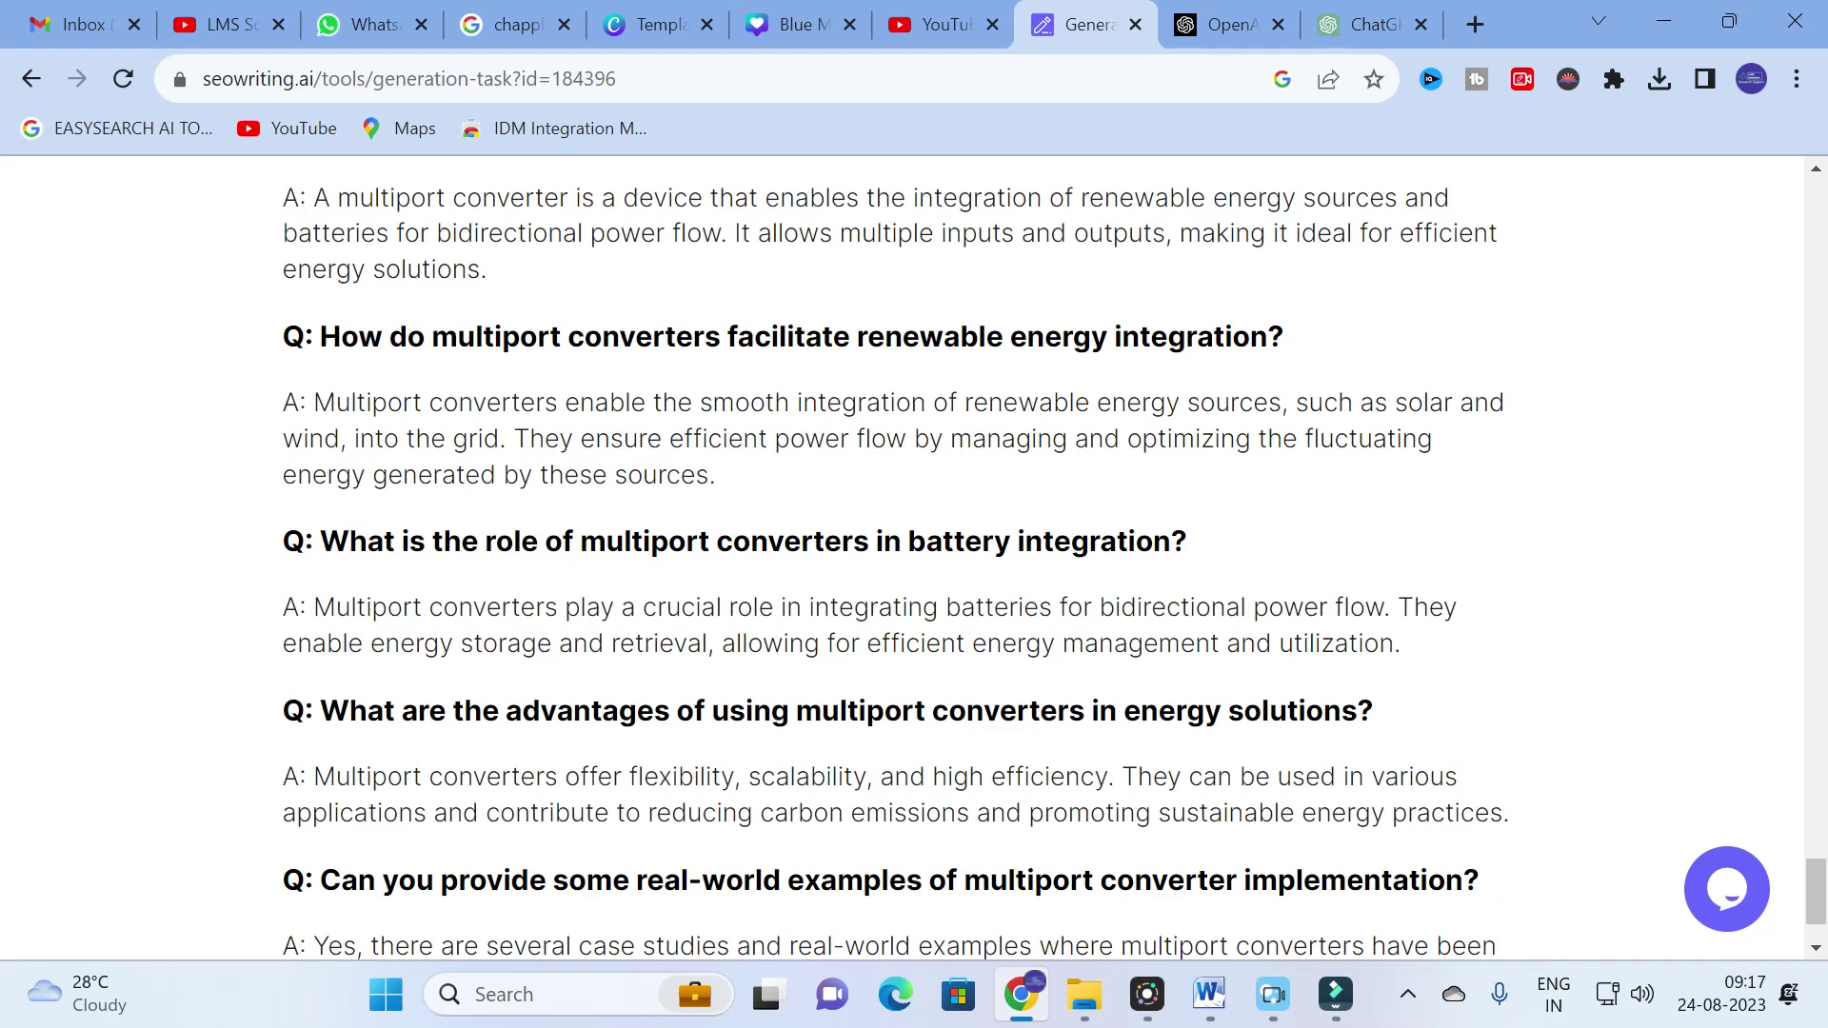
scroll(1186, 372, down, 1)
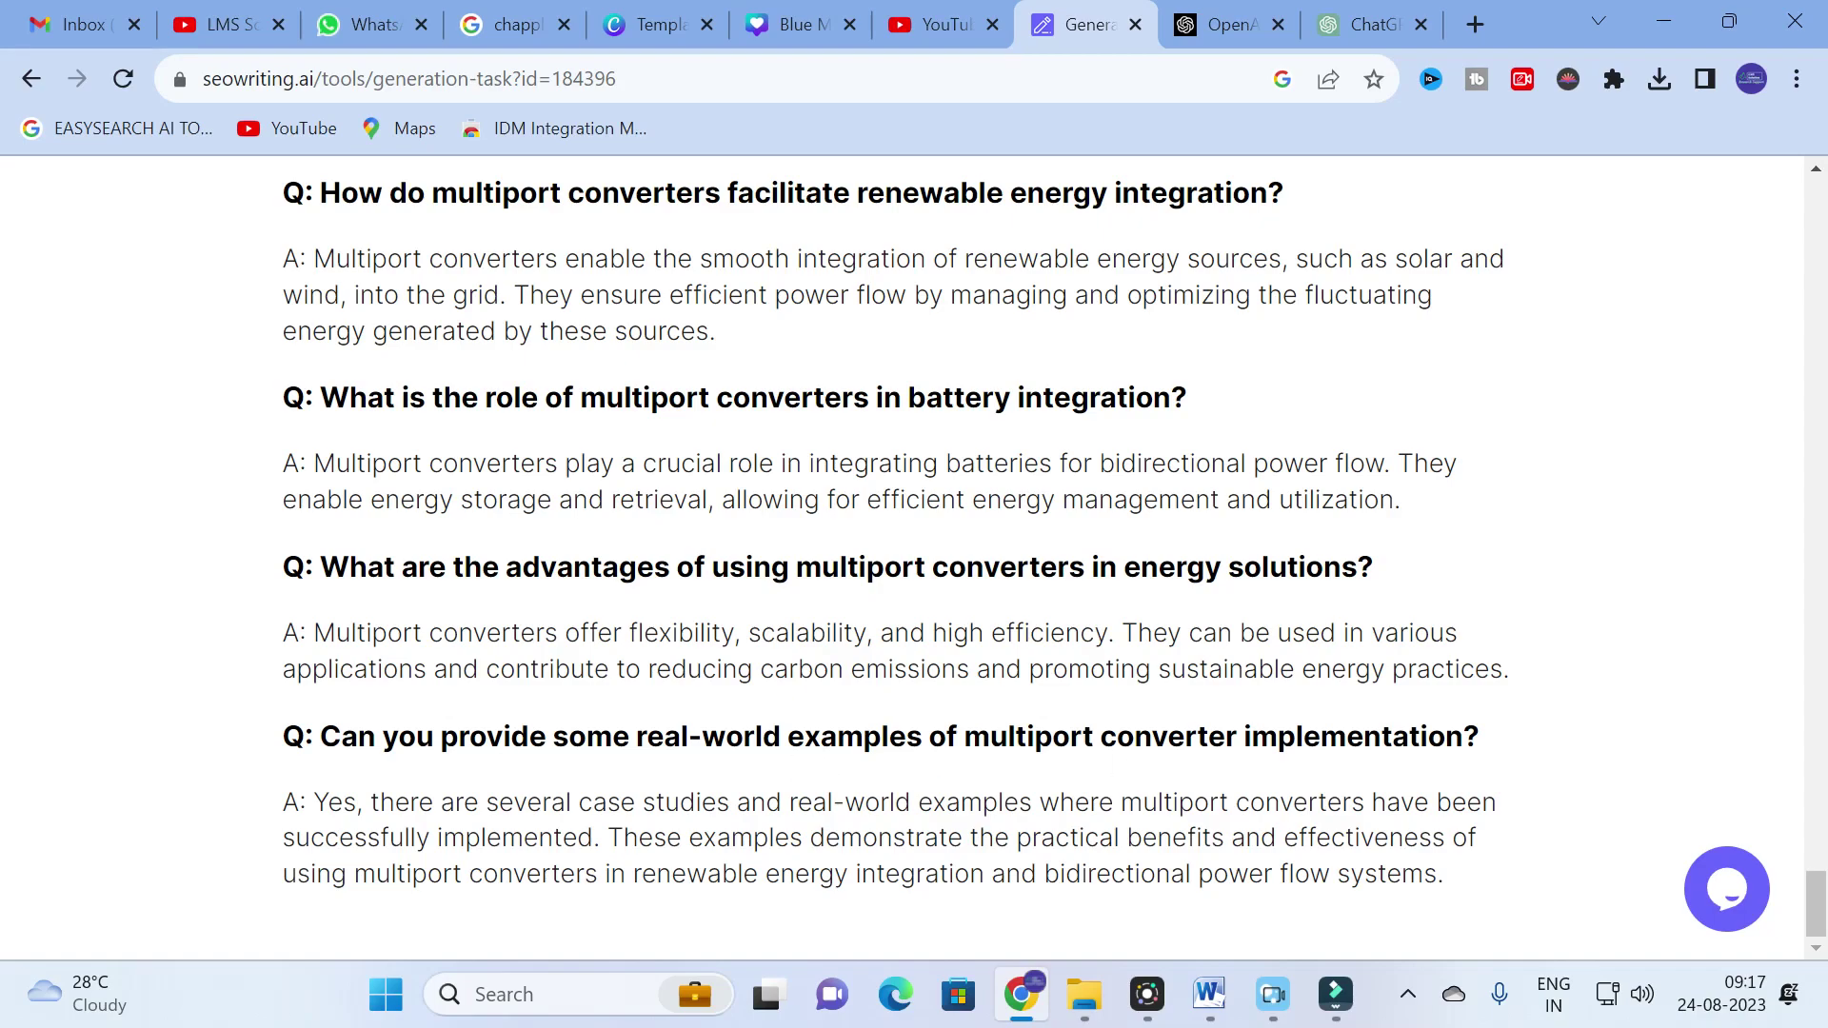
scroll(386, 721, up, 20)
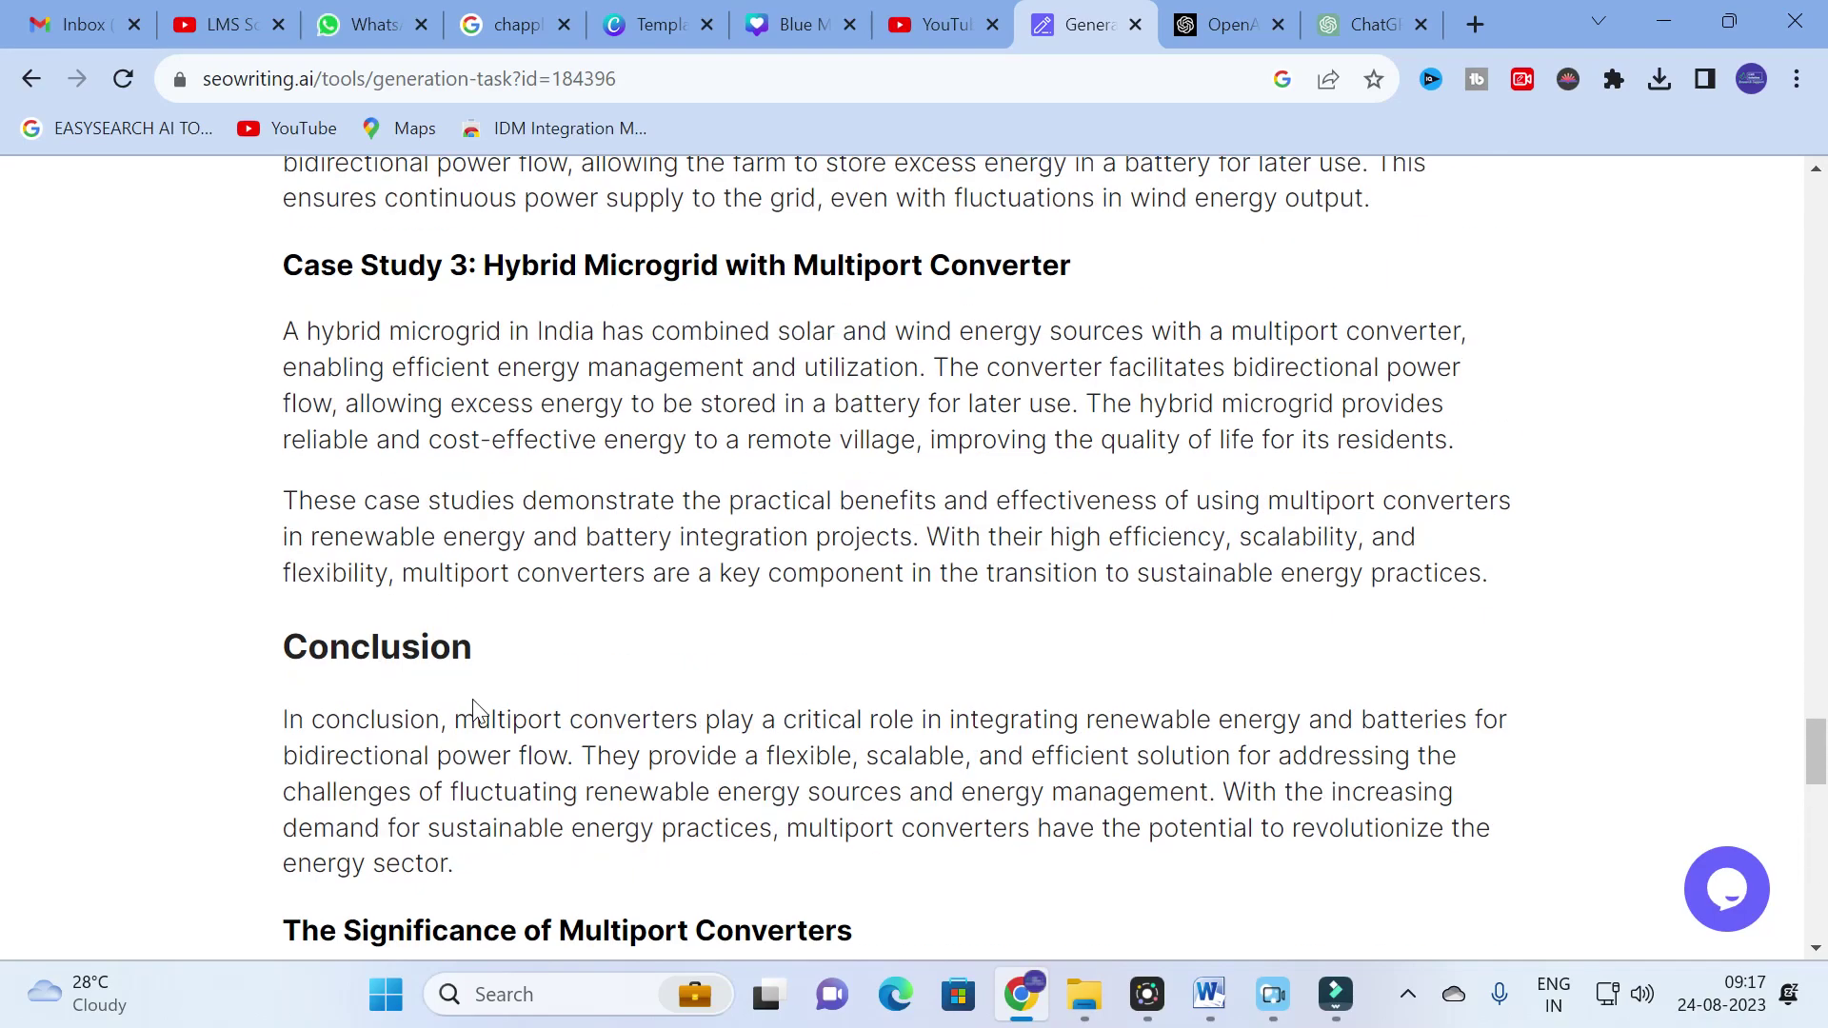
scroll(437, 672, up, 15)
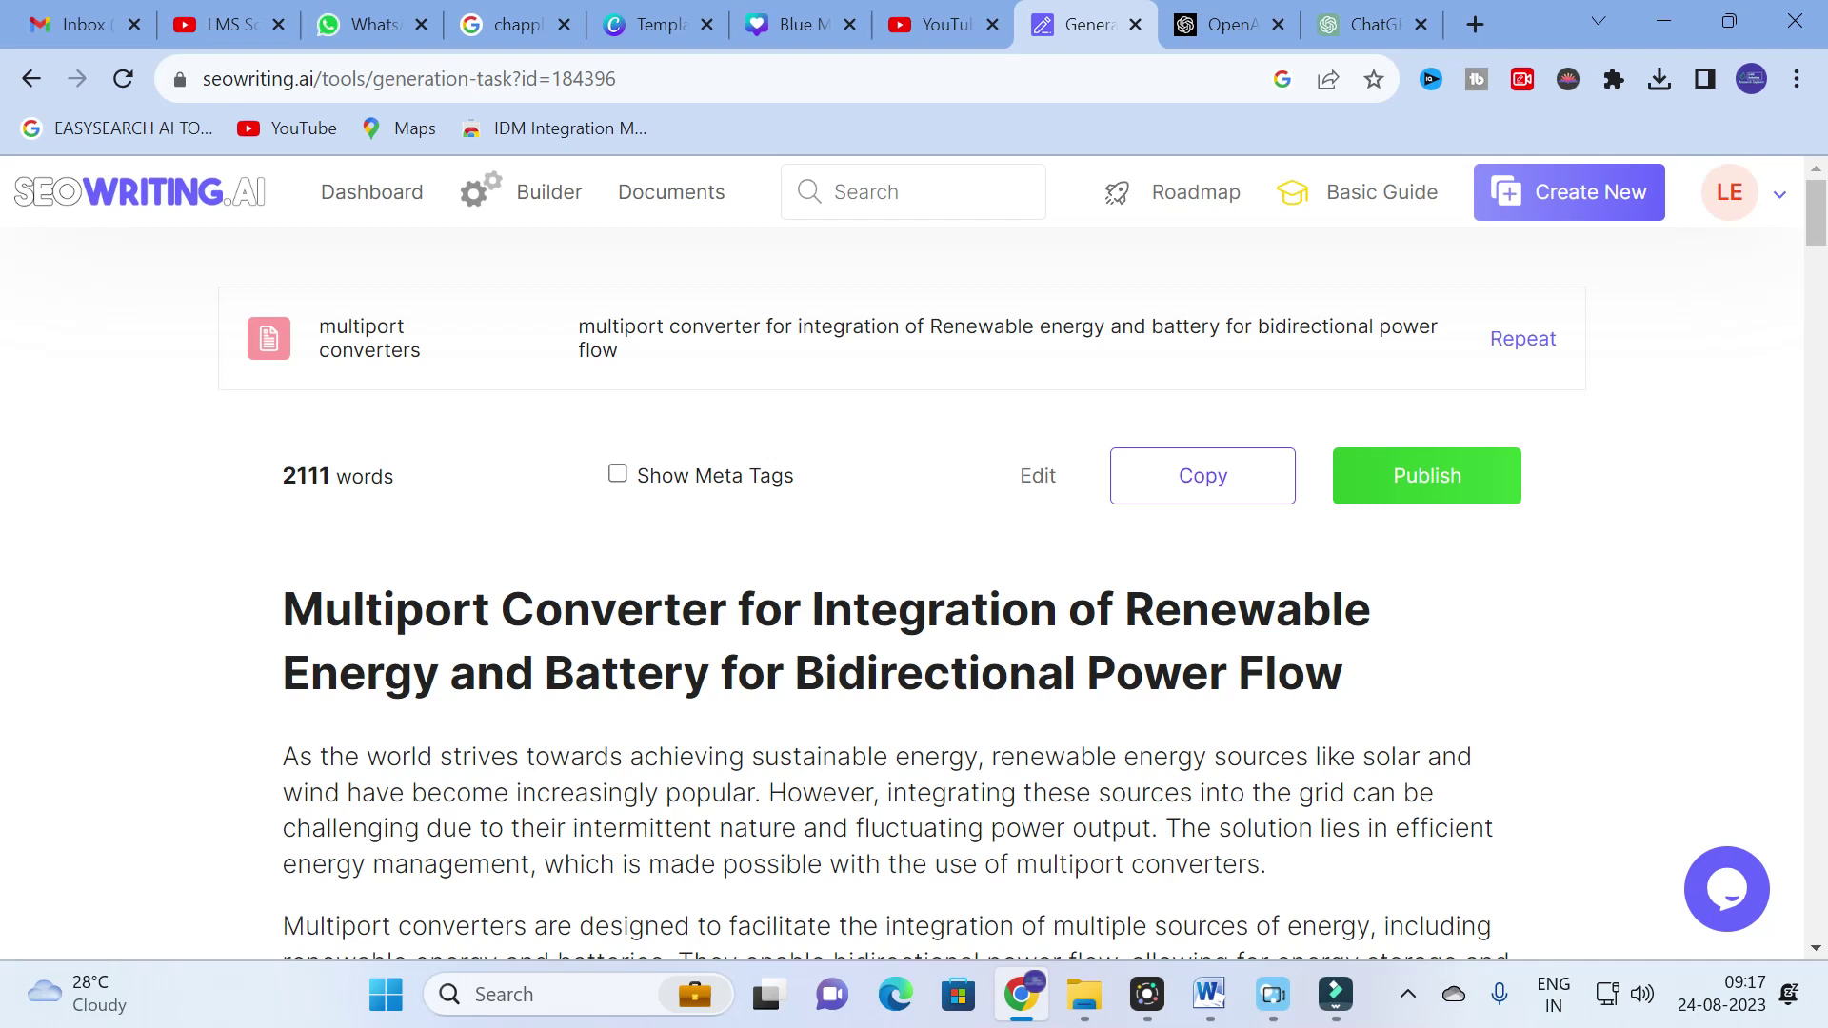
Go back to the dashboard, open the Bulk Article Generation tool and examine its keyword table and Core Settings.
click(34, 78)
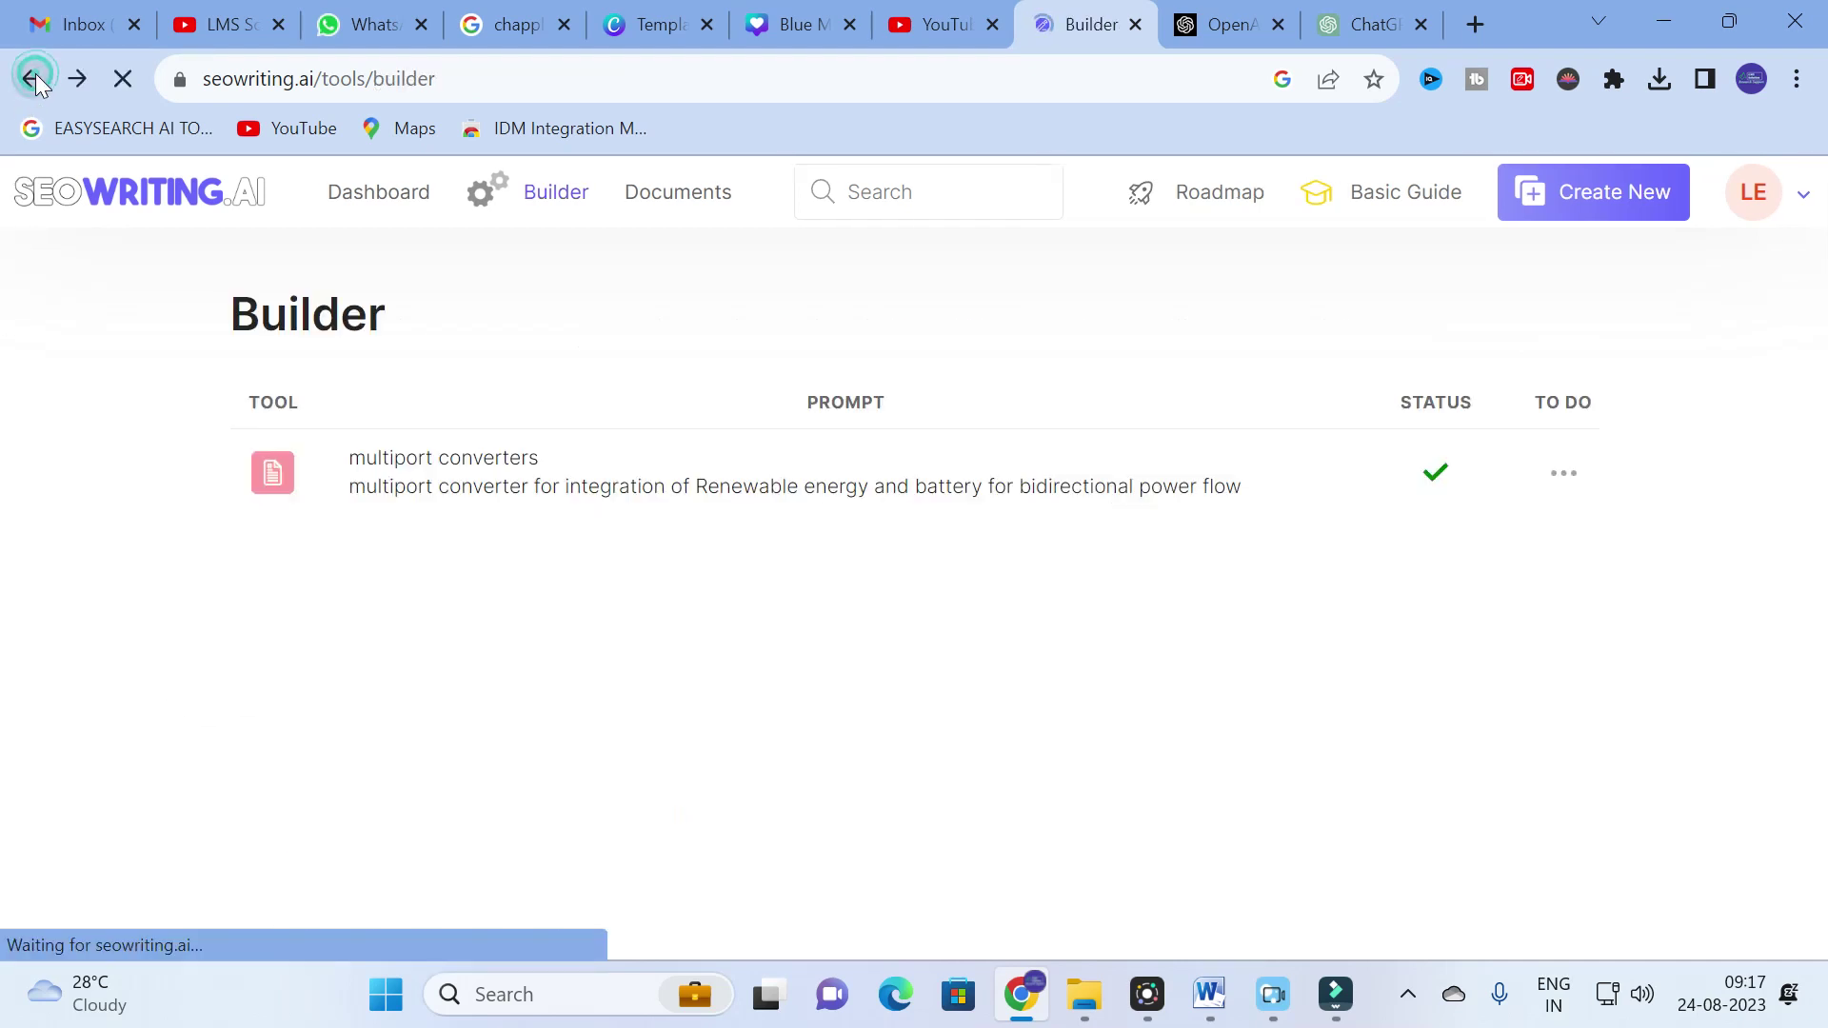
click(34, 78)
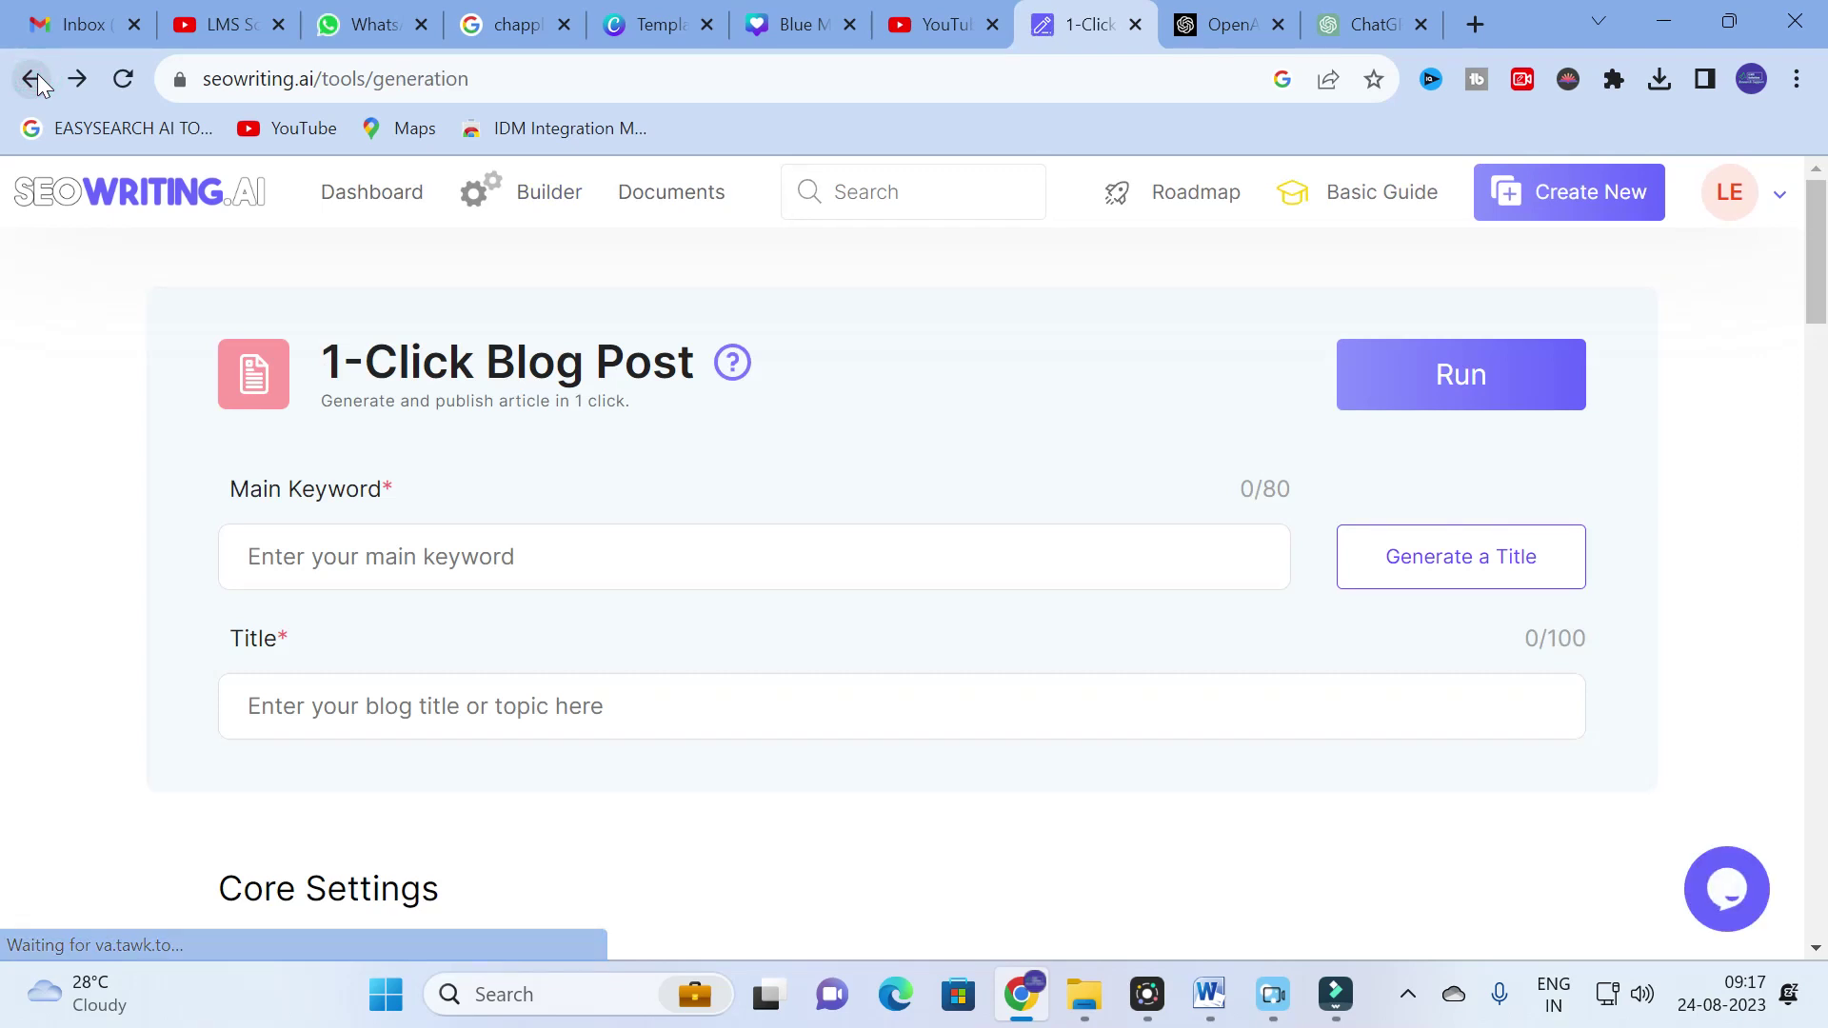
click(35, 78)
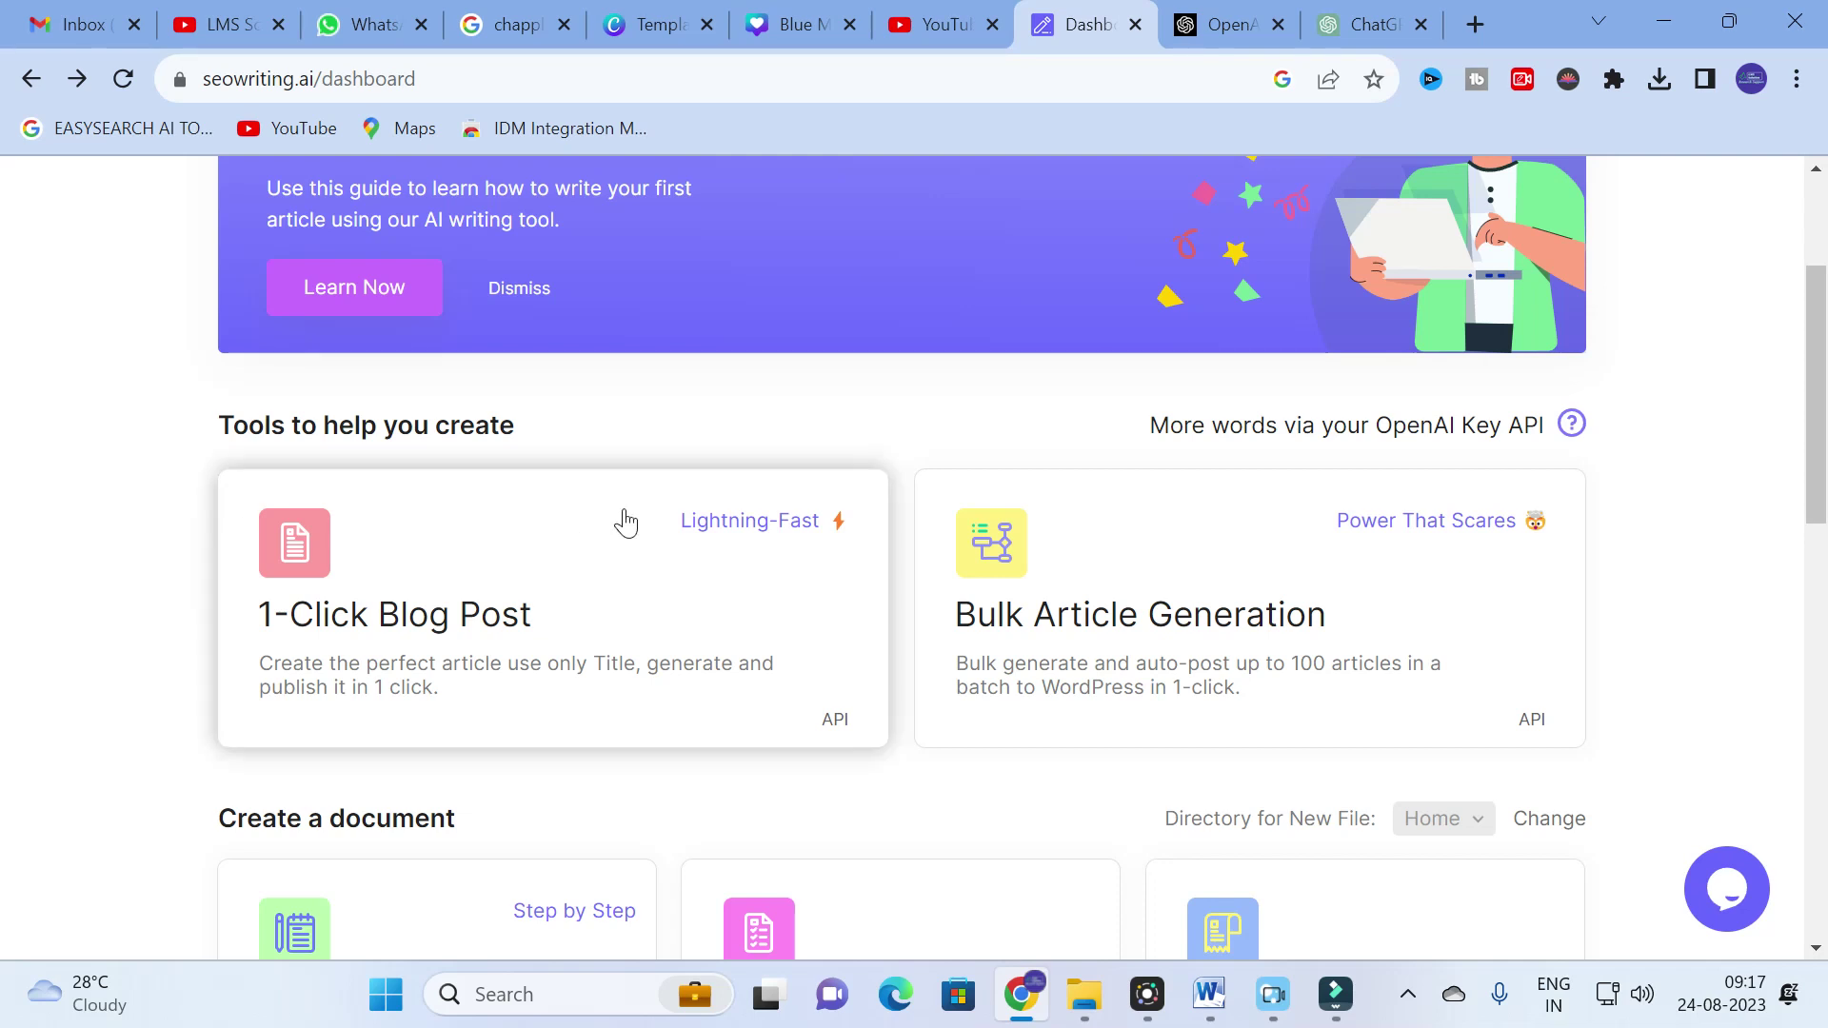
click(1123, 617)
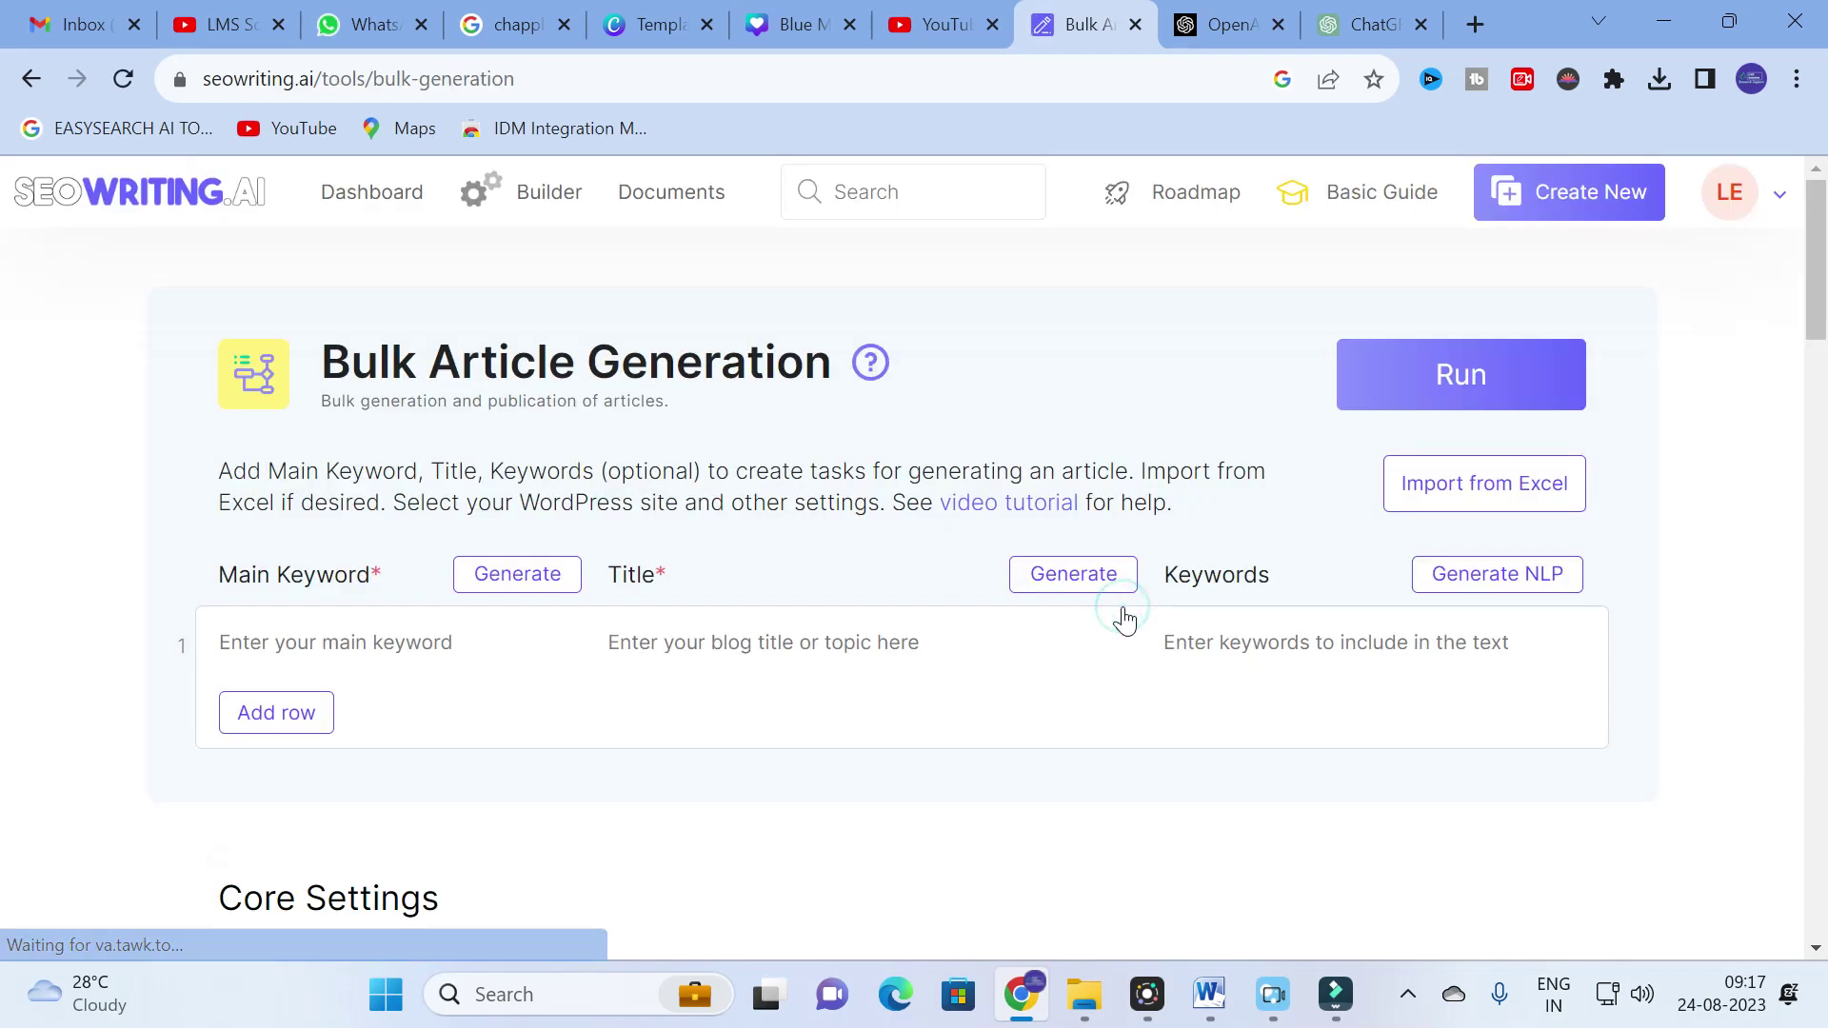
scroll(116, 539, down, 2)
scroll(116, 539, down, 10)
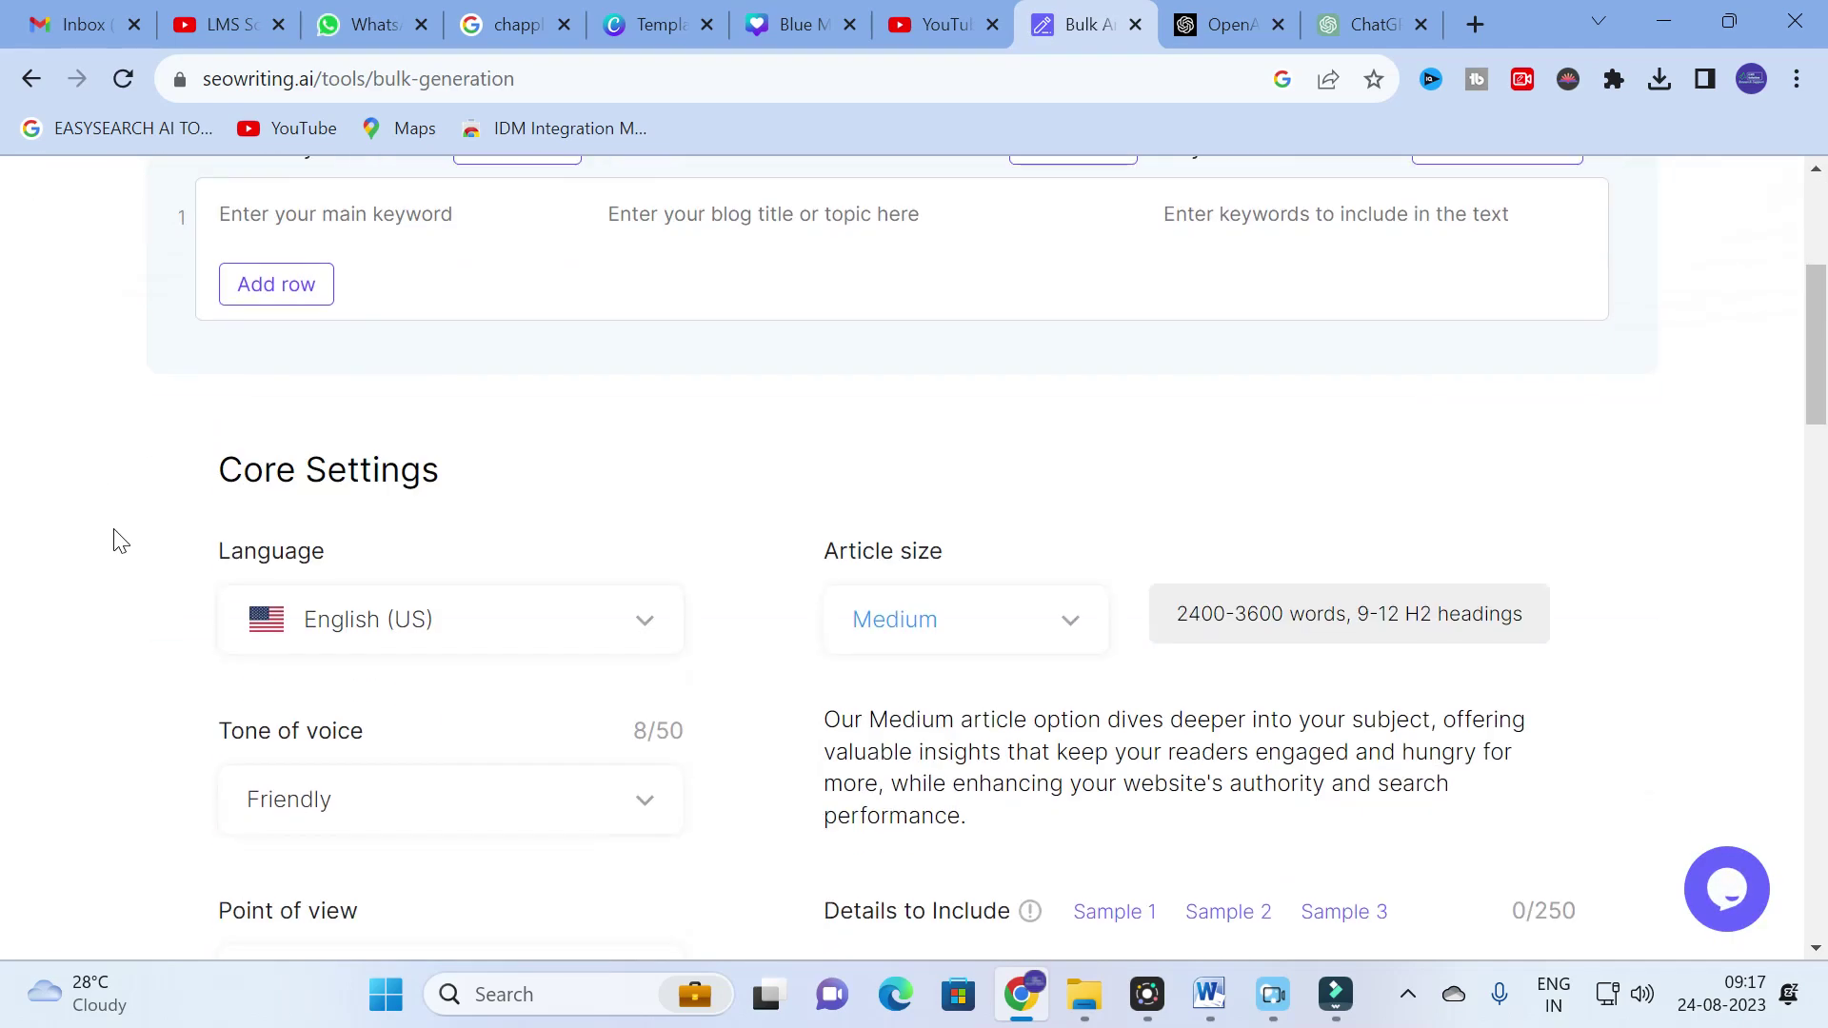
scroll(116, 539, up, 9)
scroll(119, 541, up, 3)
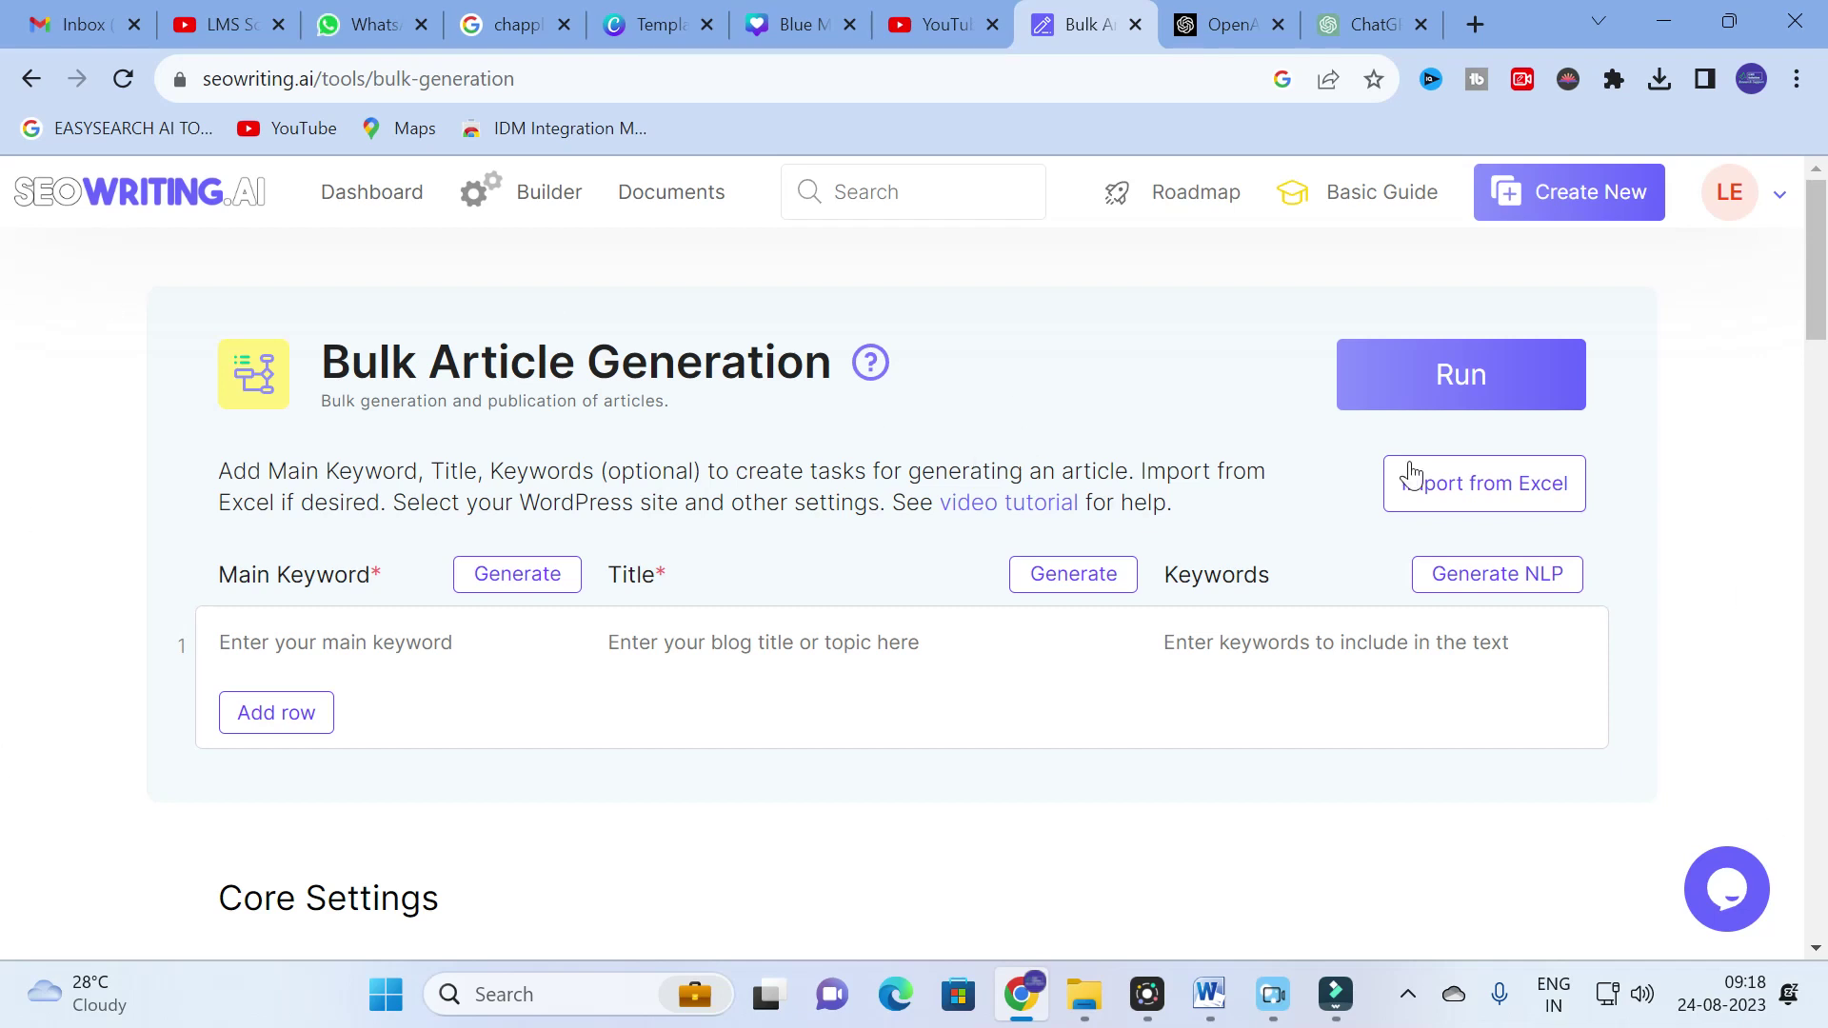
Open the bulk generation video tutorial, skip the ad, sample and pause the video, and return to the Bulk Article Generation page.
click(1008, 506)
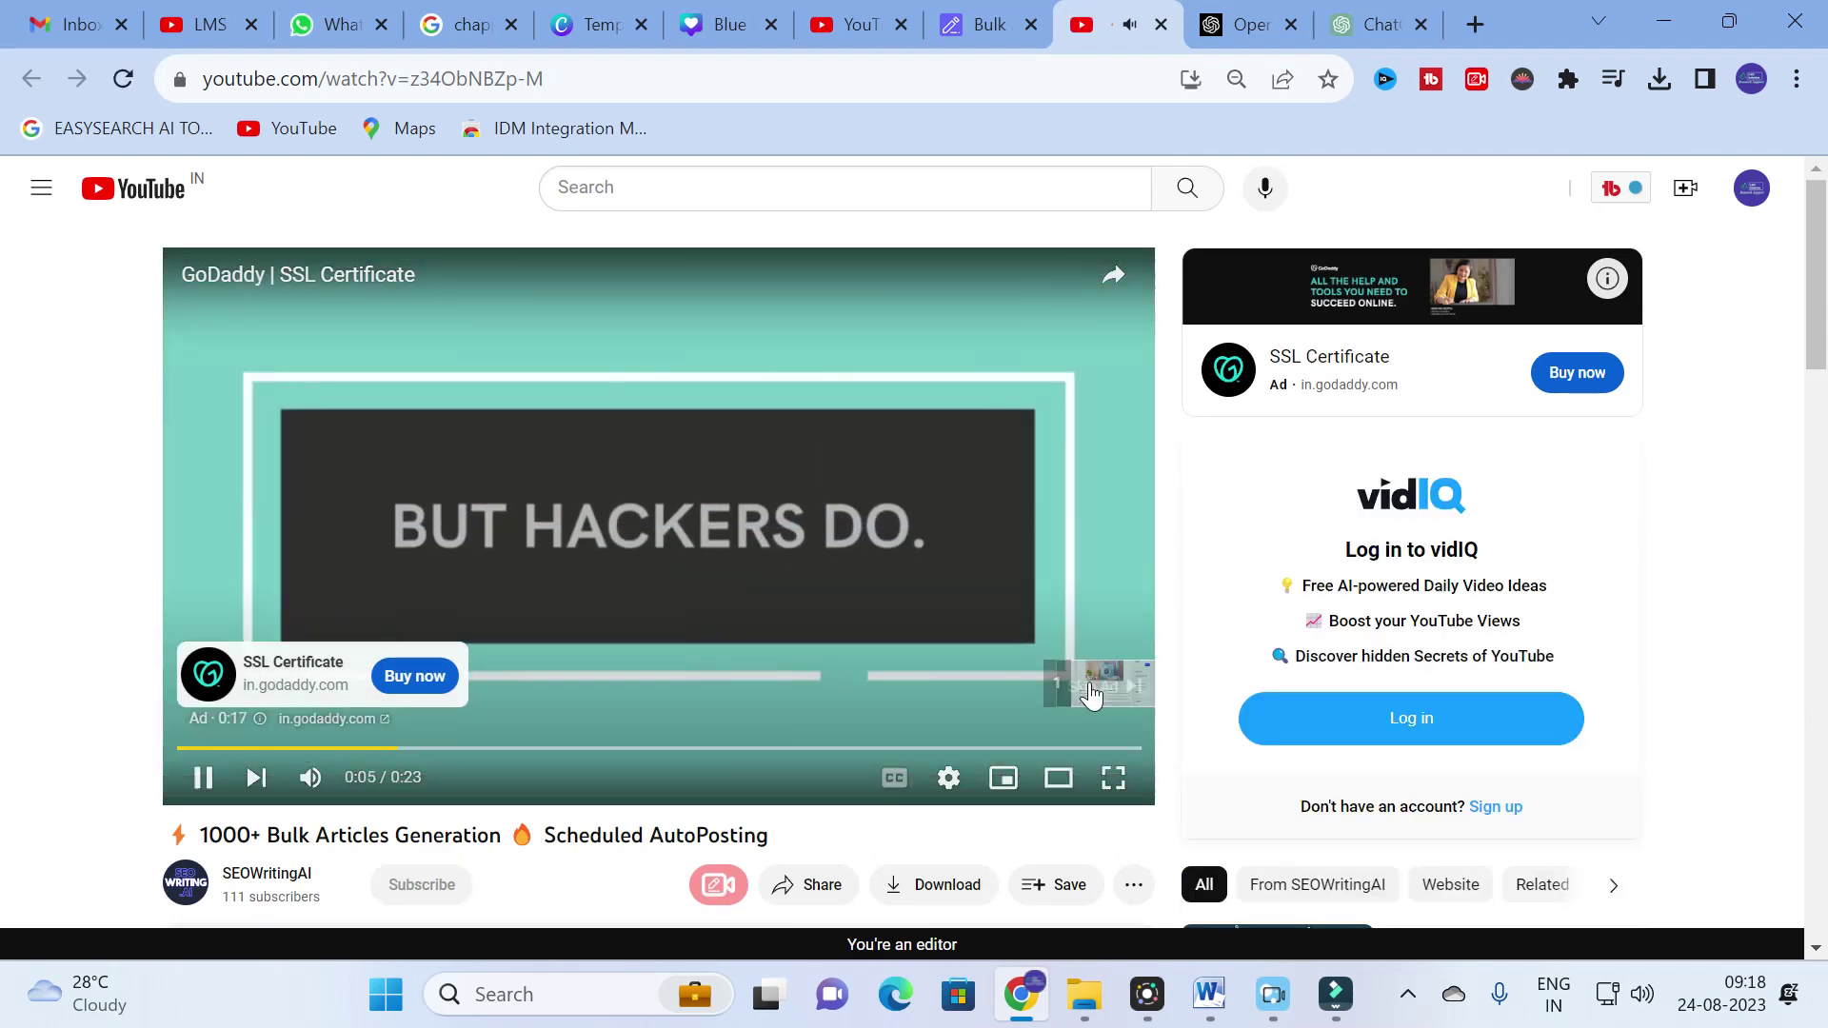
click(1089, 687)
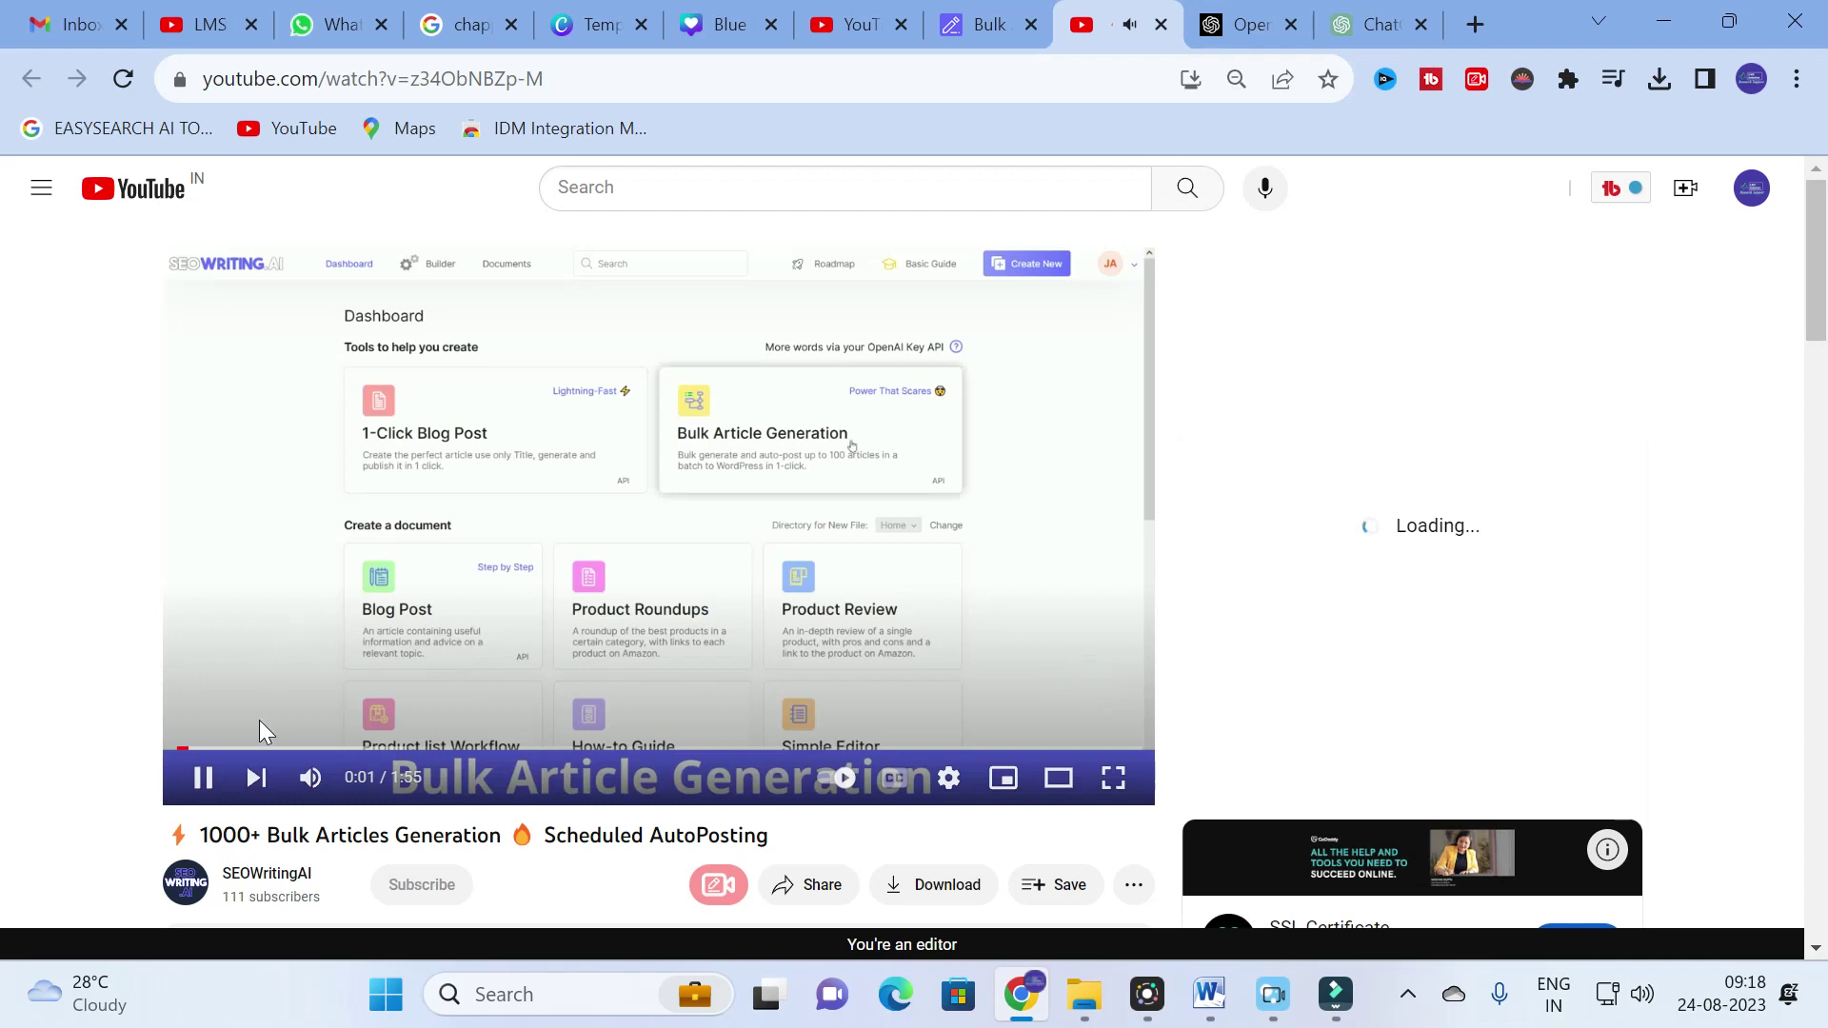
click(248, 750)
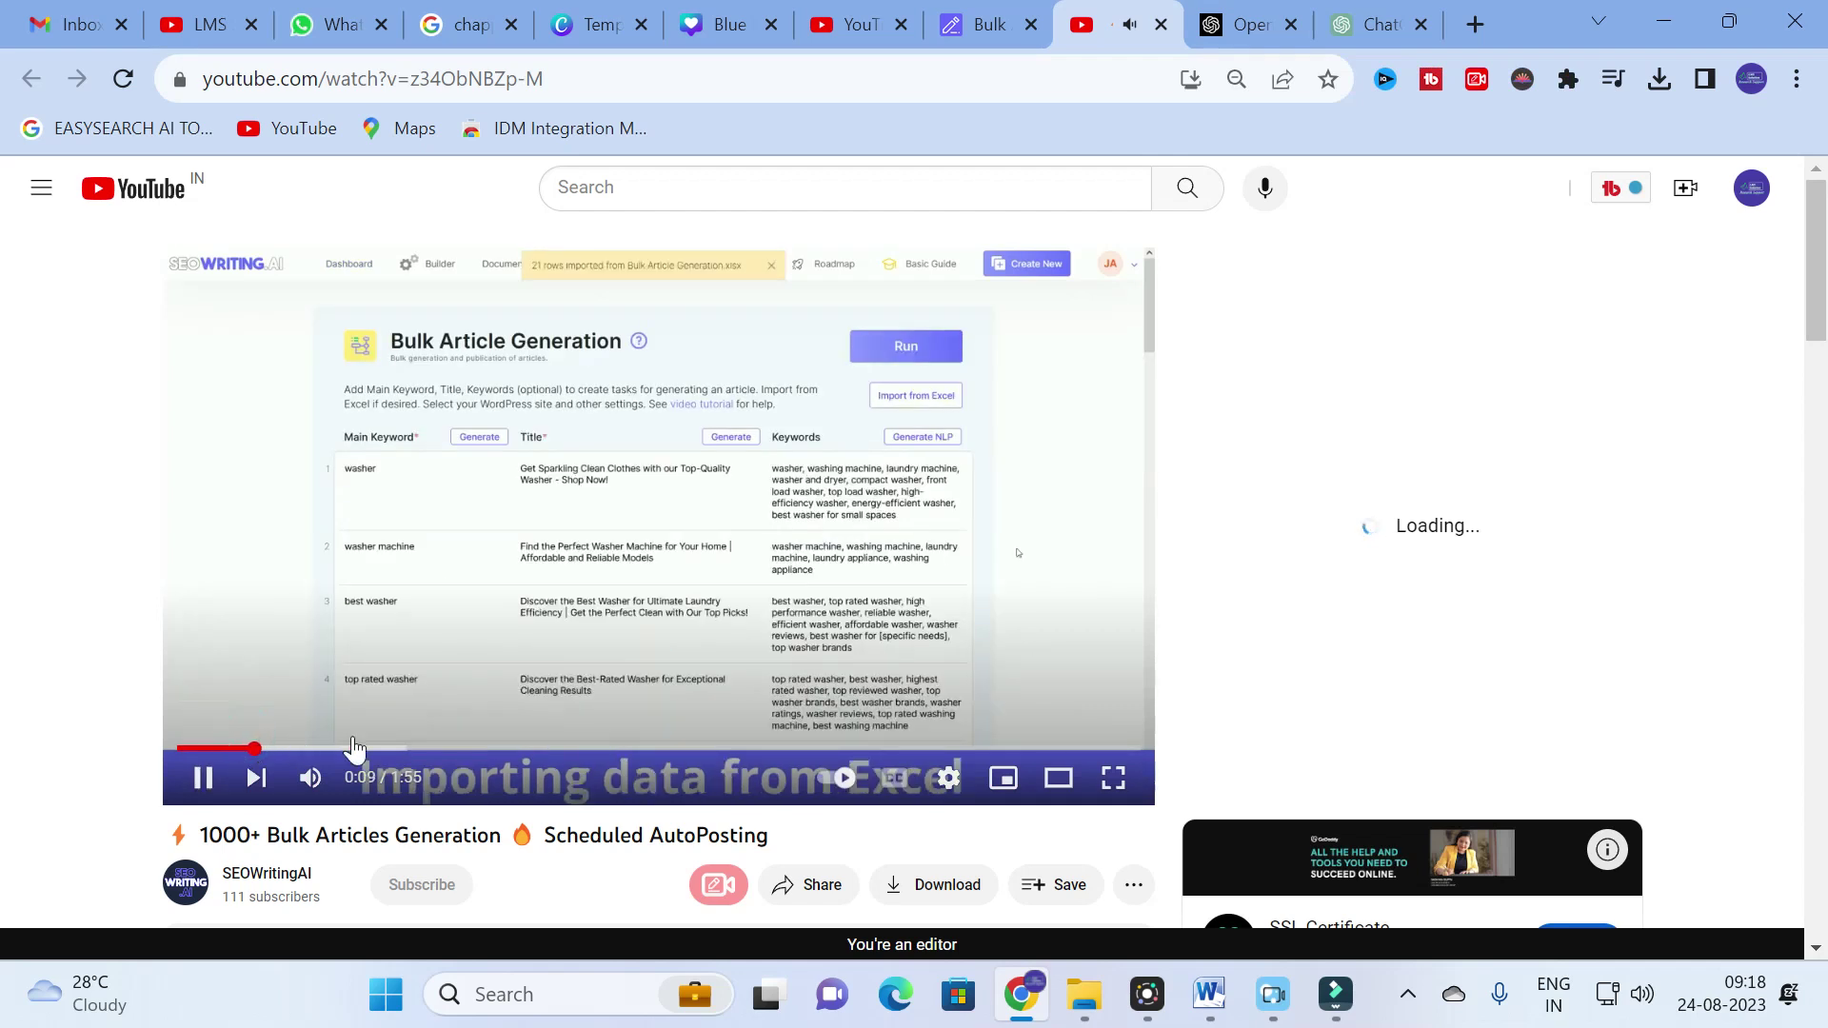
click(352, 749)
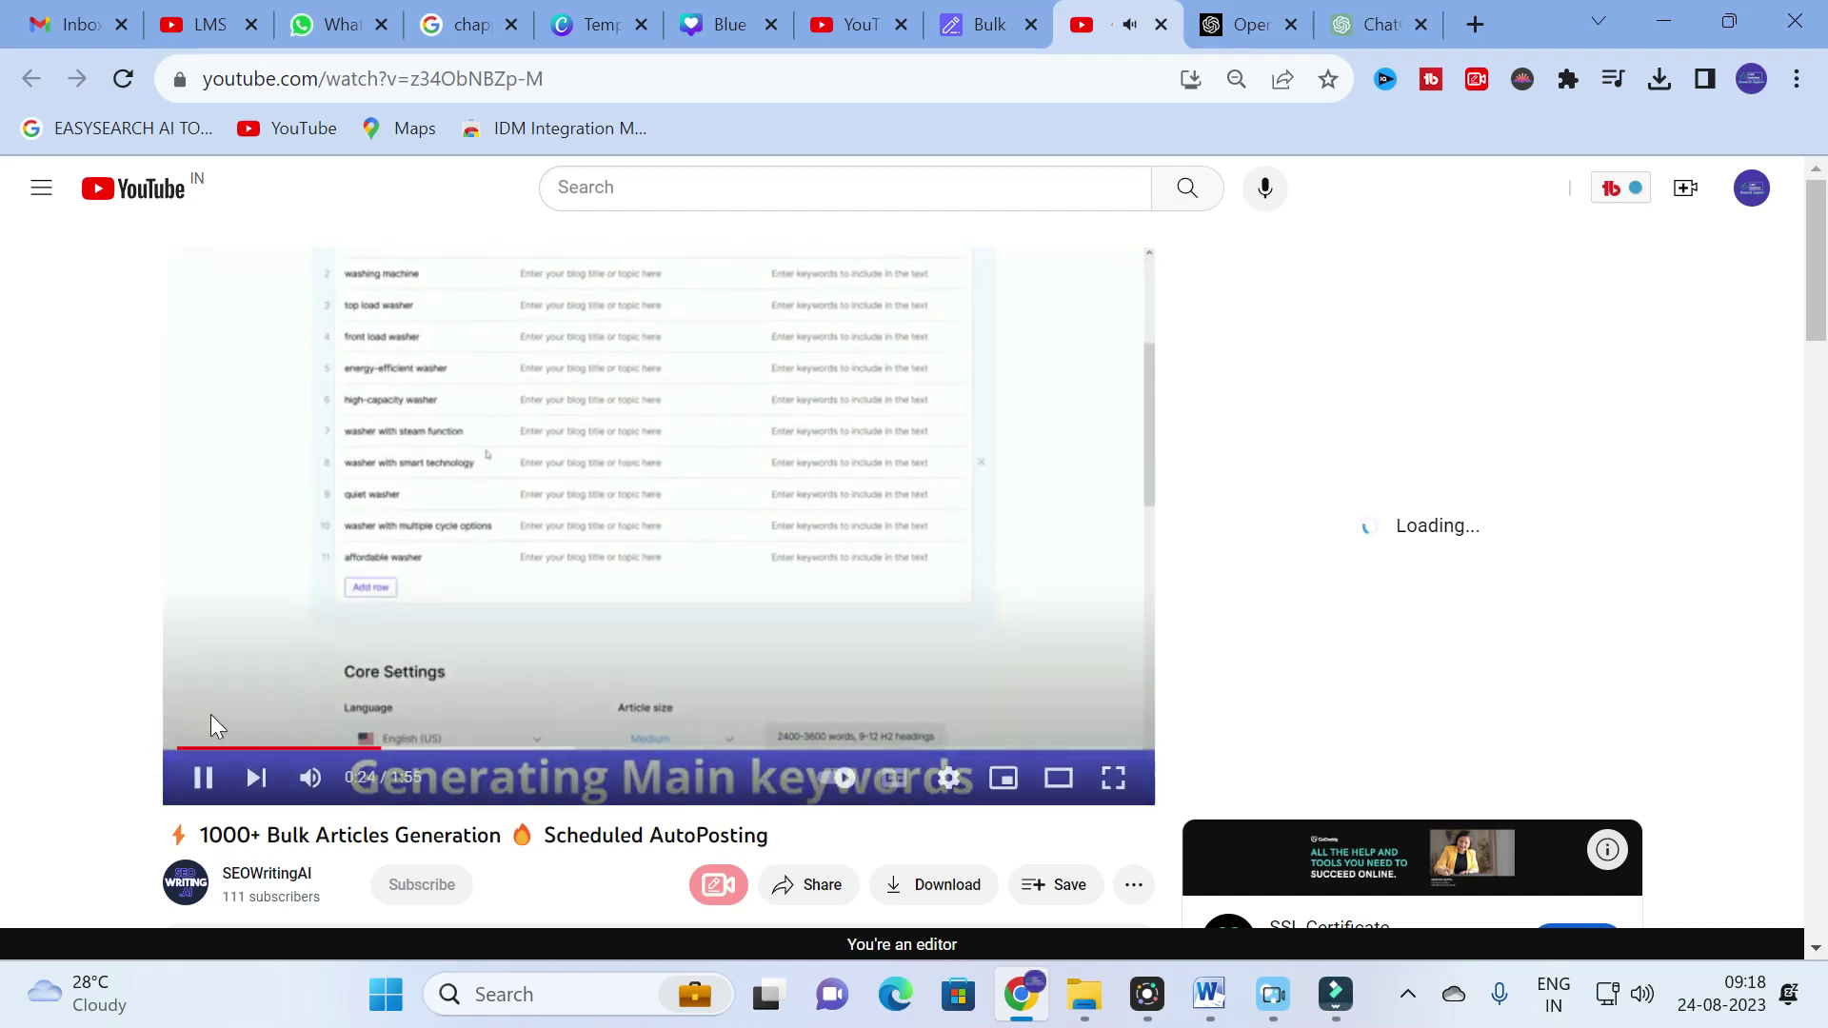
click(204, 777)
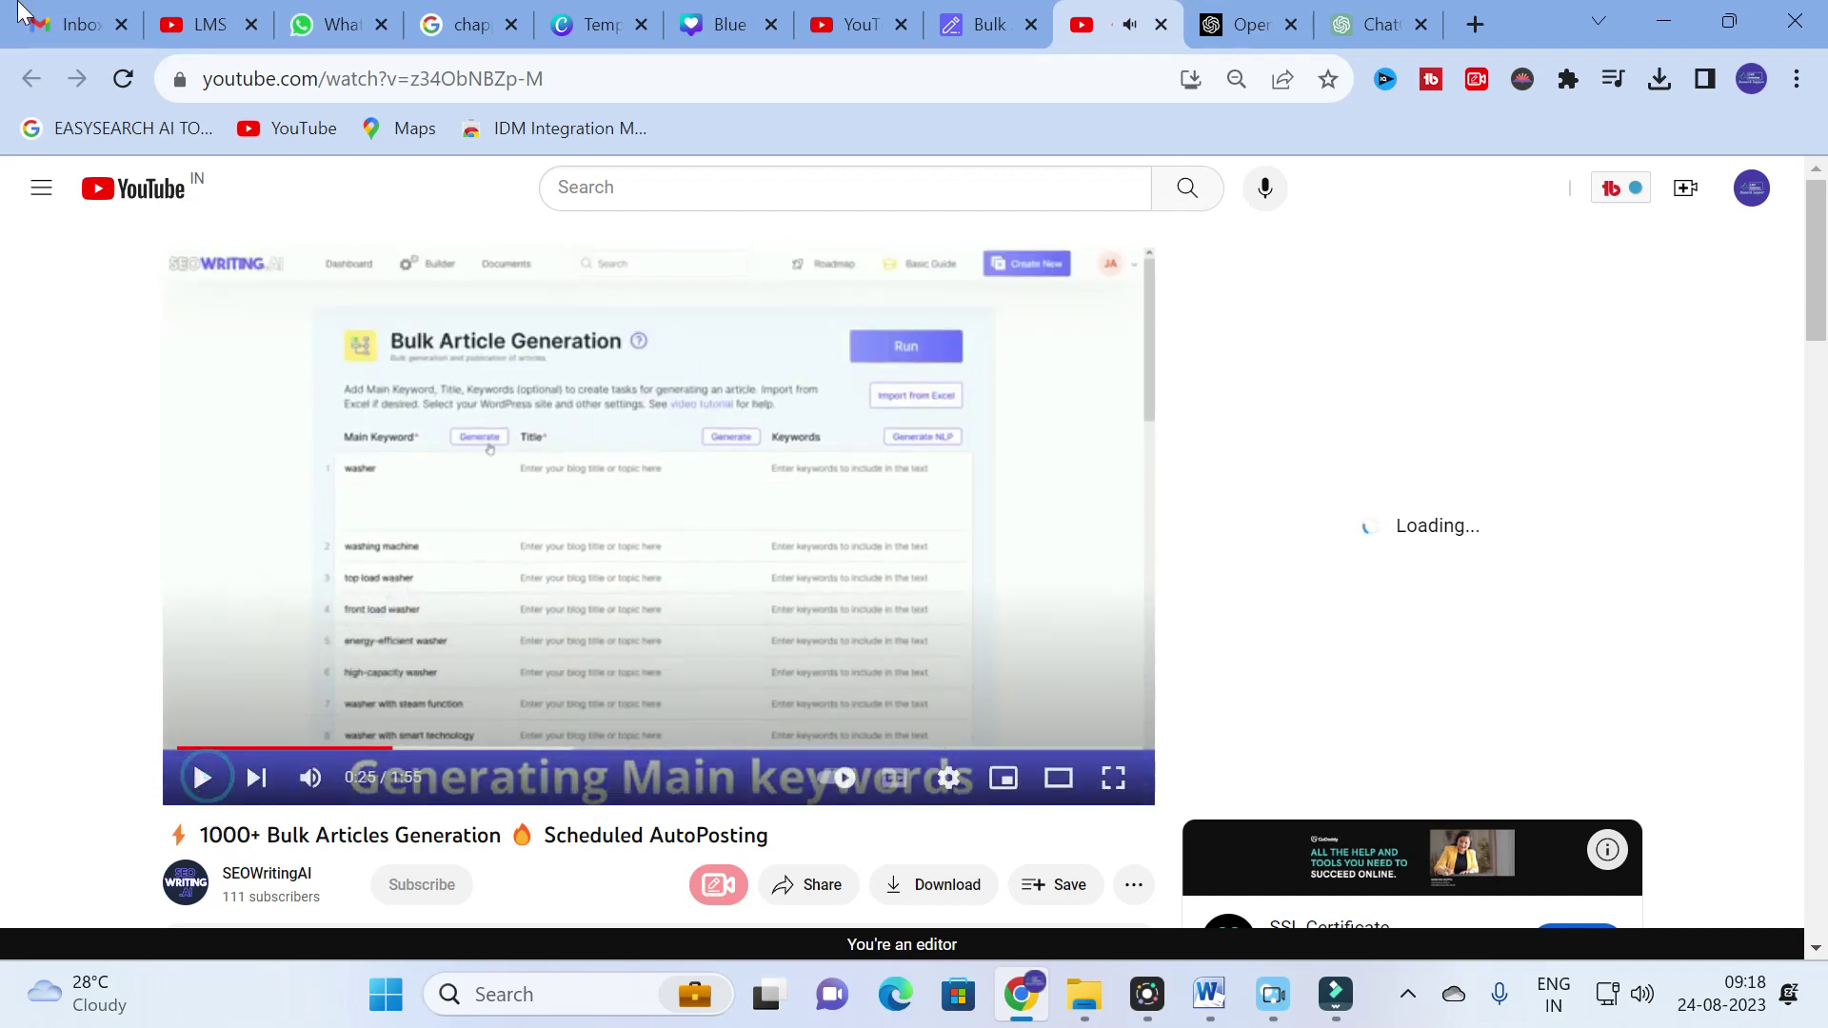
click(988, 15)
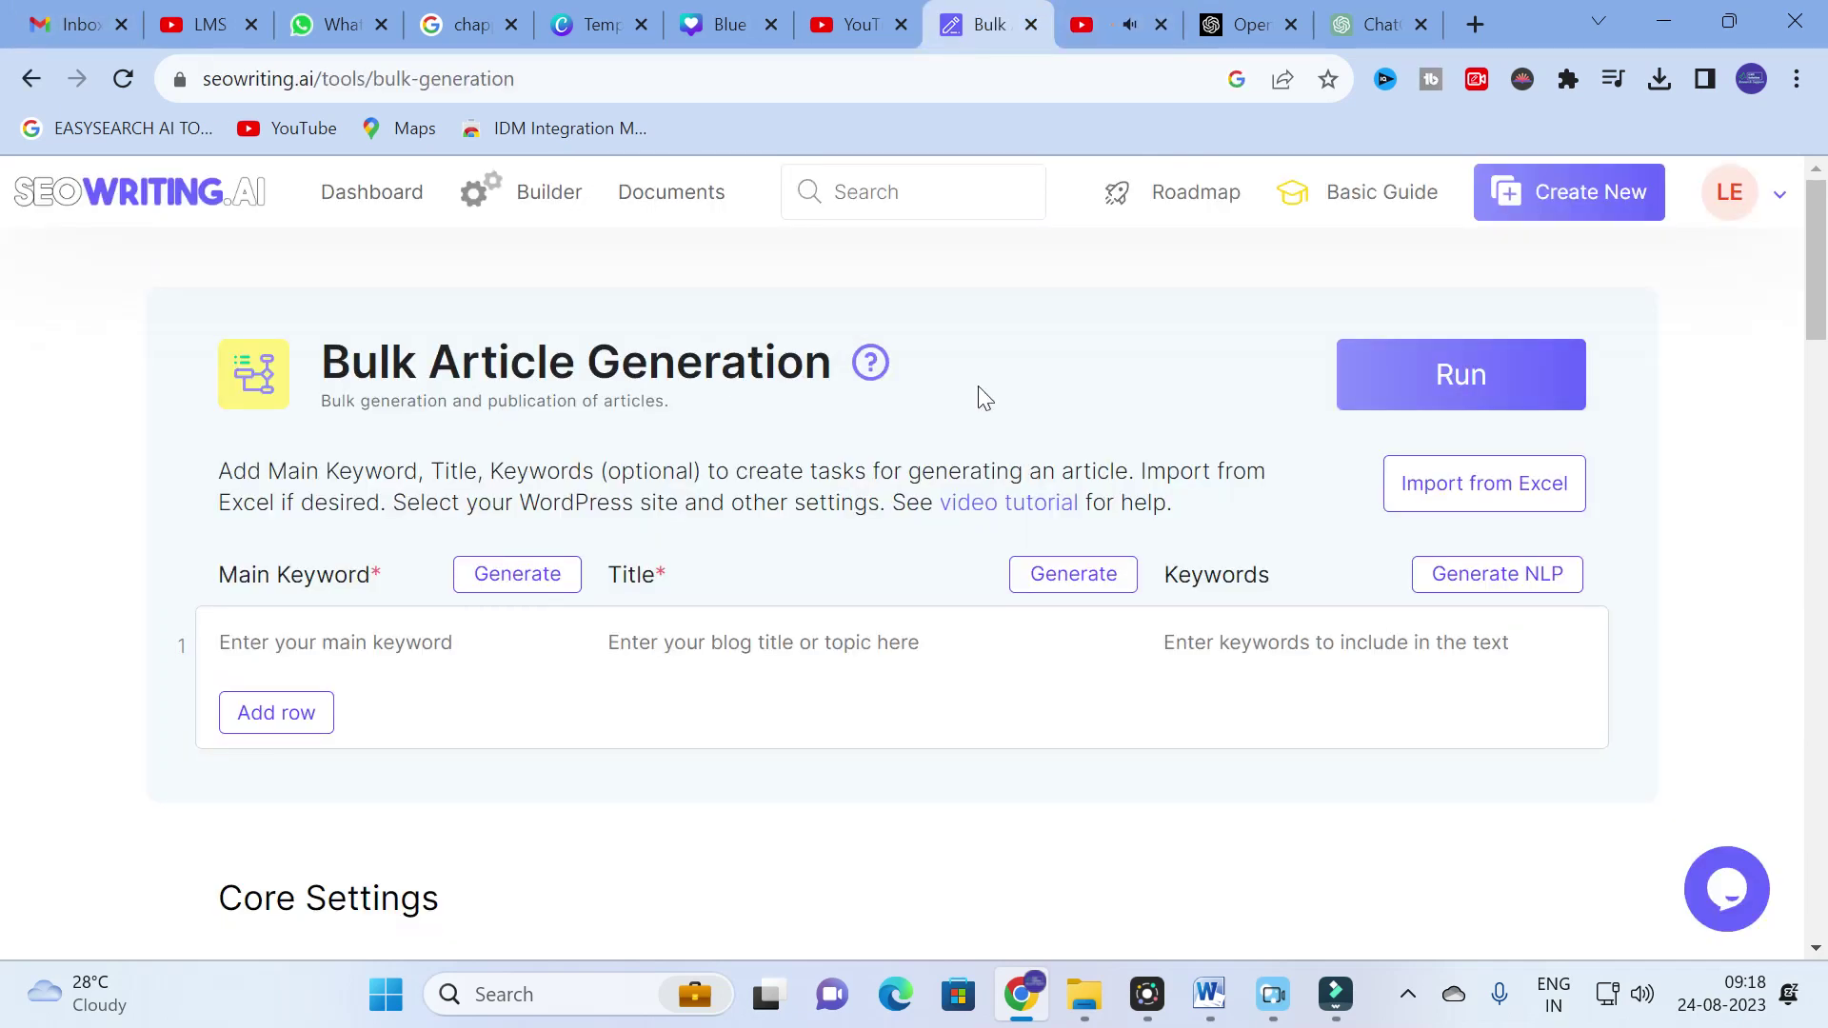
Revisit Bulk Article Generation from the dashboard, return, and look over the document types under Create a document.
click(21, 84)
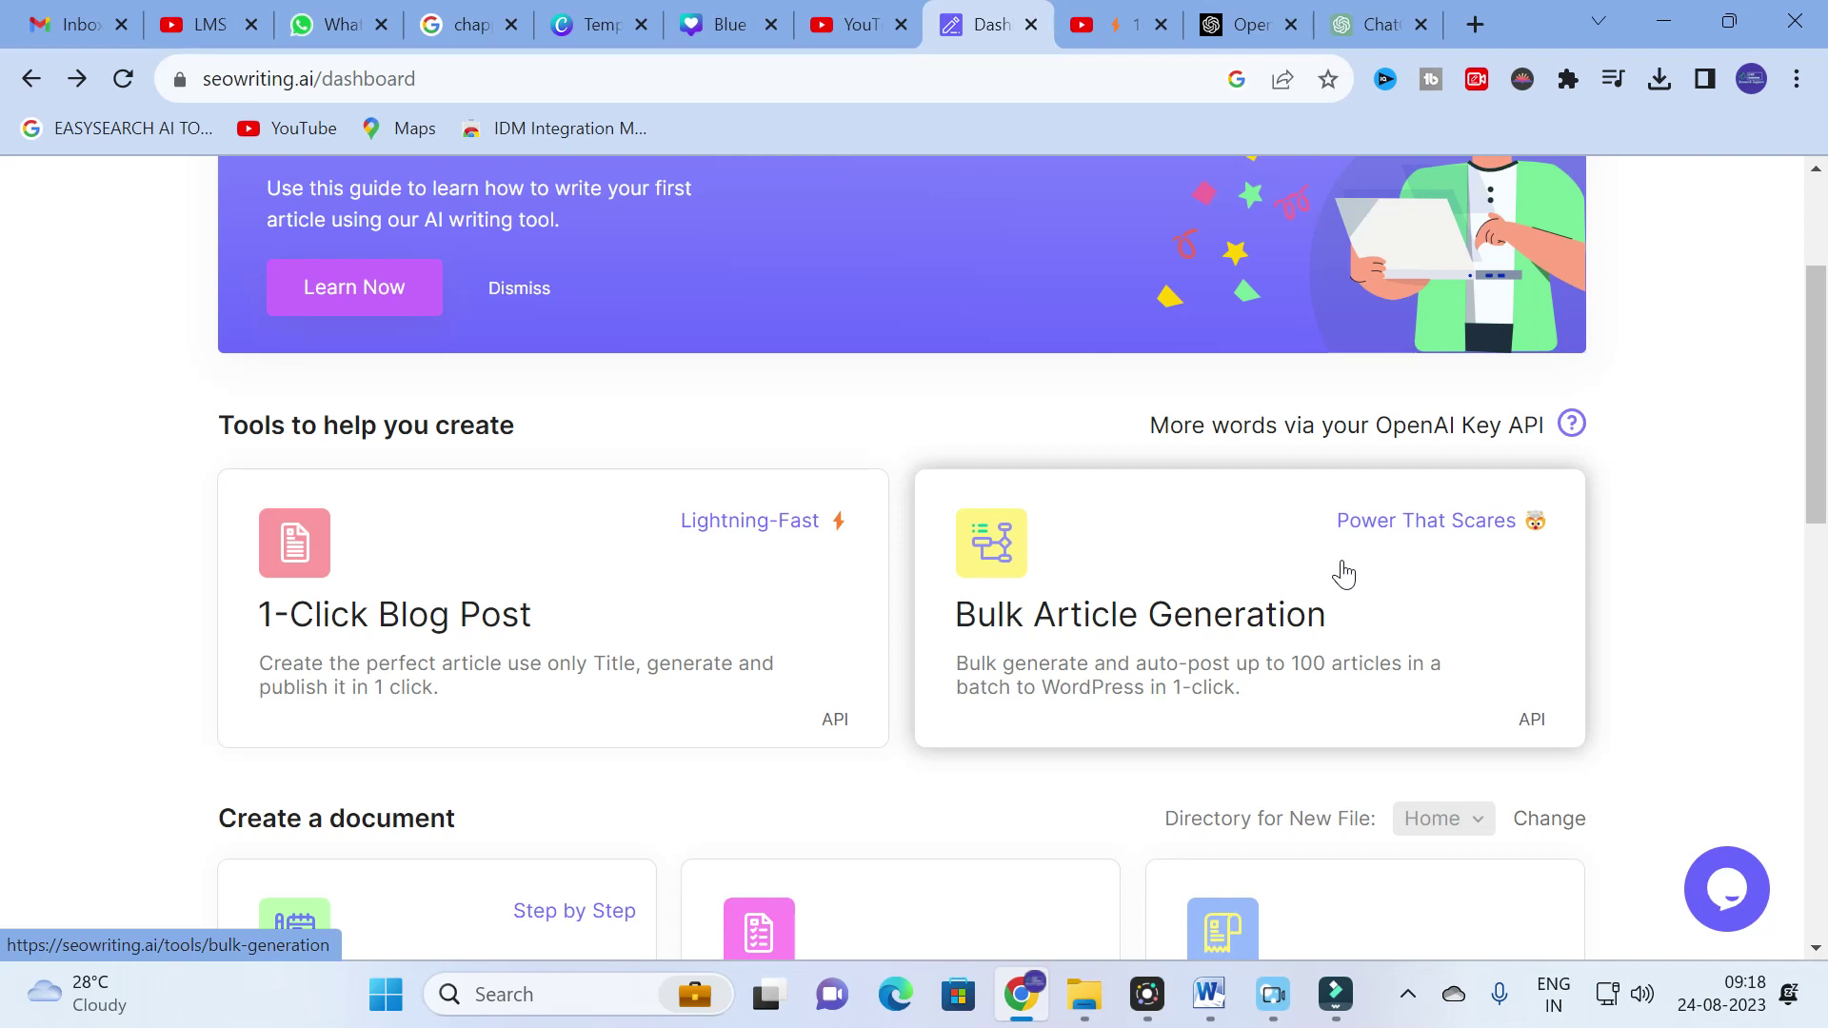
click(1200, 629)
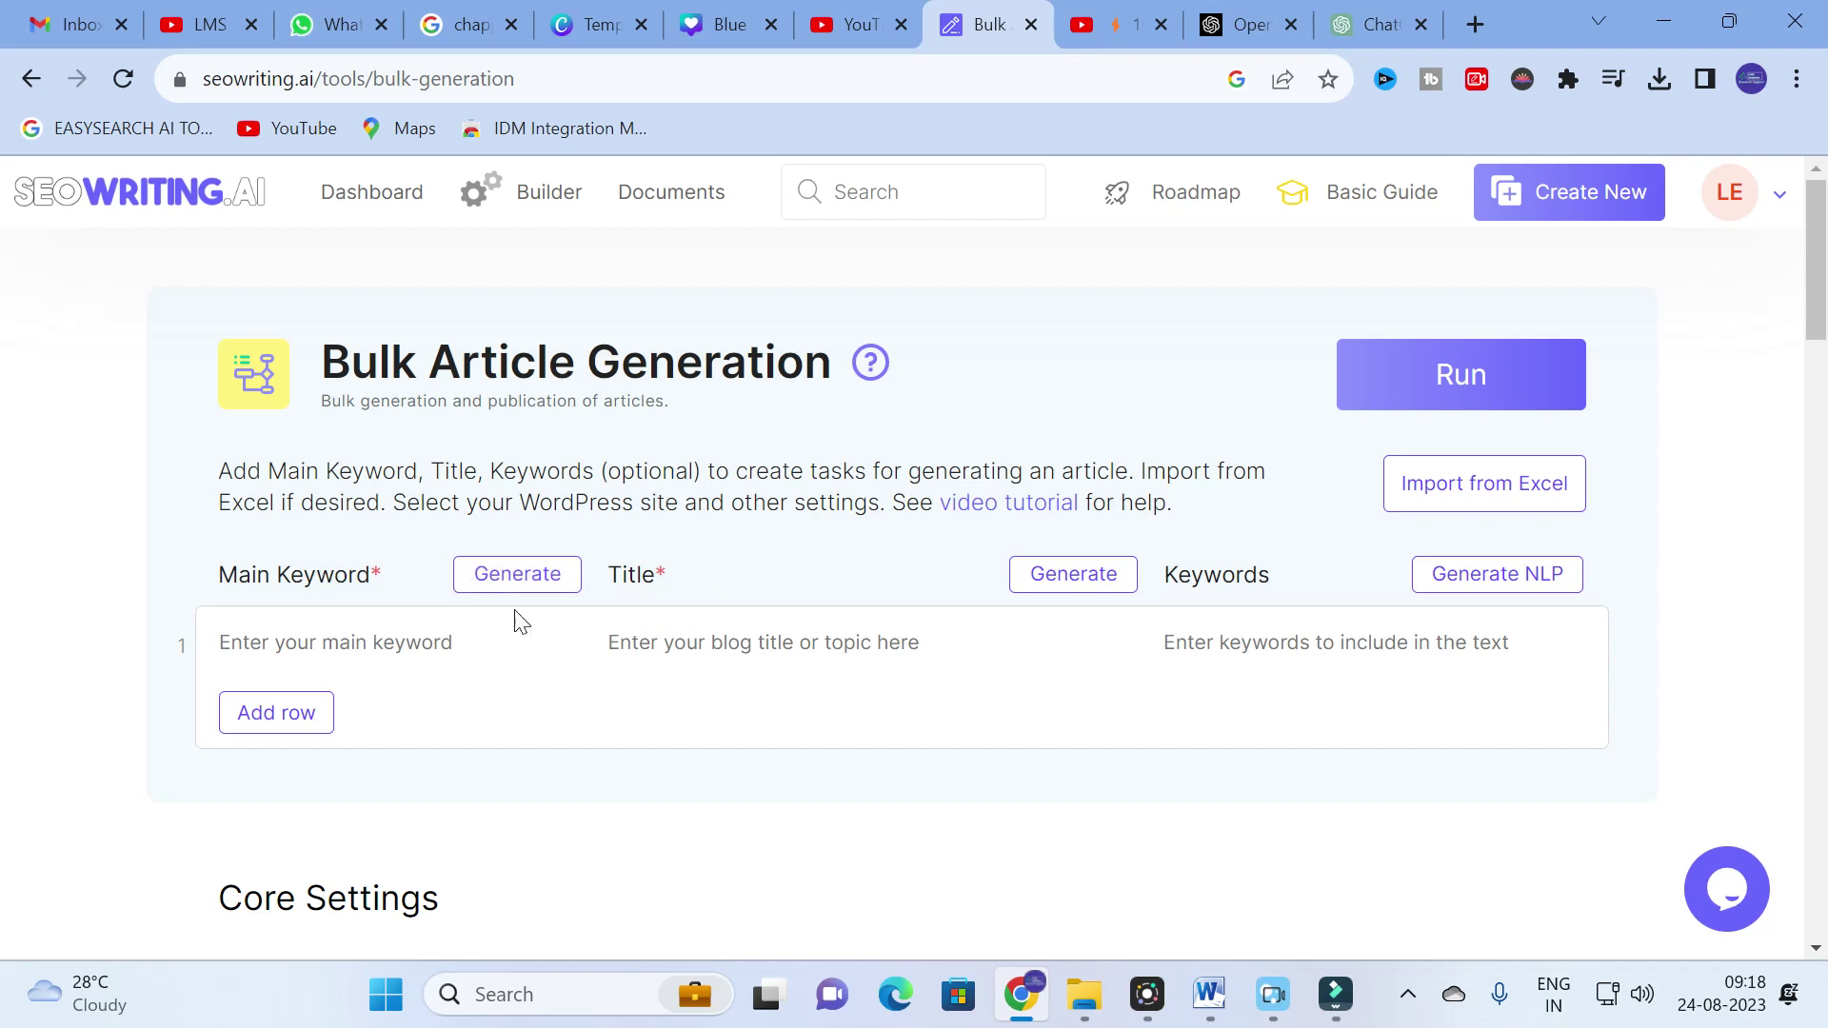
click(31, 78)
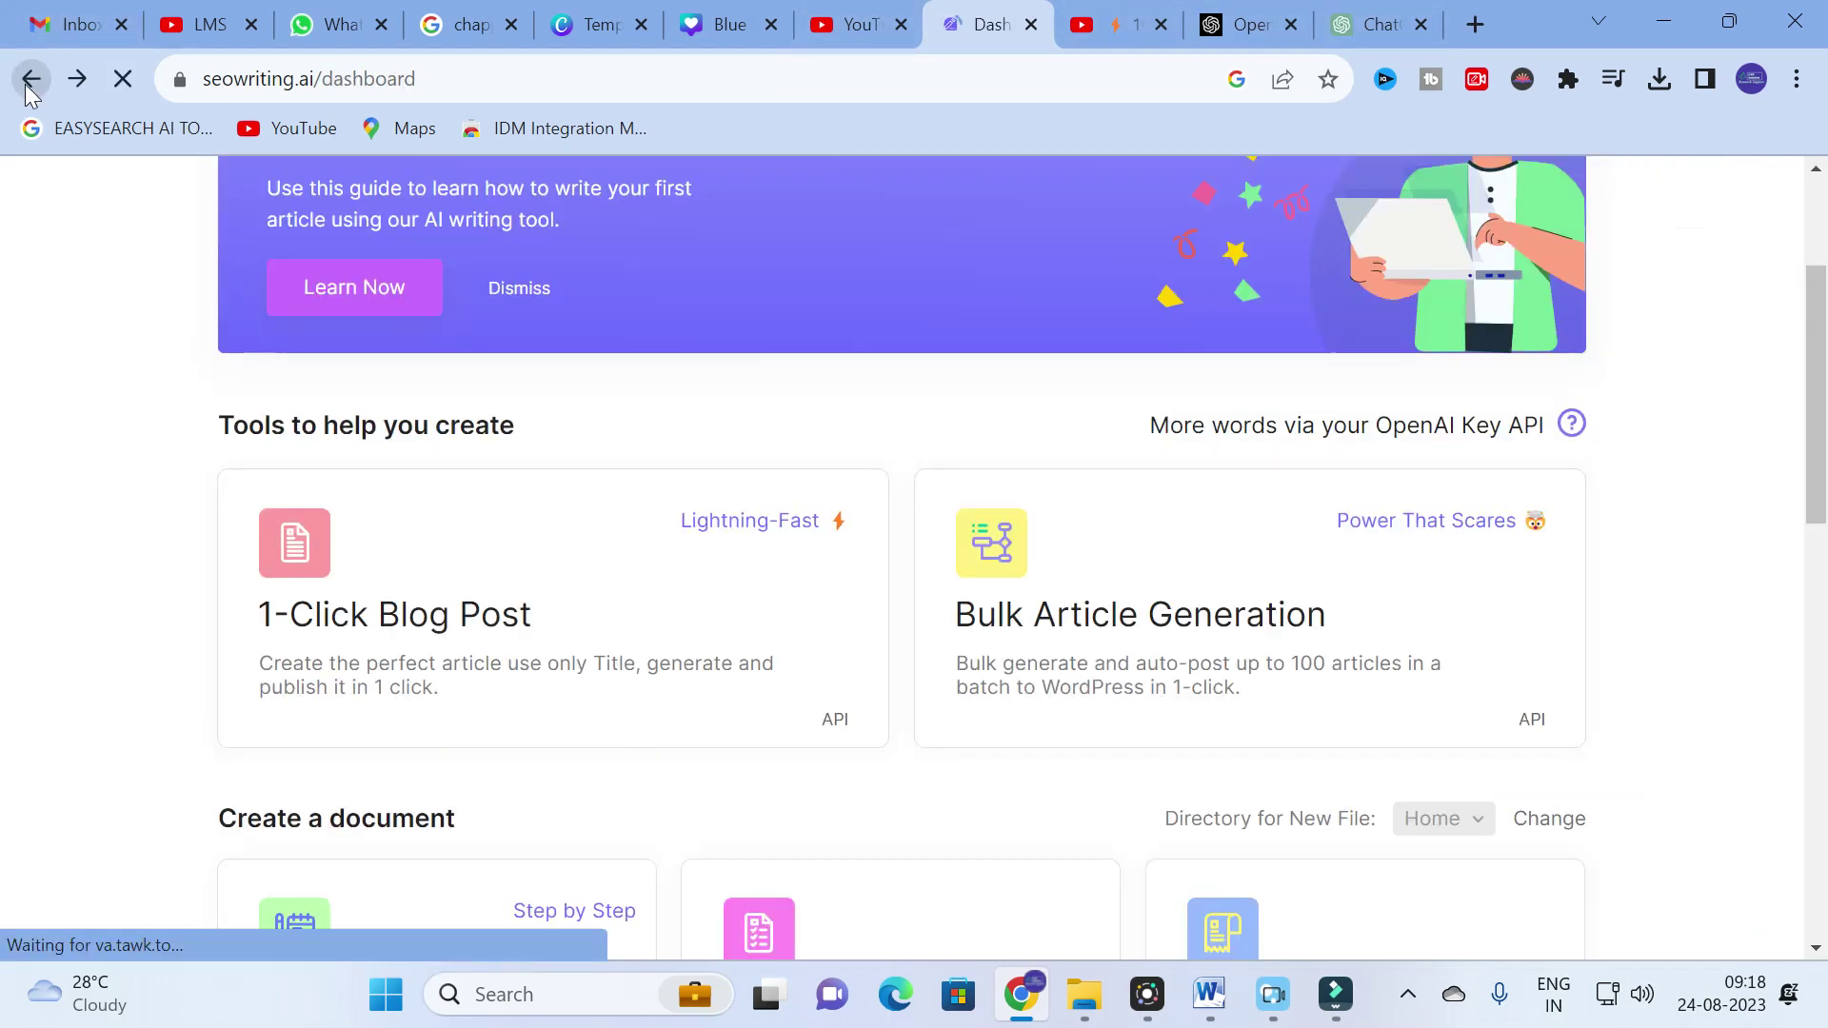
scroll(359, 388, down, 6)
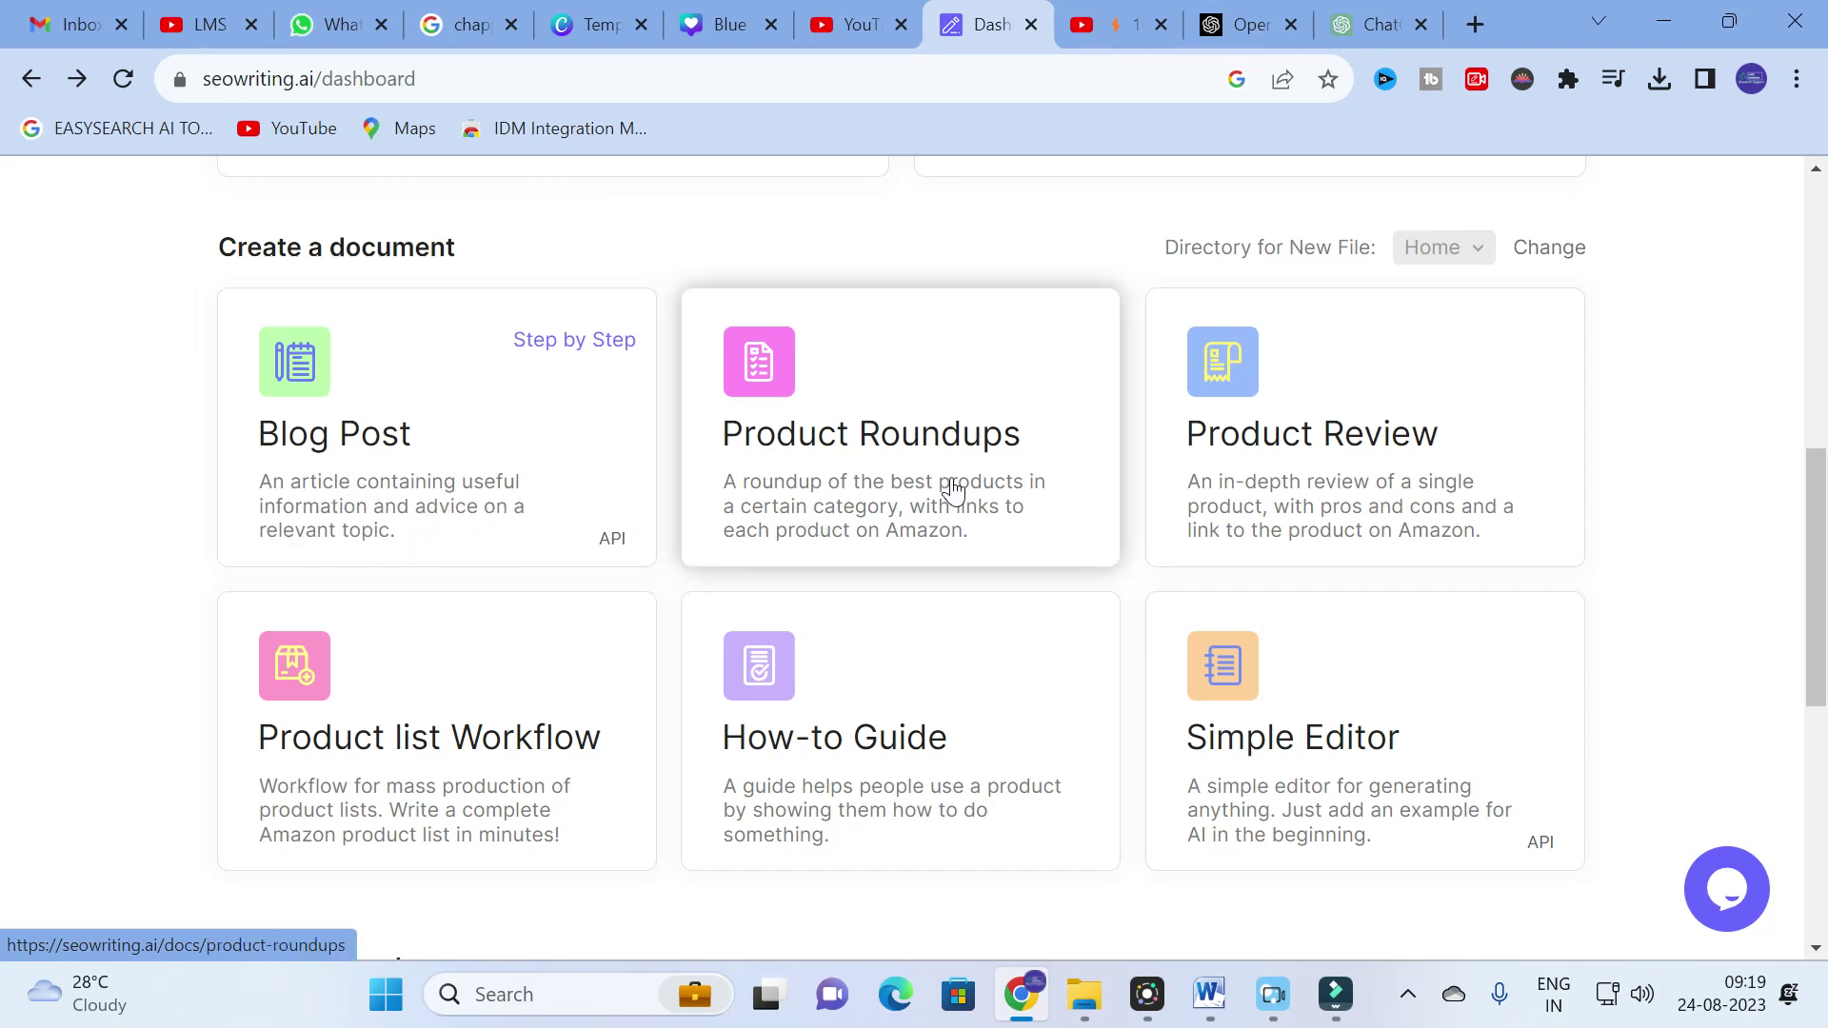
scroll(946, 485, down, 1)
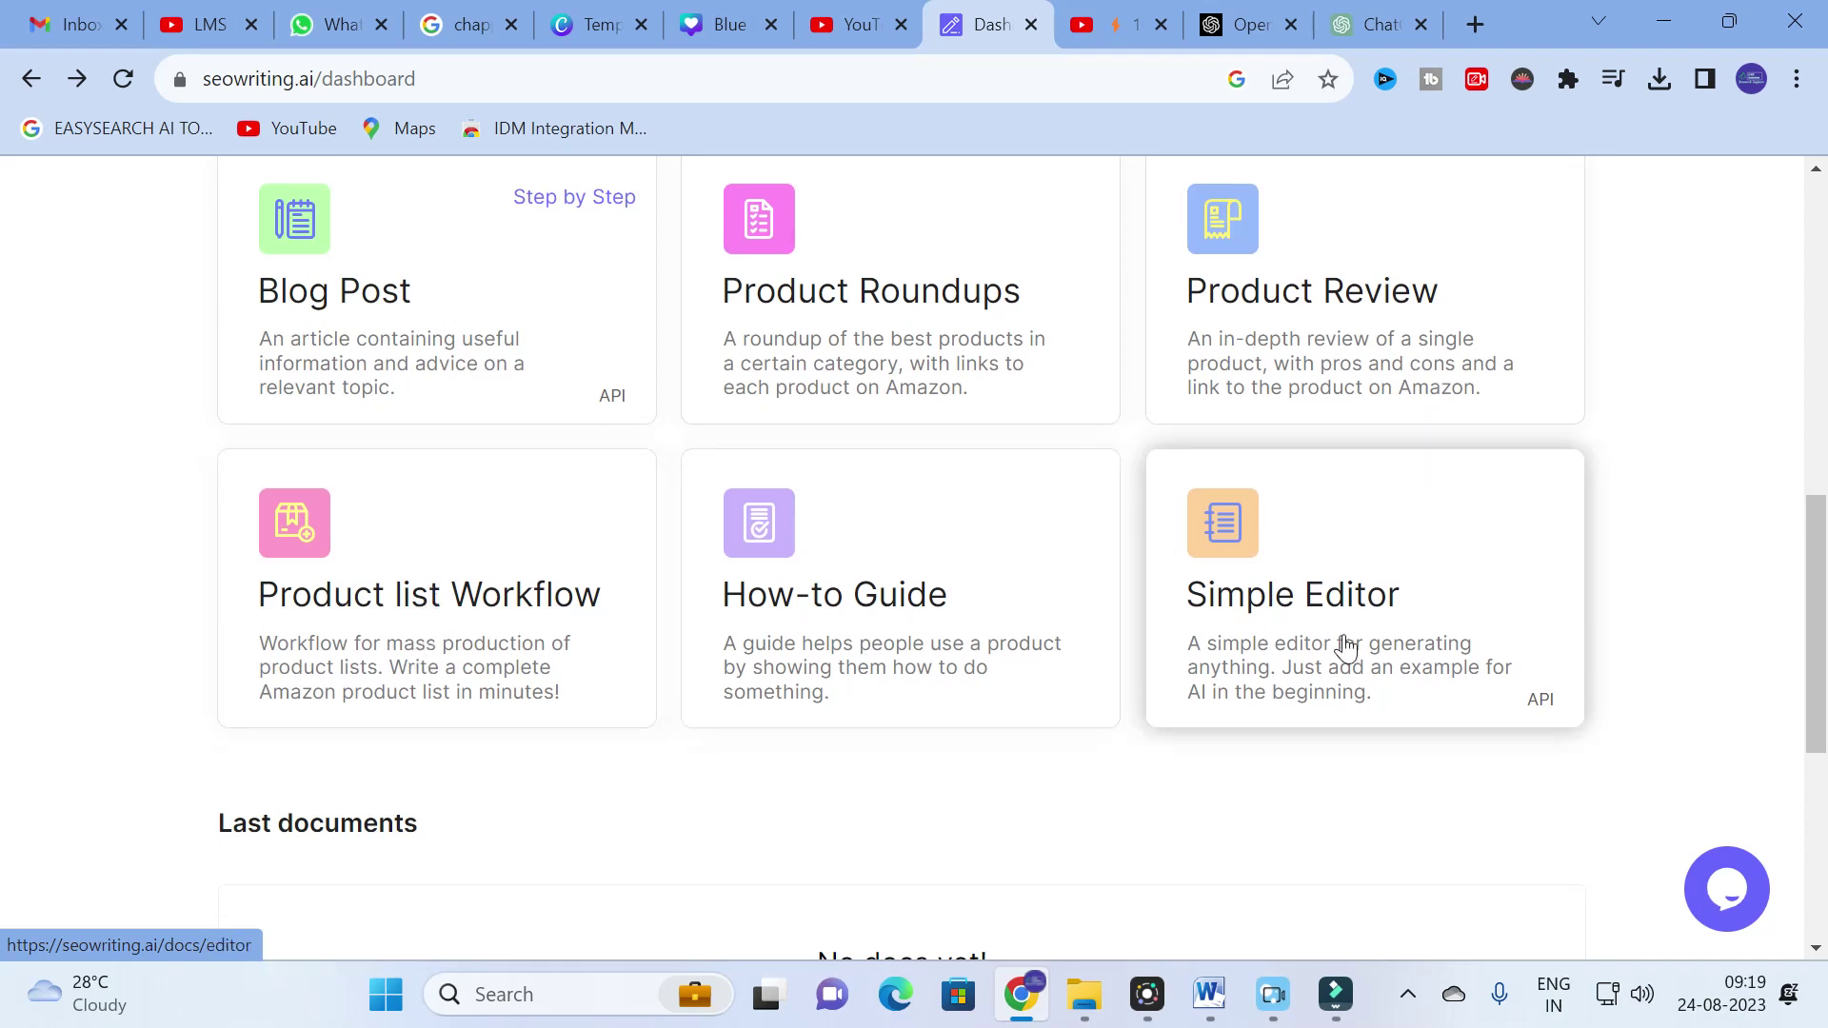
Open the Product list Workflow, inspect its Amazon product links field, and return to the dashboard.
click(353, 620)
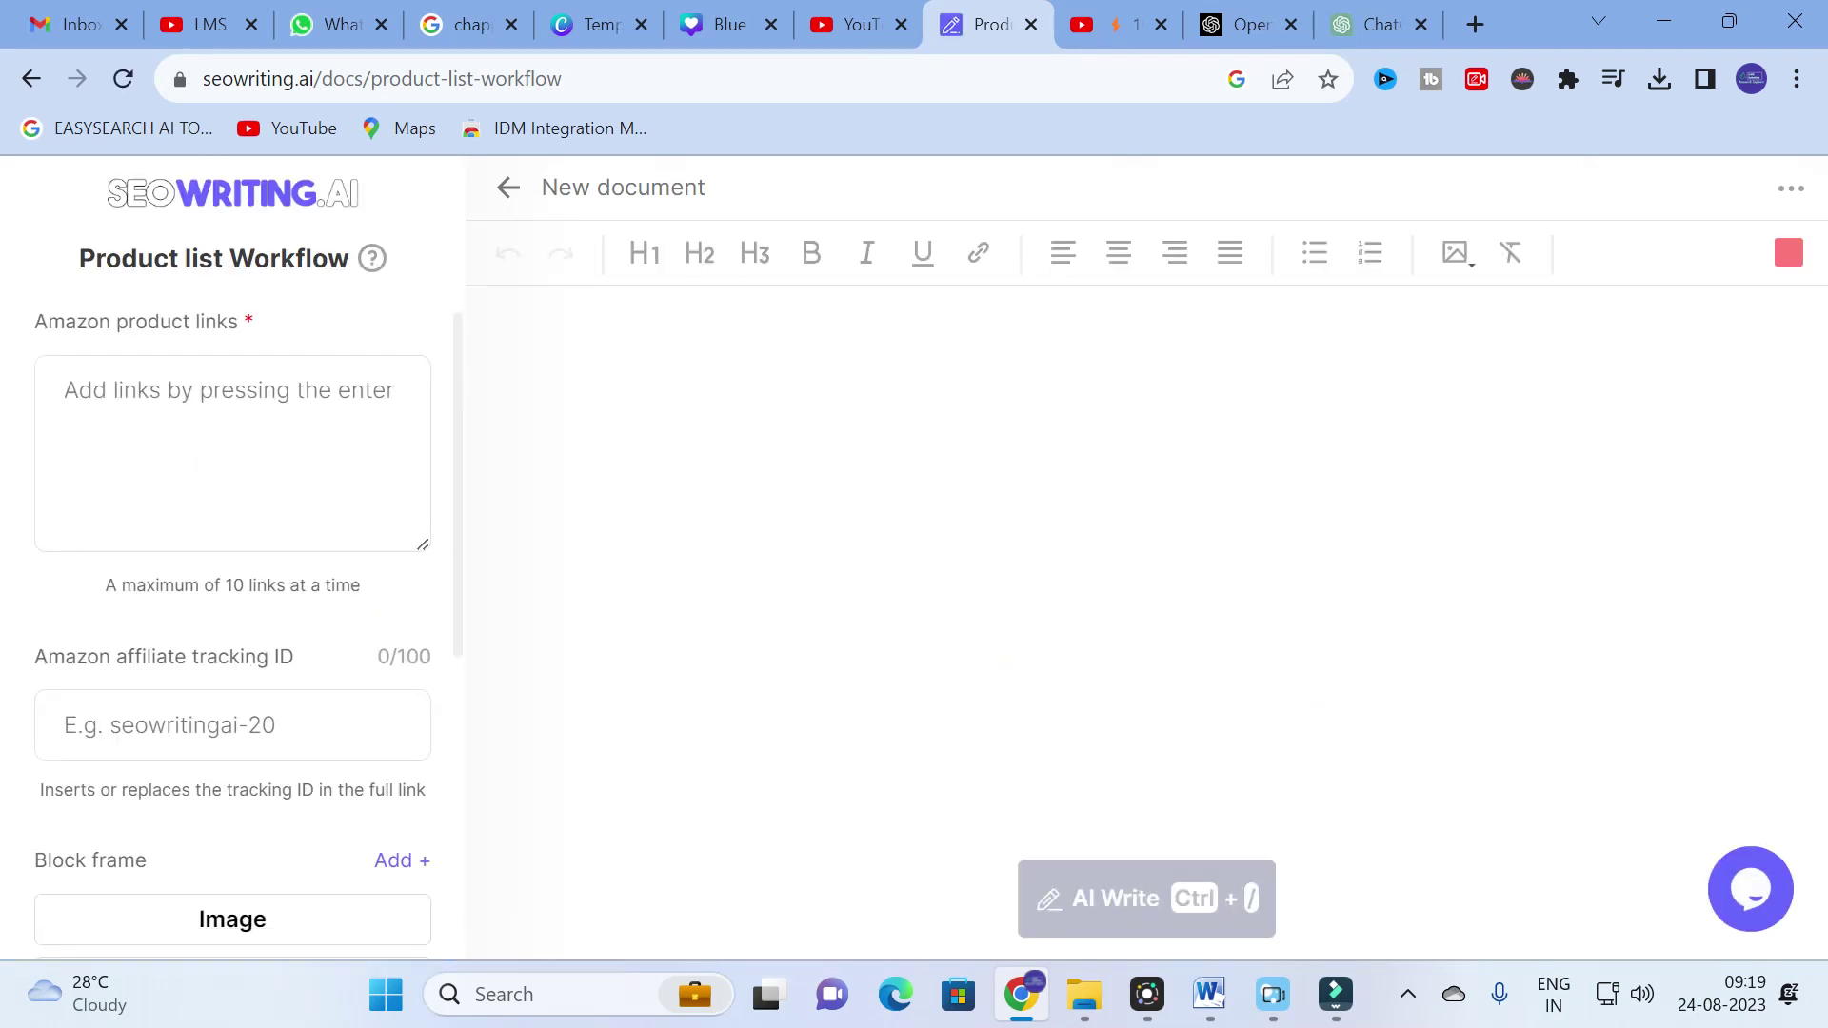
click(263, 389)
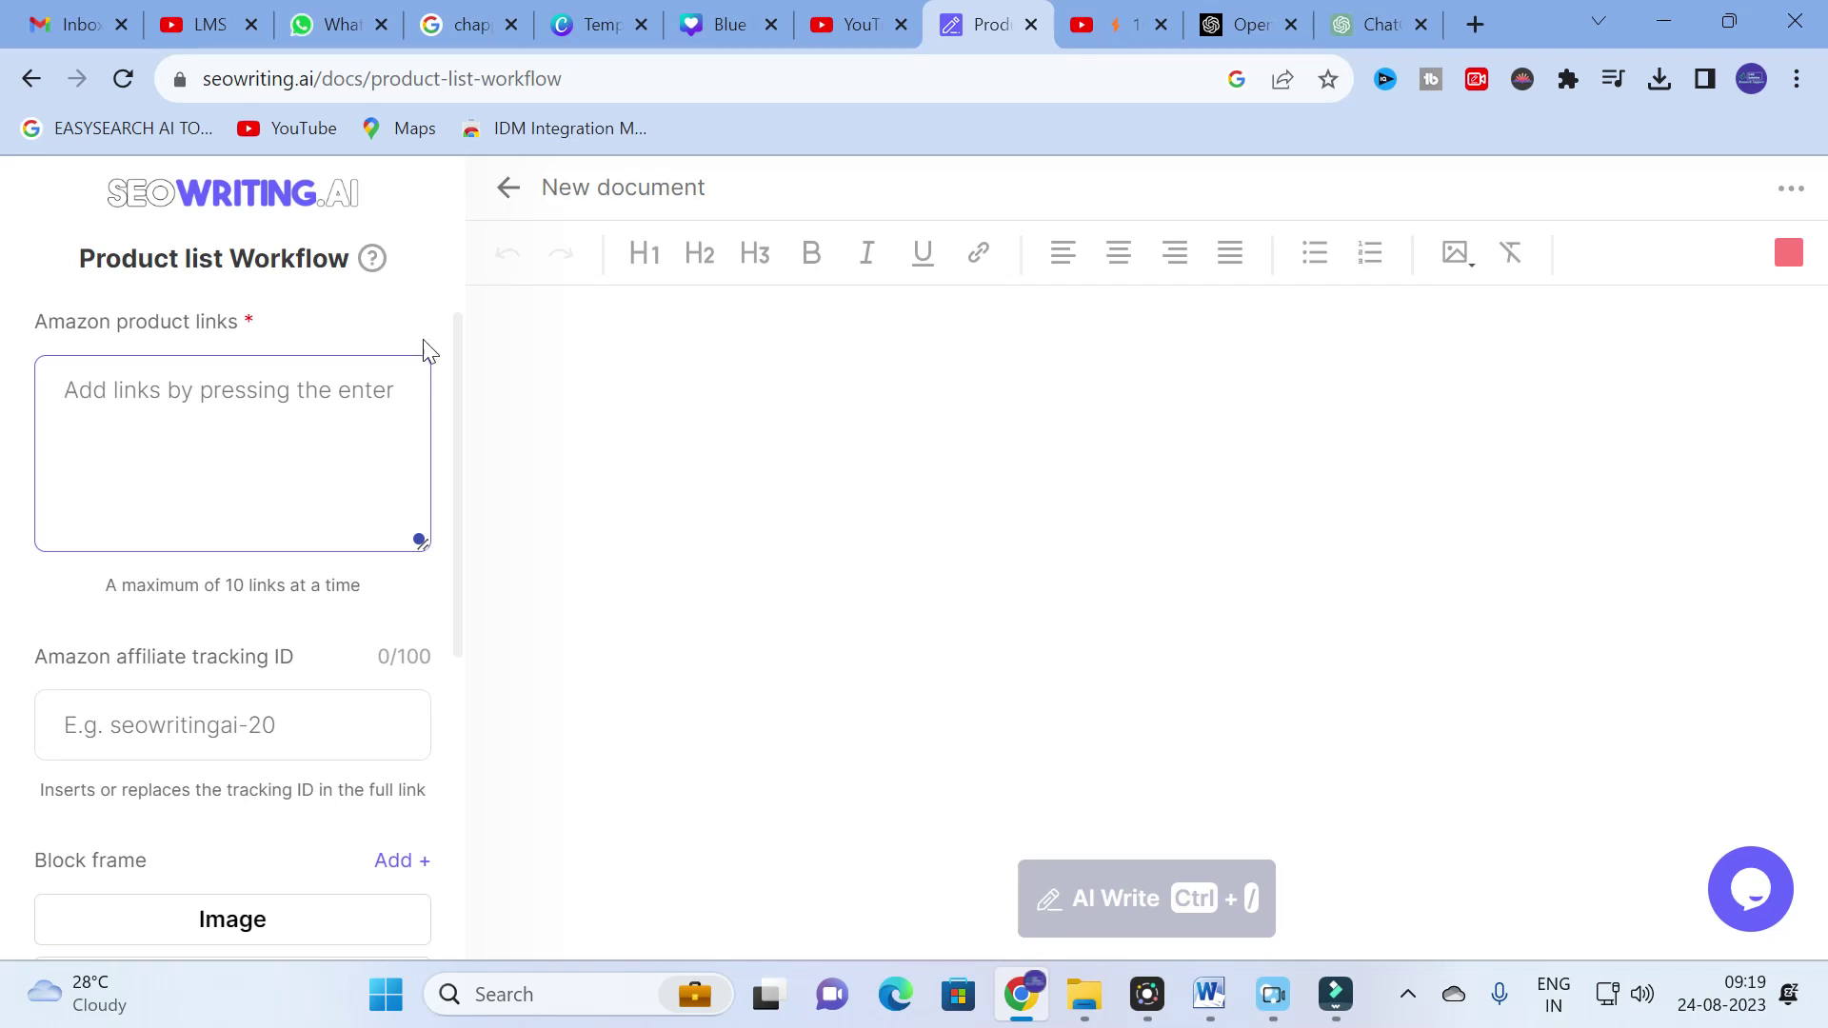
click(29, 79)
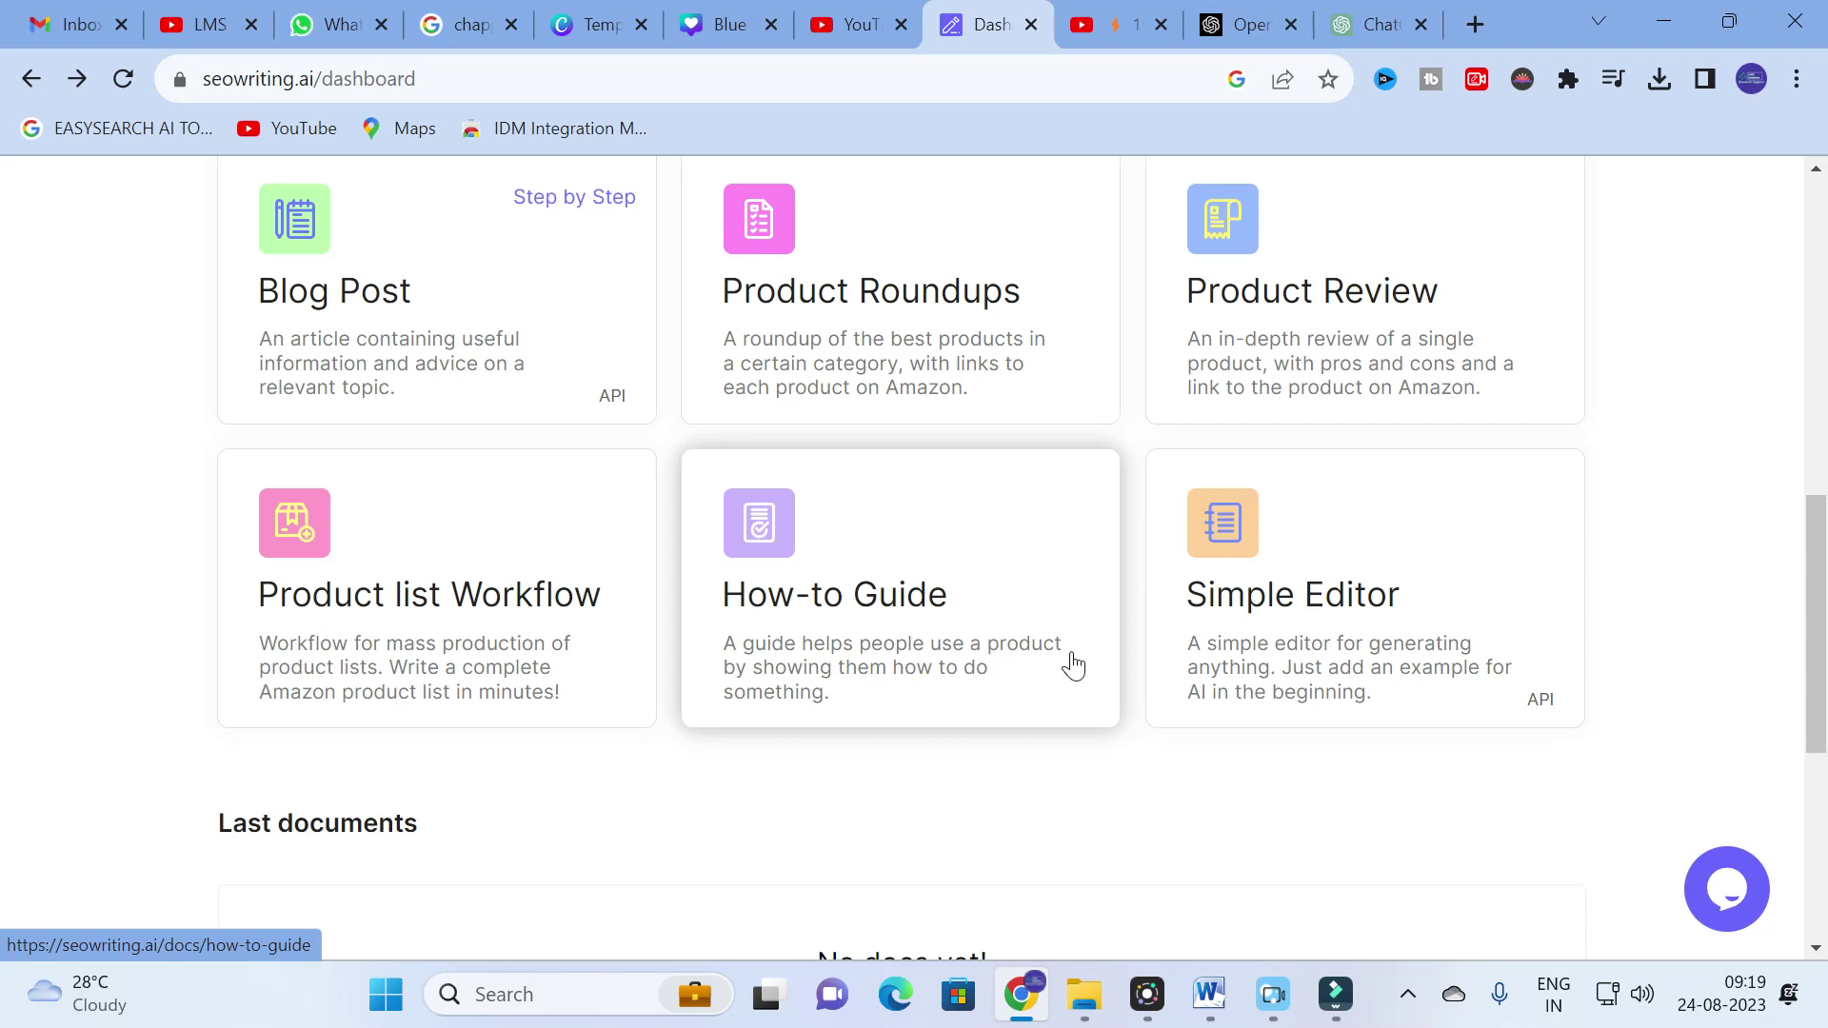
Start a How-to Guide with the main keyword "solar panel" and enable SEO for the advanced.
click(824, 598)
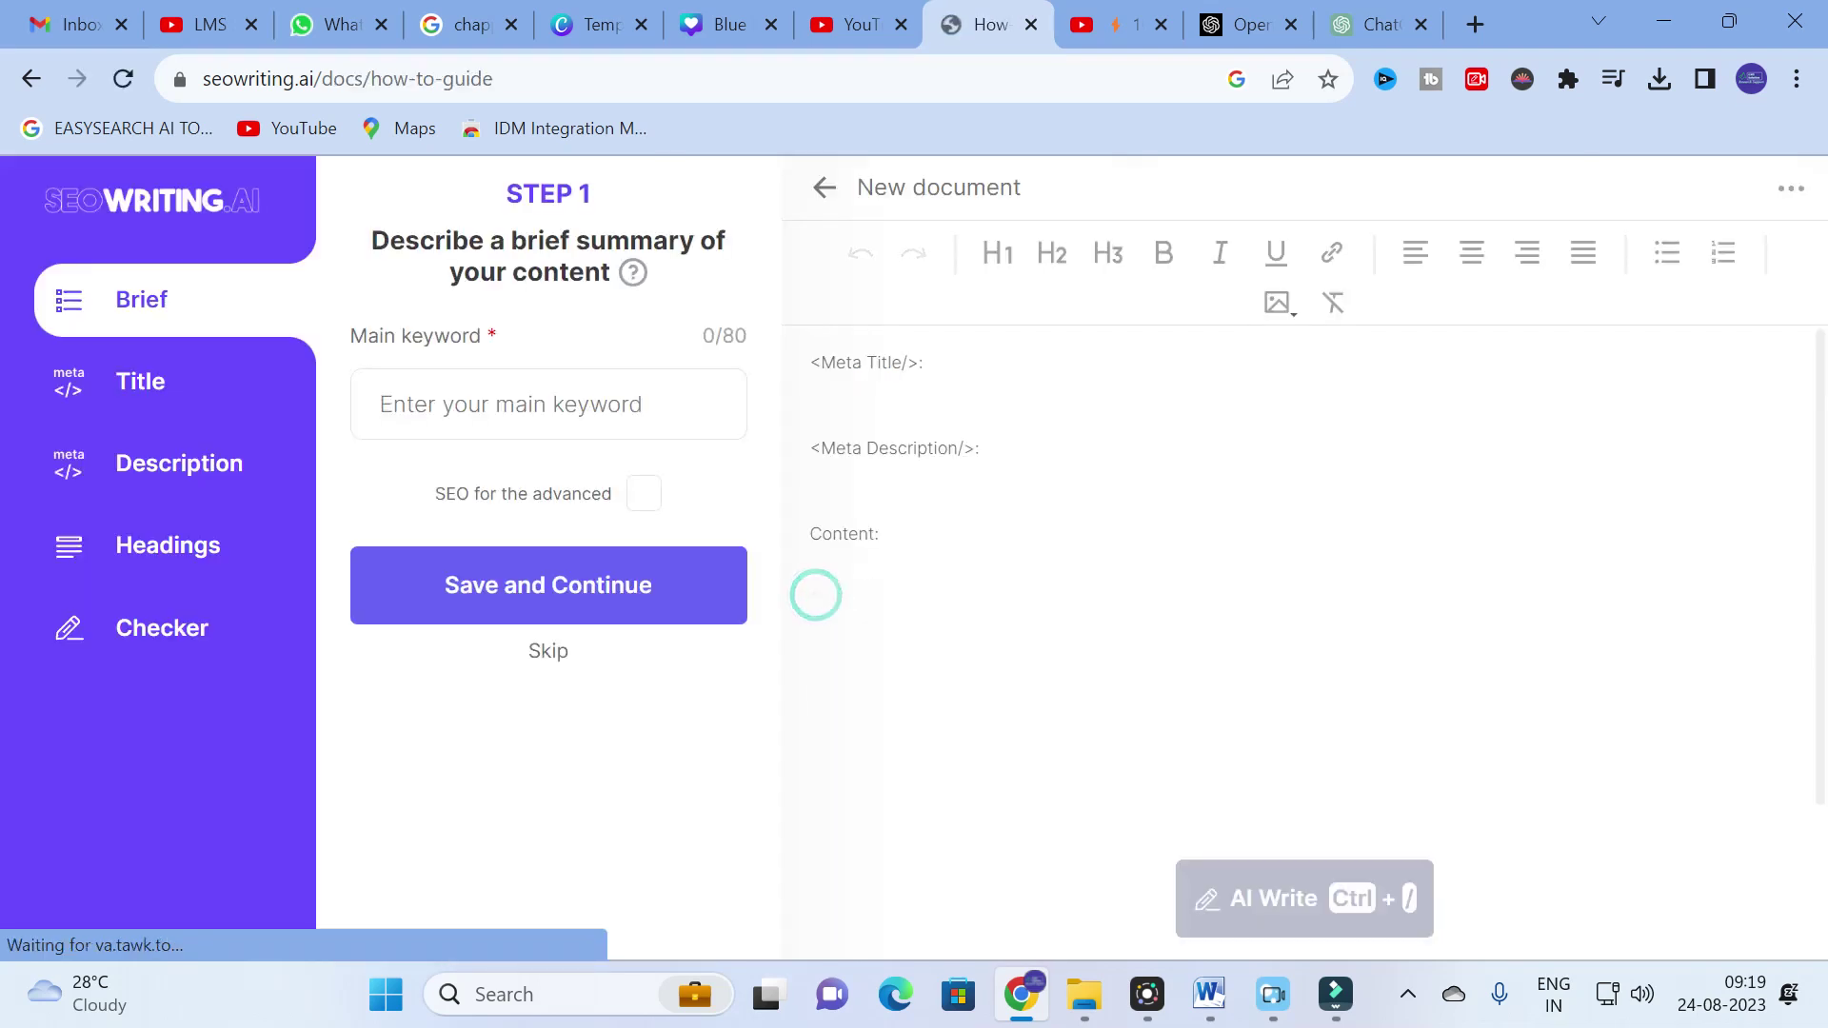
click(572, 400)
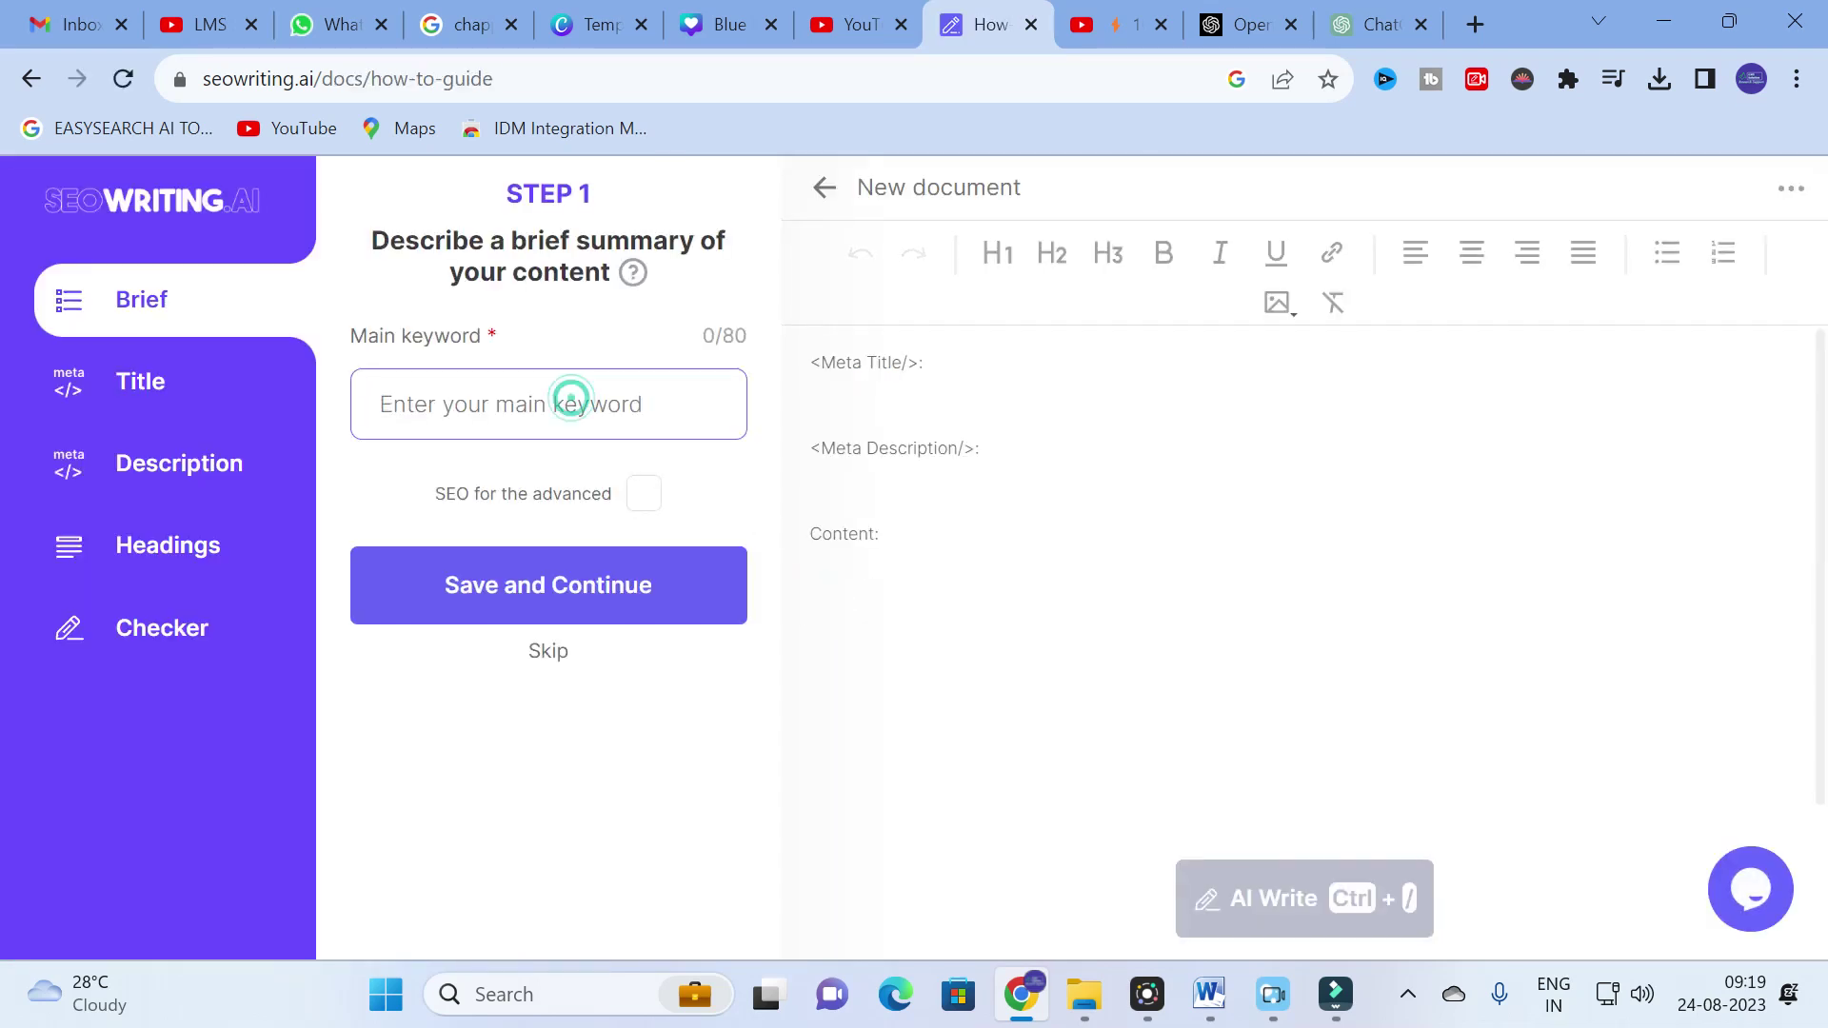
text(solar panel)
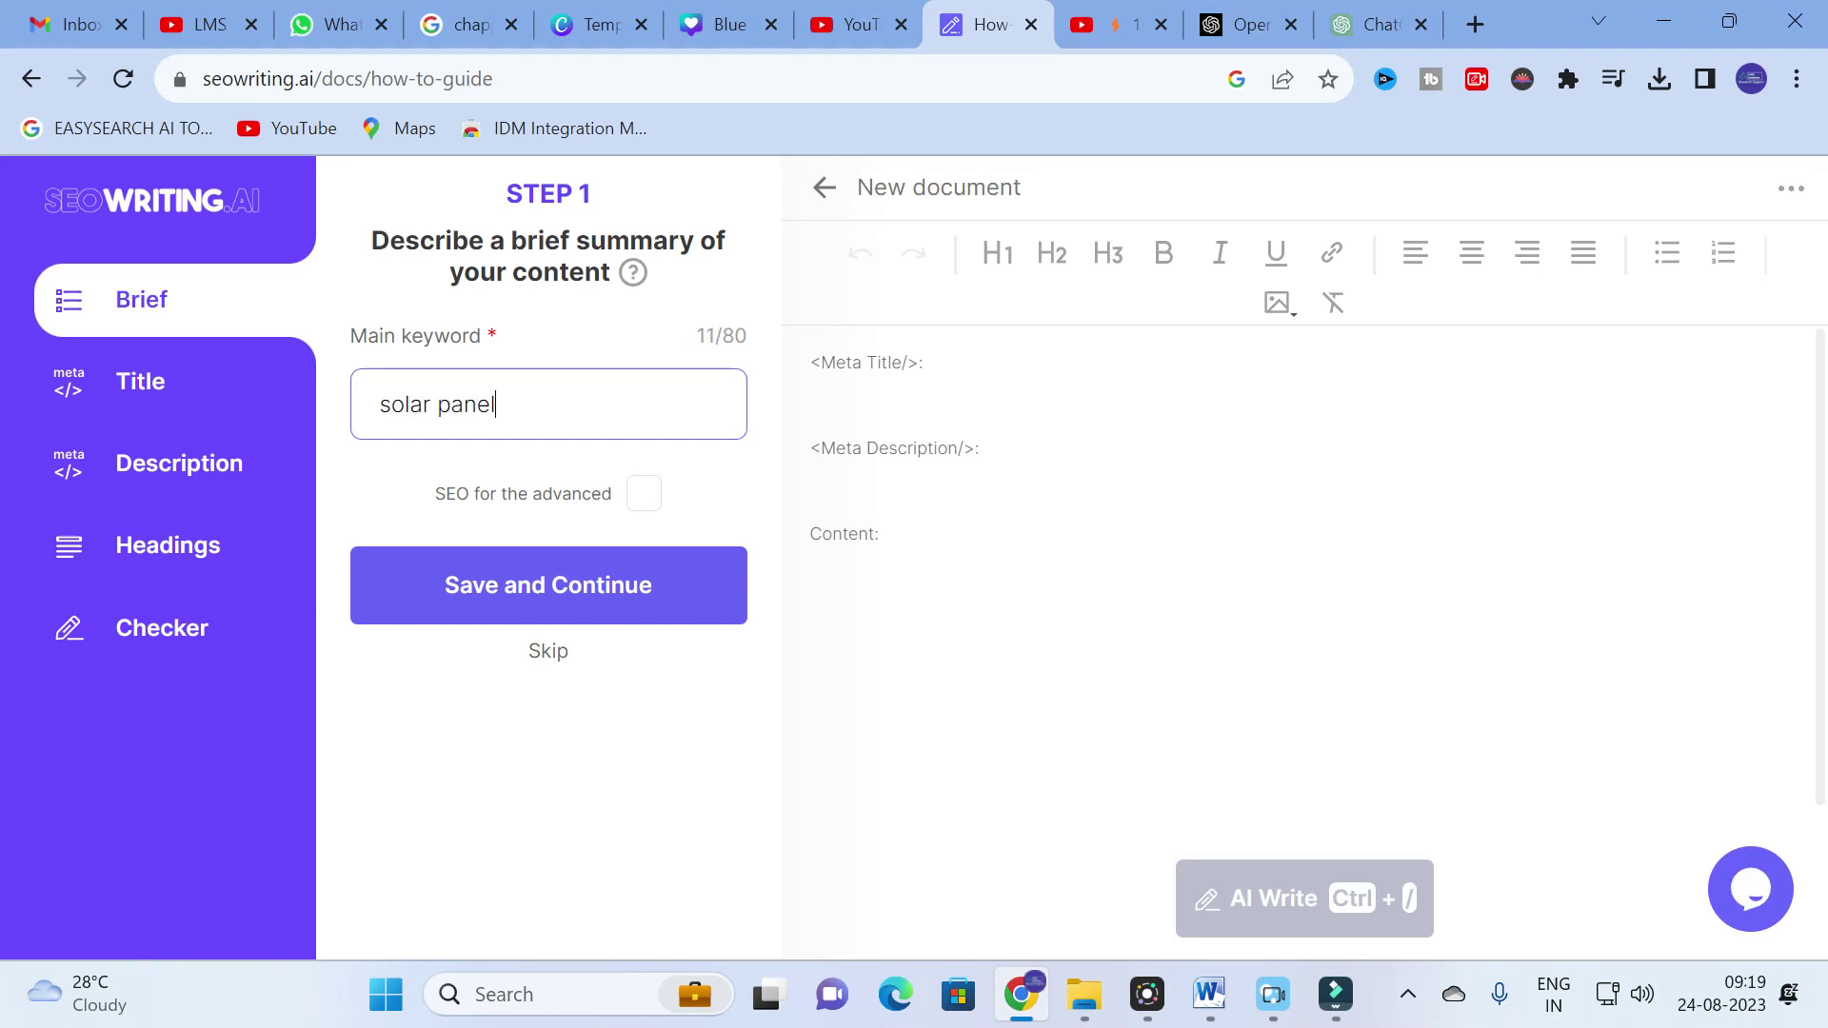
click(647, 500)
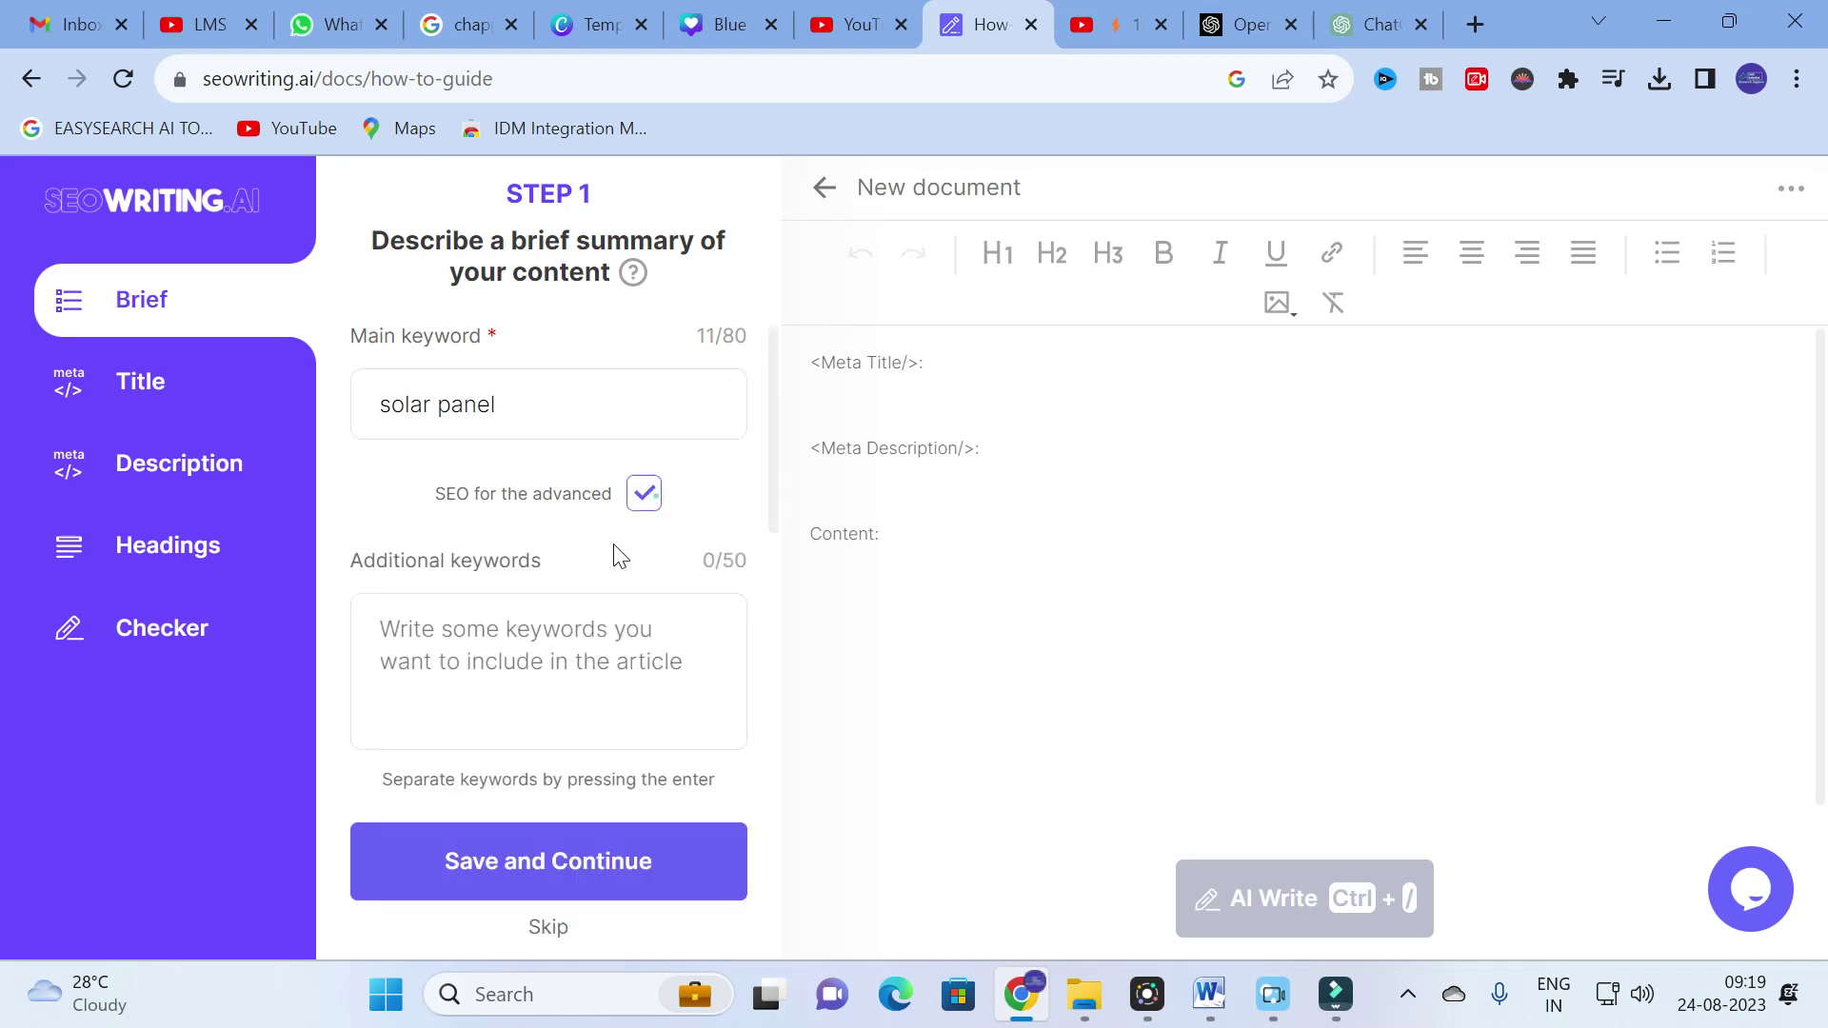
Save the How-to Guide brief with SEO for the advanced turned off, and generate title suggestions.
click(638, 500)
click(567, 589)
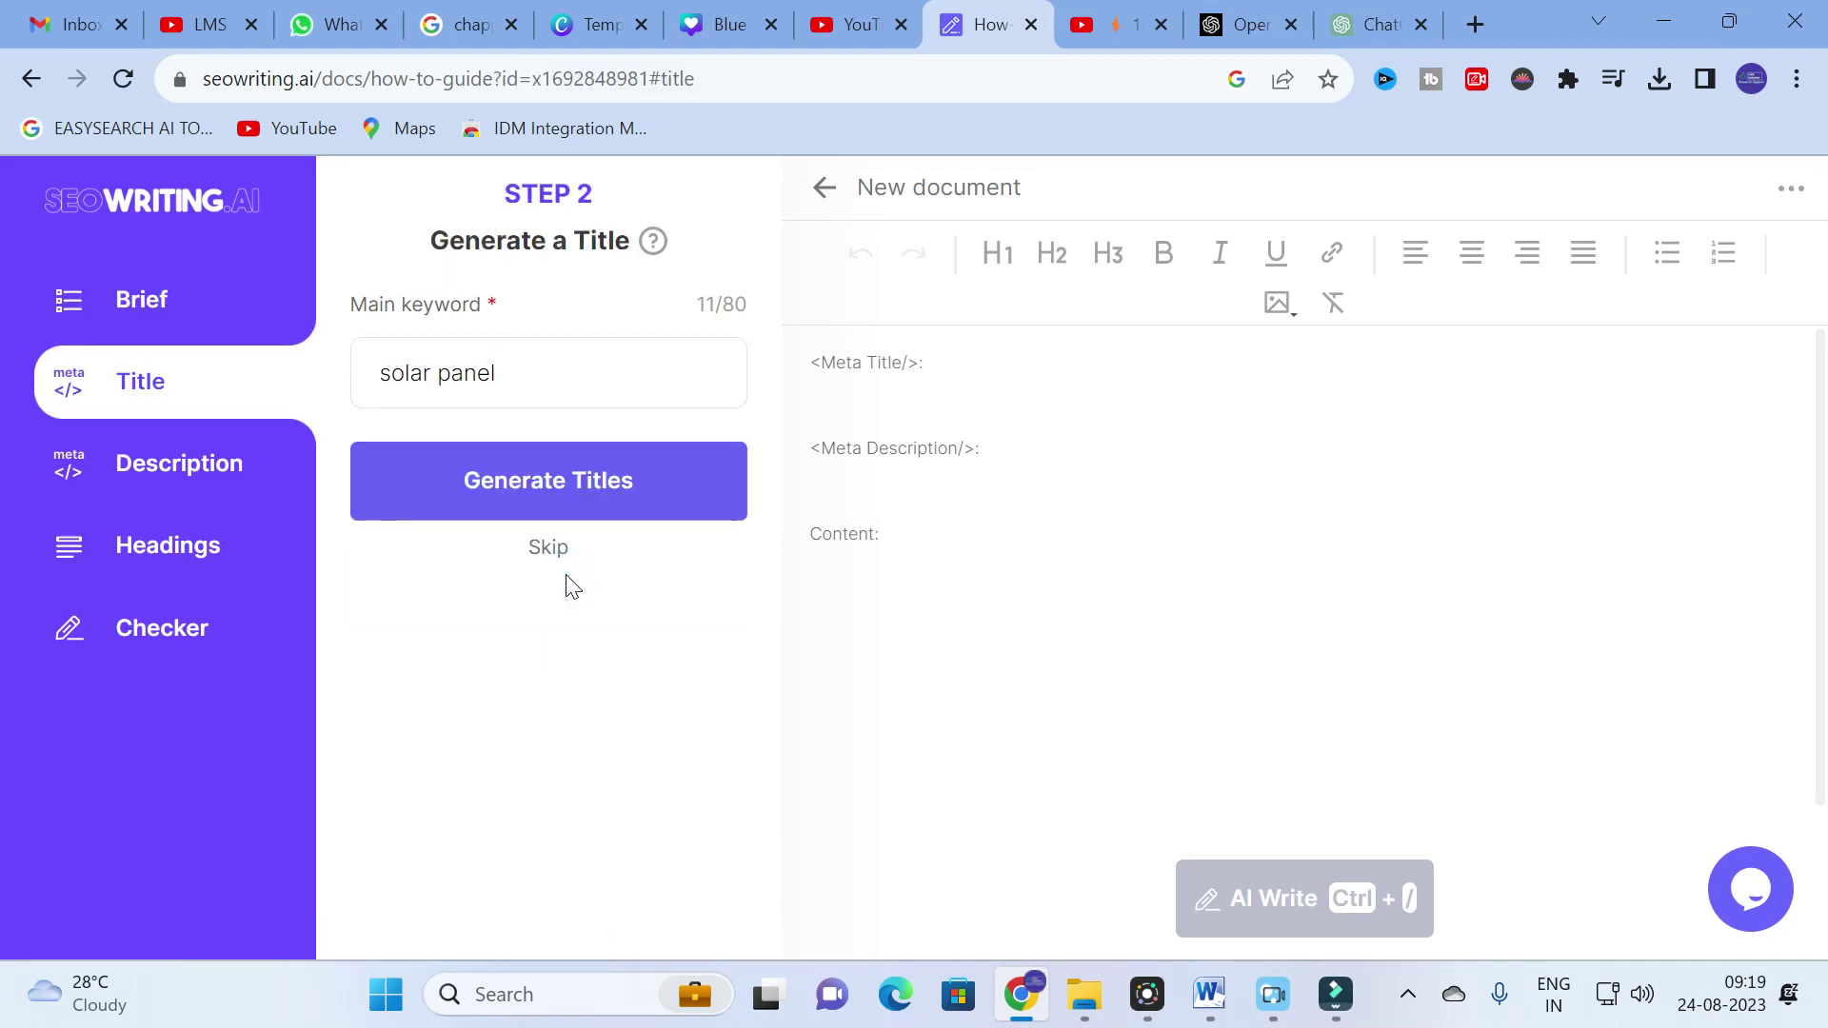
click(523, 490)
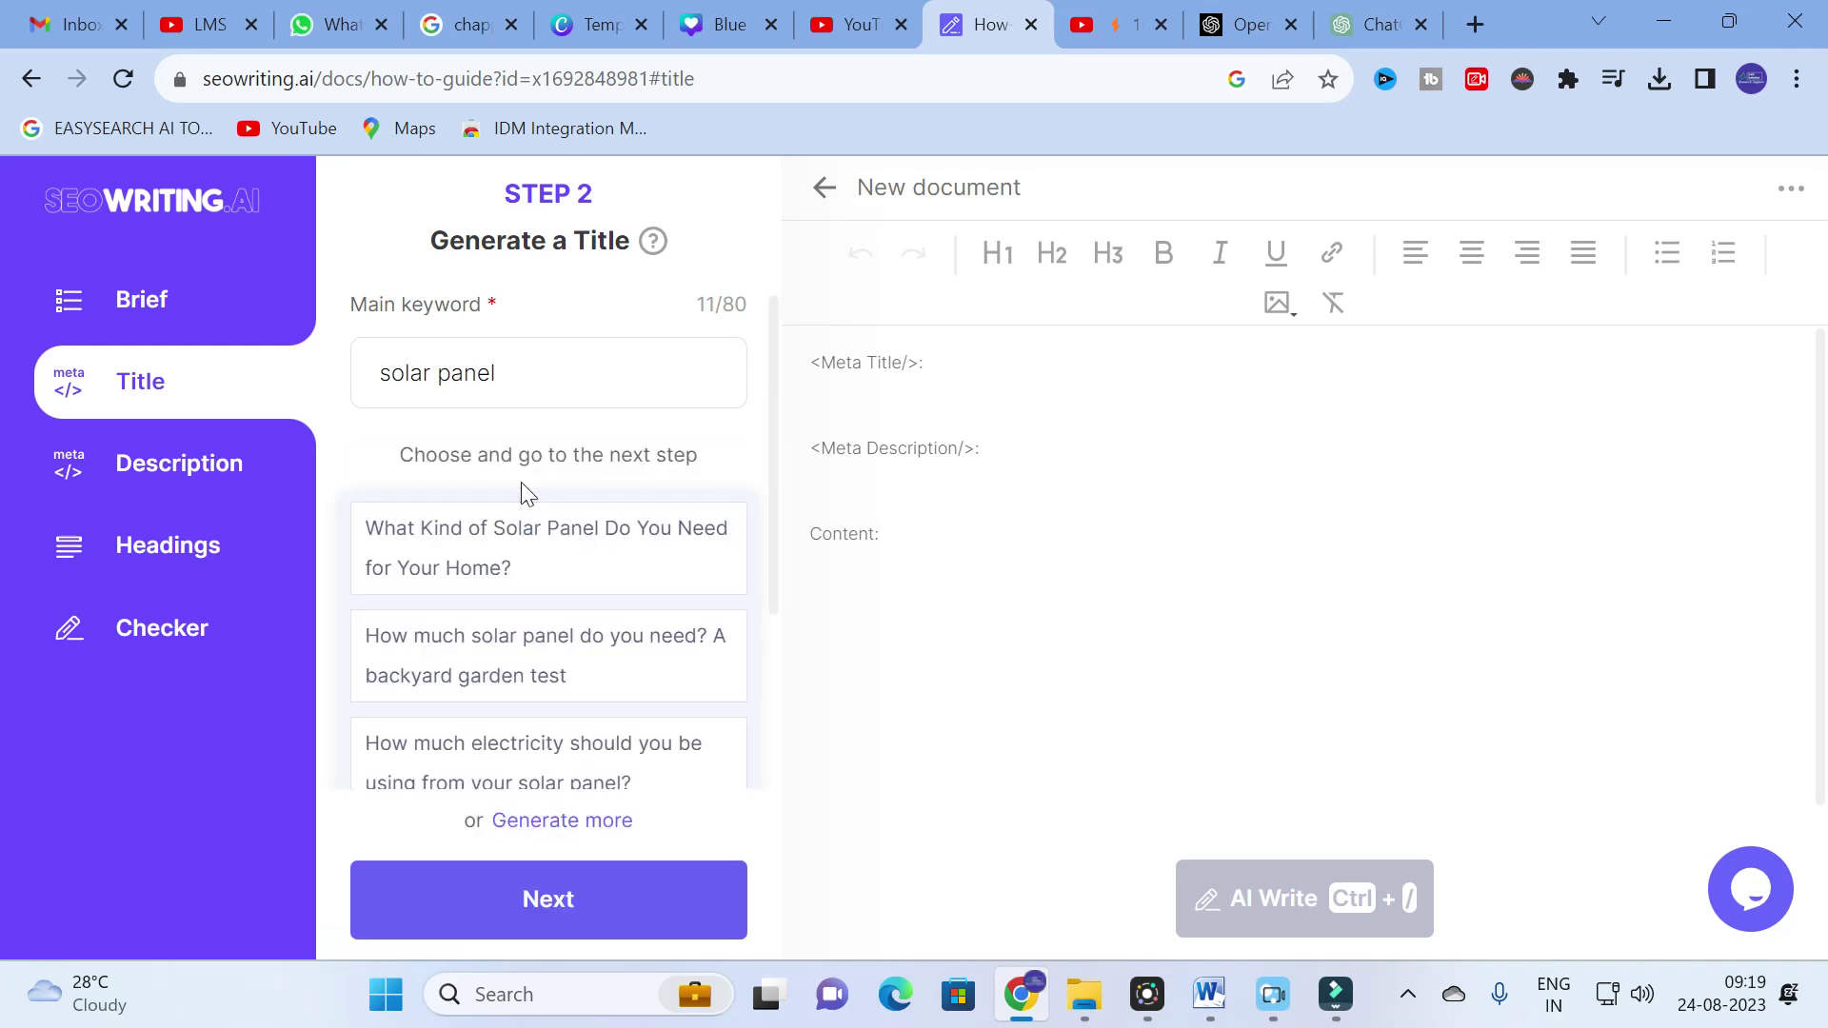
Choose "What Kind of Solar Panel Do You Need for Your Home?" as the meta title and continue to the description step.
scroll(522, 493, down, 3)
scroll(522, 494, up, 3)
scroll(435, 570, down, 2)
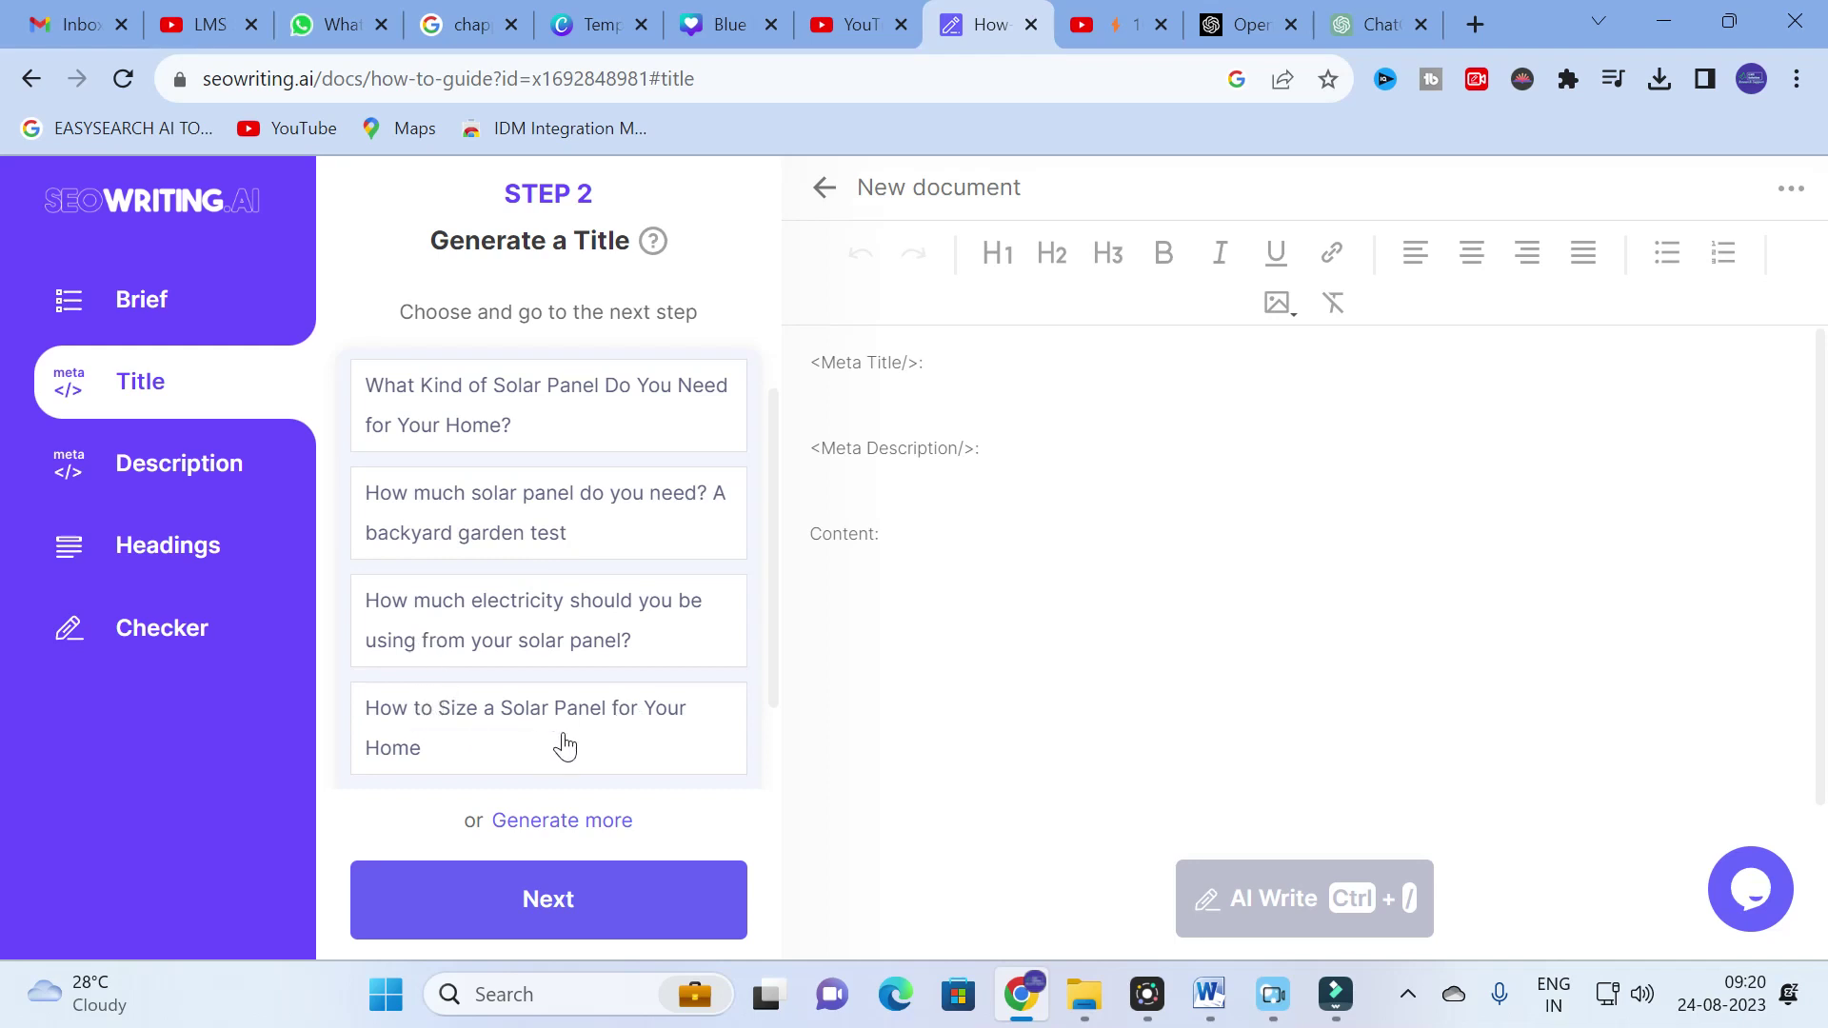
click(491, 393)
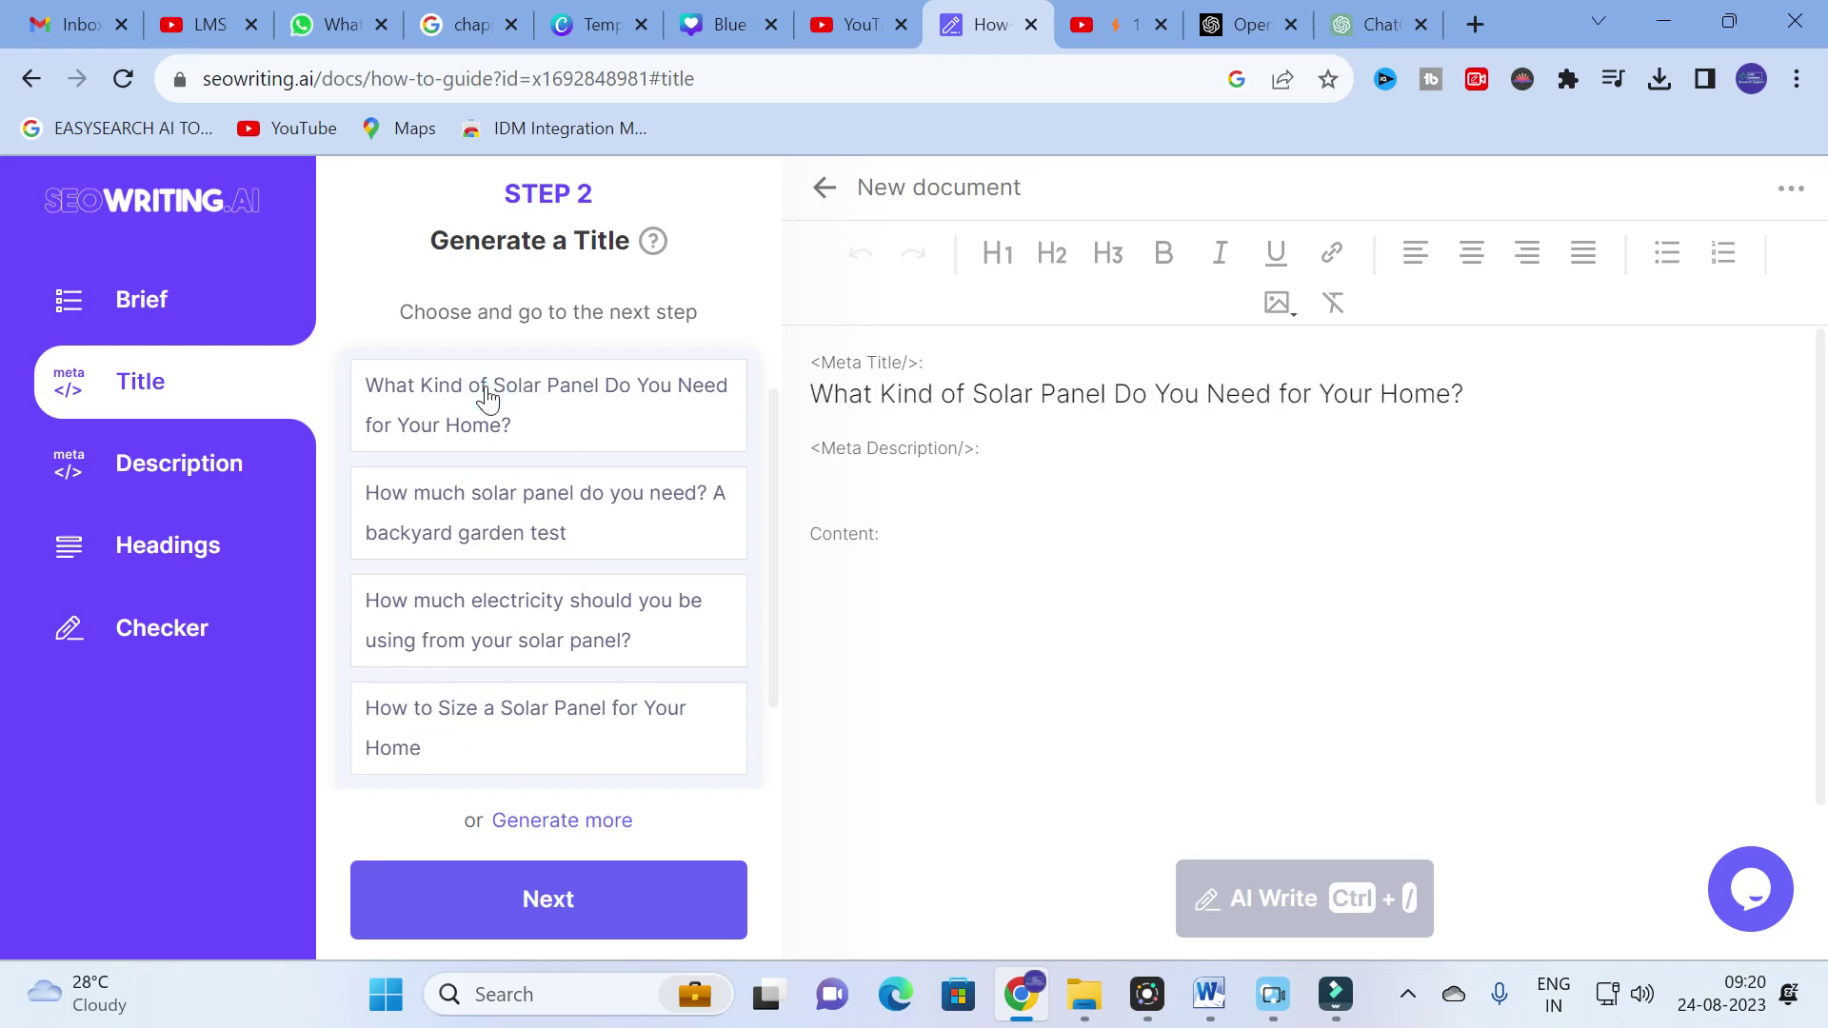
click(536, 892)
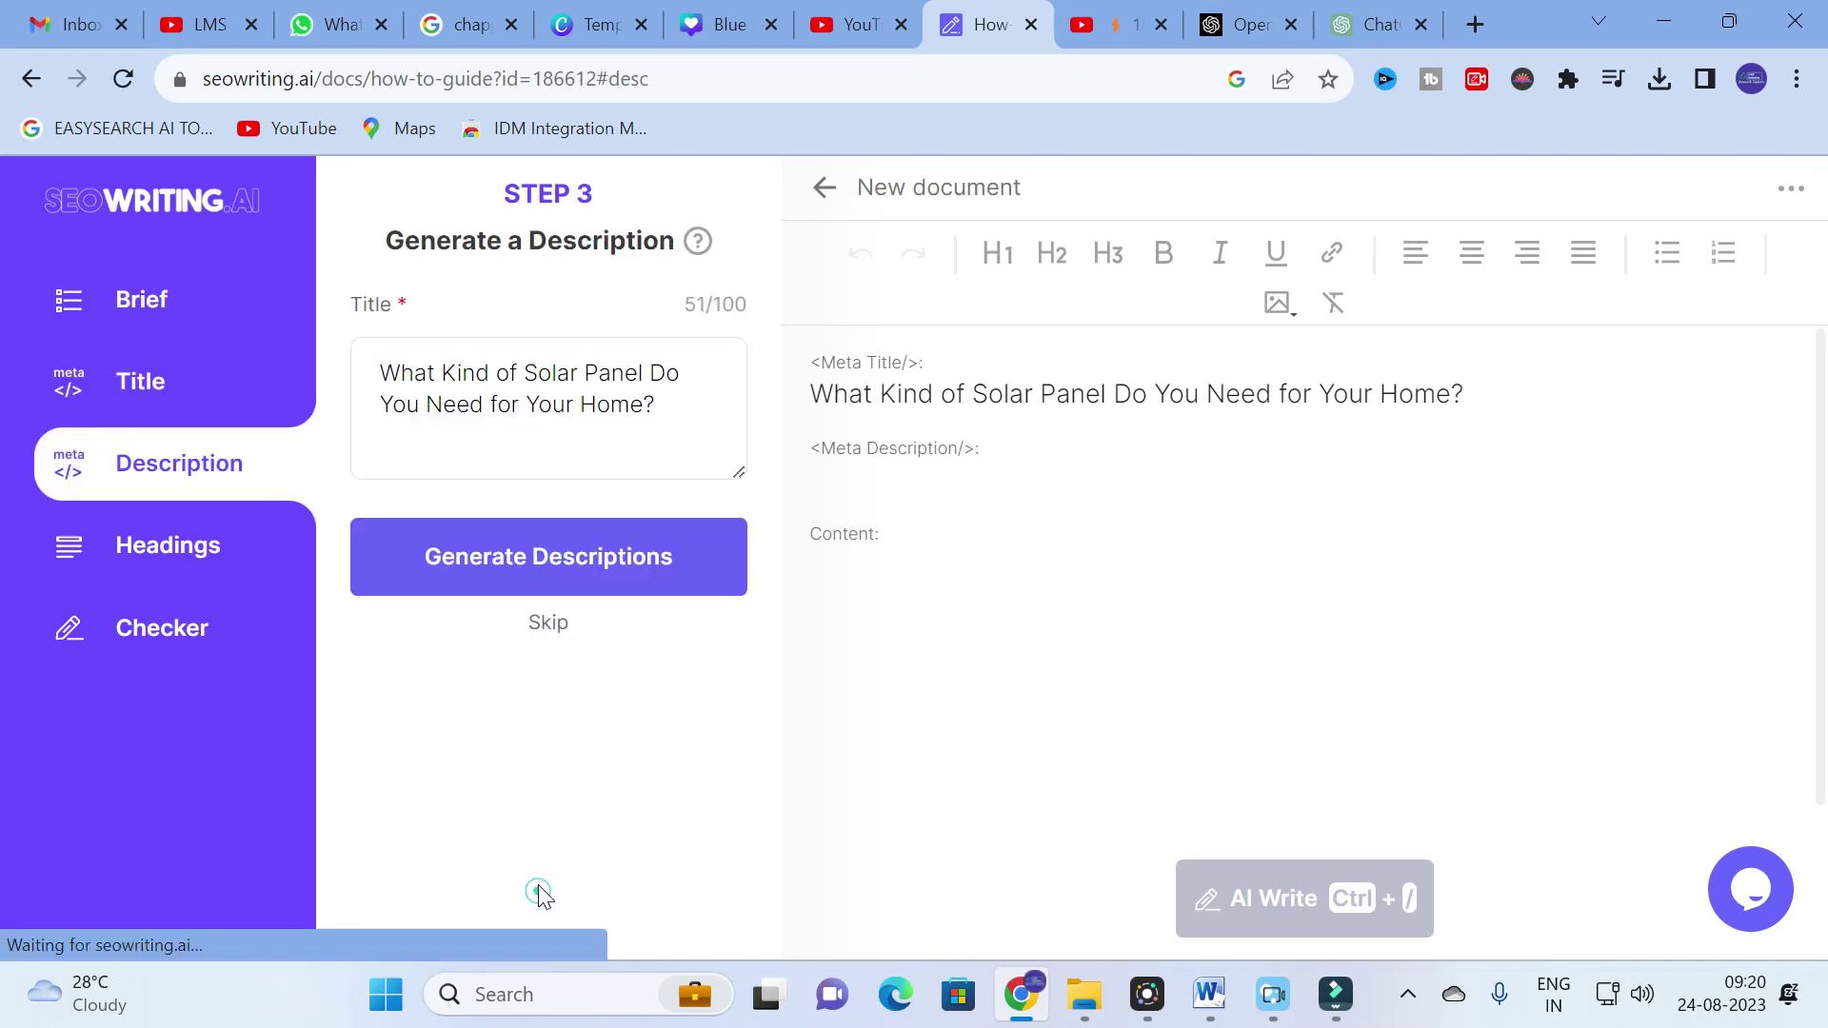
Generate descriptions, choose the one beginning "Solar panel sizes vary by wattage" as the meta description, and continue to the headings step.
click(541, 557)
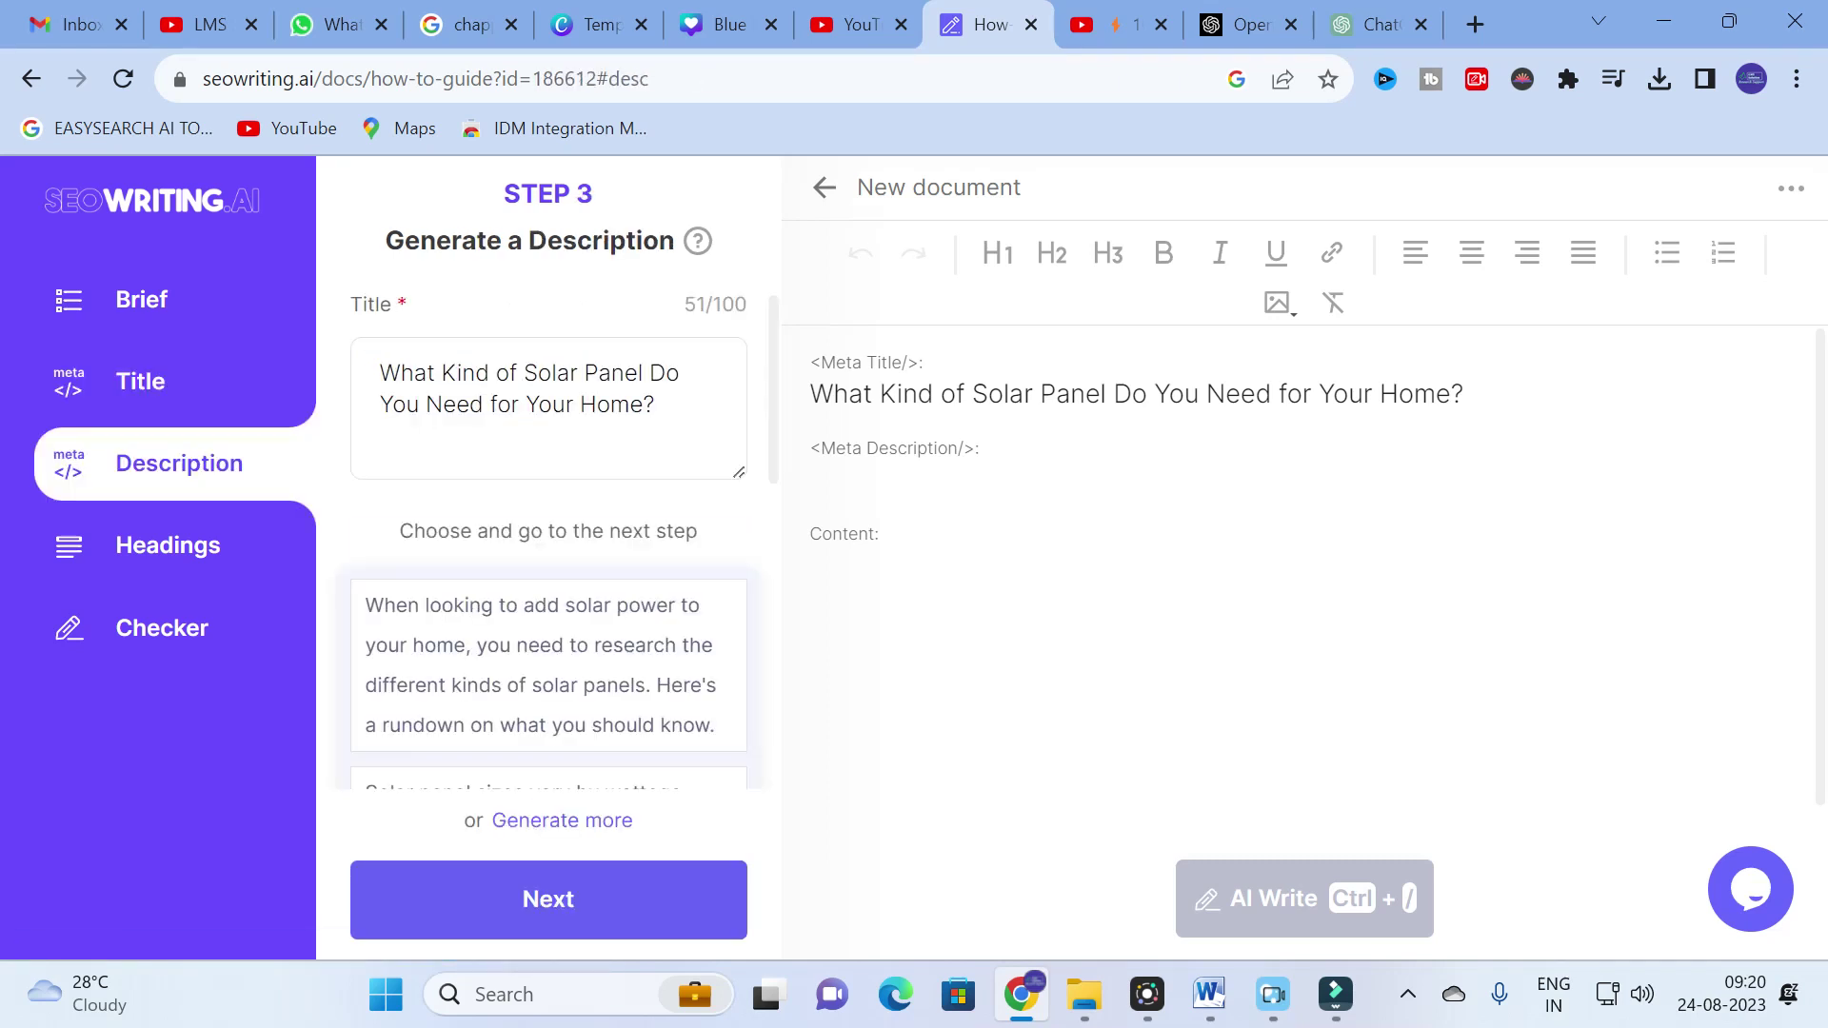
scroll(502, 633, down, 2)
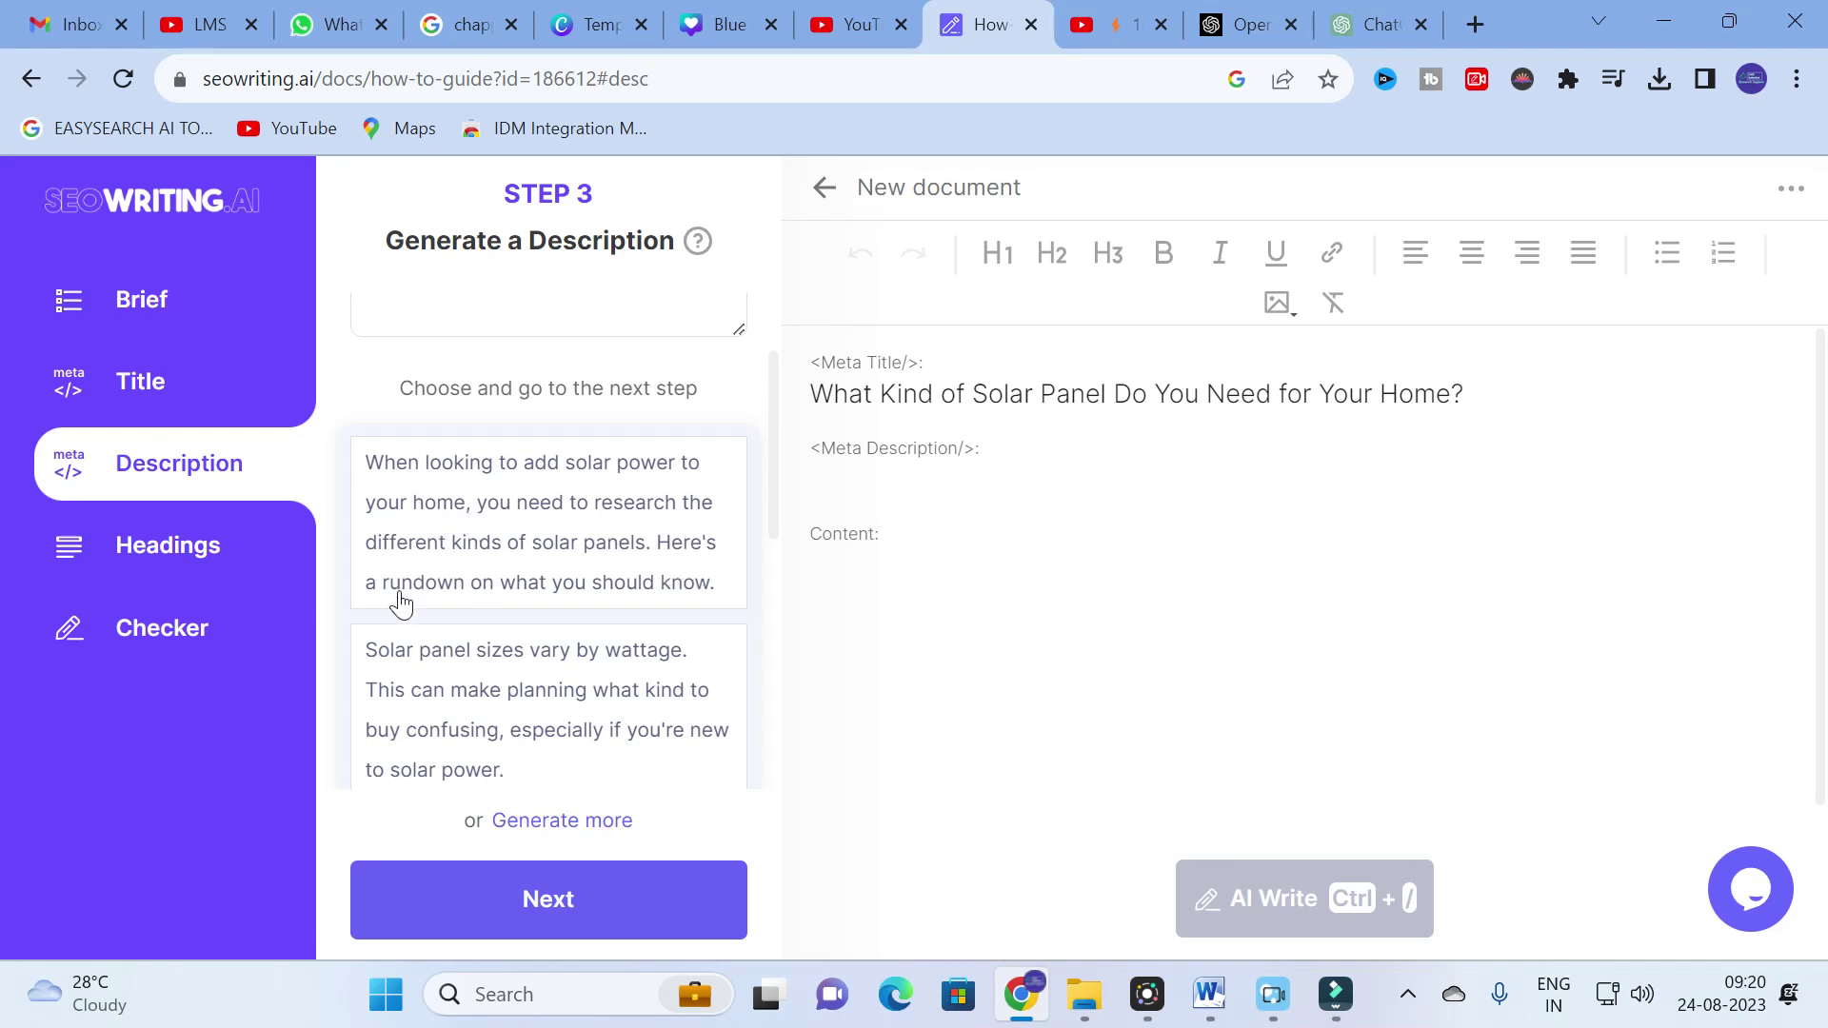
scroll(495, 553, down, 2)
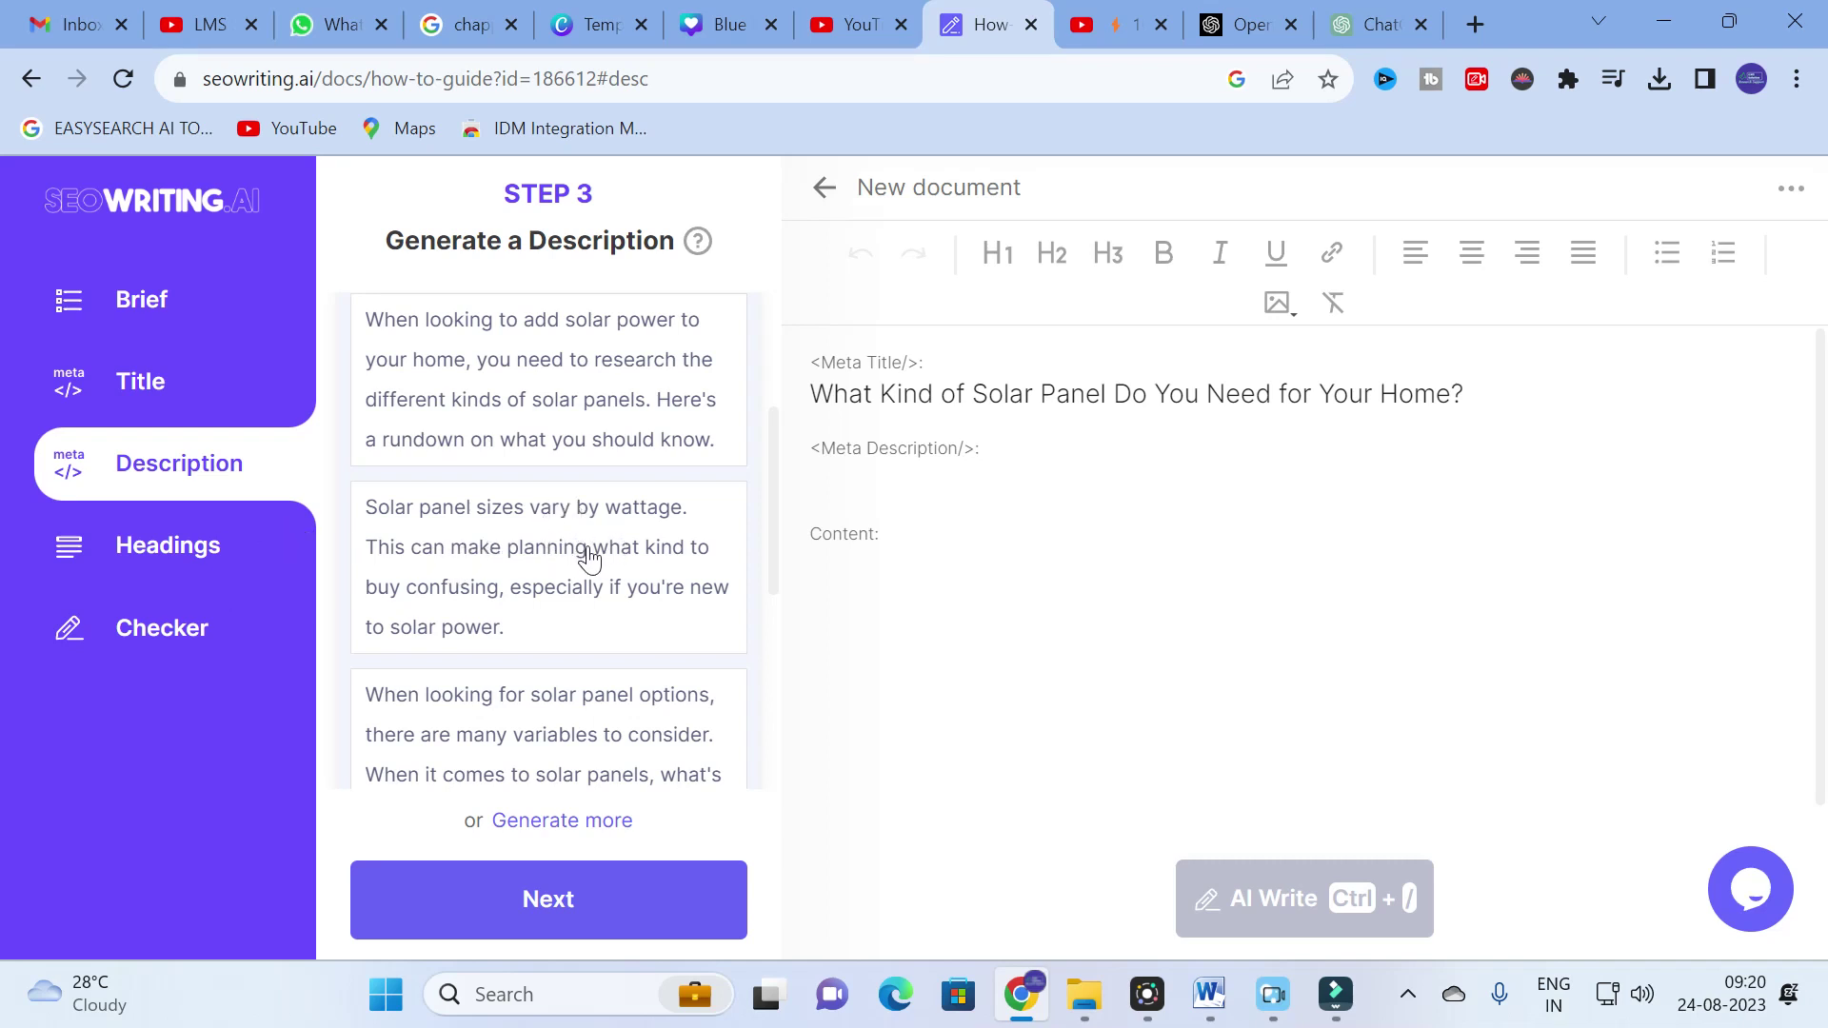
scroll(498, 583, down, 3)
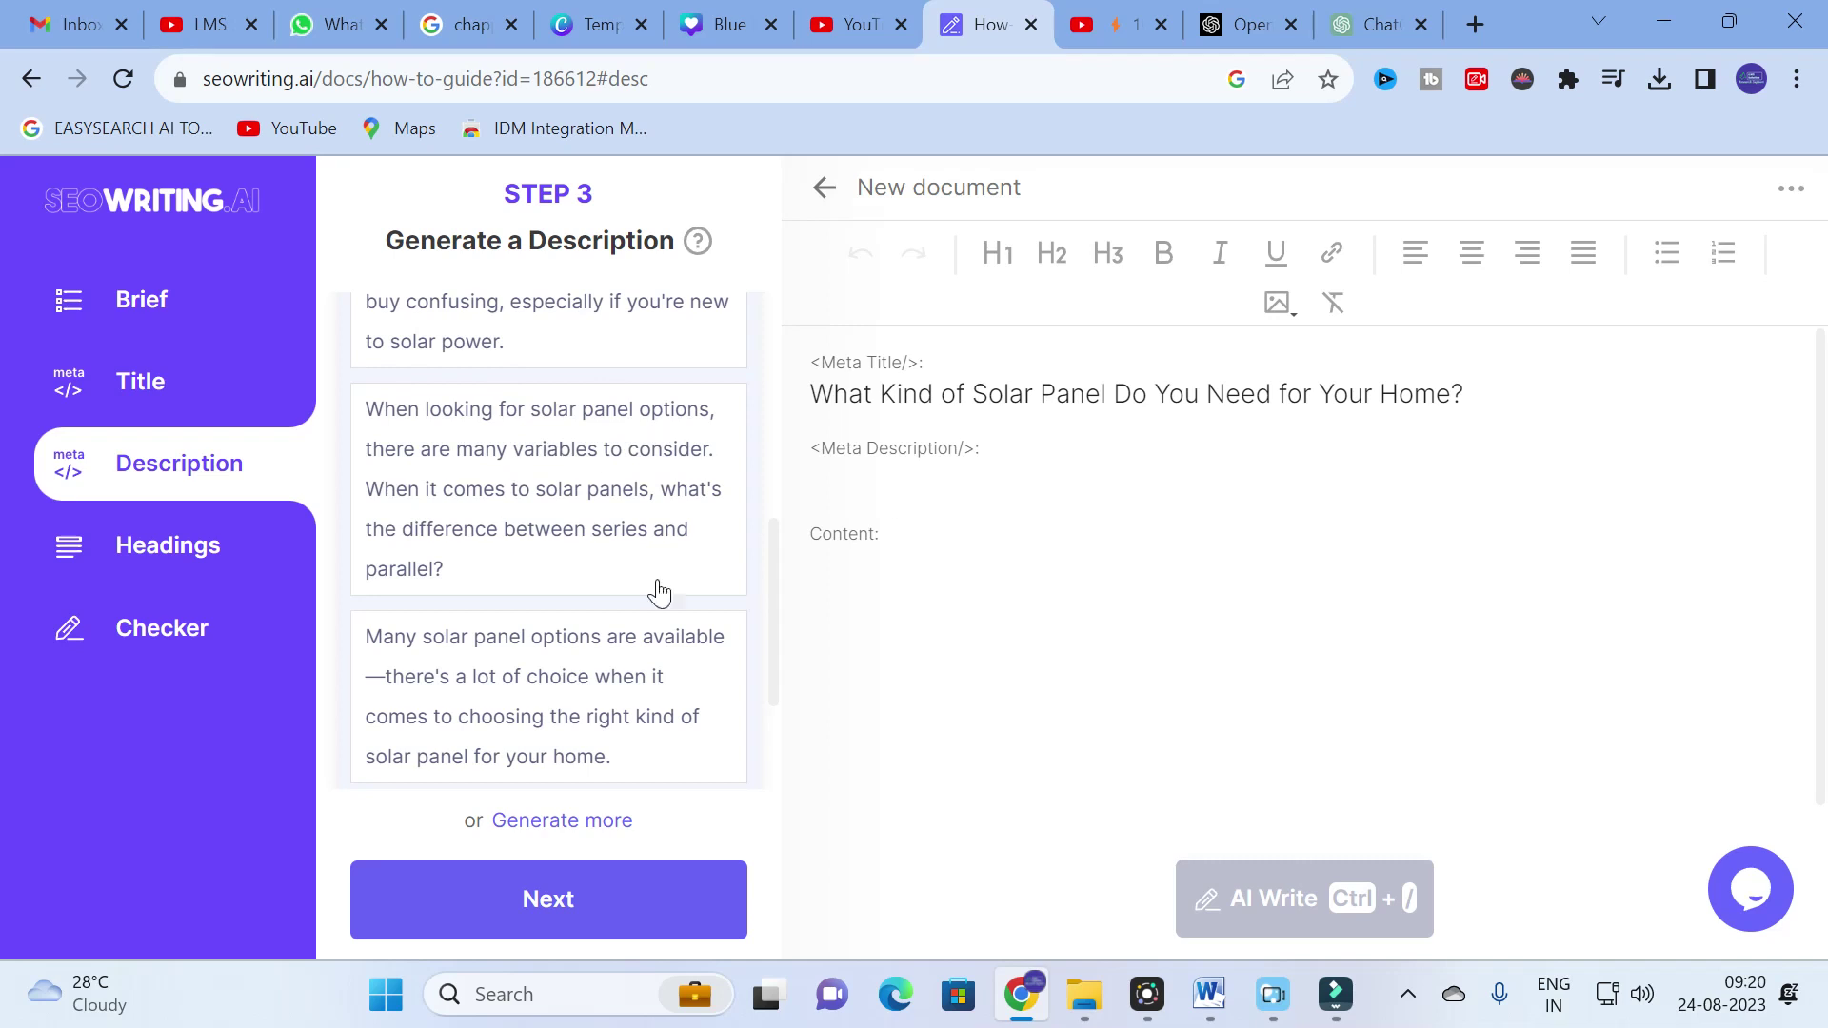
click(543, 909)
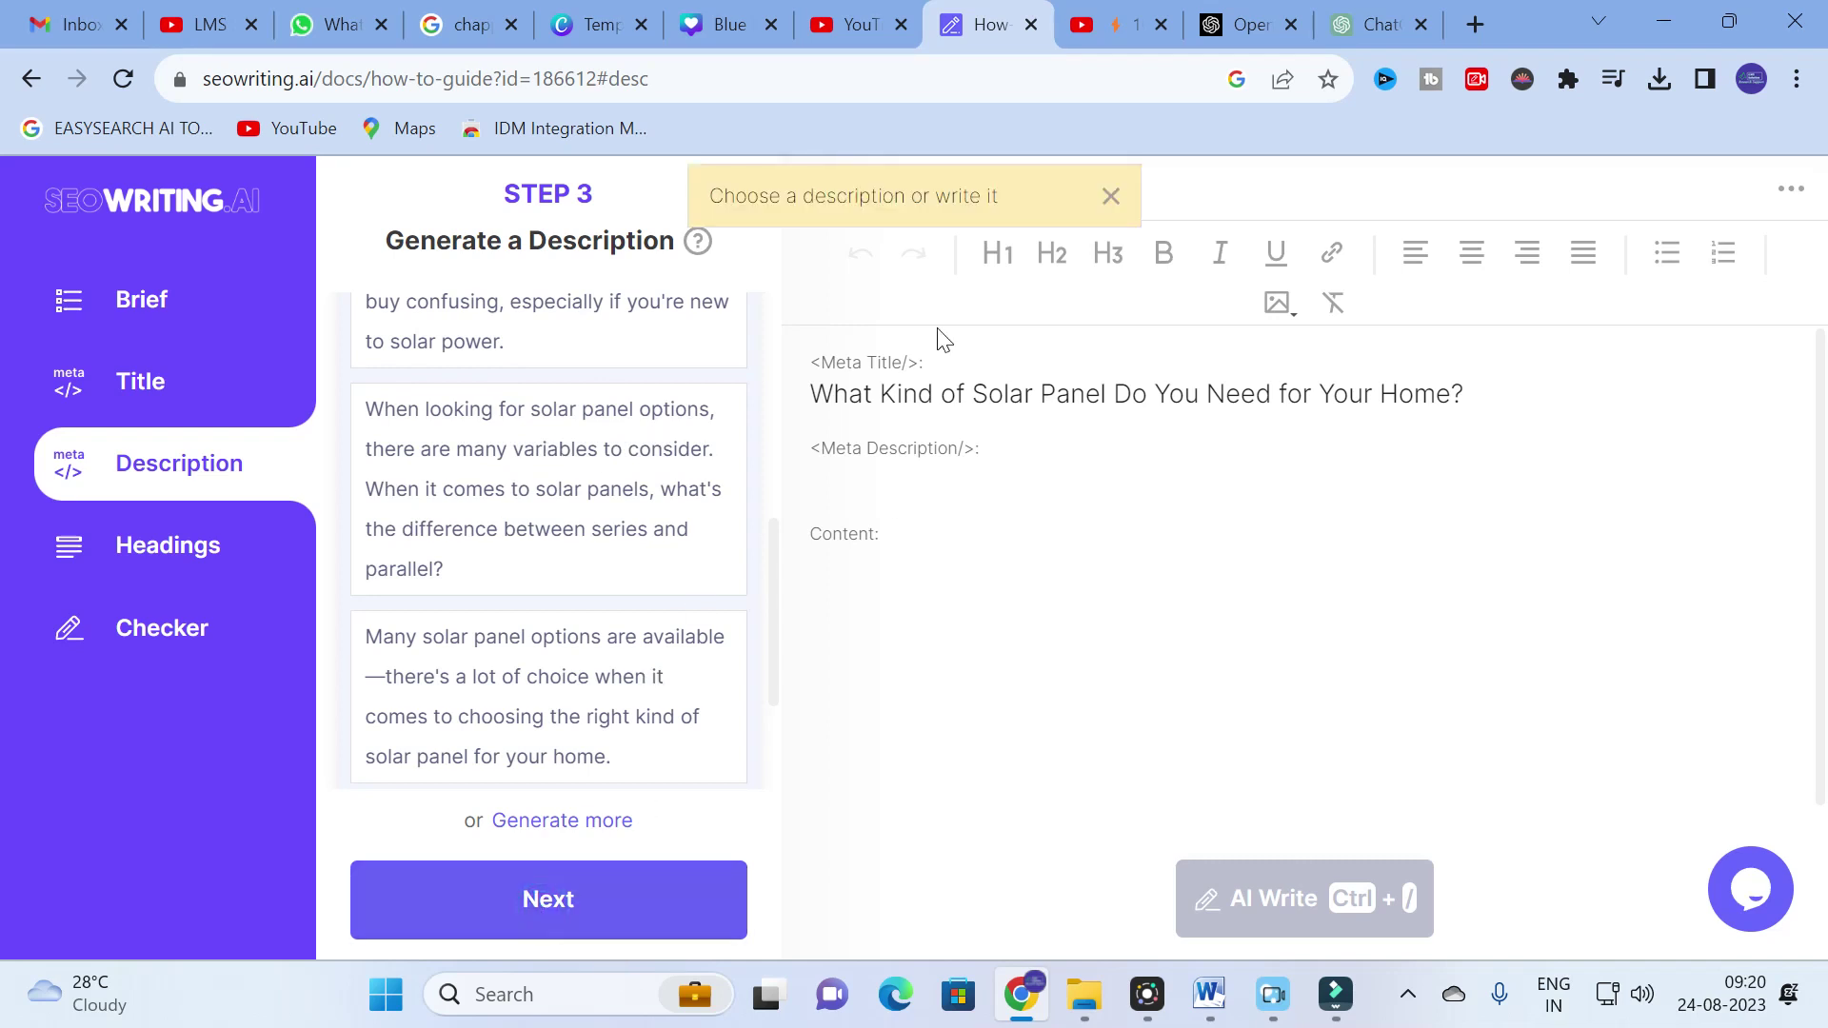
click(1111, 196)
scroll(574, 593, up, 4)
scroll(574, 592, down, 3)
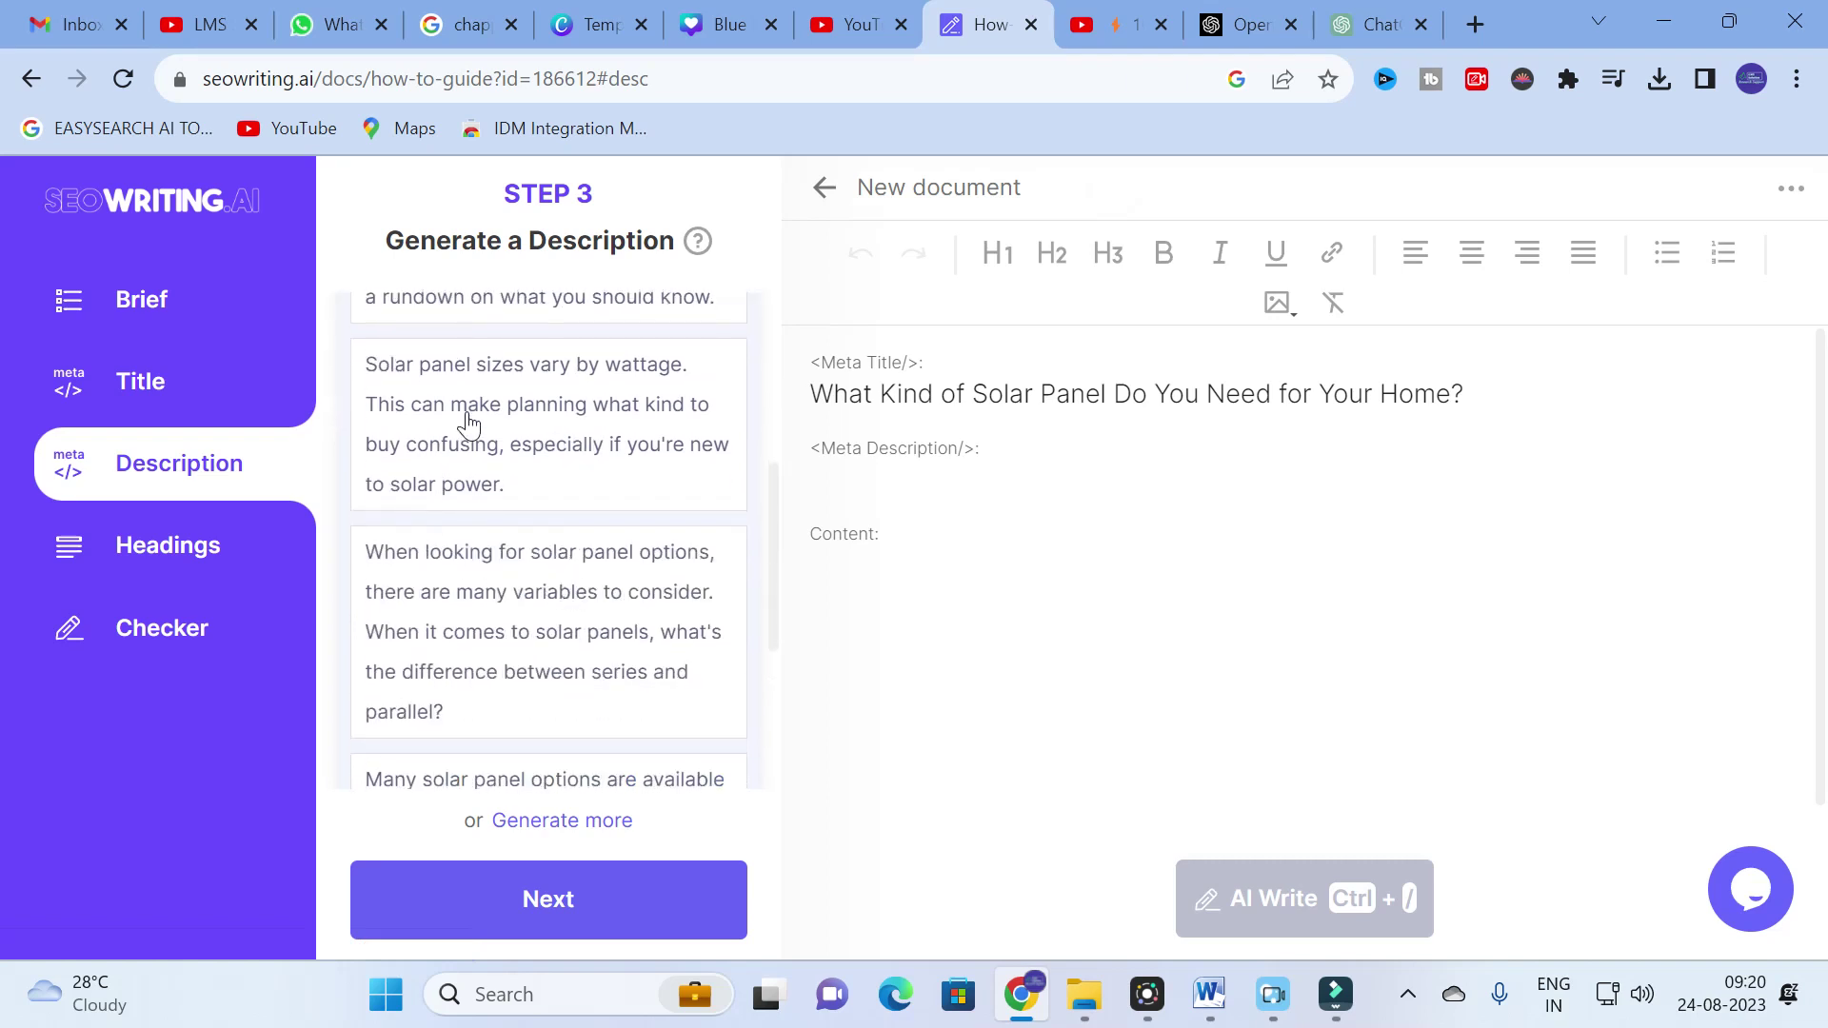
click(476, 393)
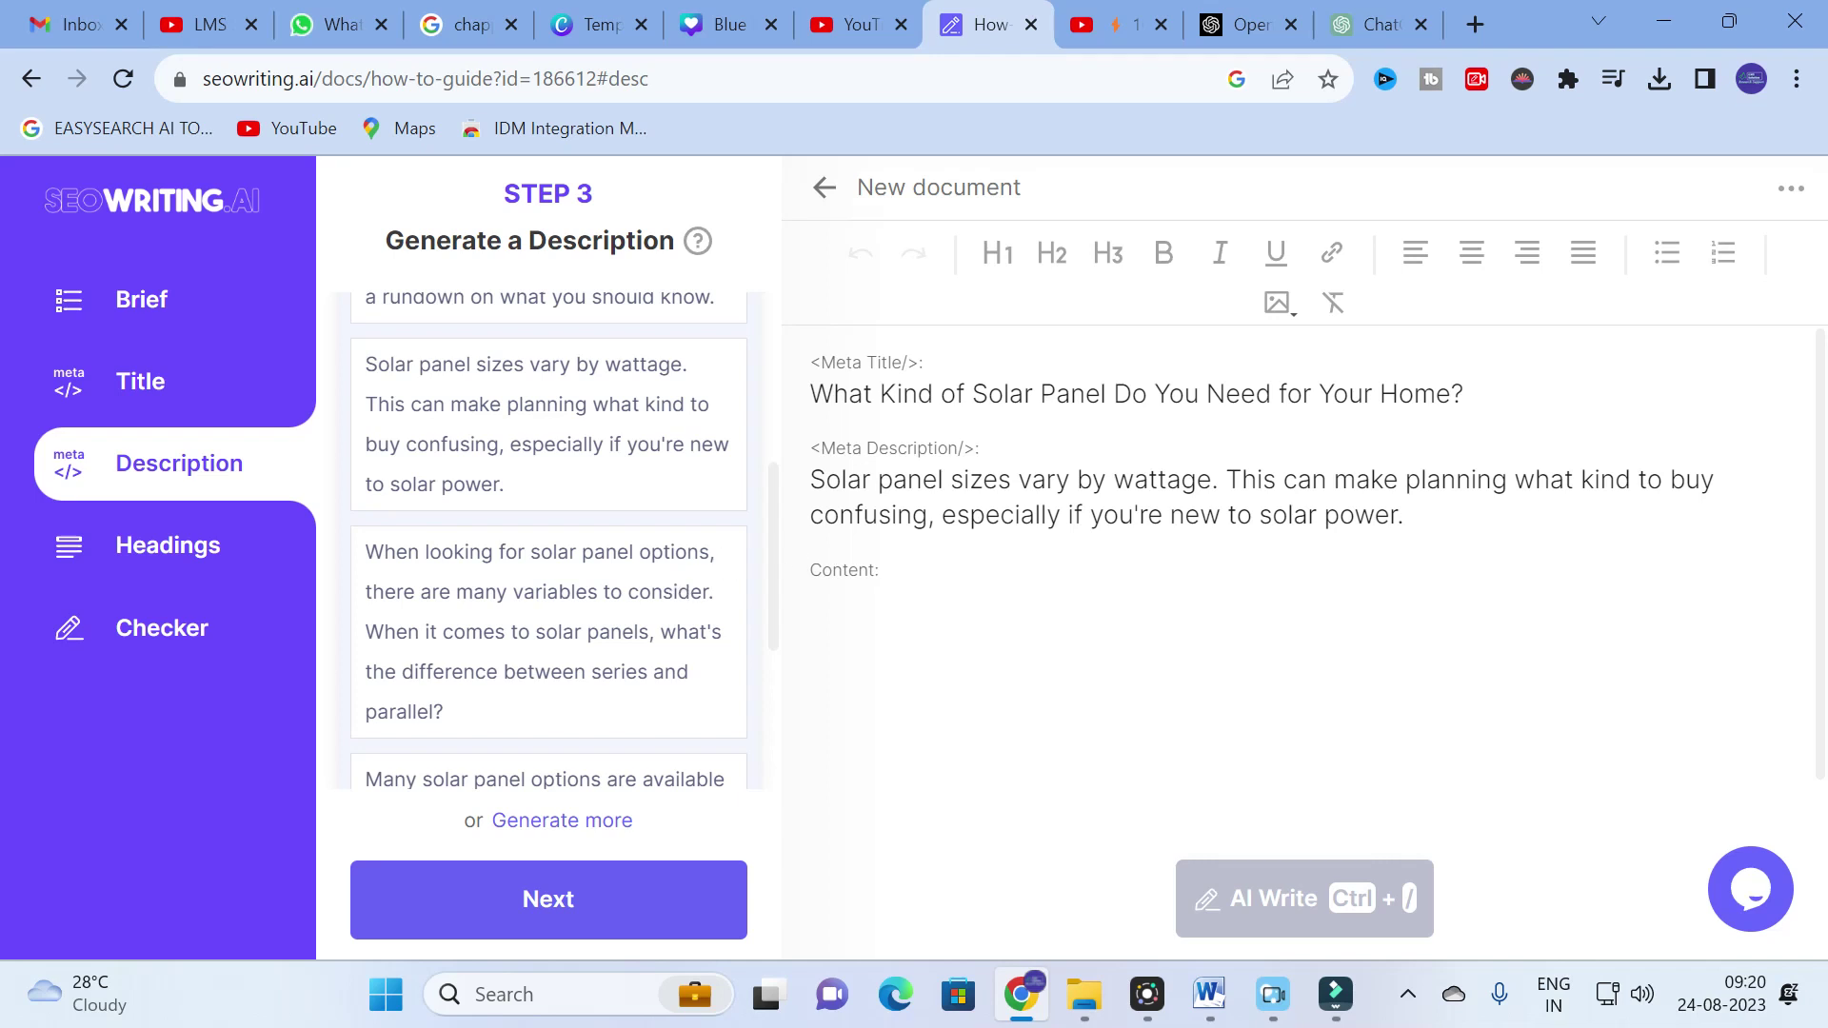
click(550, 905)
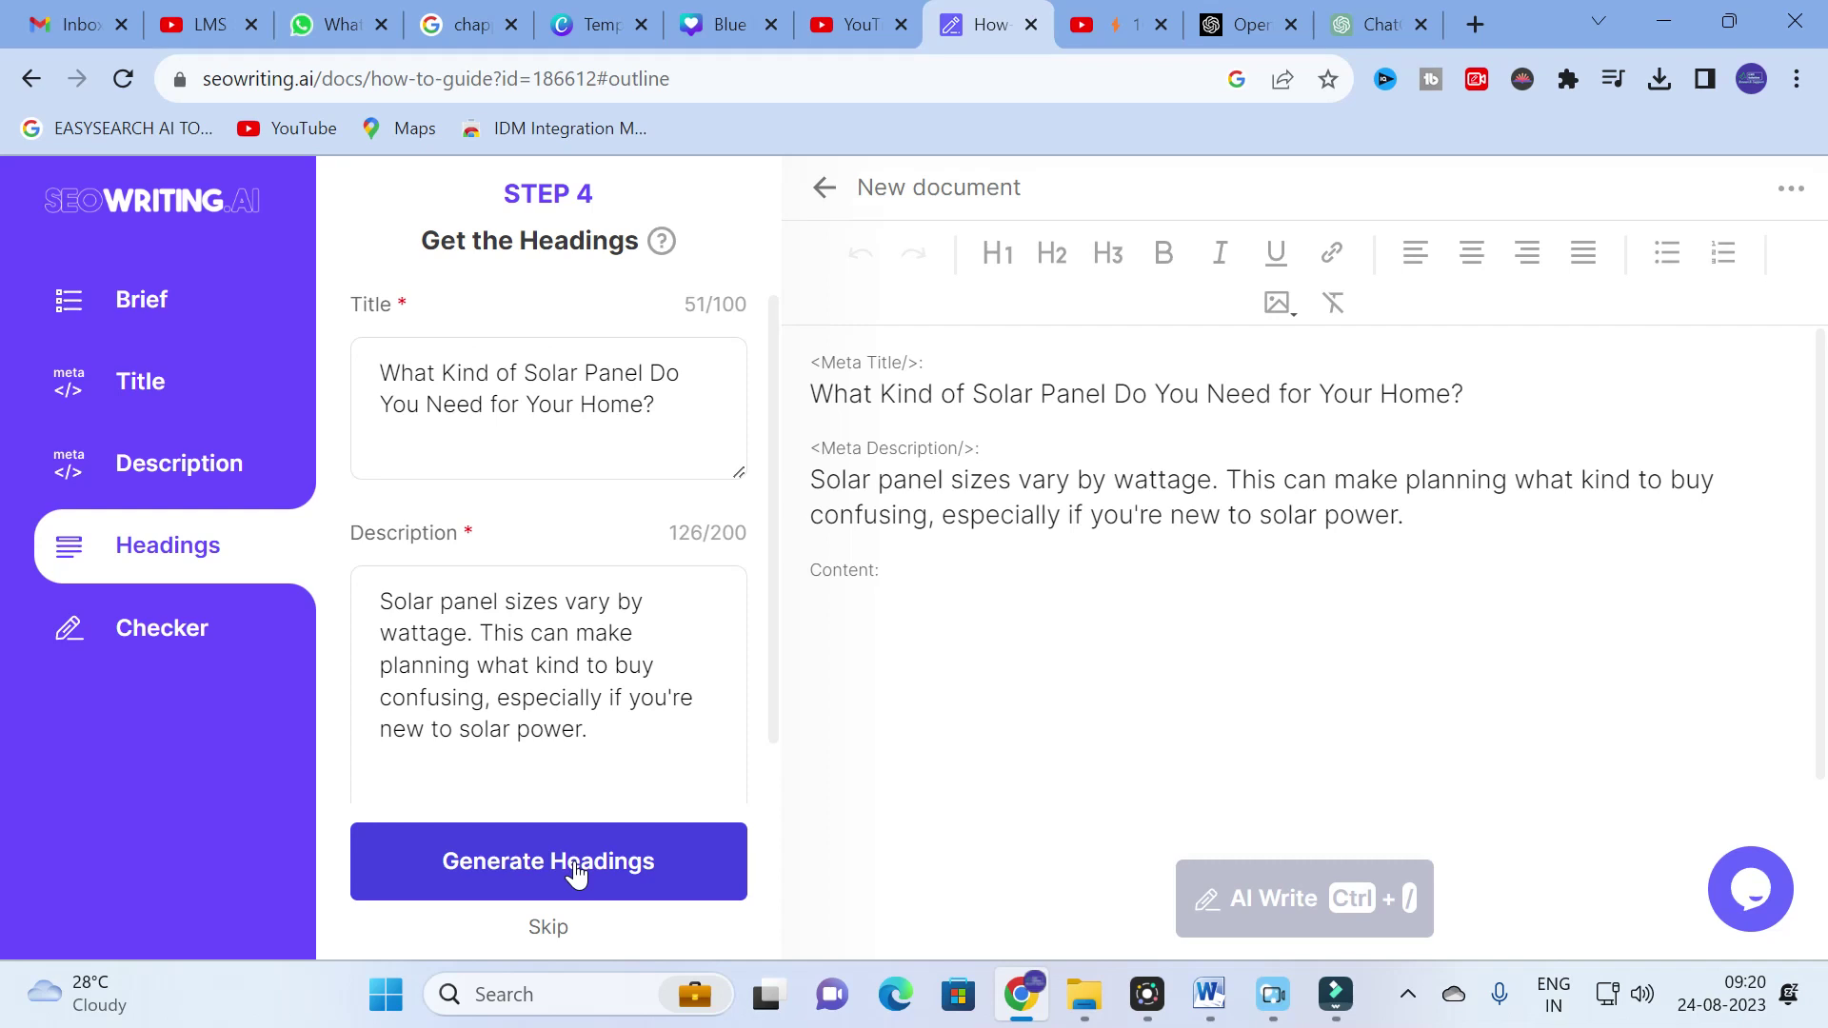
Generate the headings for the guide and look through the resulting outline in the document.
click(576, 874)
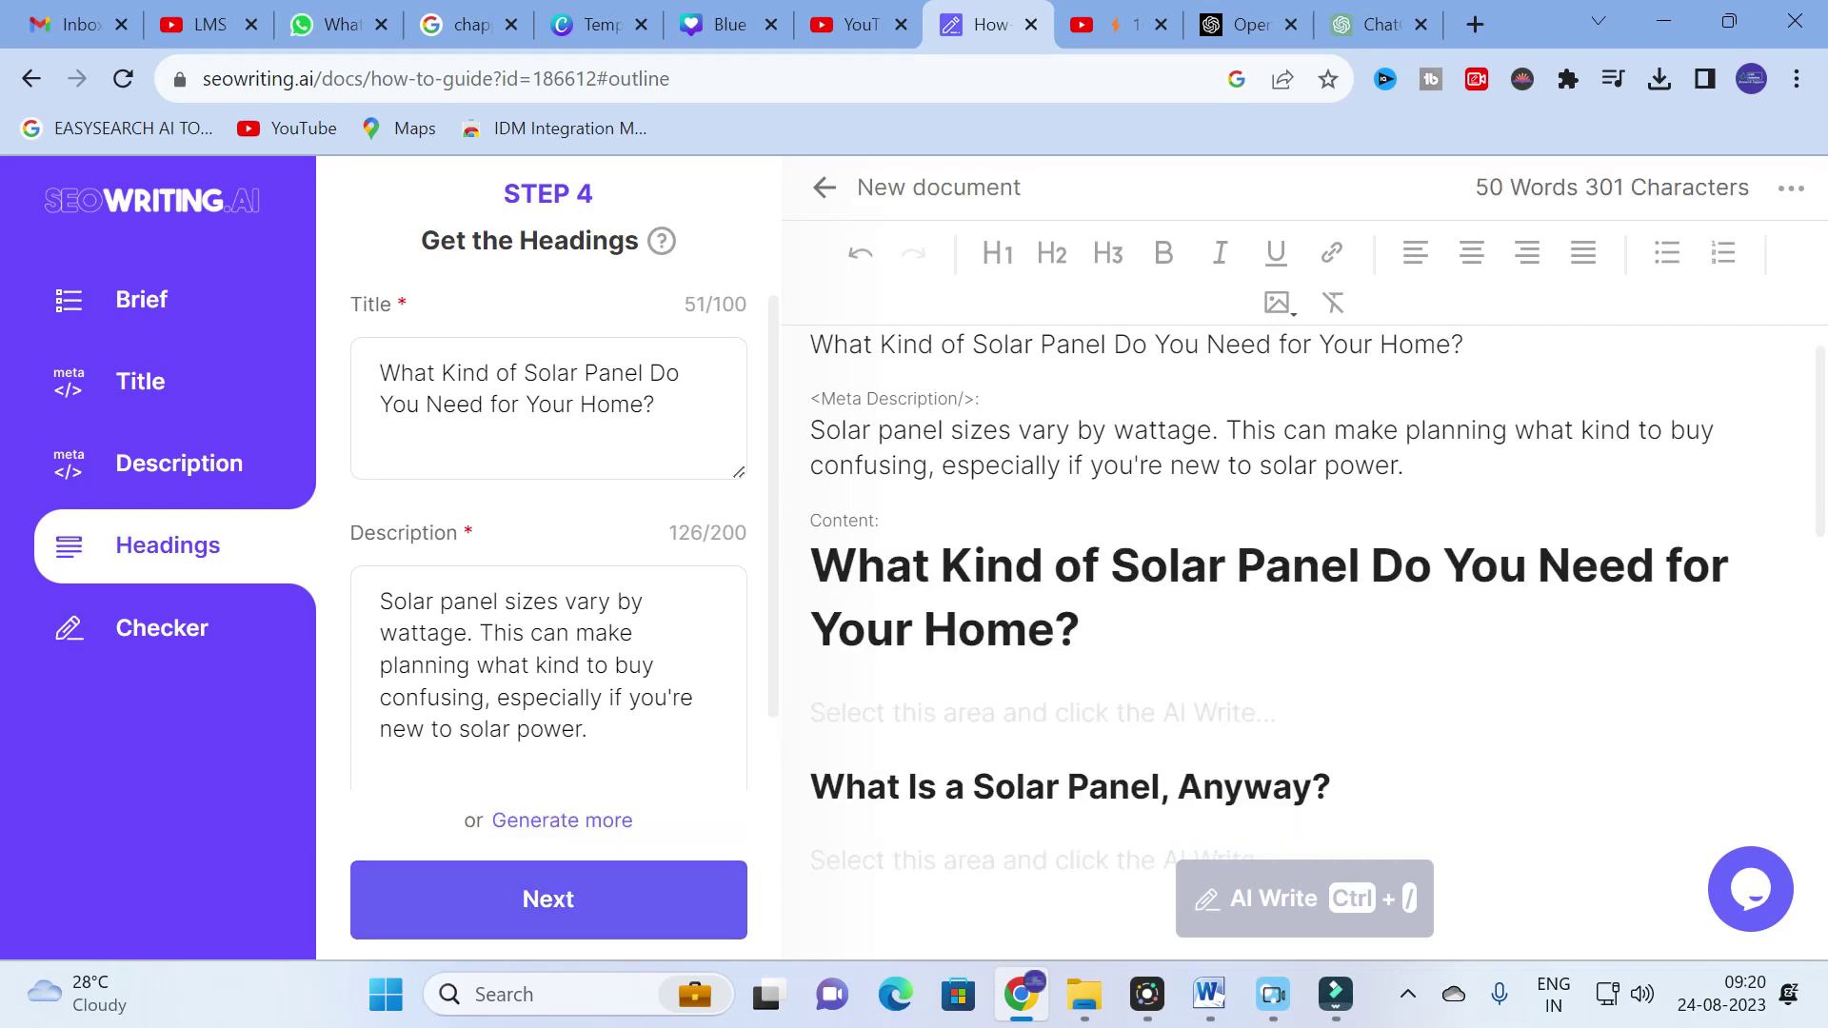
scroll(1305, 619, down, 2)
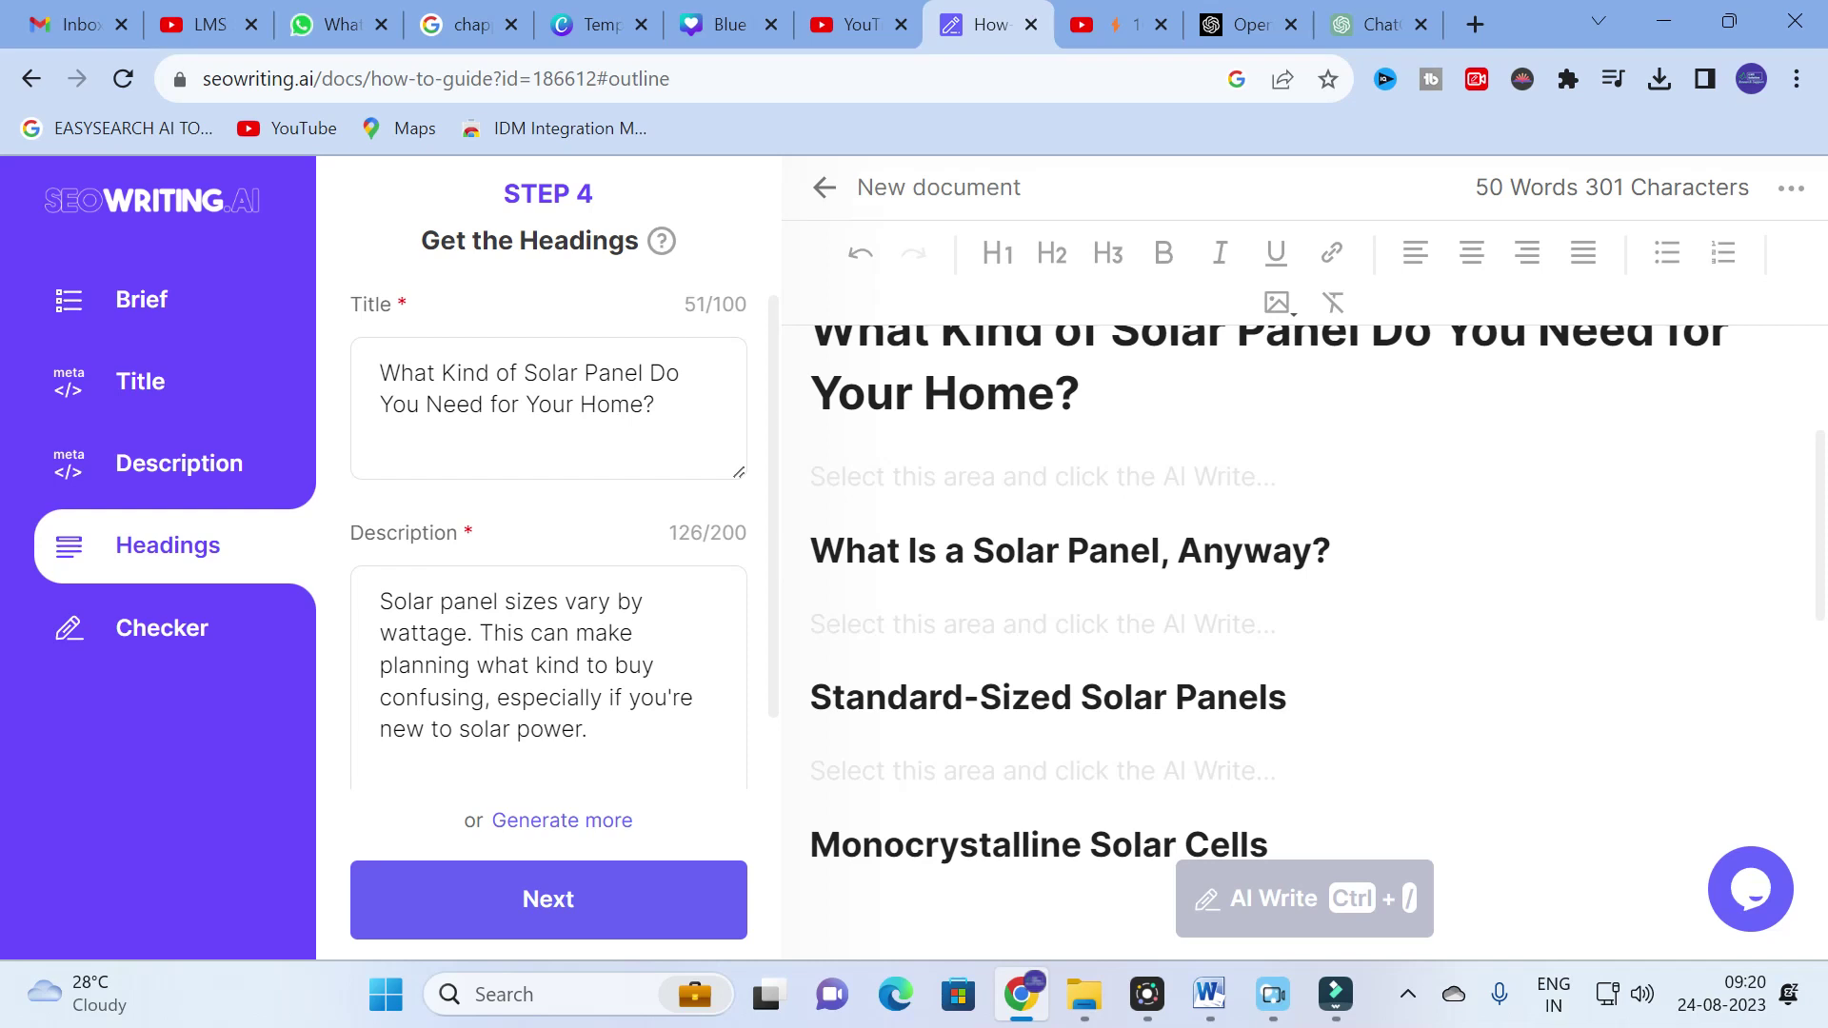
scroll(1317, 595, up, 2)
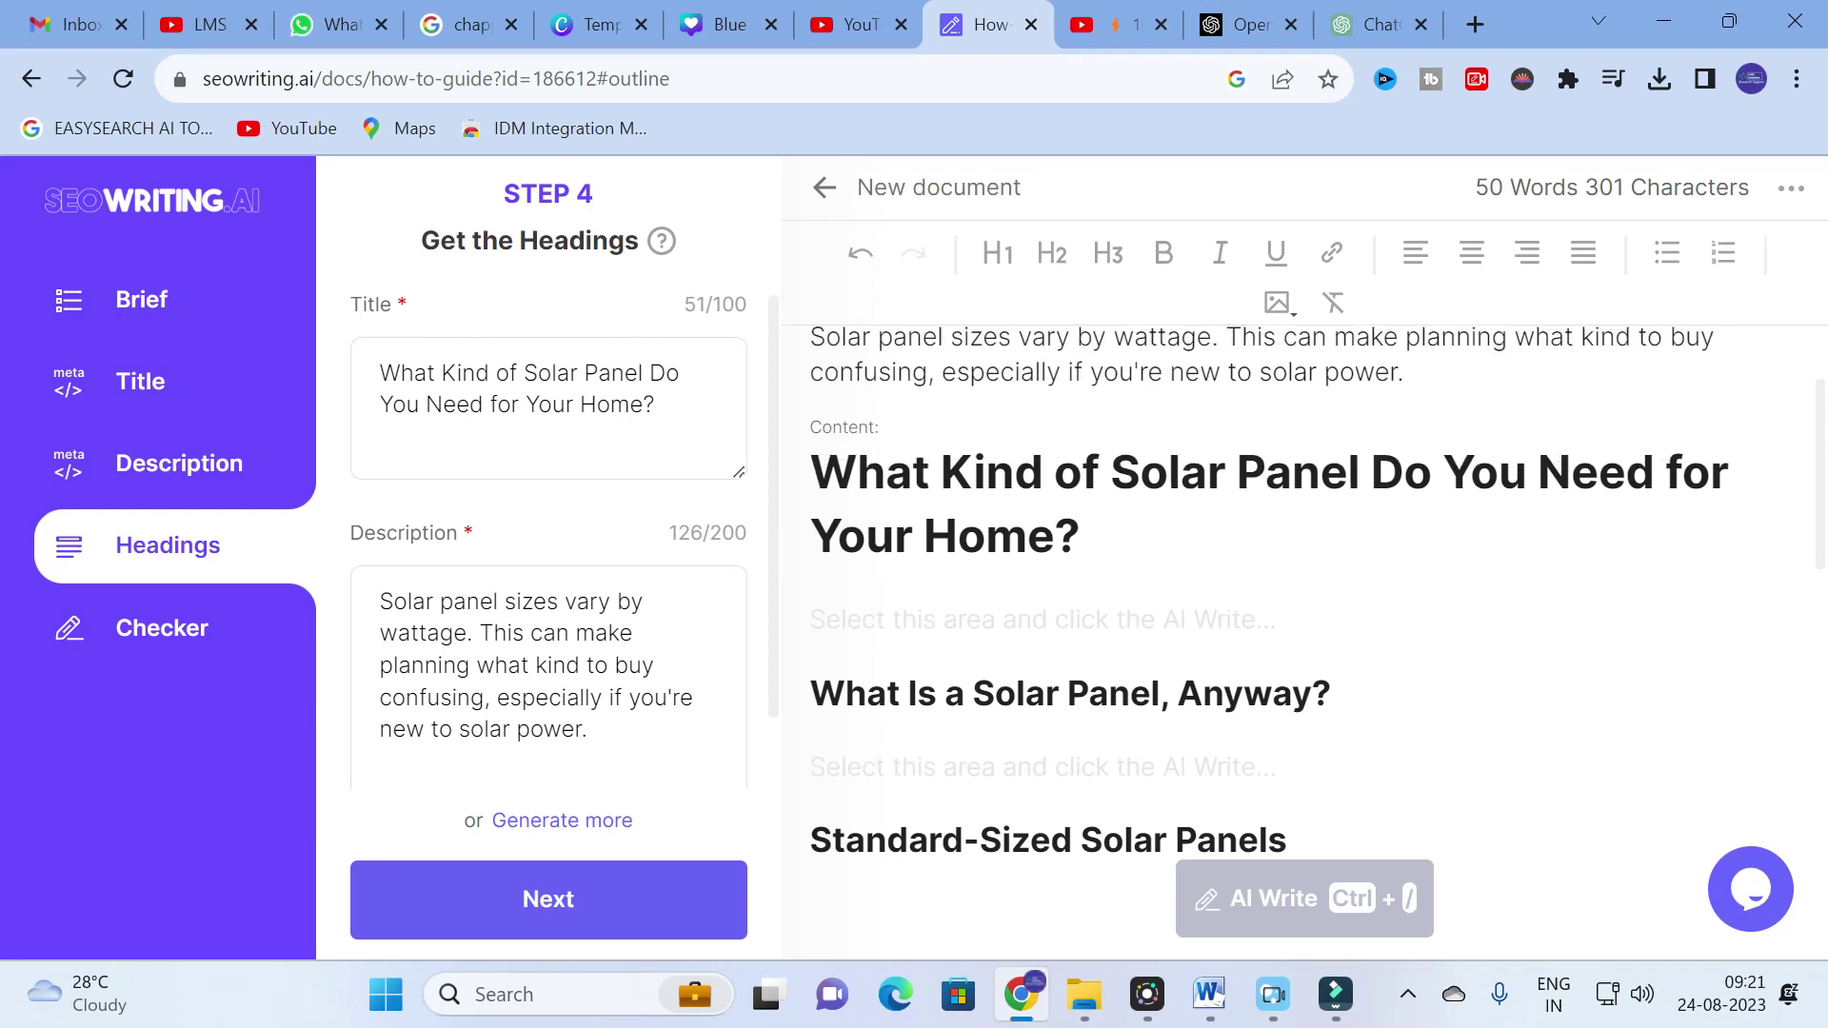
scroll(1317, 597, down, 2)
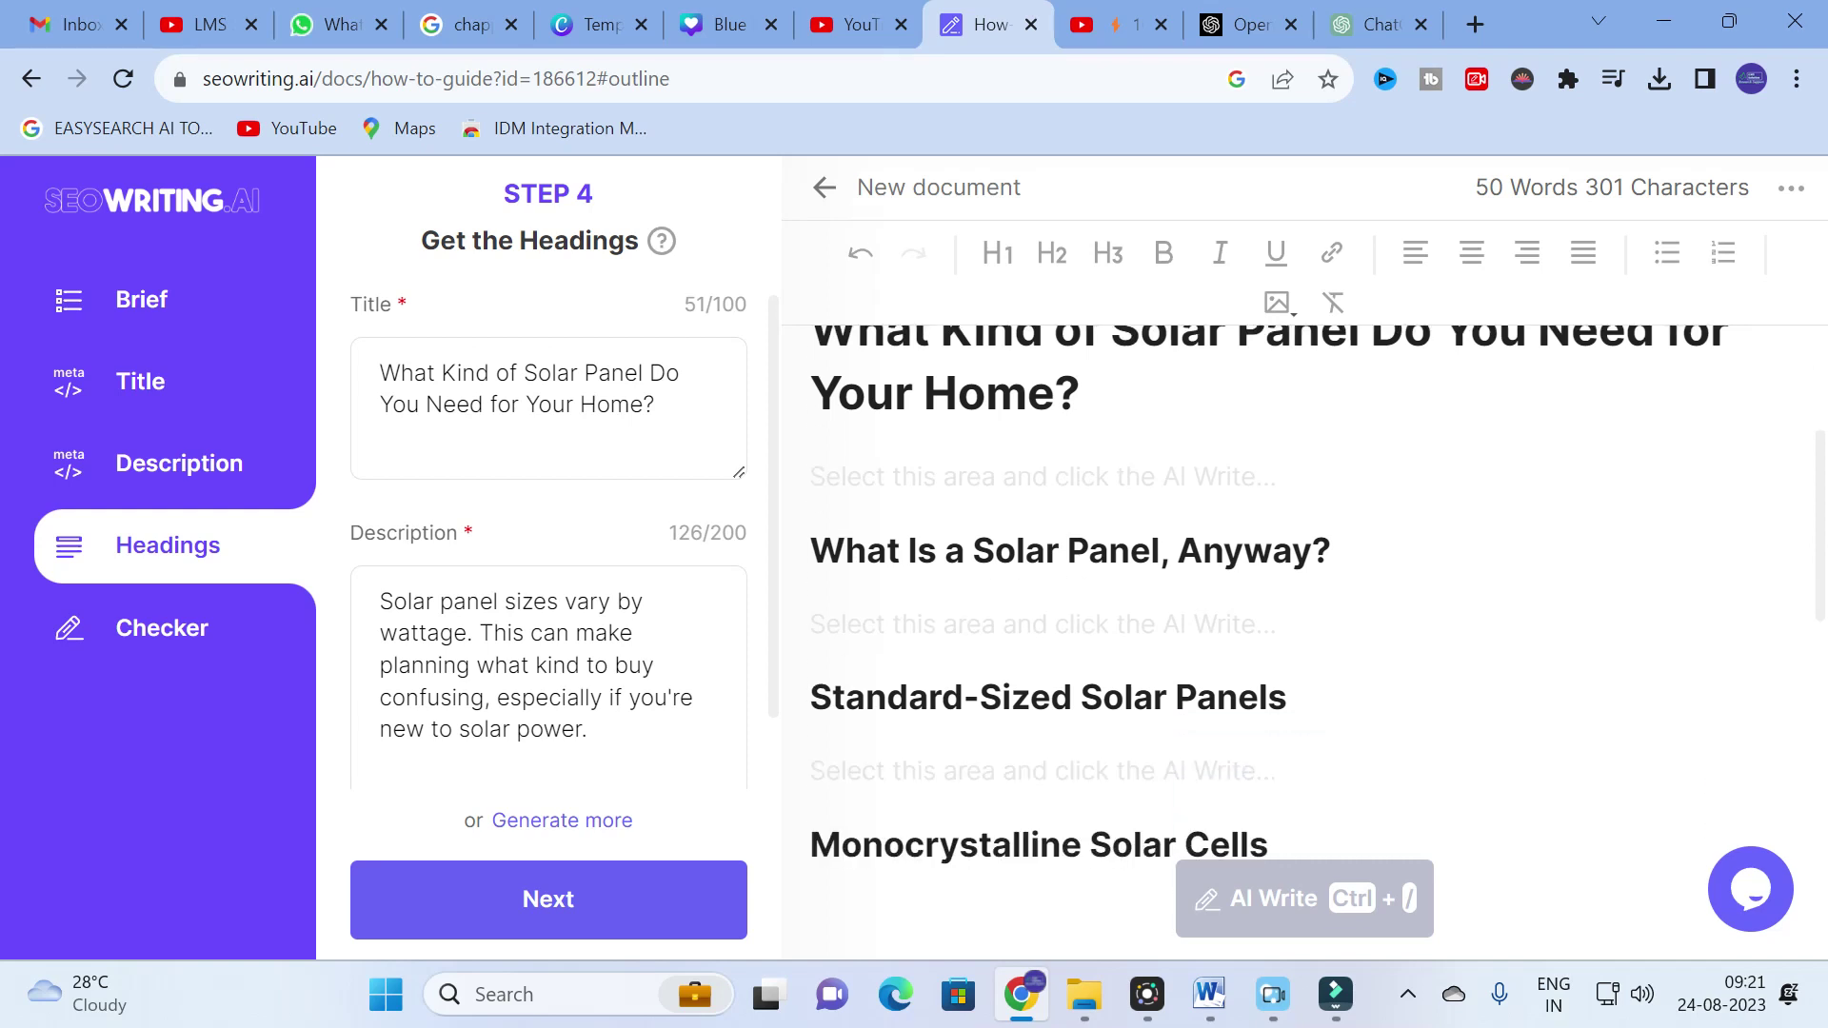
scroll(1317, 597, down, 2)
scroll(1317, 598, down, 4)
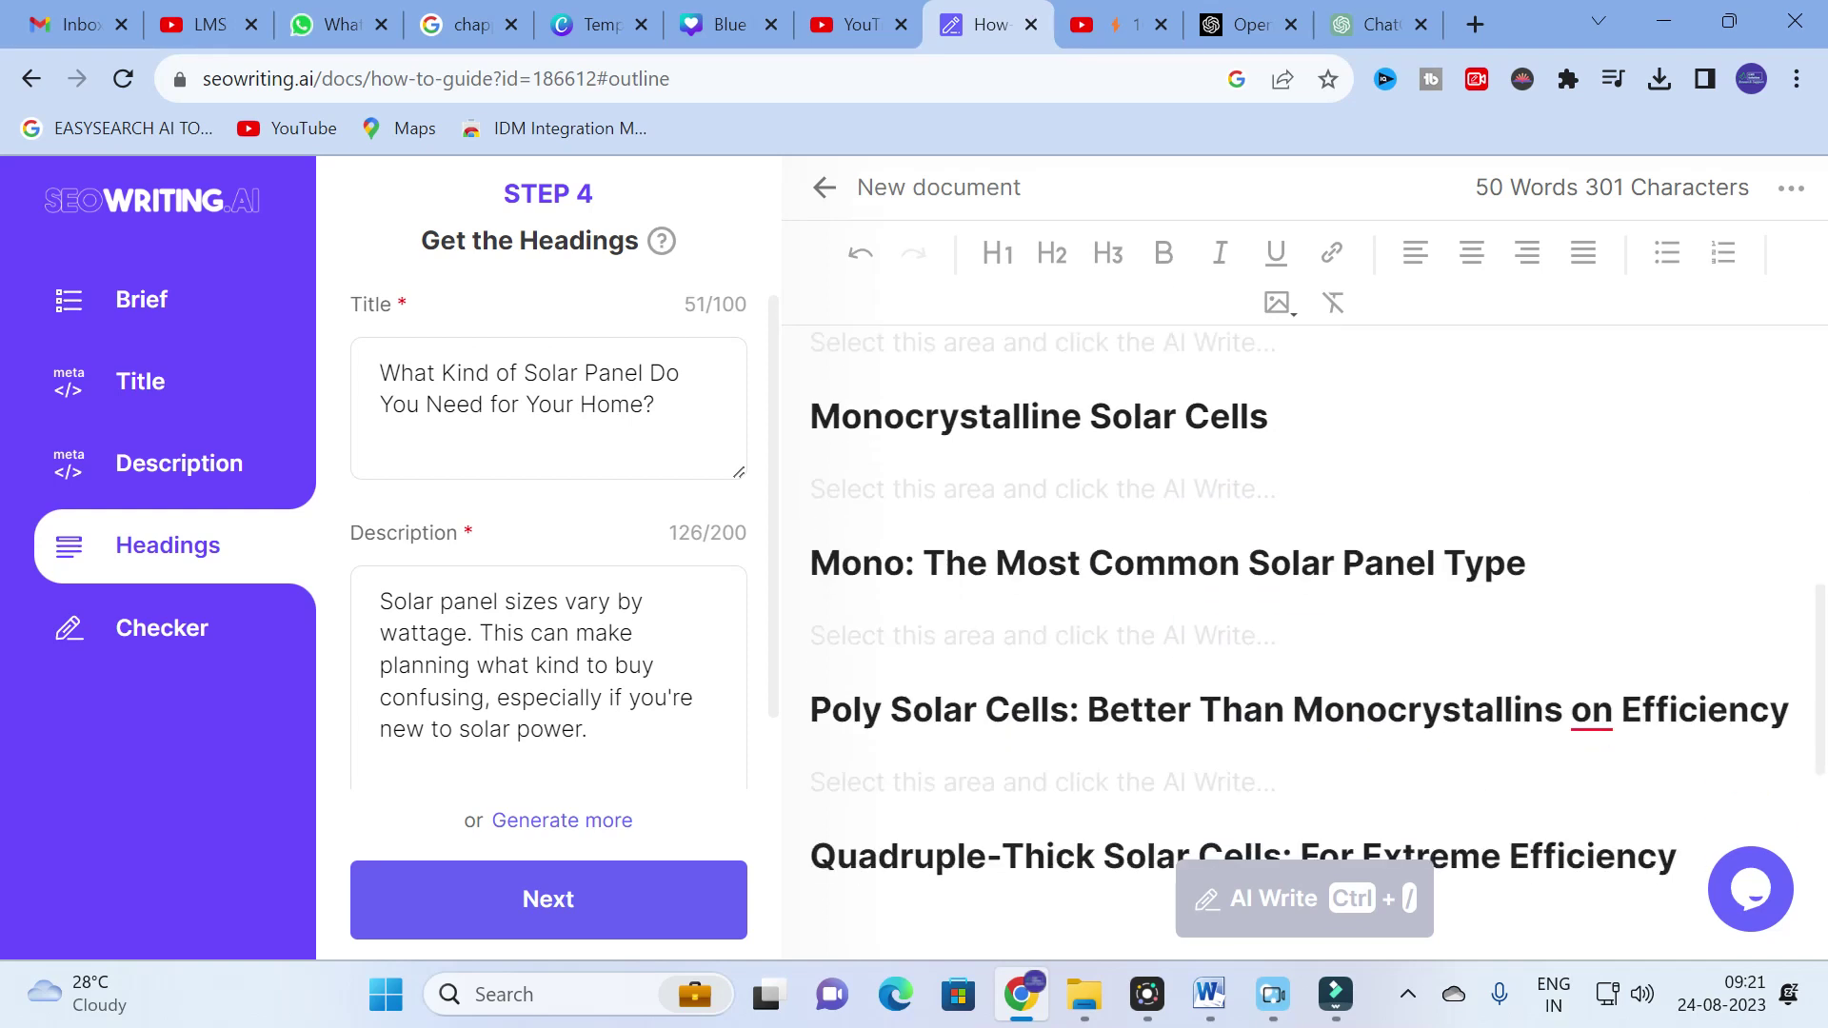
scroll(1316, 597, down, 4)
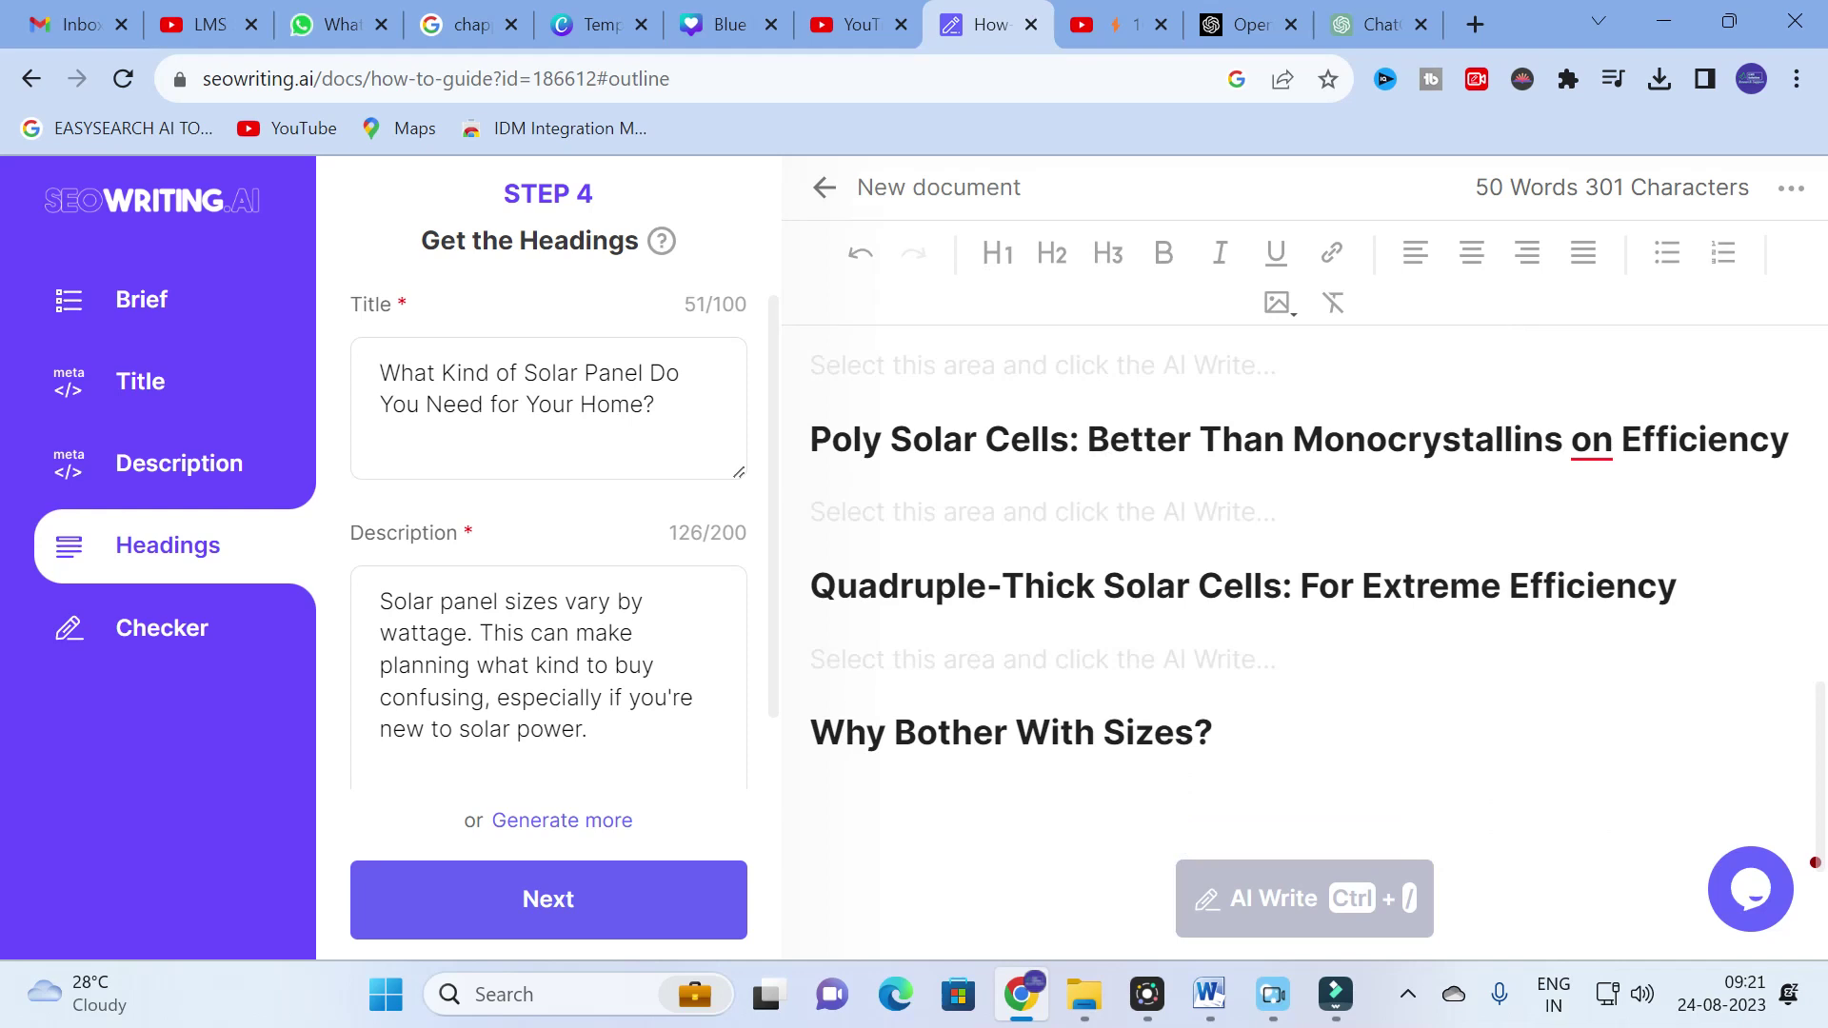
scroll(1317, 597, up, 5)
scroll(500, 343, down, 1)
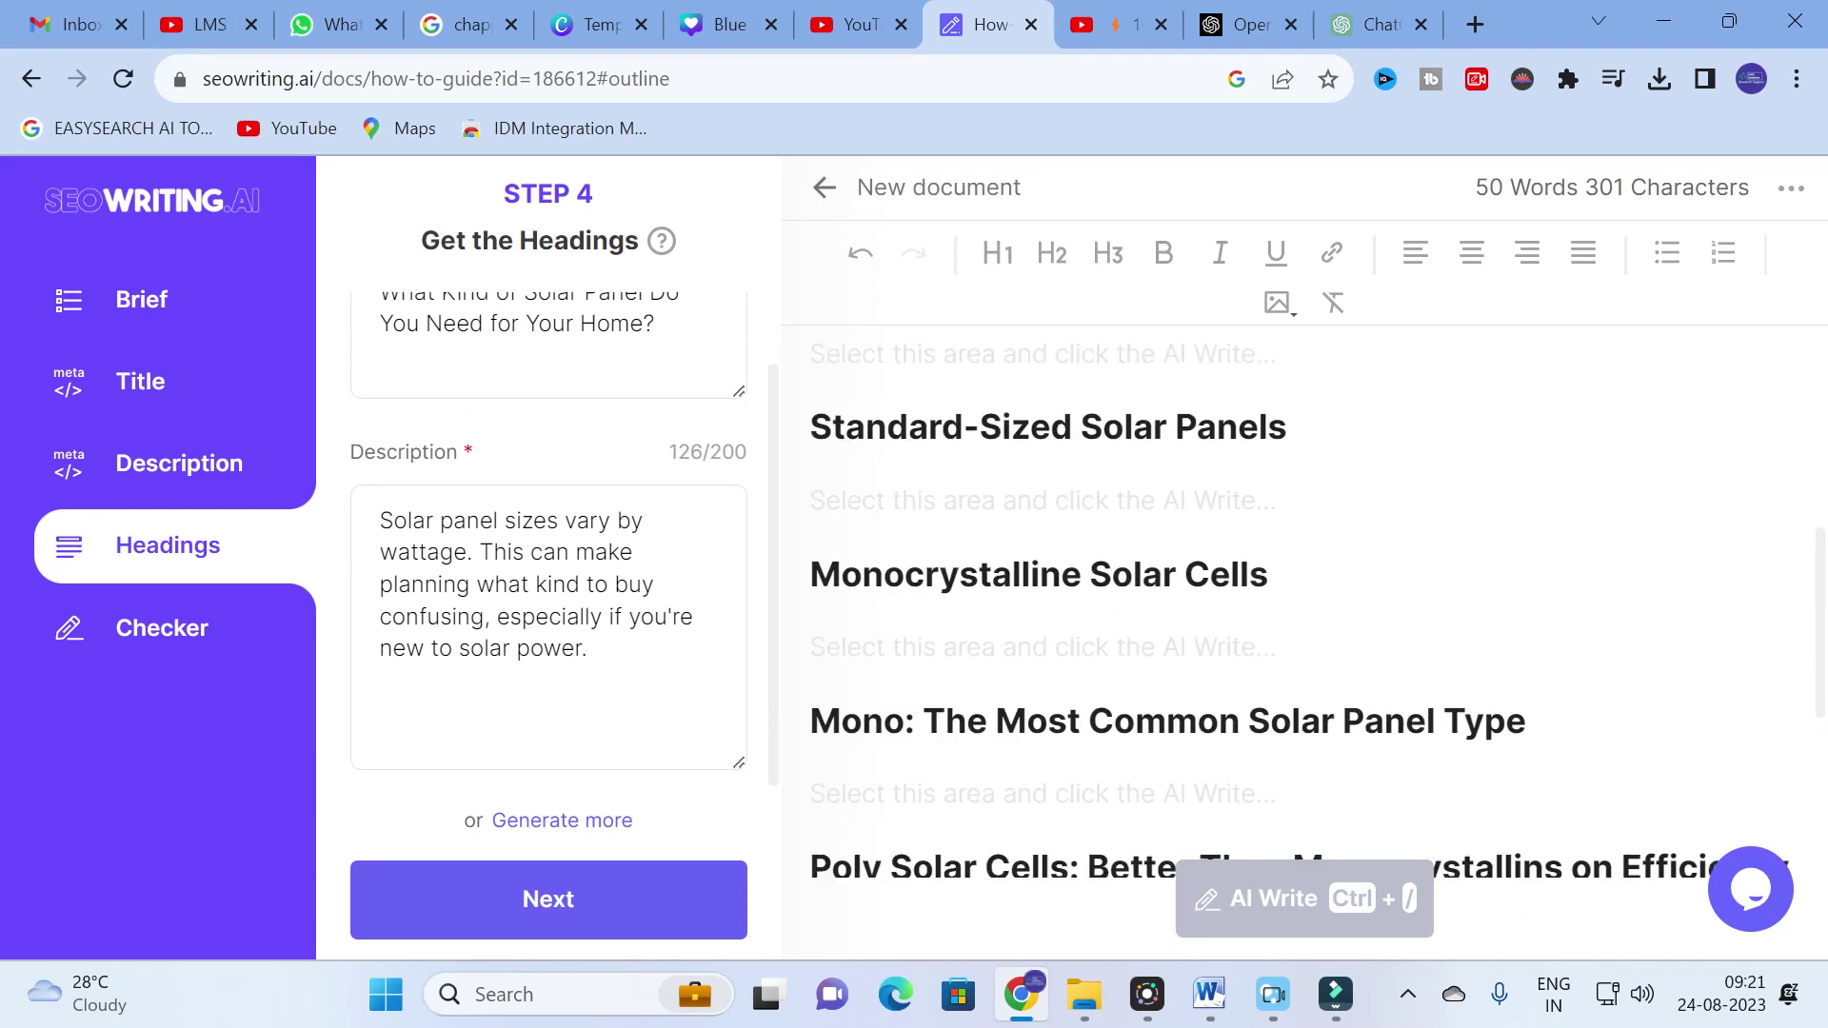
click(886, 426)
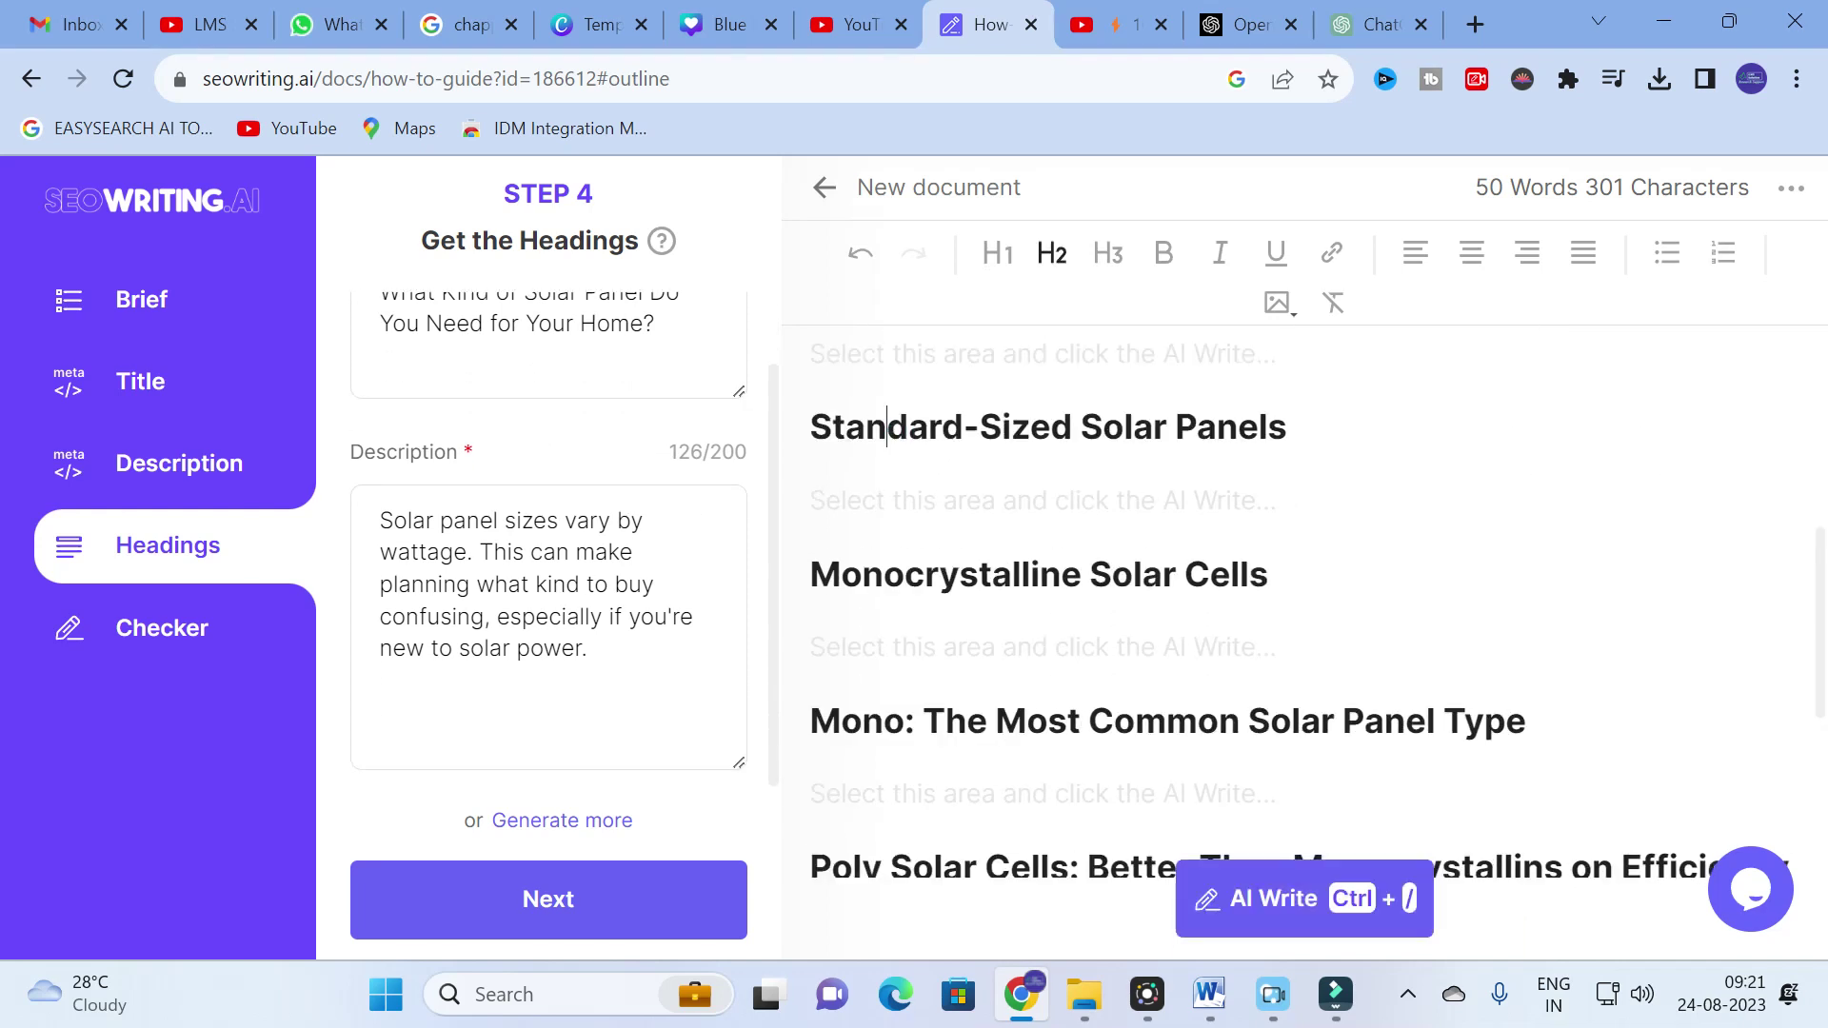
Continue to AI Write and Check and generate the text under the main heading with AI Write, reading its opening paragraphs.
click(583, 899)
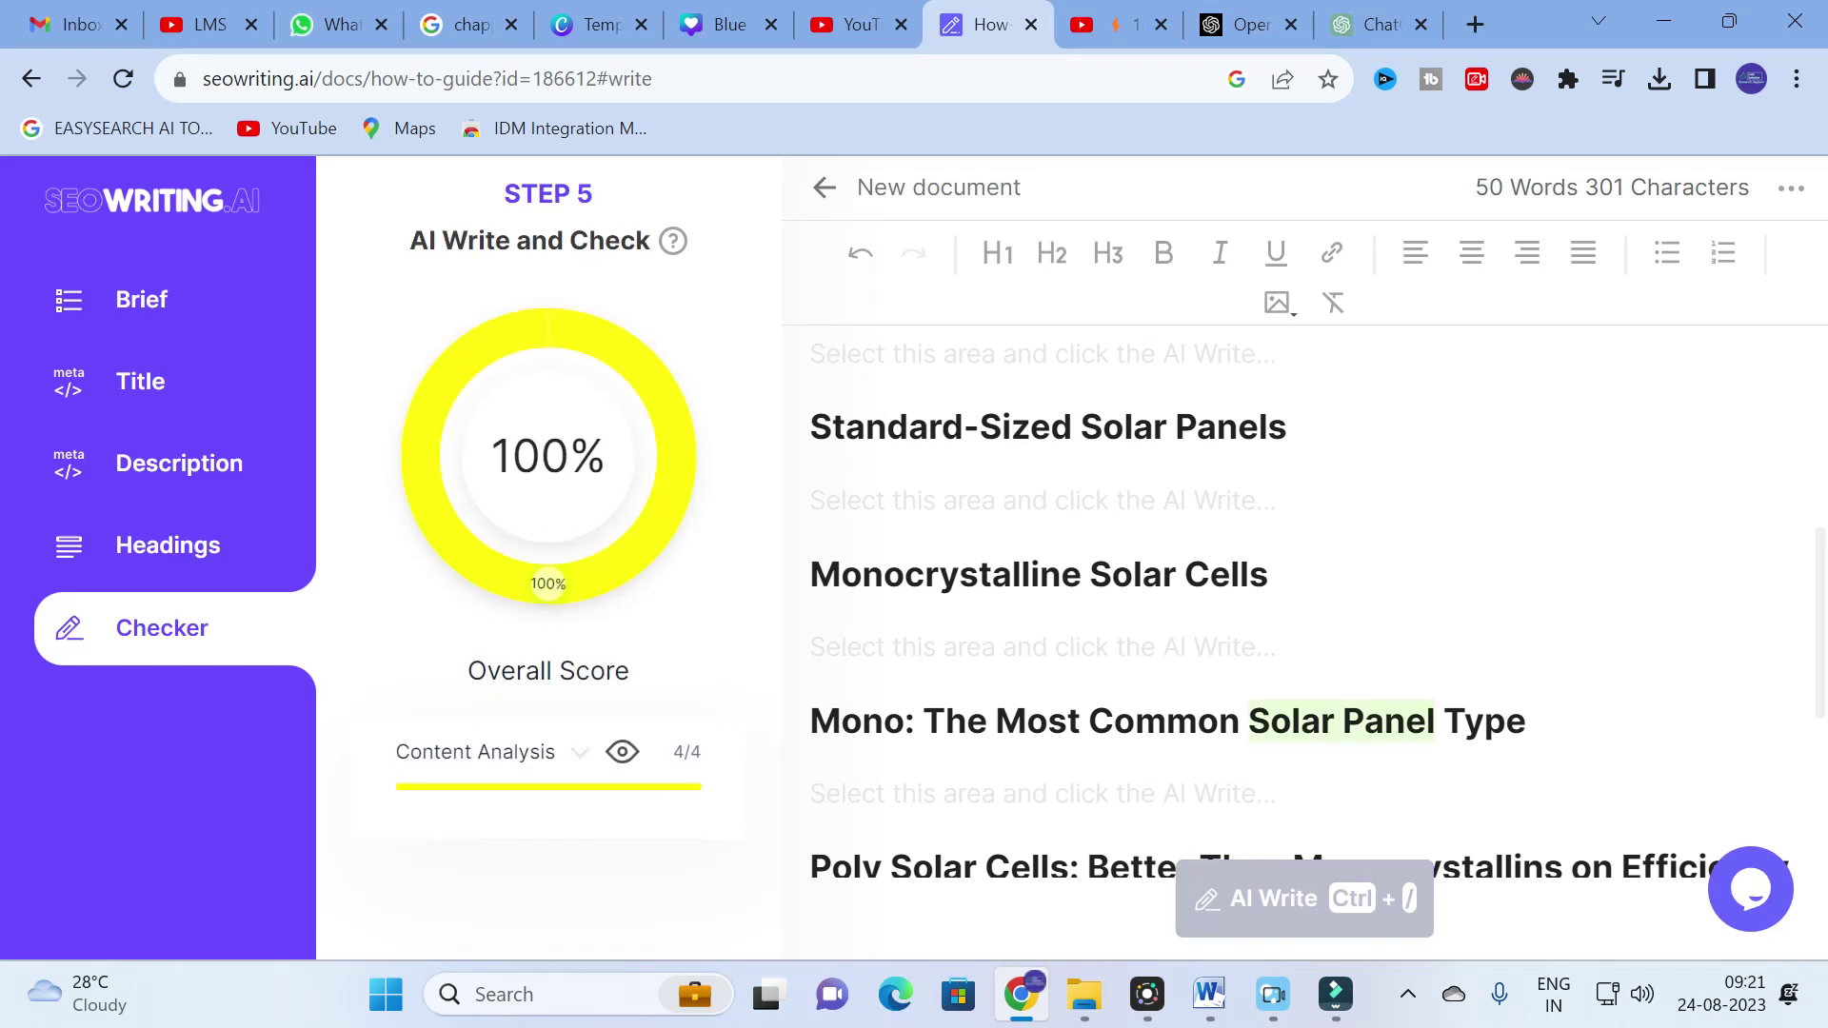
scroll(1314, 600, up, 6)
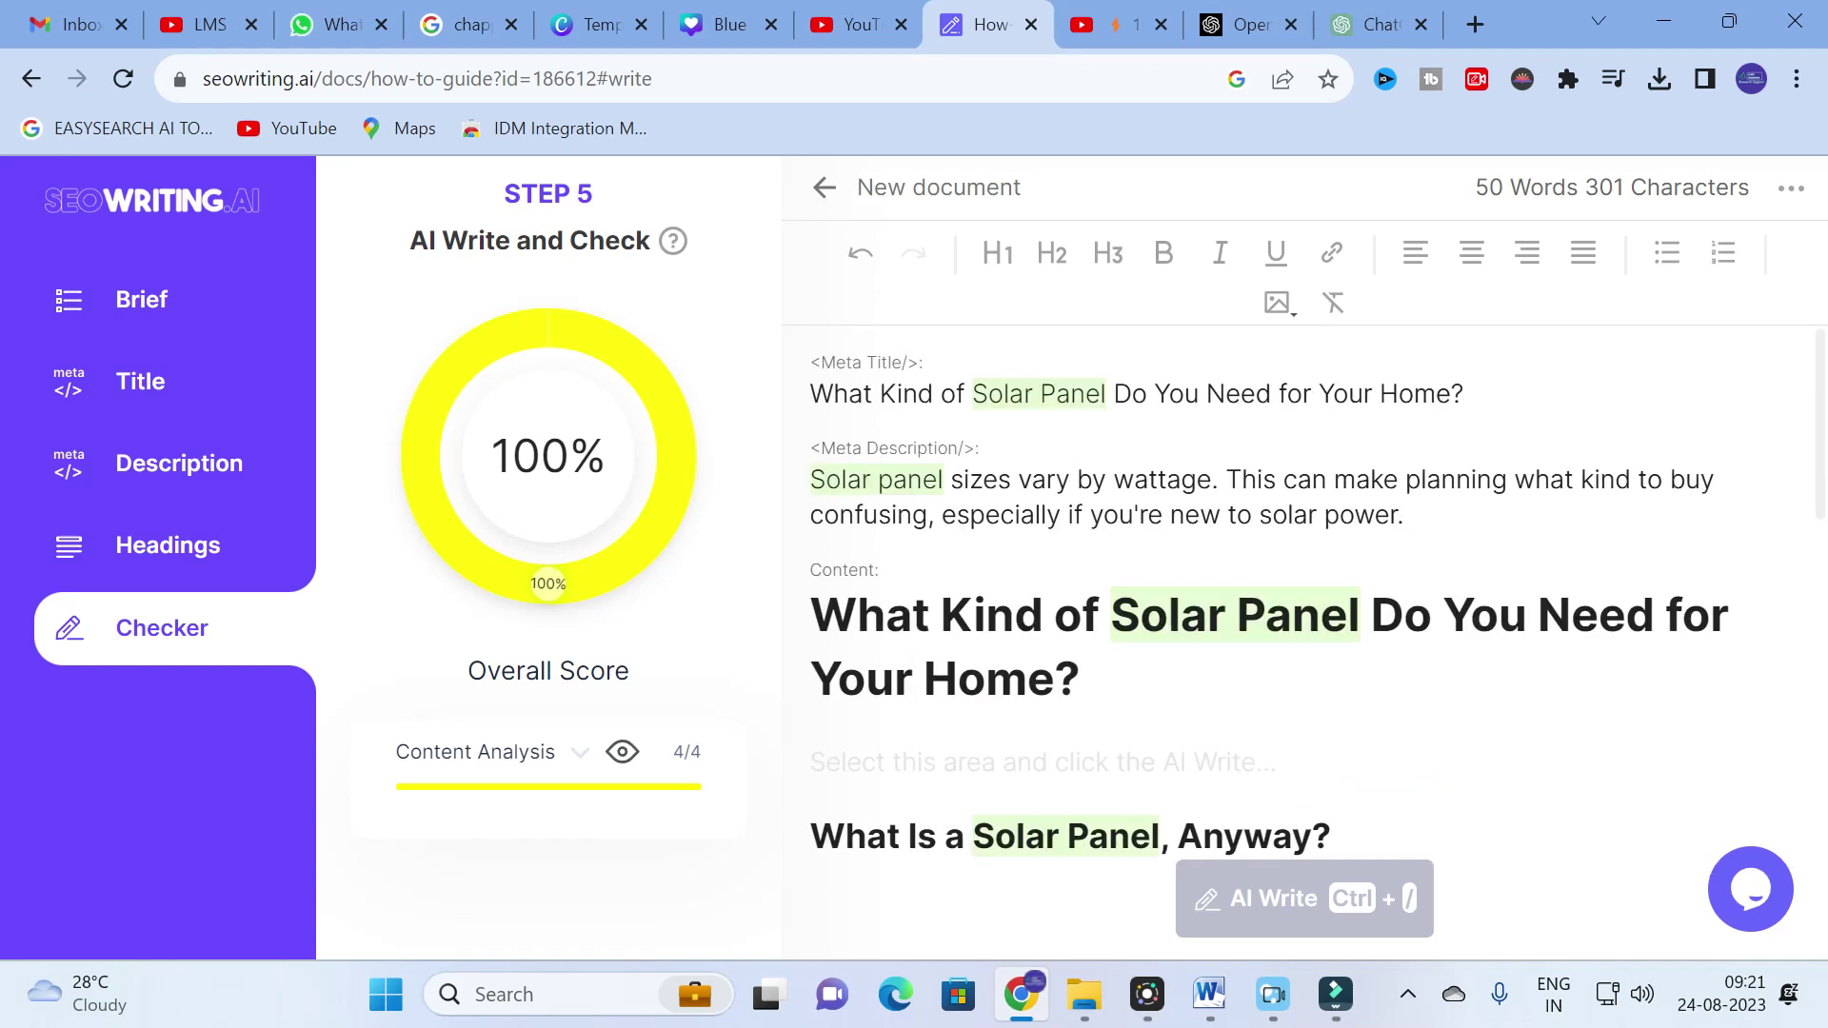
scroll(1305, 590, down, 2)
click(916, 611)
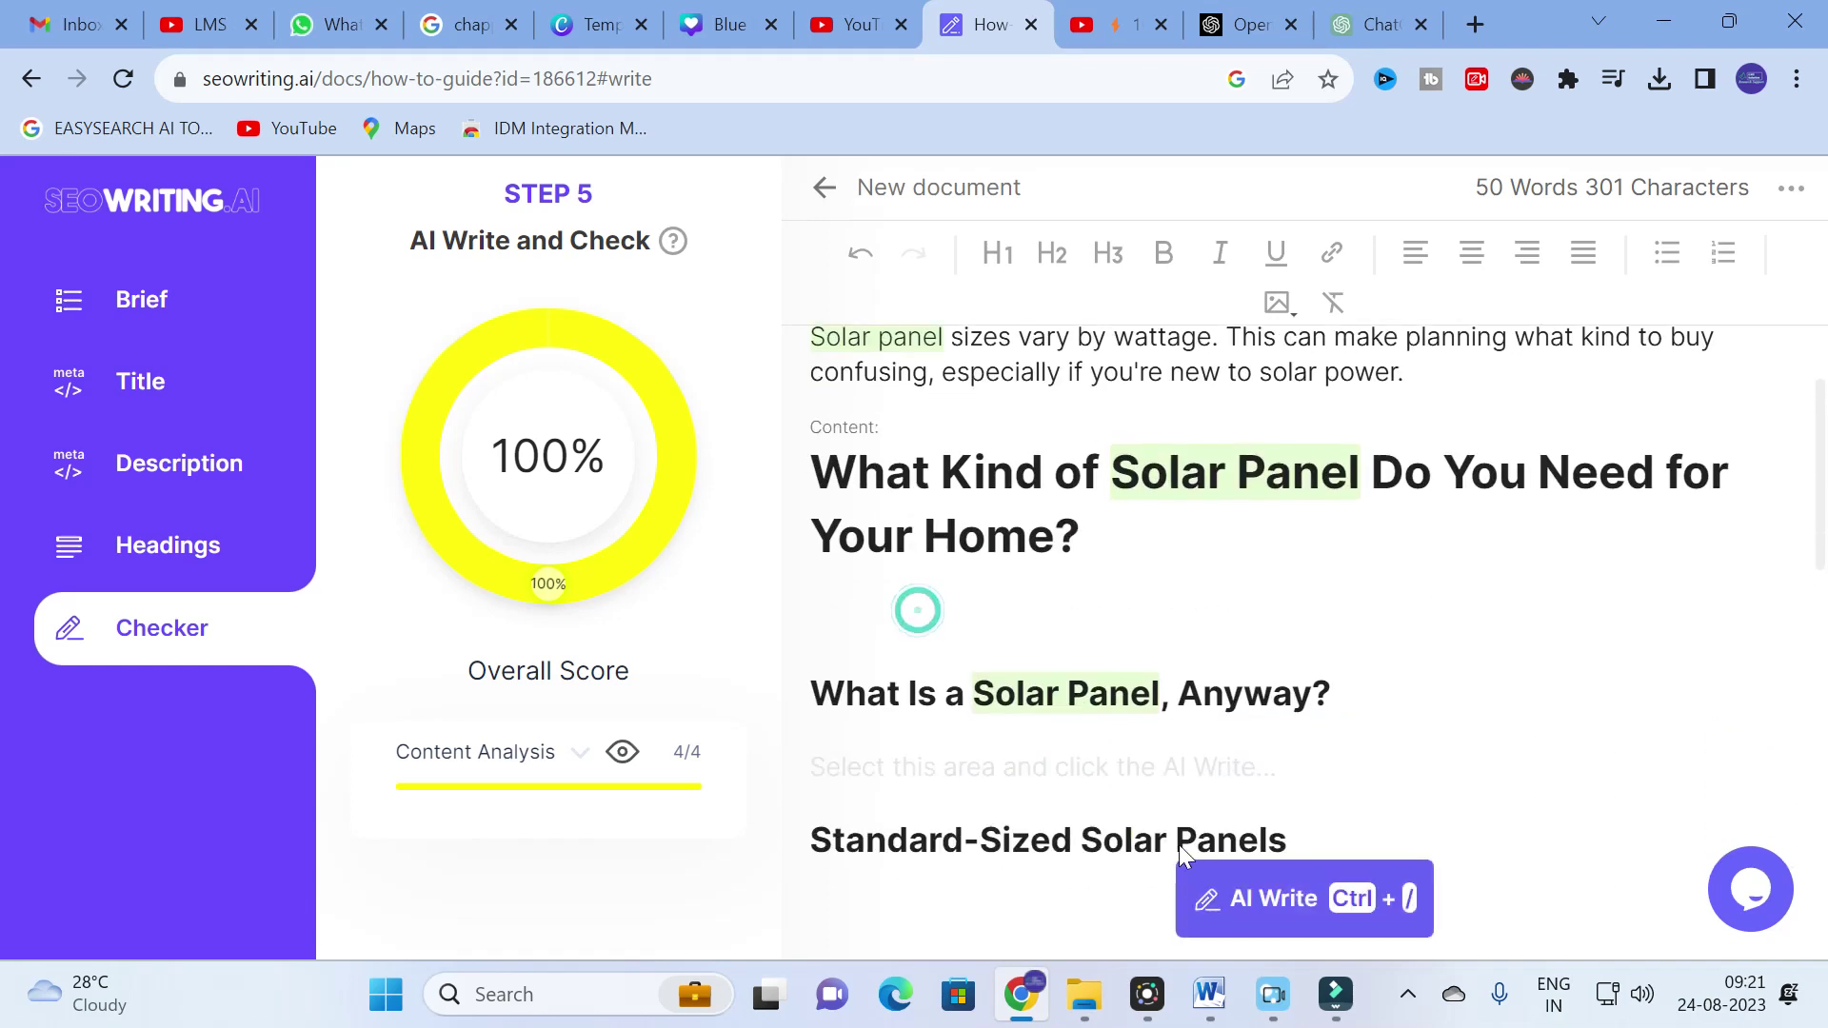
click(1259, 916)
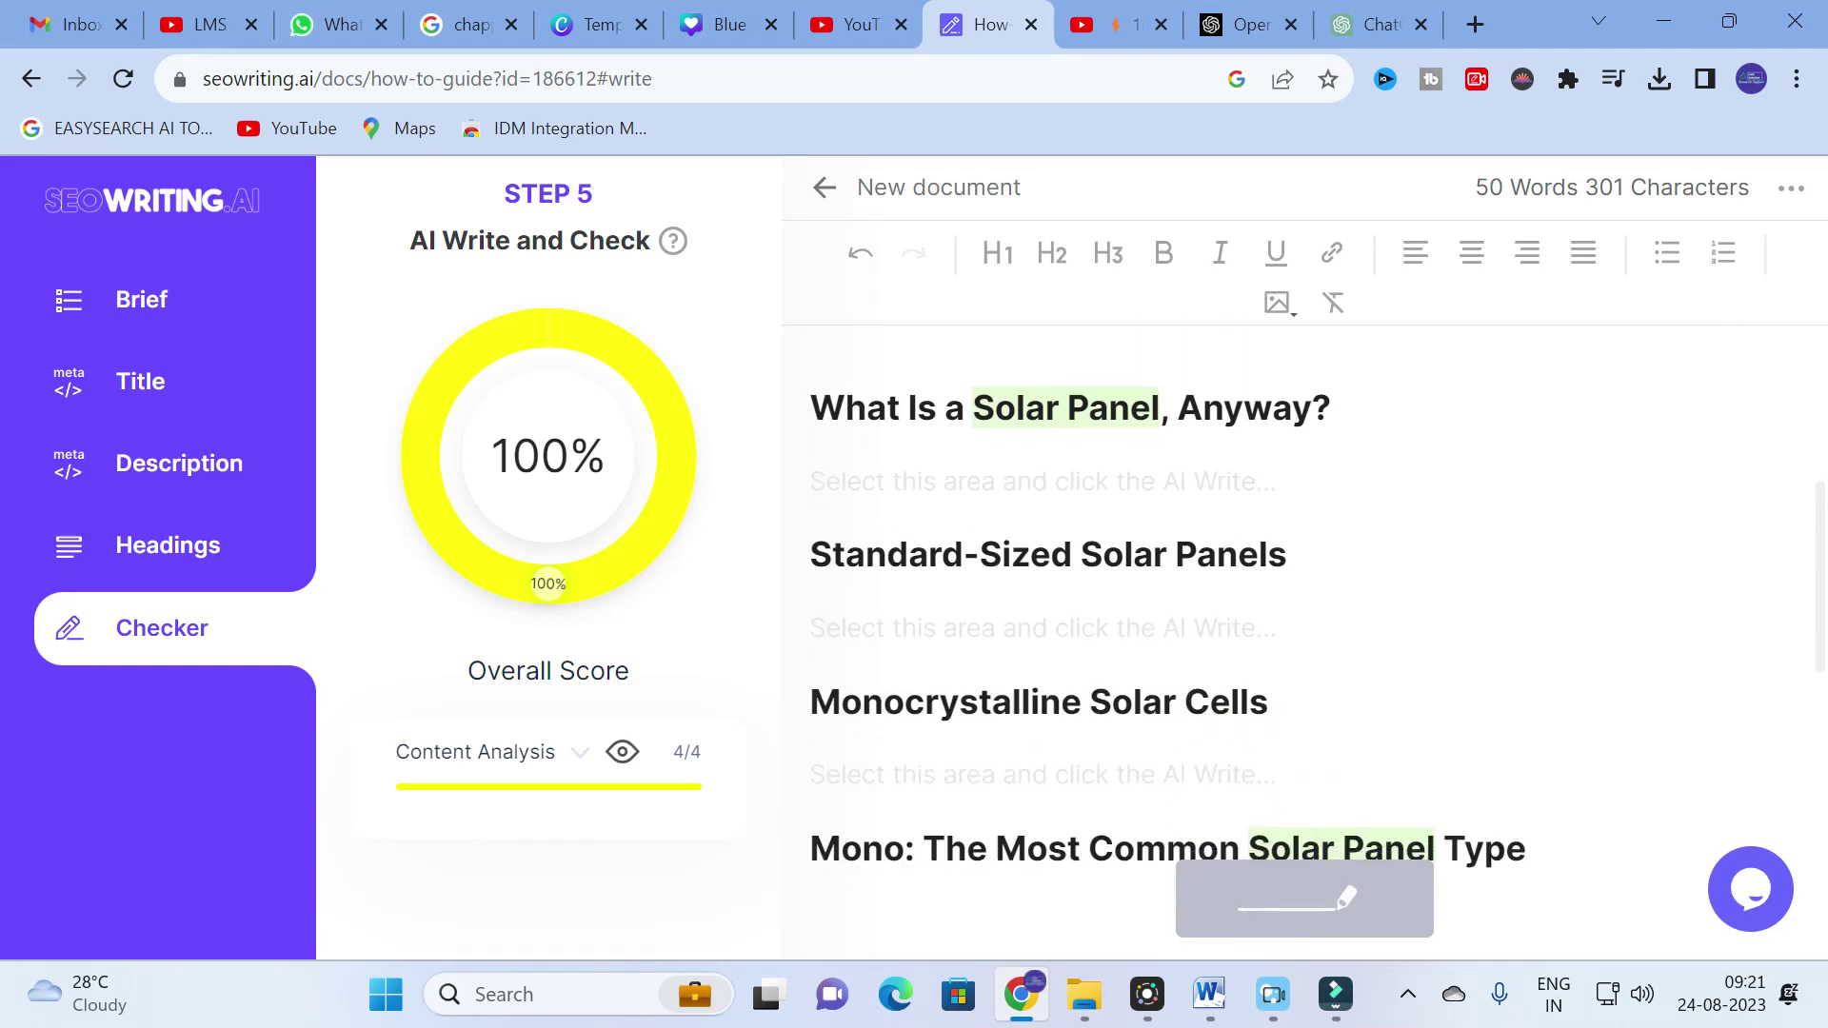
scroll(1314, 590, up, 6)
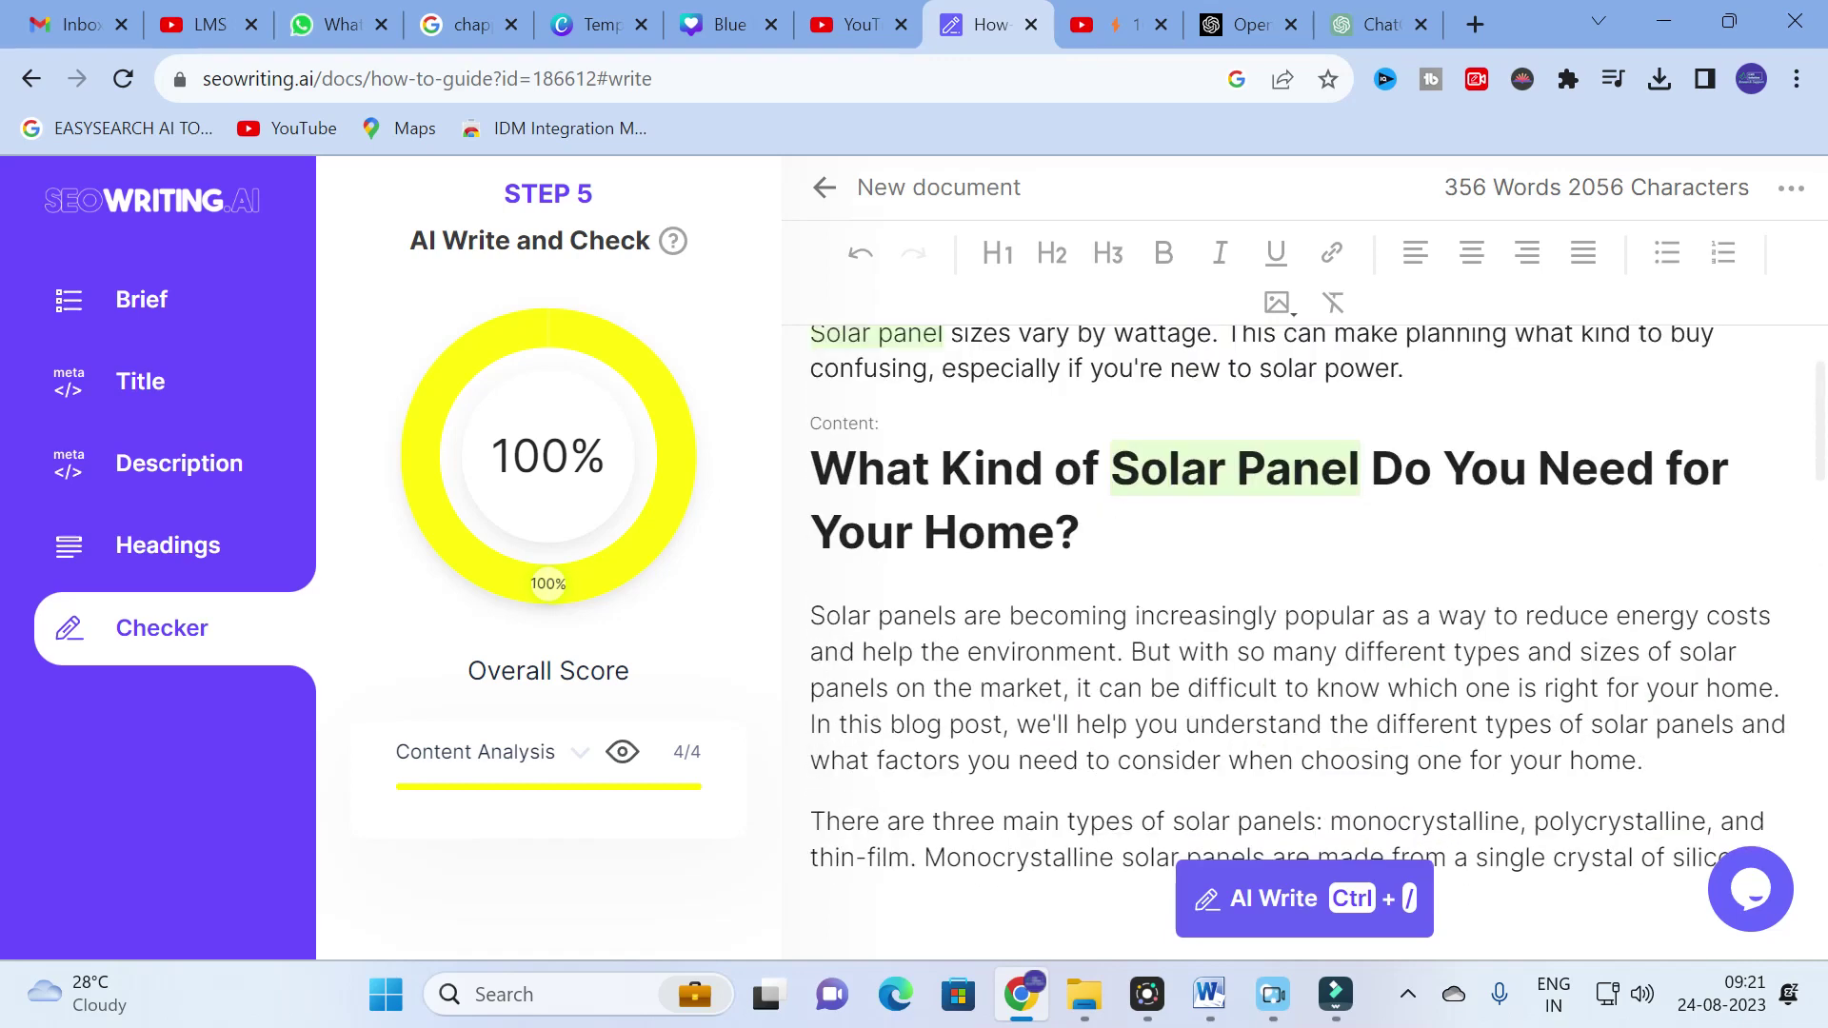
scroll(1296, 602, down, 2)
scroll(1296, 603, up, 2)
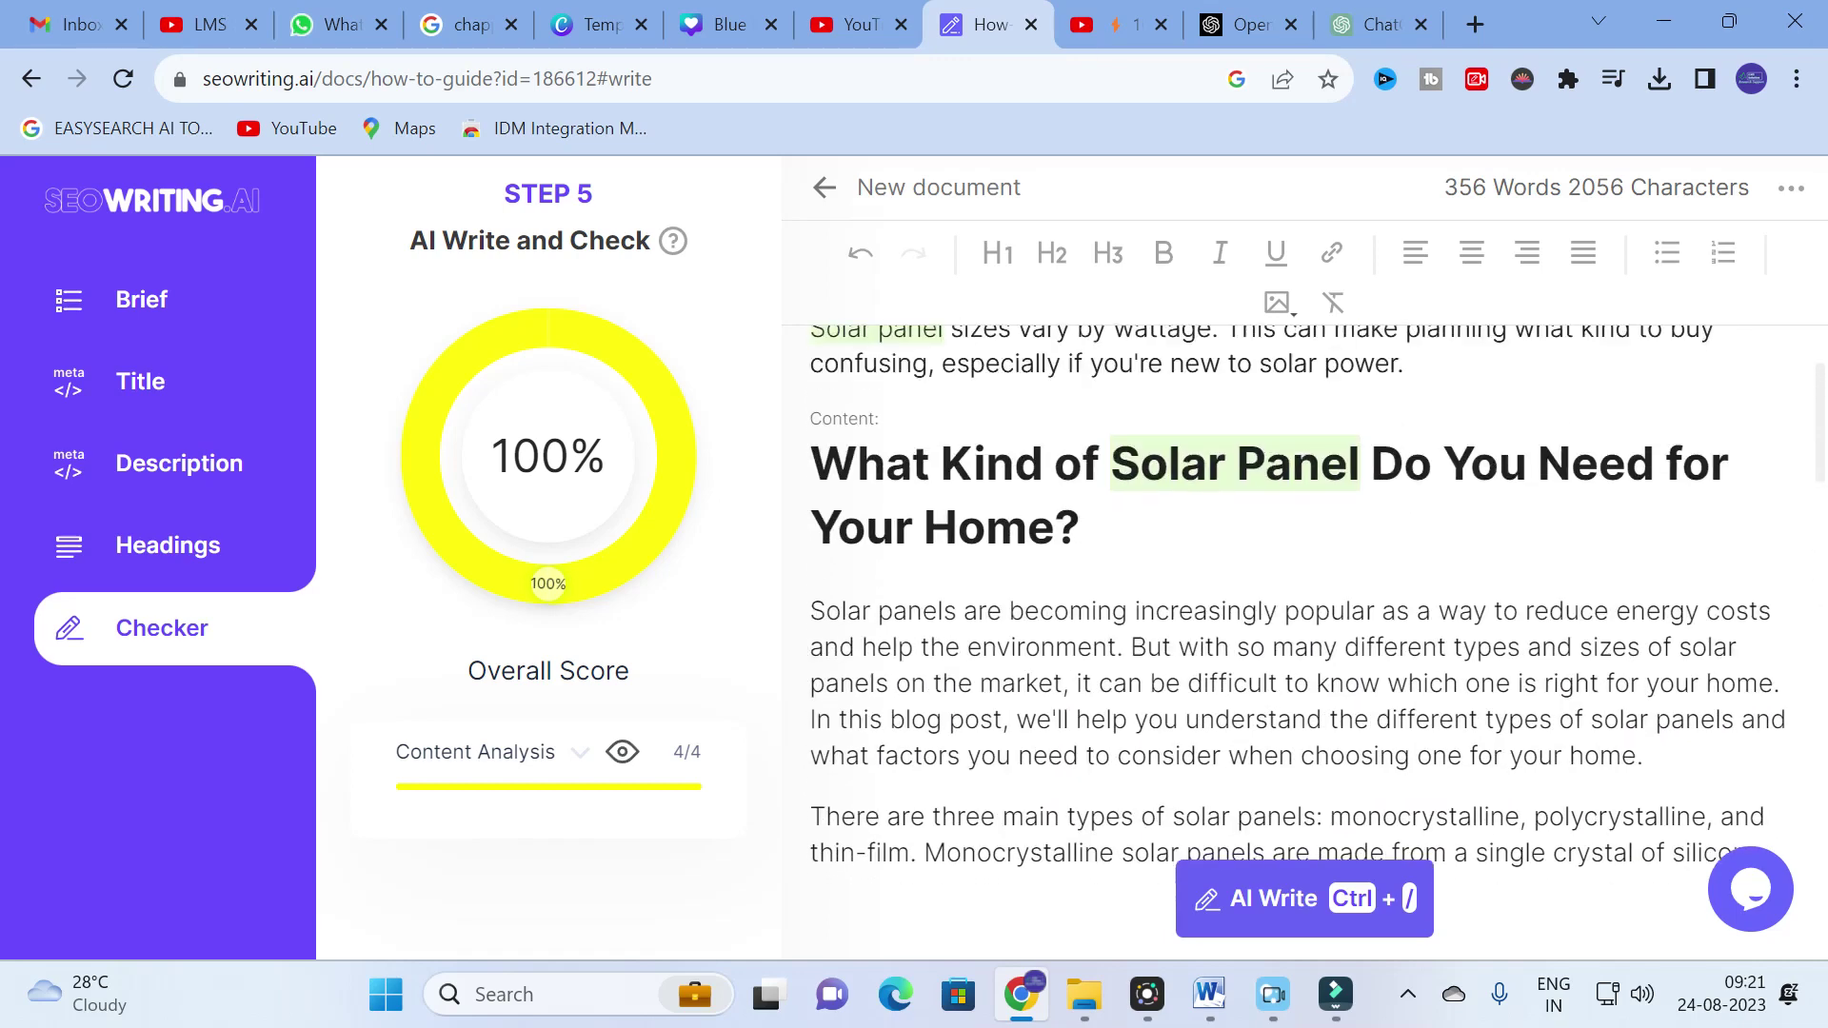
scroll(1300, 600, down, 2)
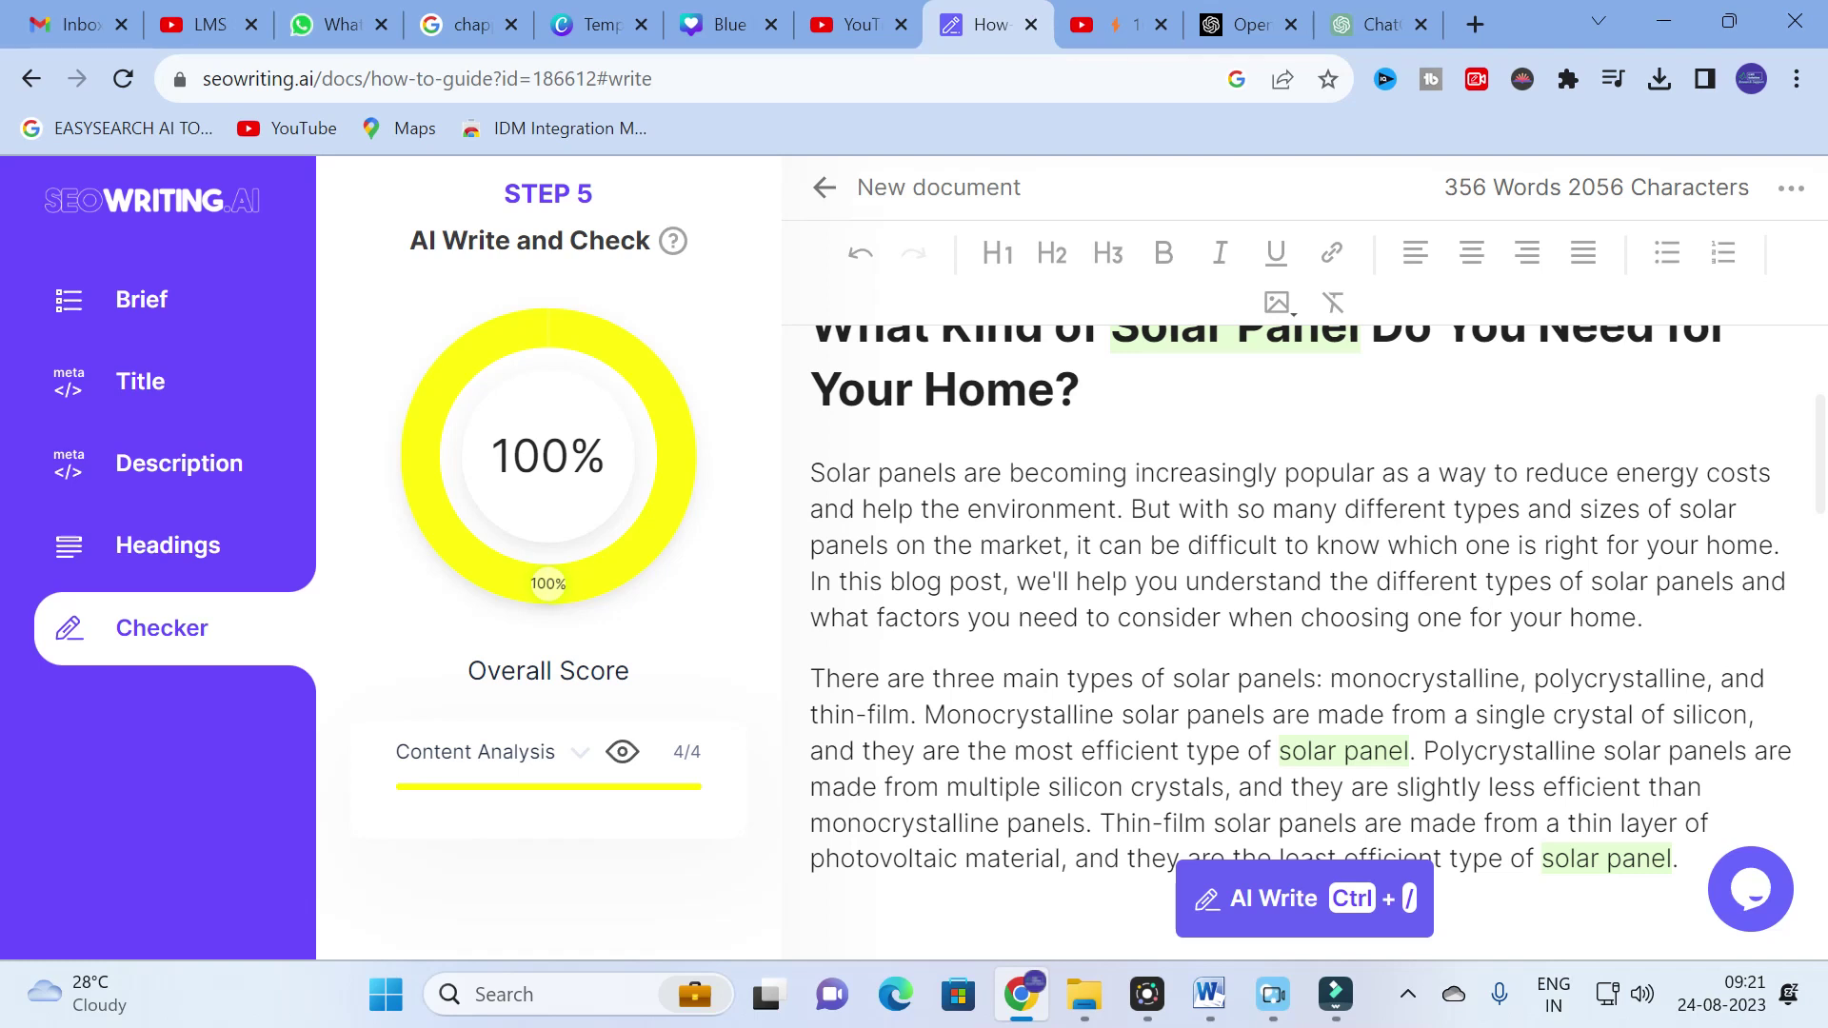
Generate the text under the "Monocrystalline Solar Cells" heading with AI Write and look it over along with the remaining headings.
scroll(1300, 619, down, 8)
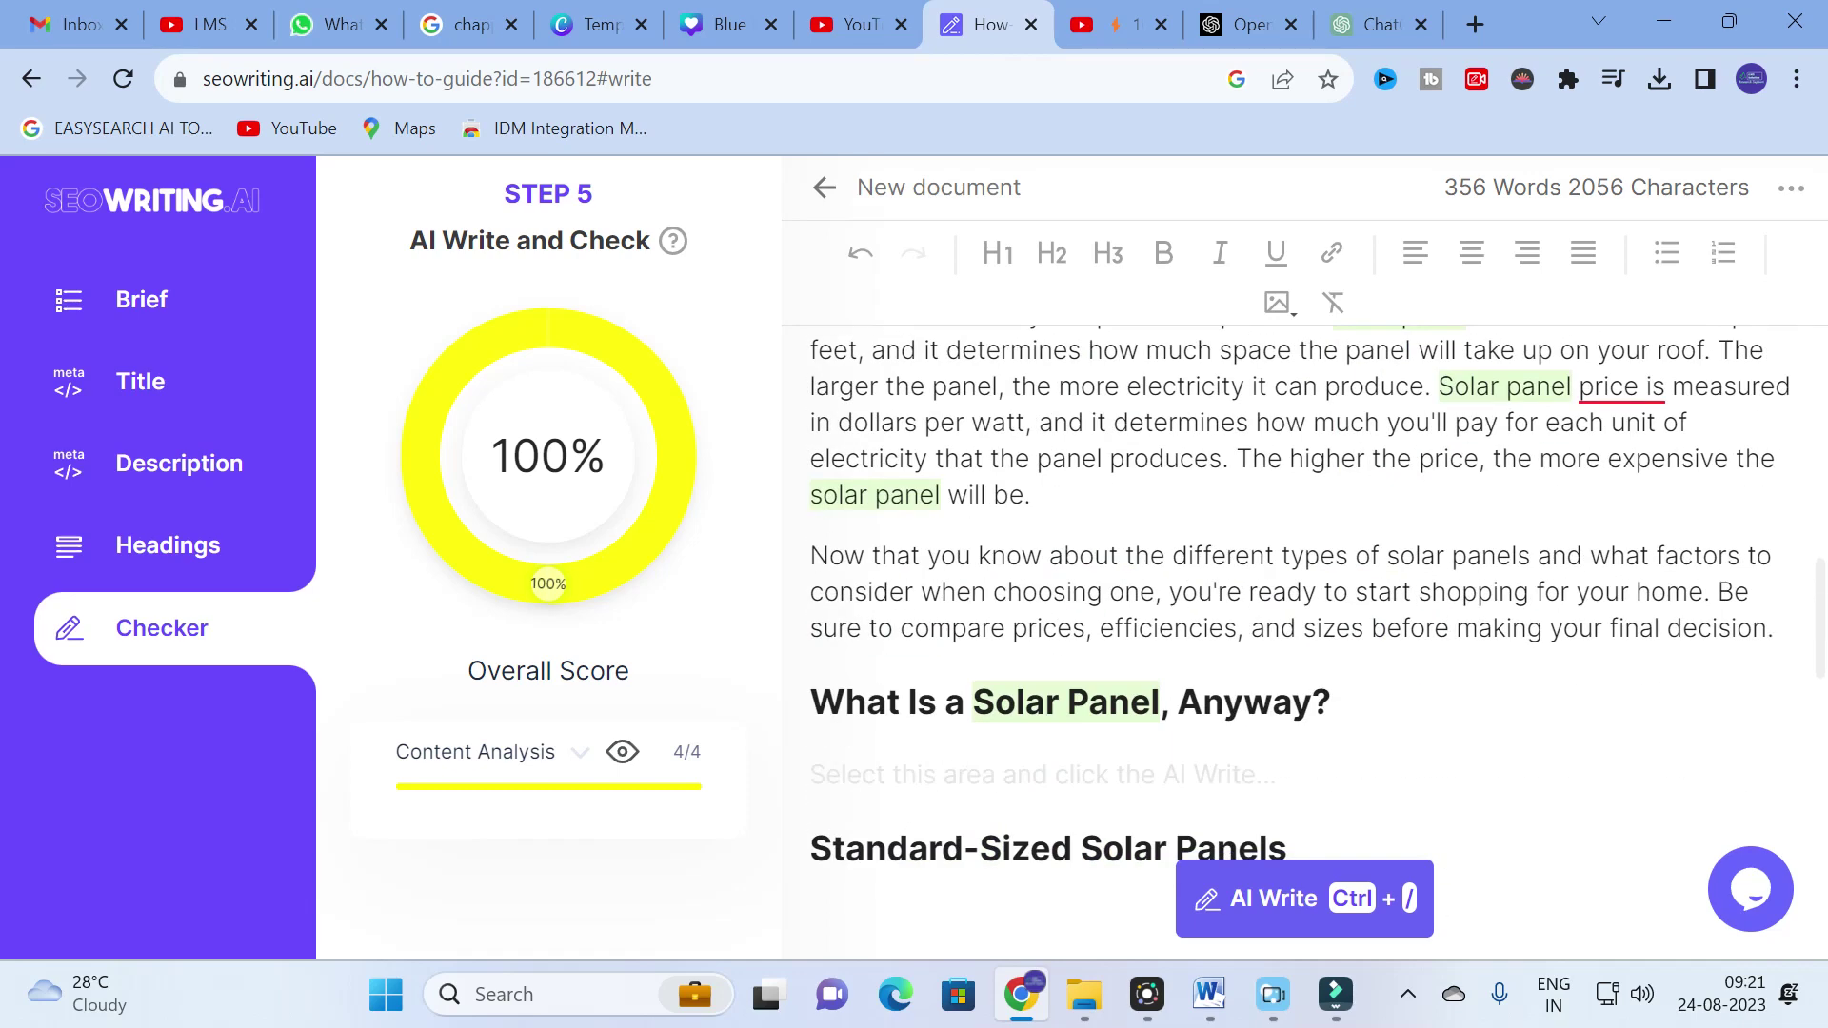
scroll(1300, 619, down, 6)
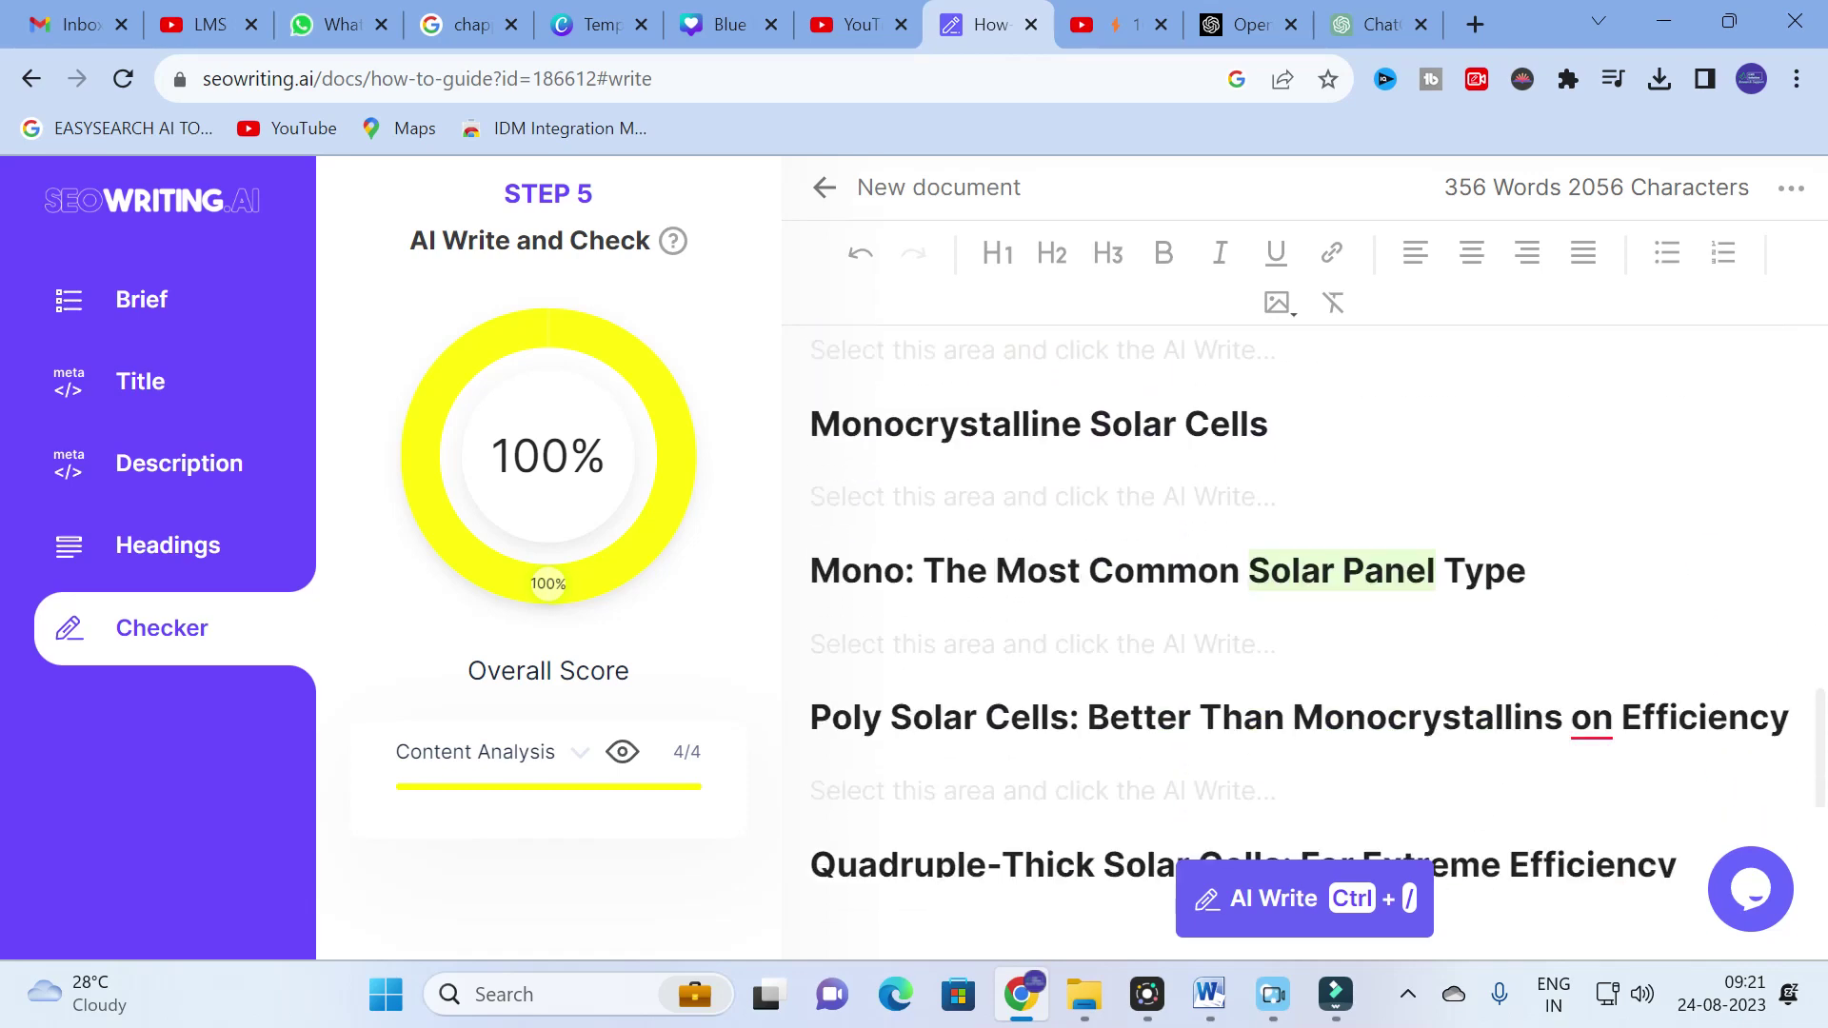
click(850, 496)
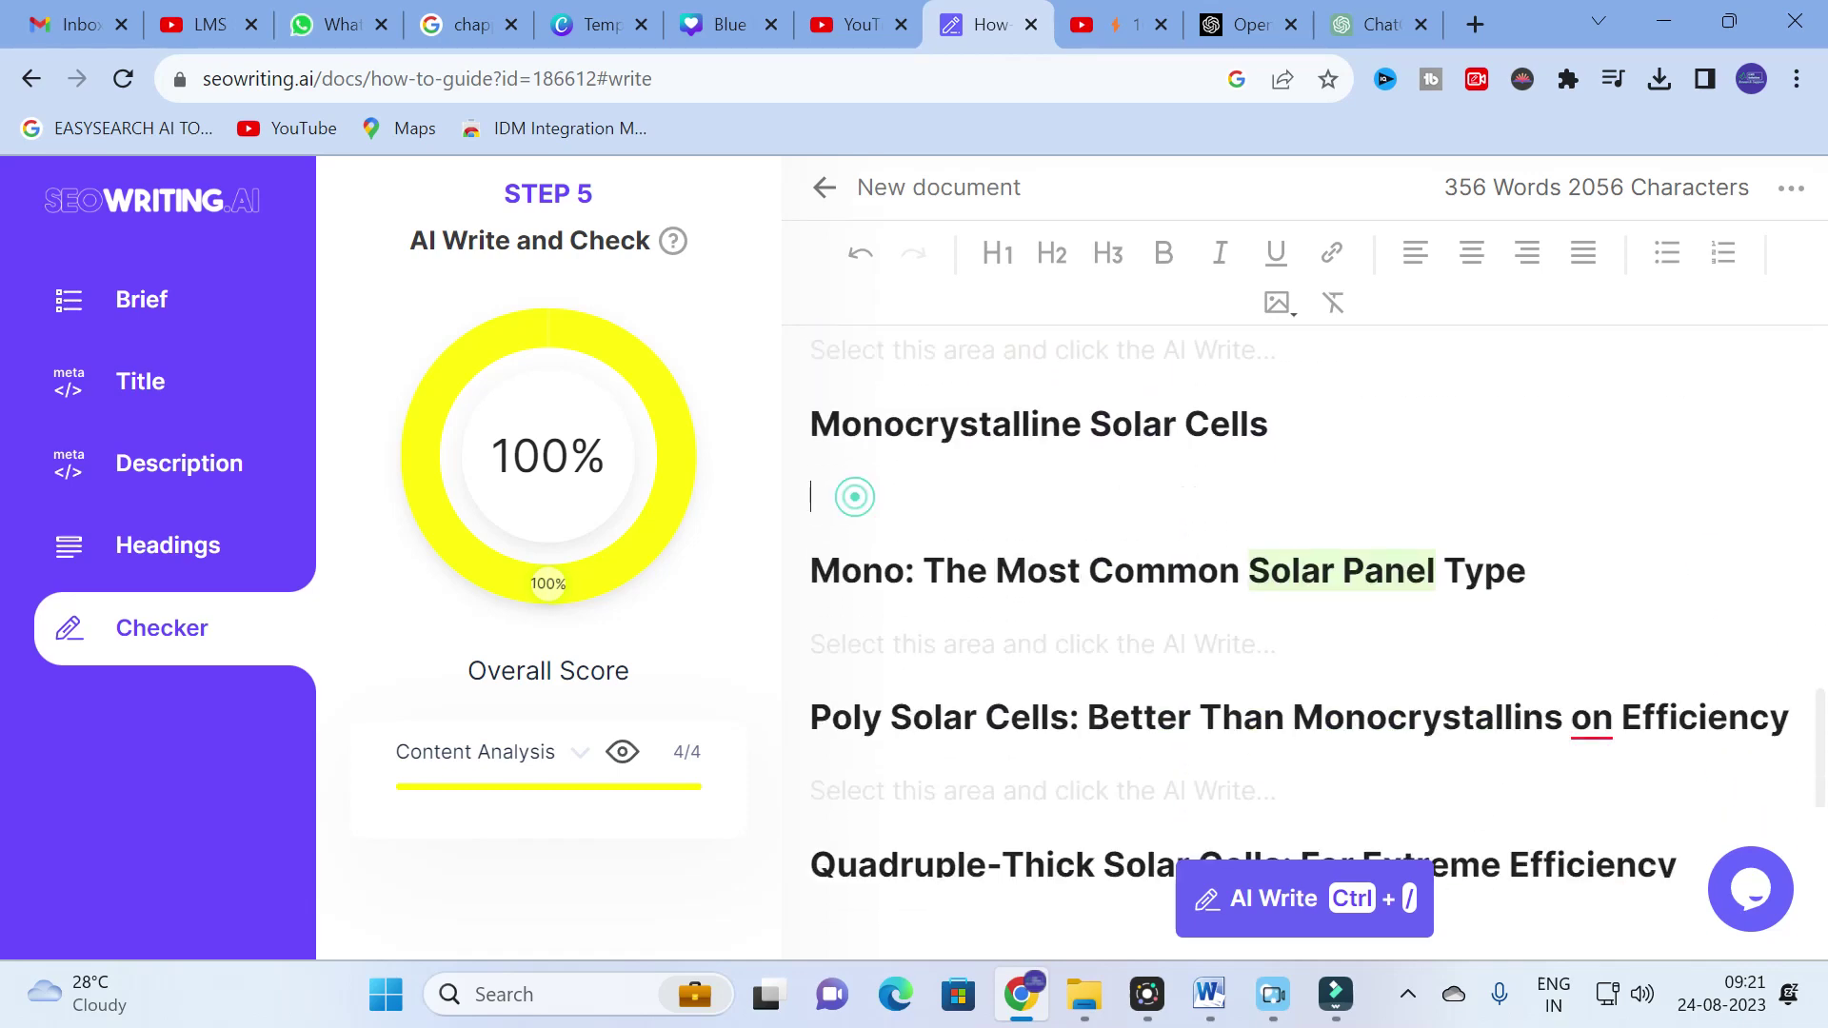
click(1246, 909)
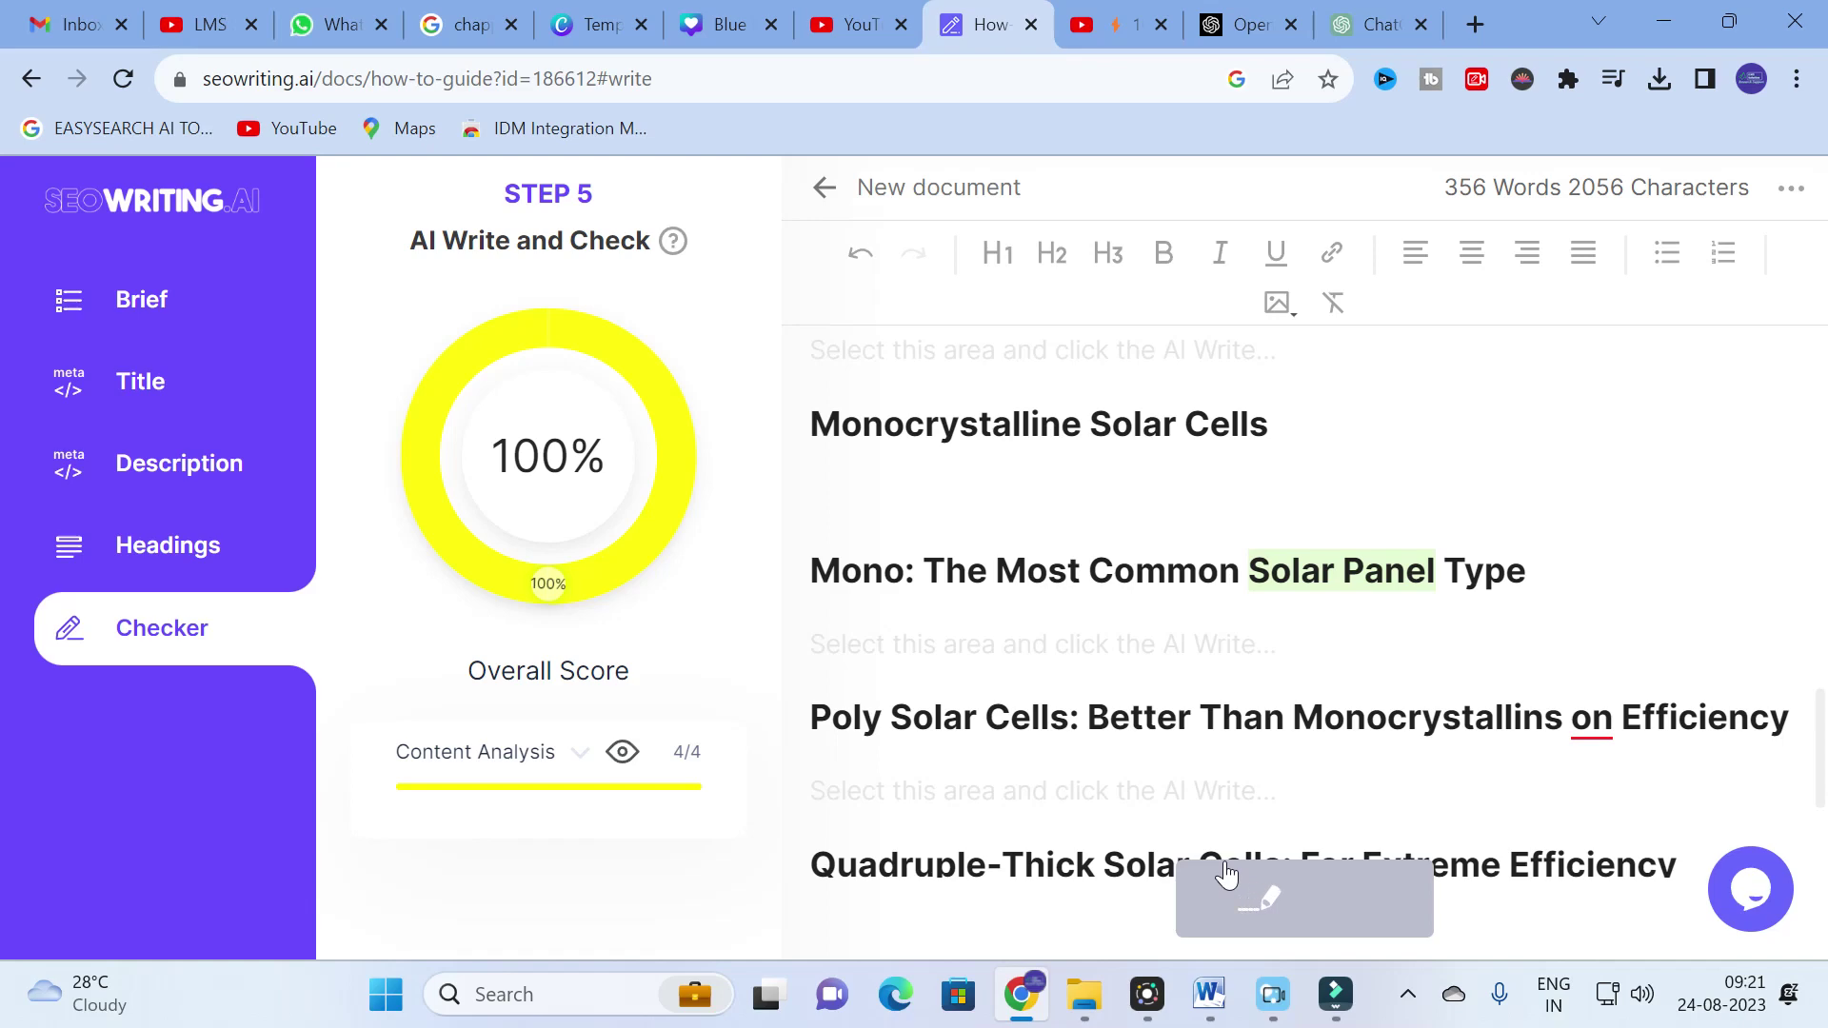
scroll(1301, 599, up, 10)
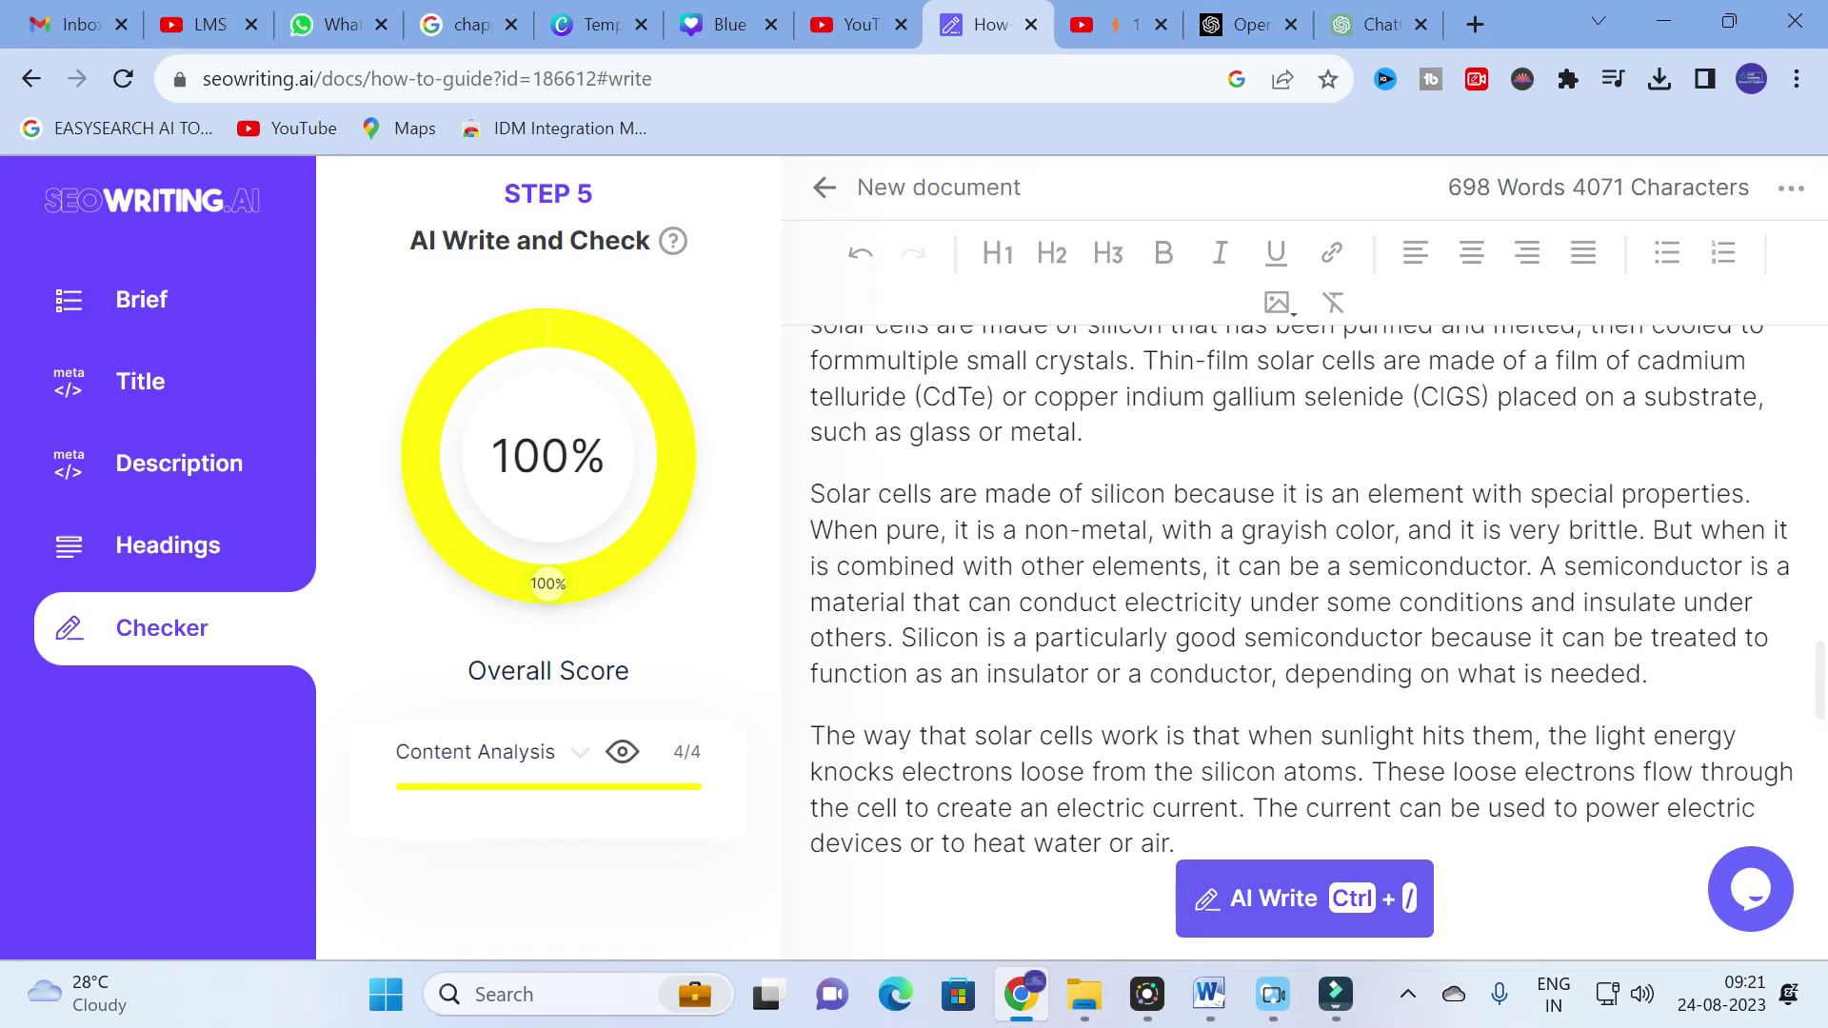
scroll(1301, 600, down, 2)
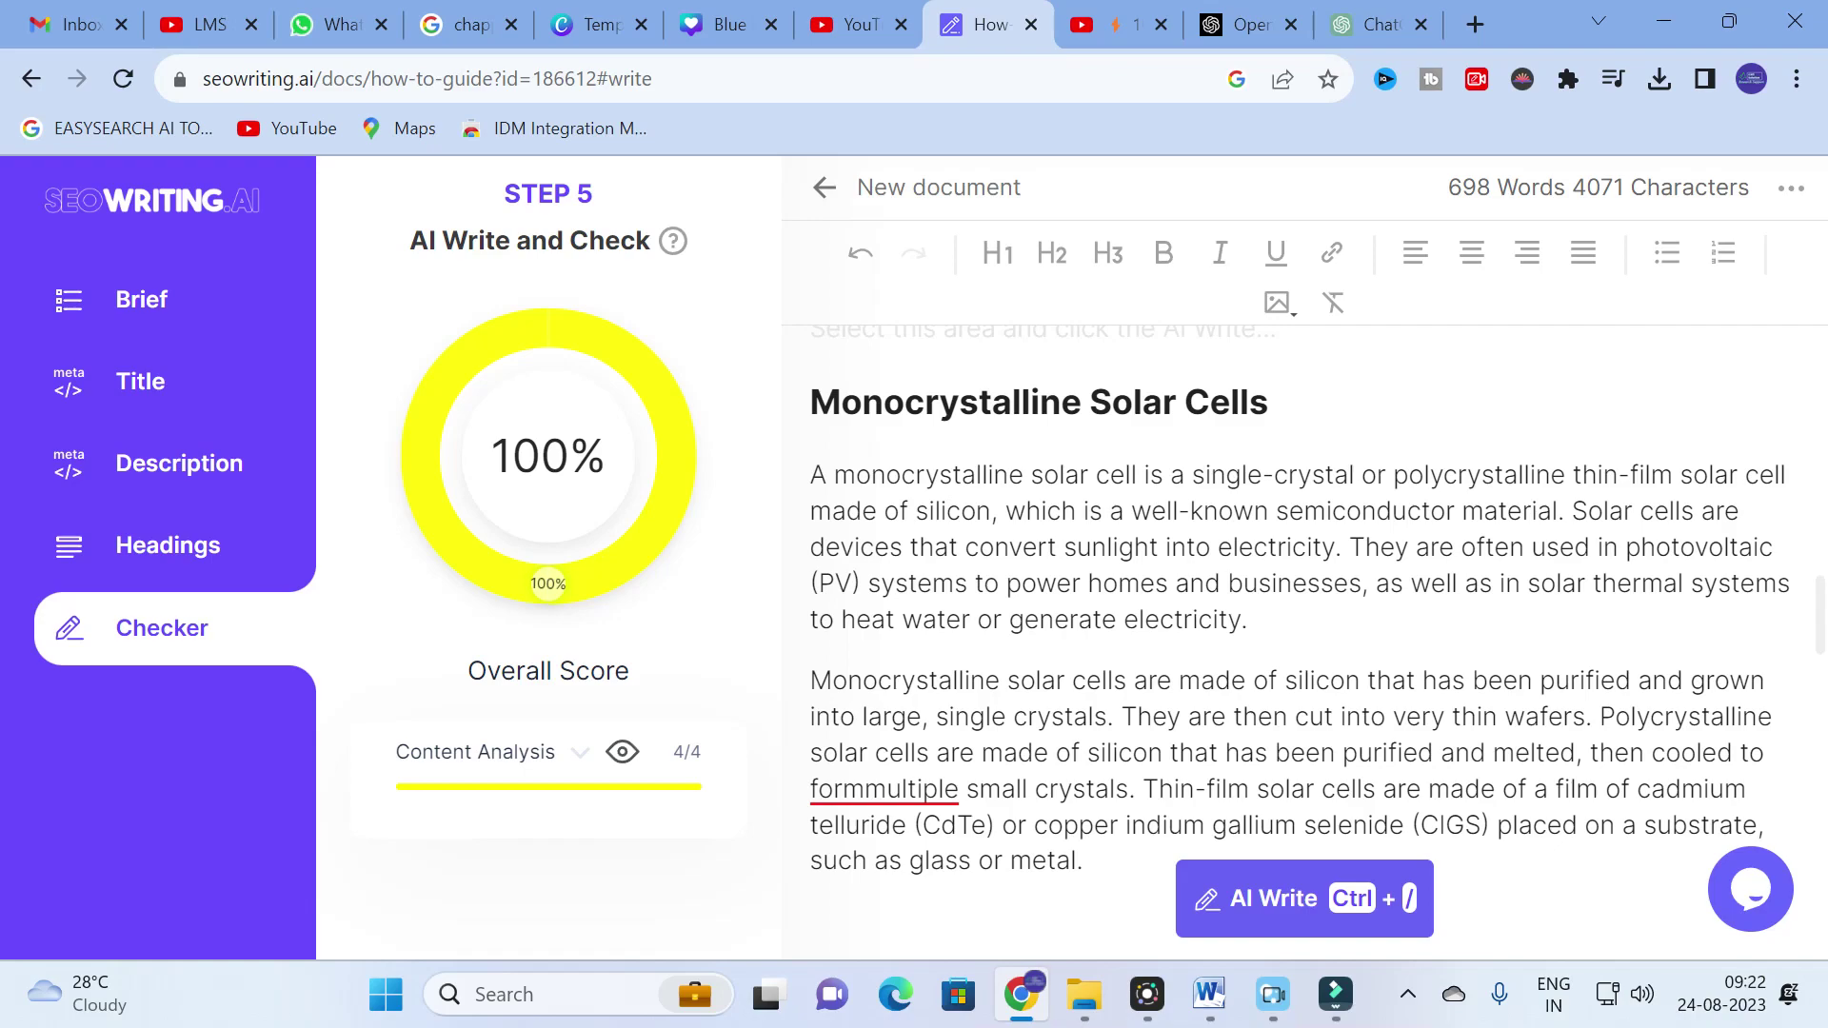
scroll(1299, 590, down, 10)
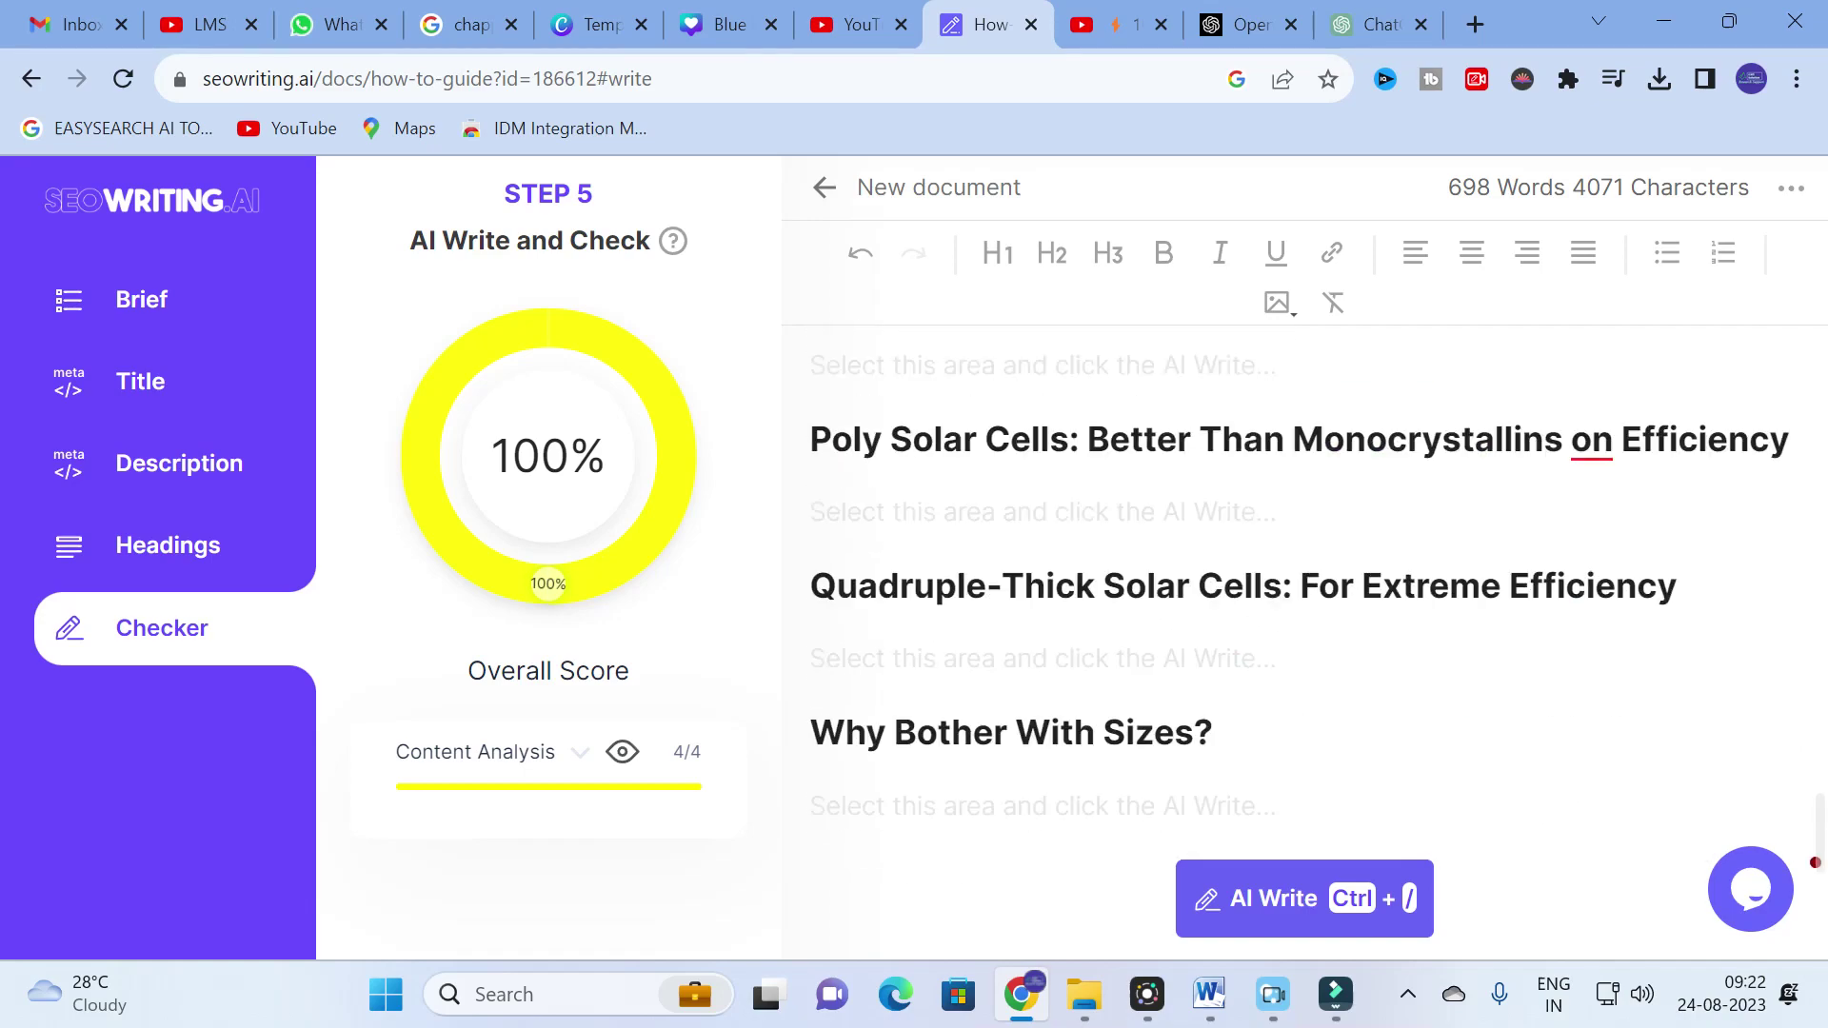
Look back over the guide up to its meta title and description, and return to the dashboard.
scroll(1300, 590, up, 4)
scroll(1300, 591, up, 15)
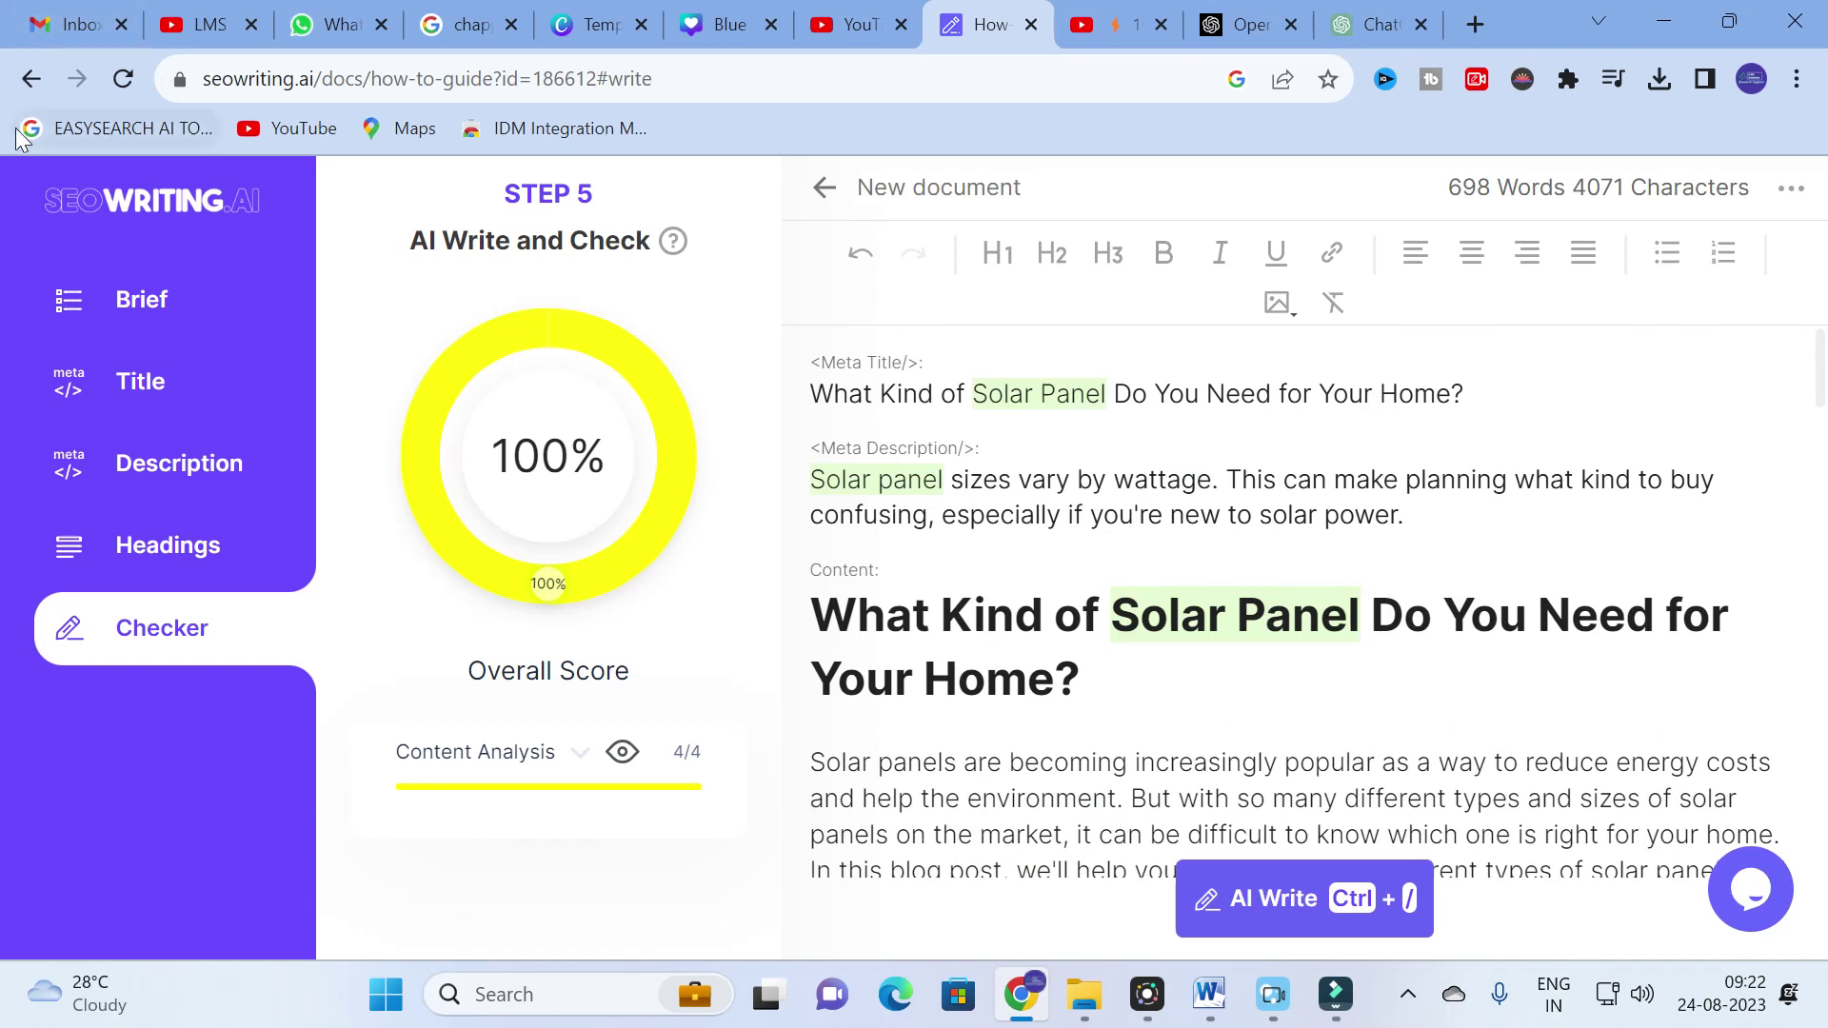
click(29, 82)
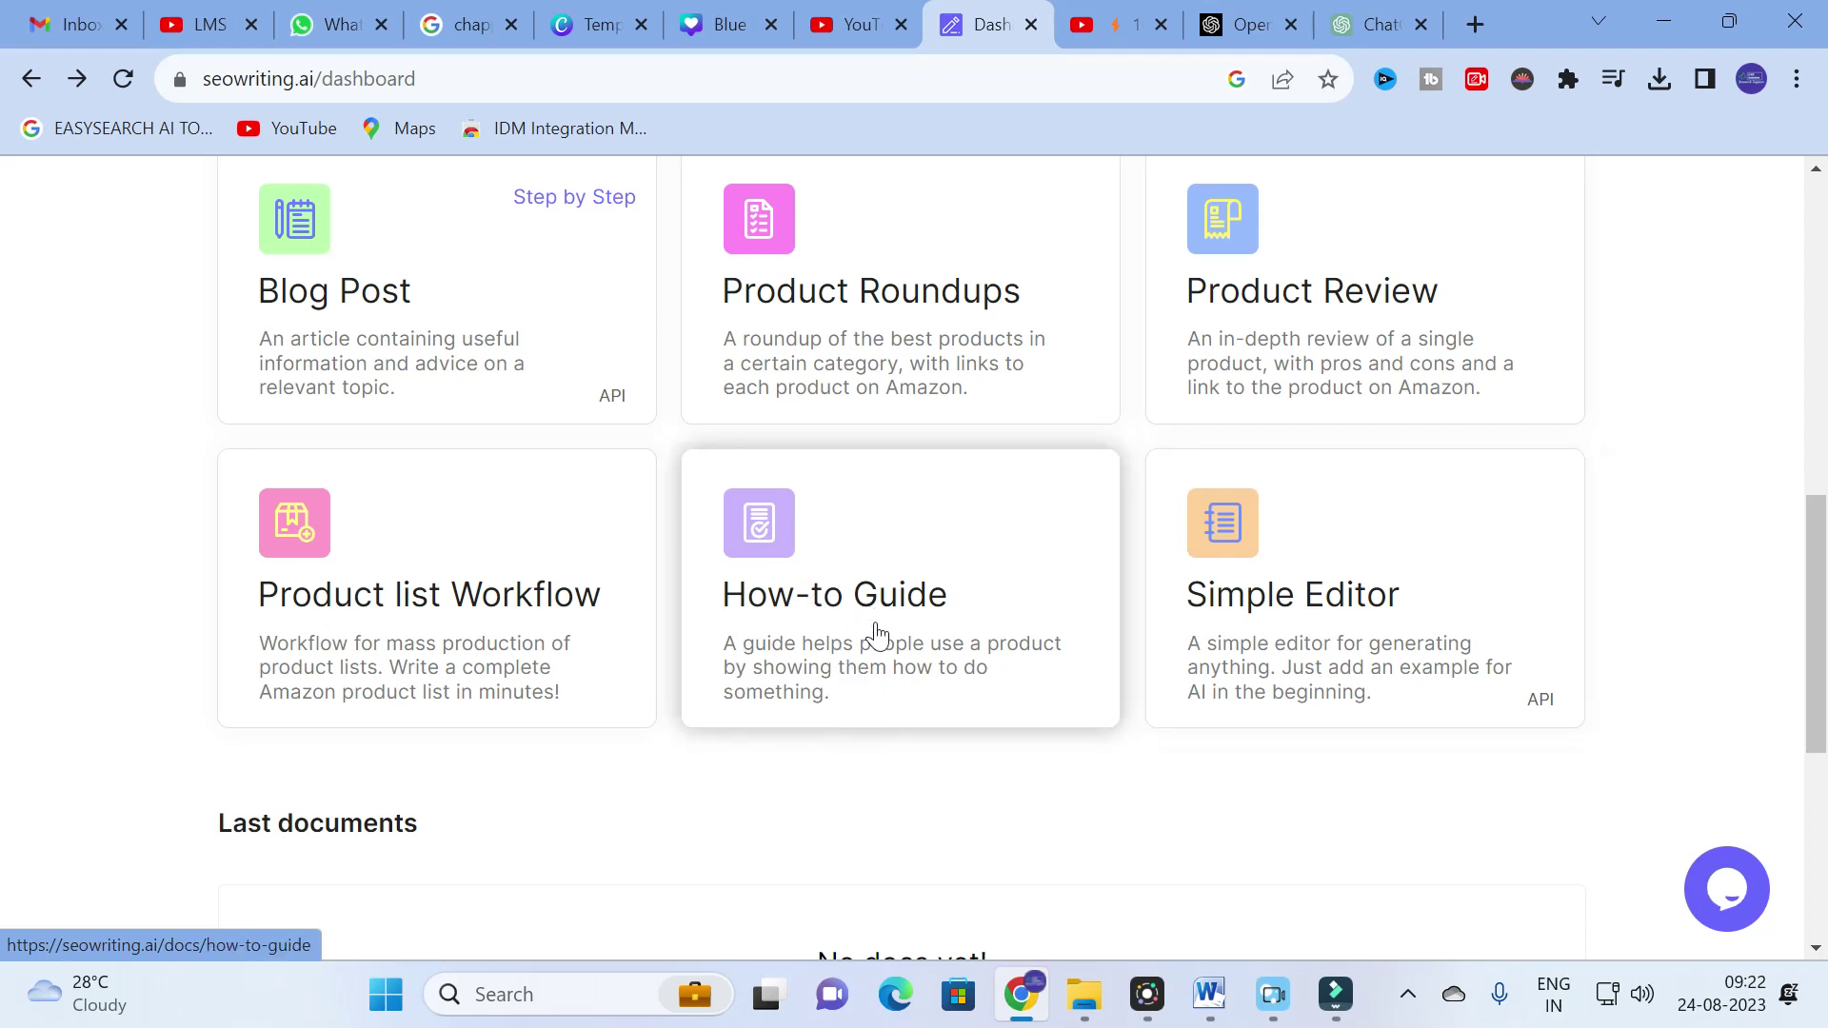
Open a Simple Editor document, examine its main keyword brief, and return to the dashboard.
click(1283, 614)
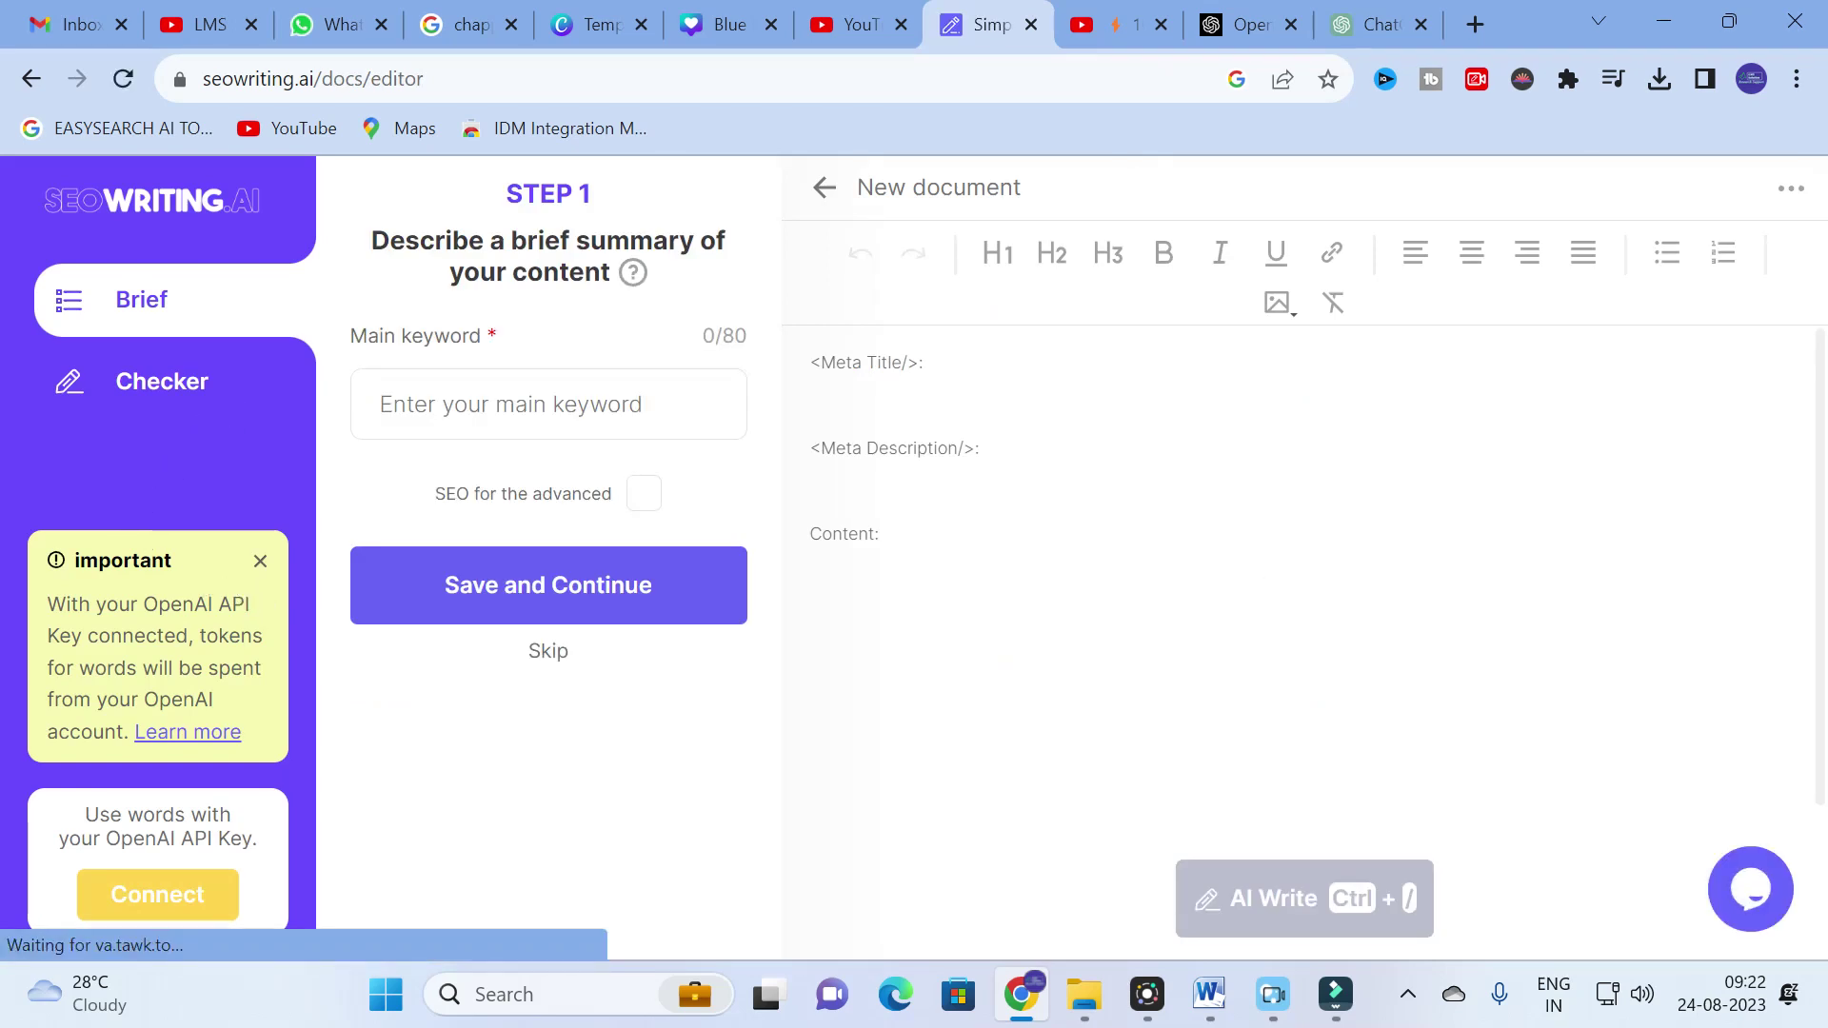
click(519, 406)
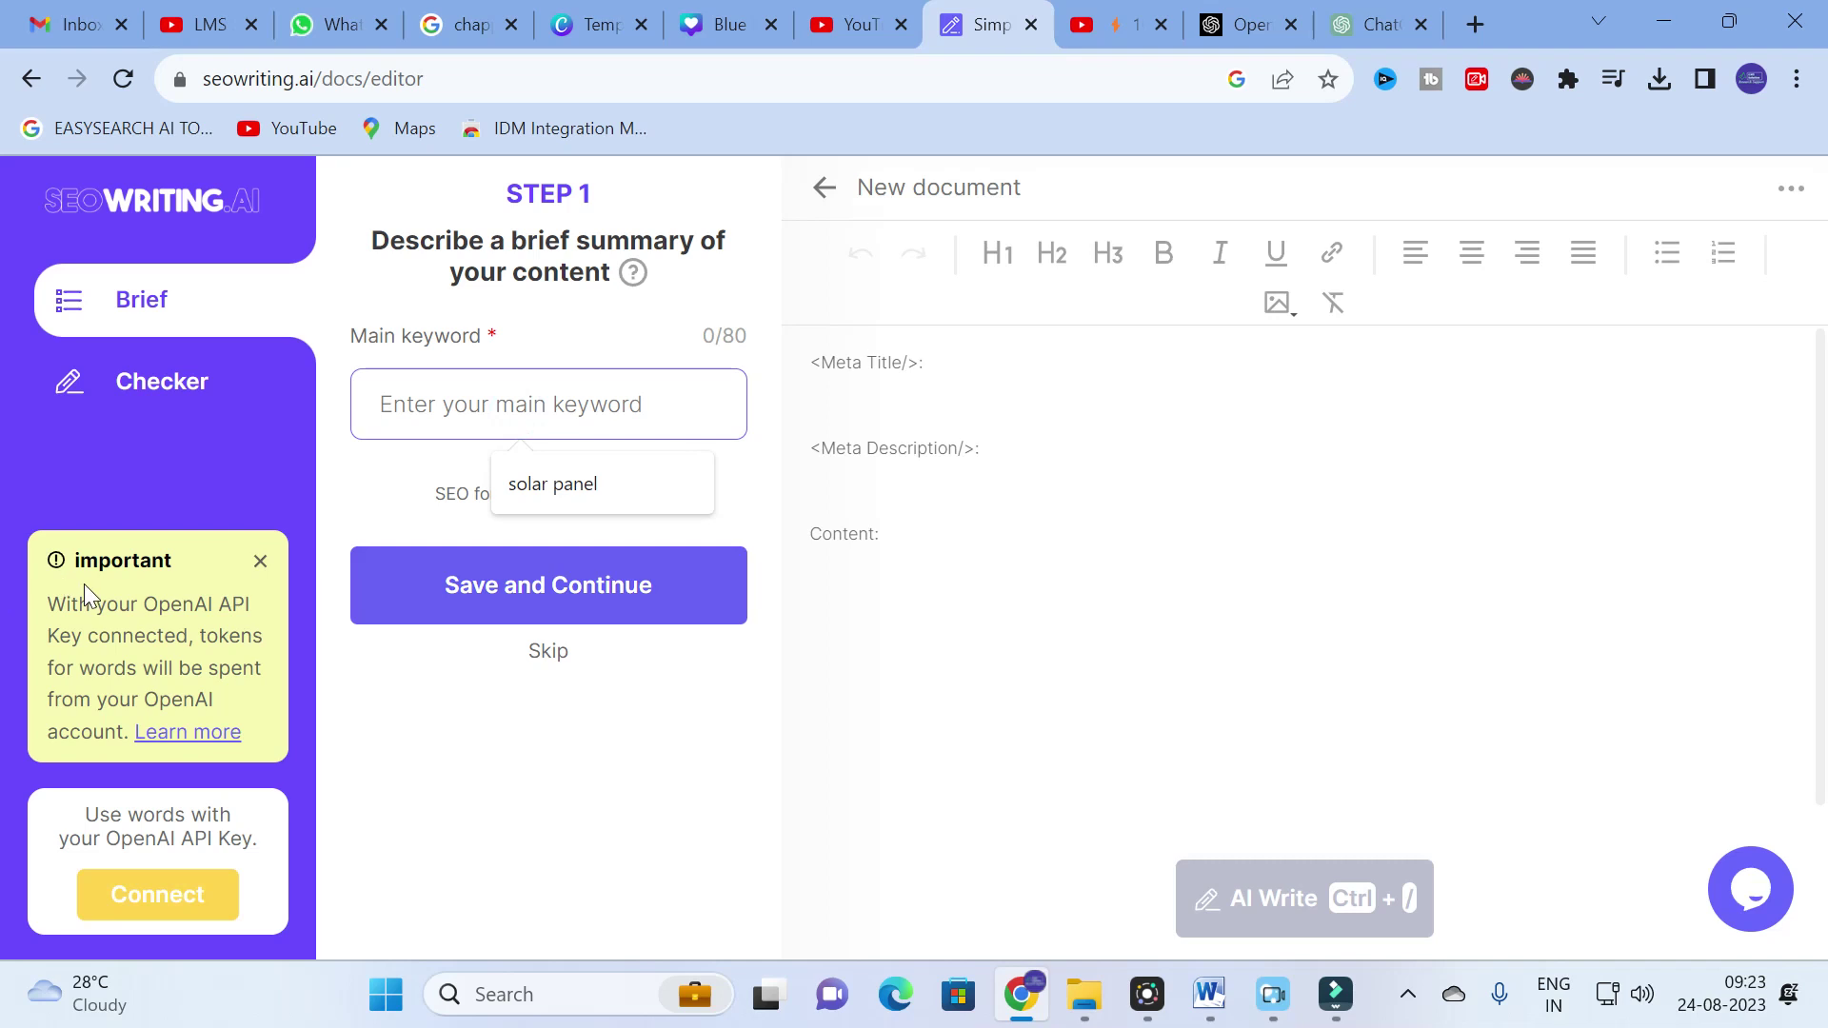
click(32, 84)
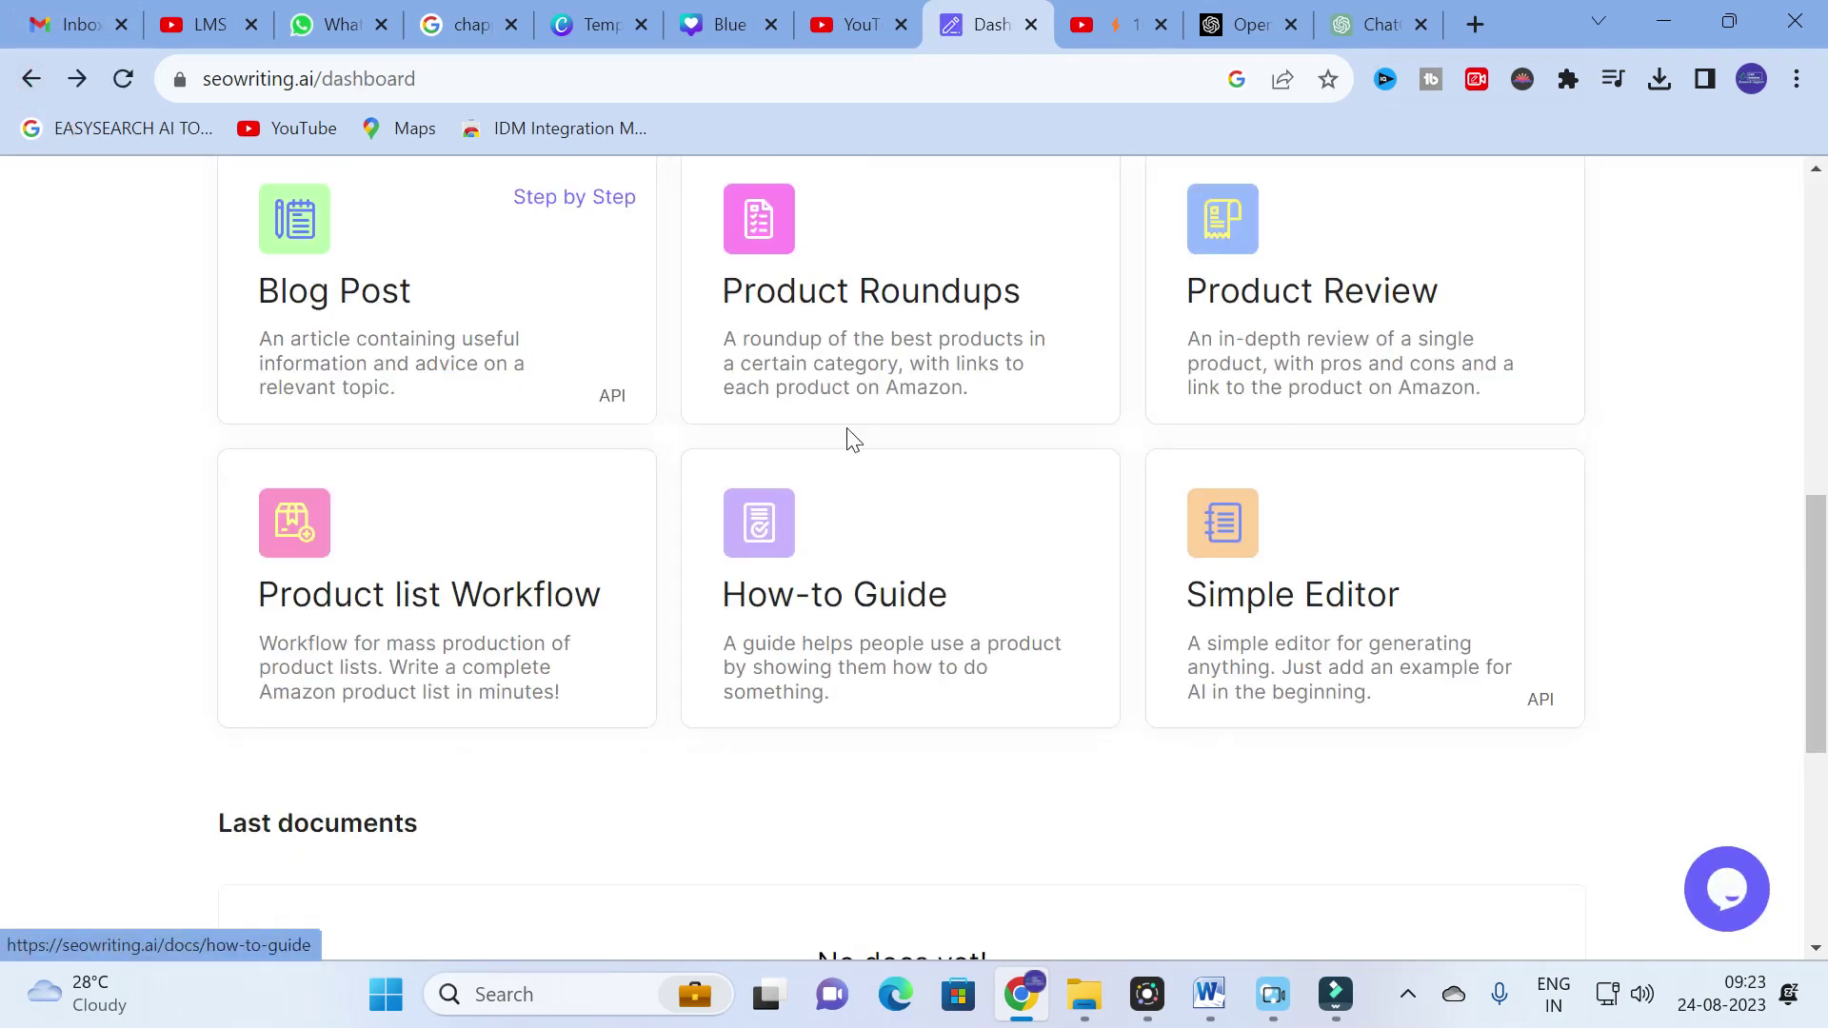
Look over the dashboard's creation tools and document types, including 1-Click Blog Post, Bulk Article Generation, How-to Guide and Simple Editor.
scroll(828, 476, up, 10)
scroll(819, 478, down, 4)
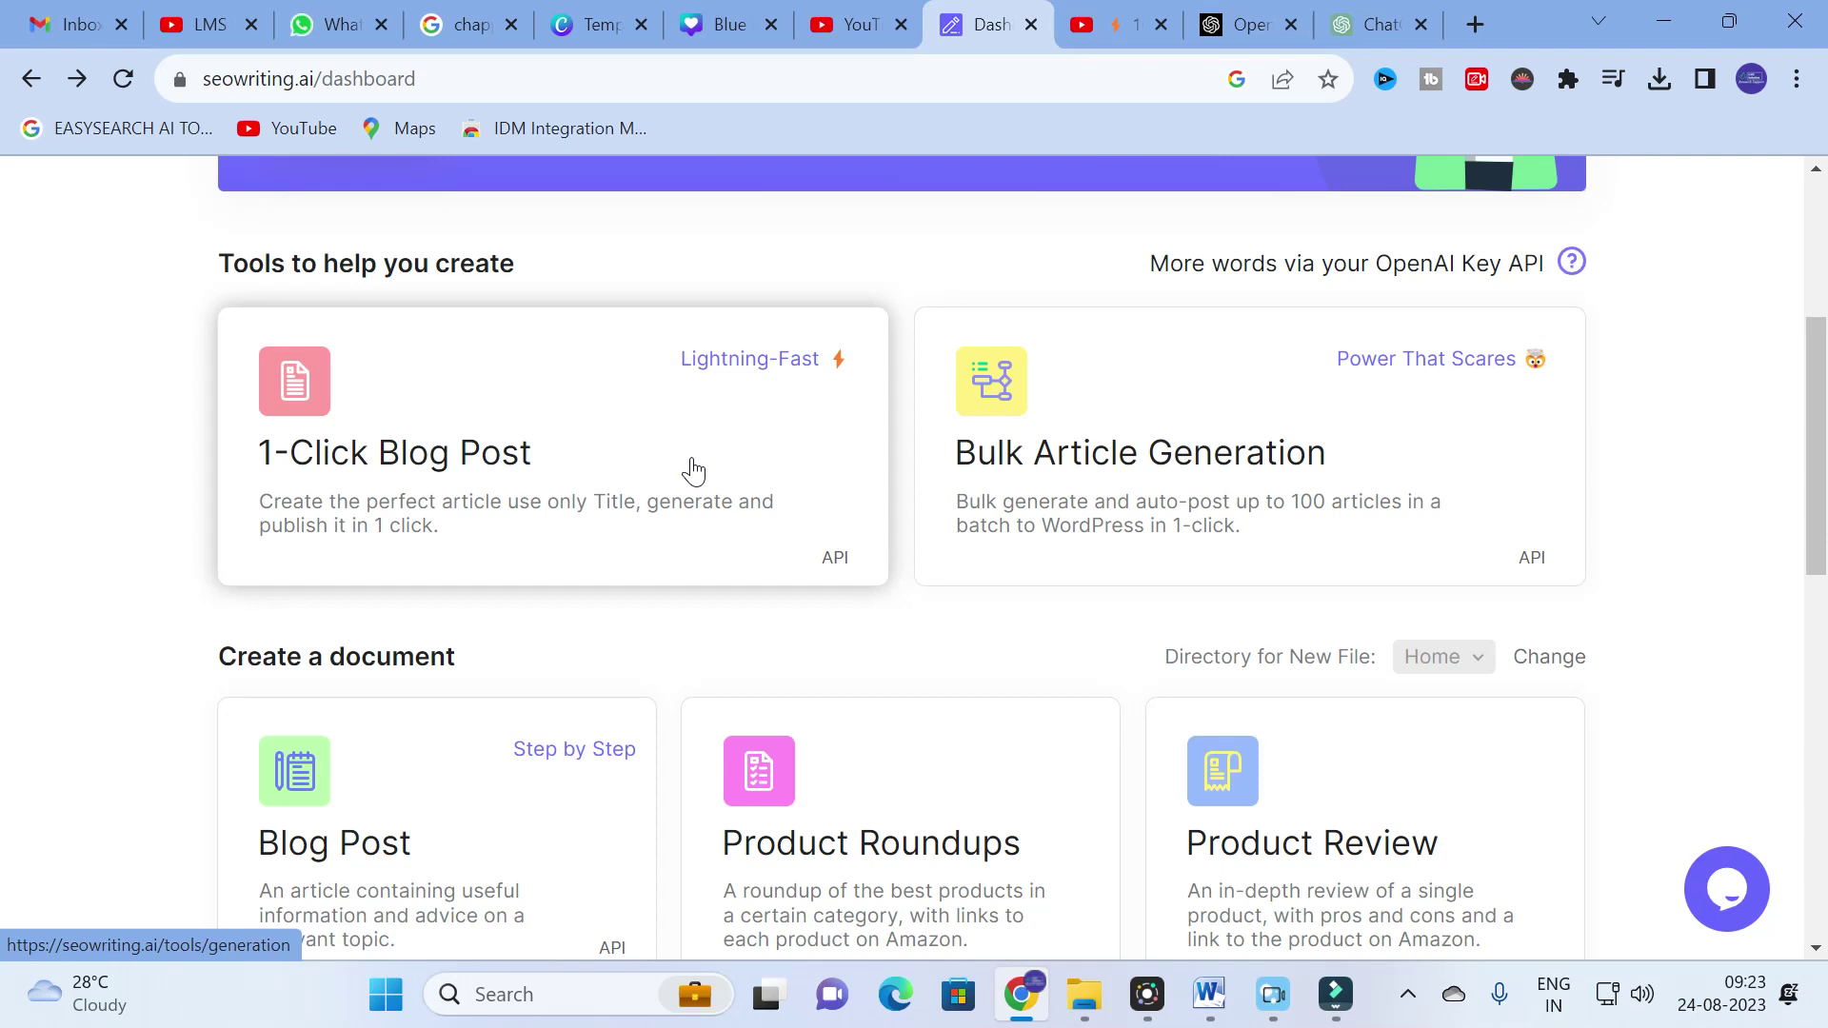
scroll(1452, 643, down, 6)
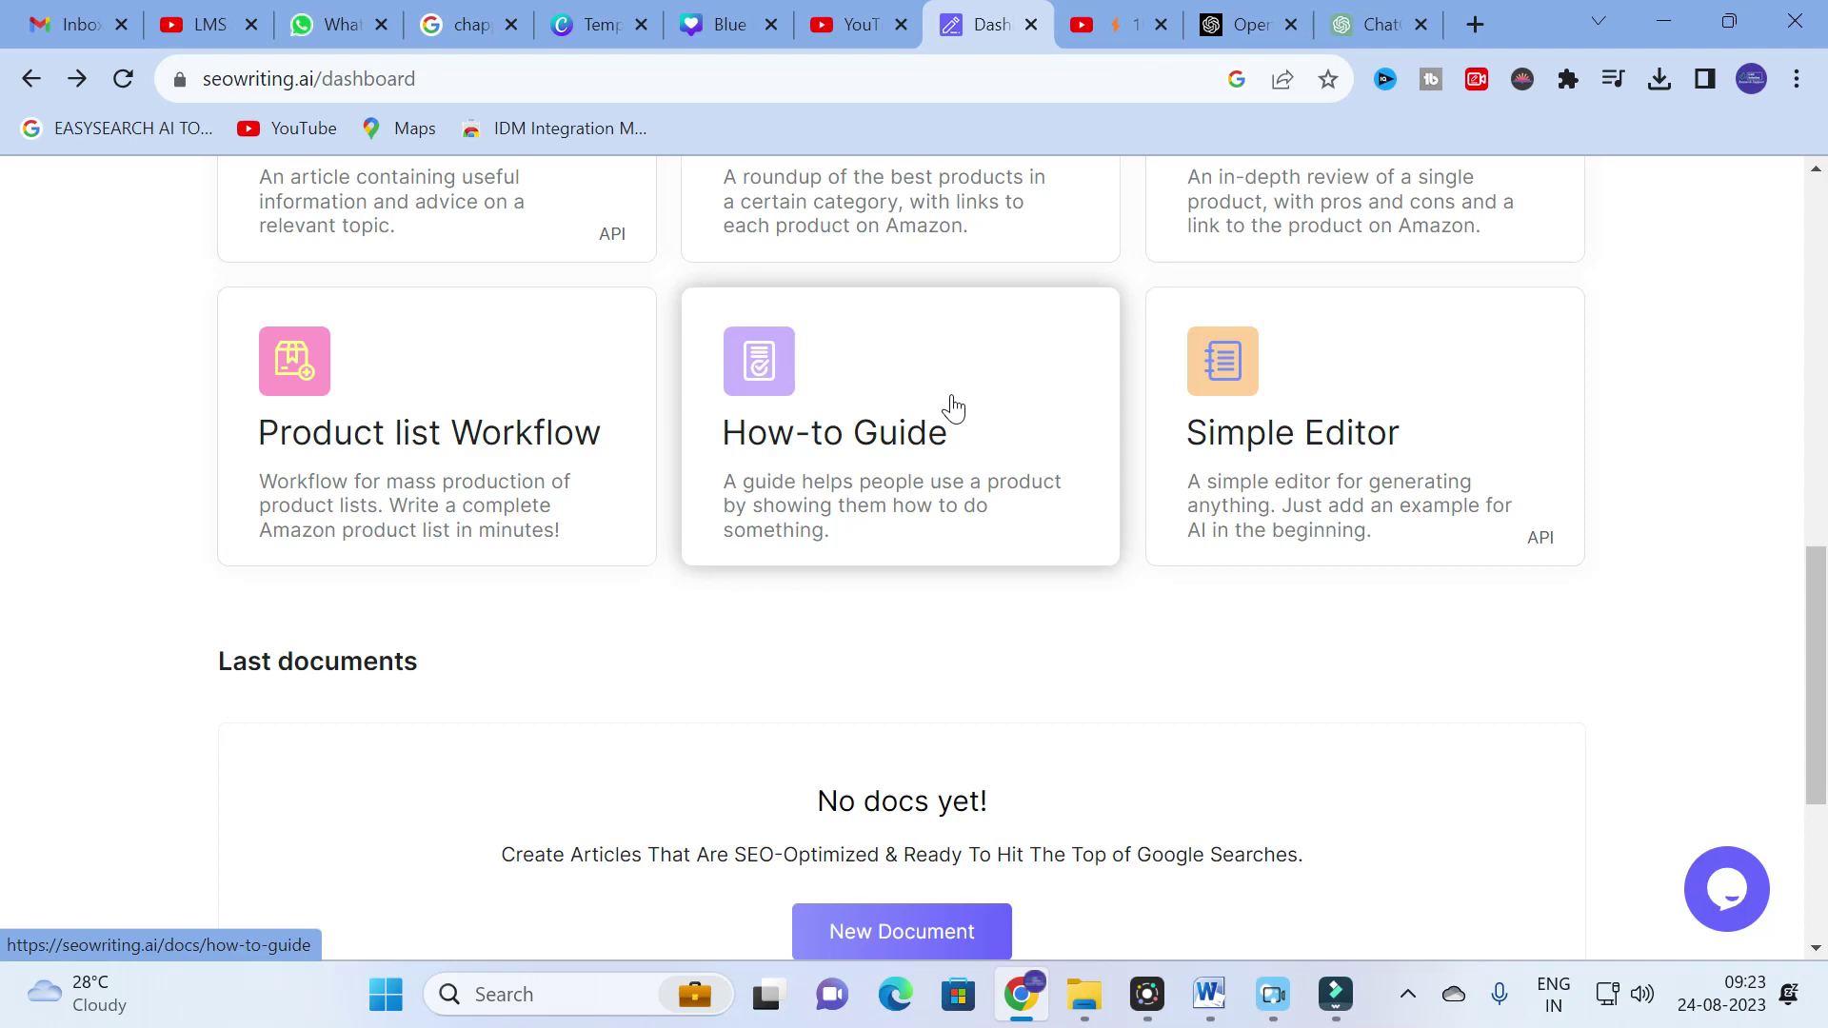
scroll(1138, 533, up, 1)
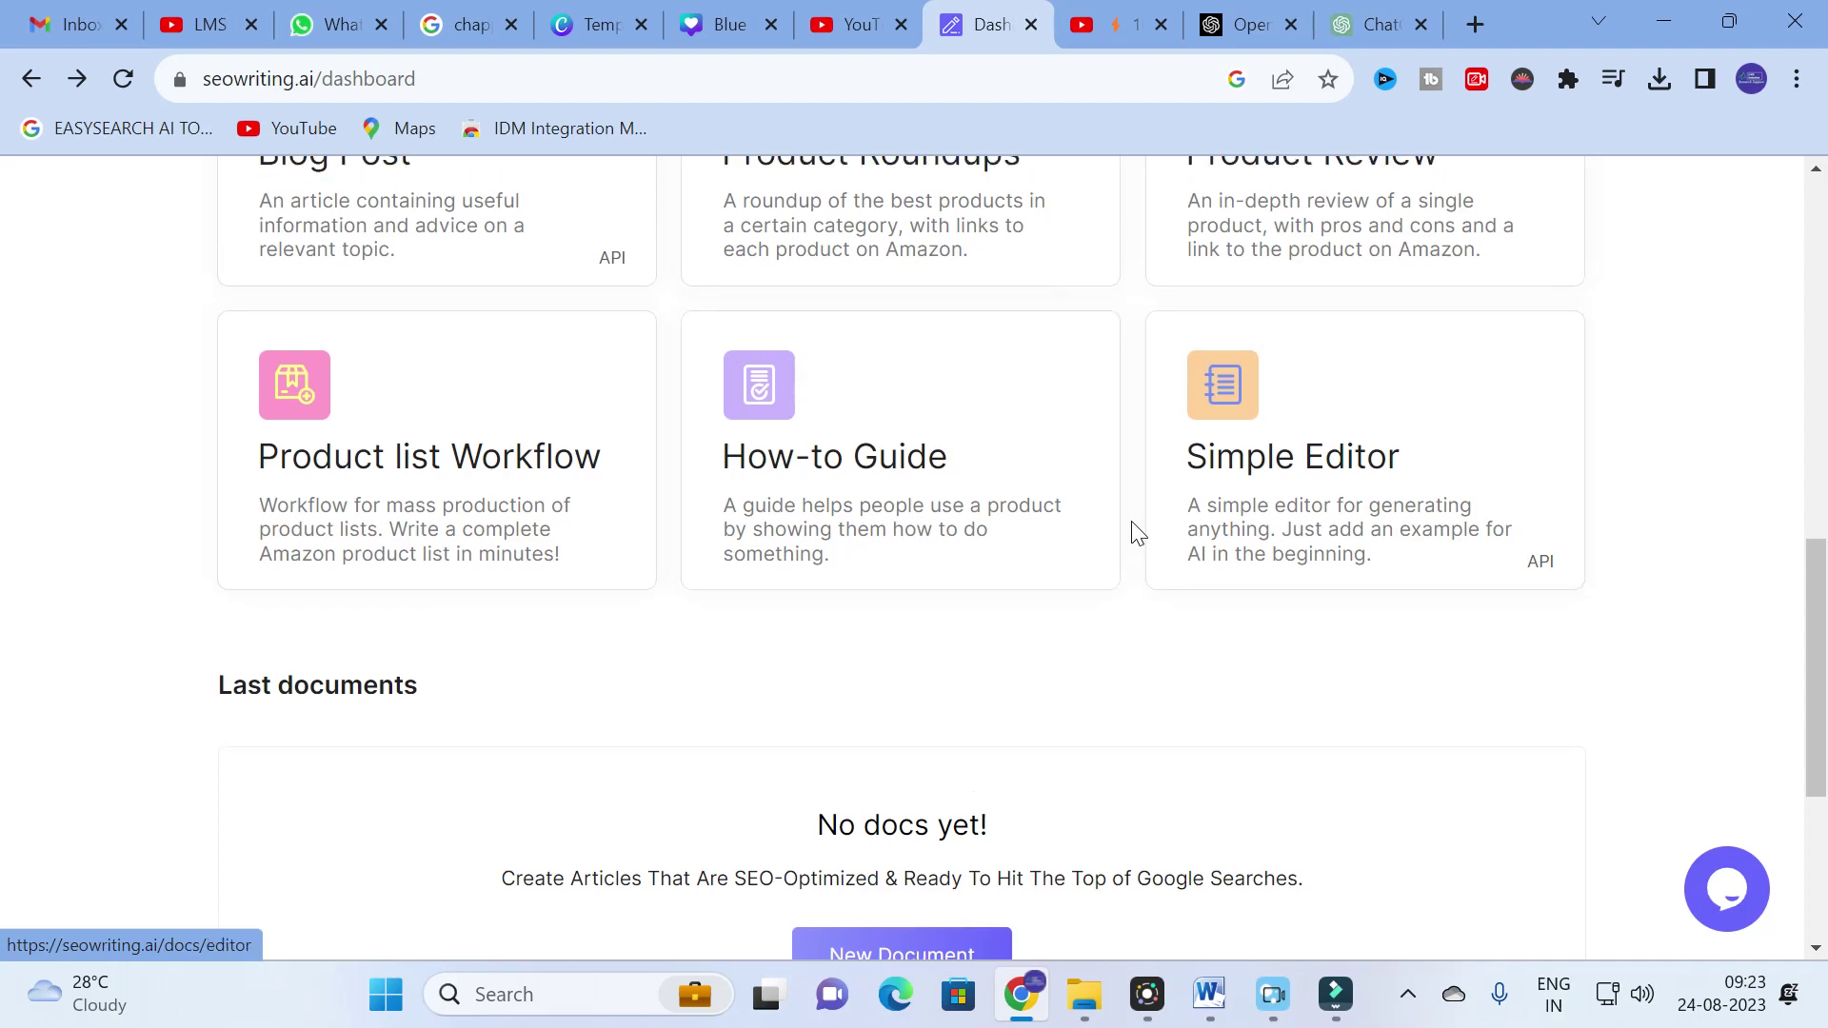
scroll(1135, 525, up, 10)
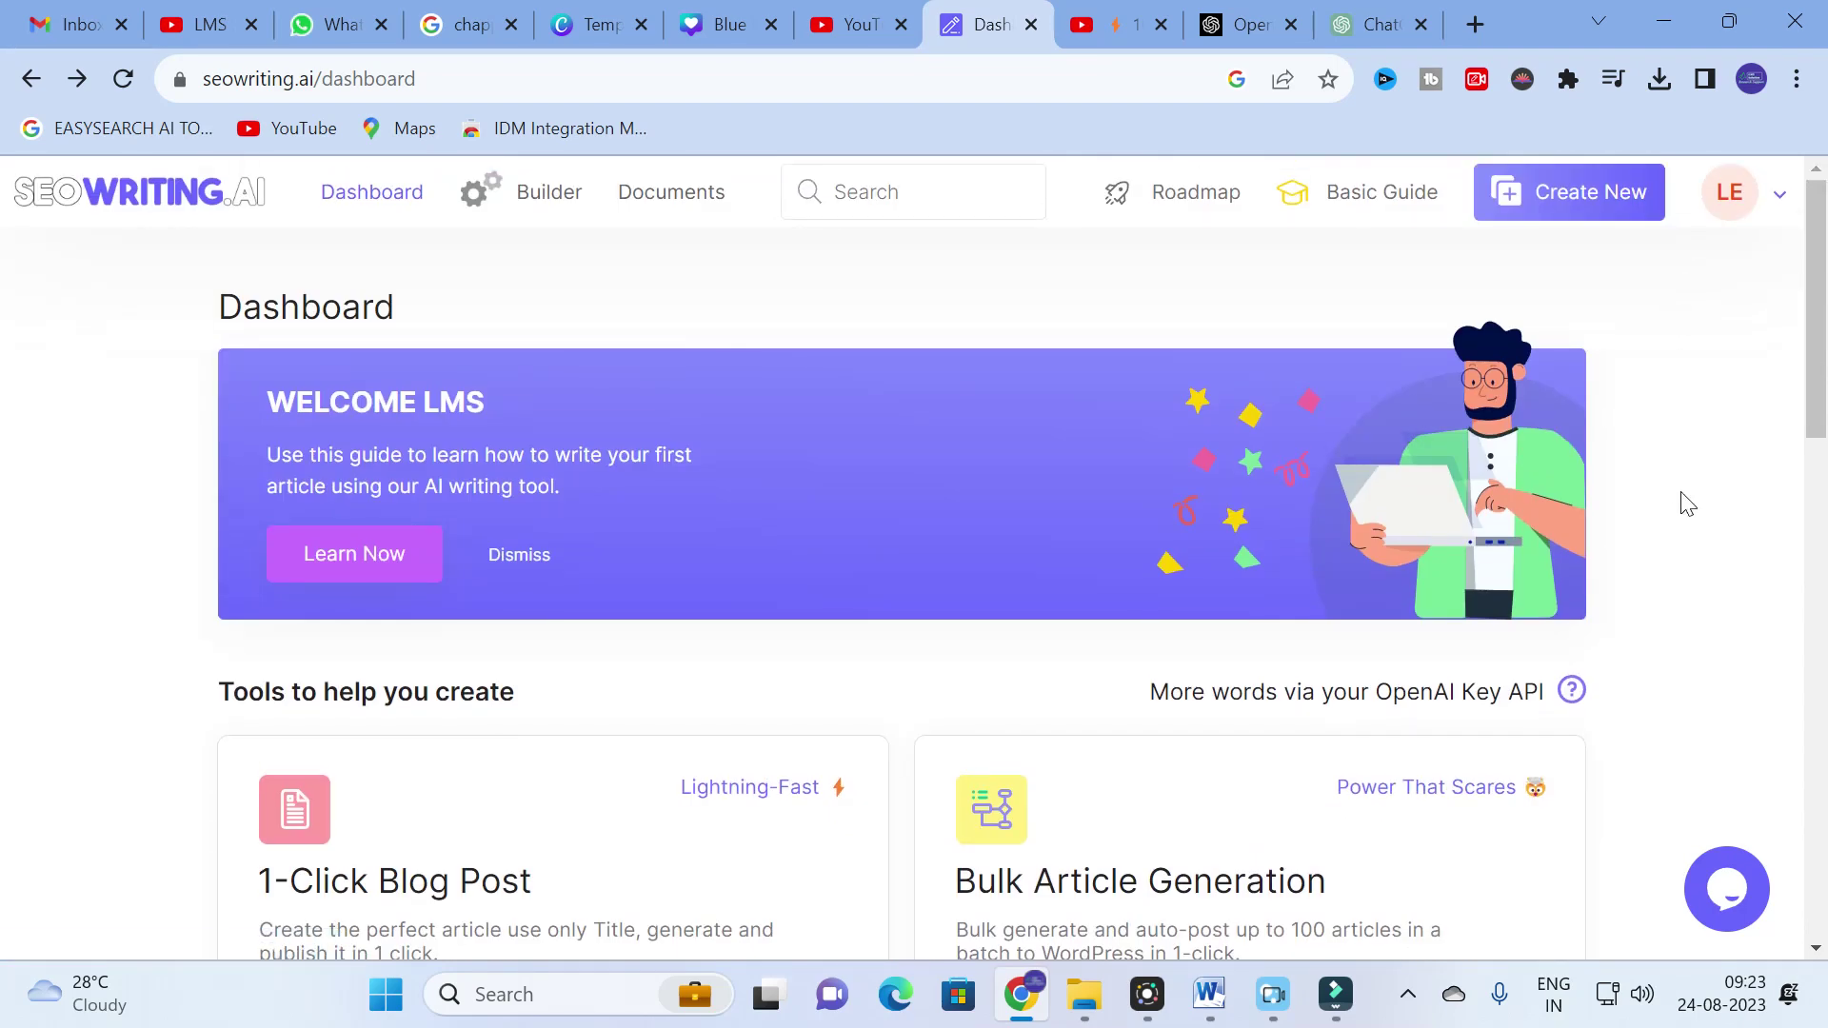